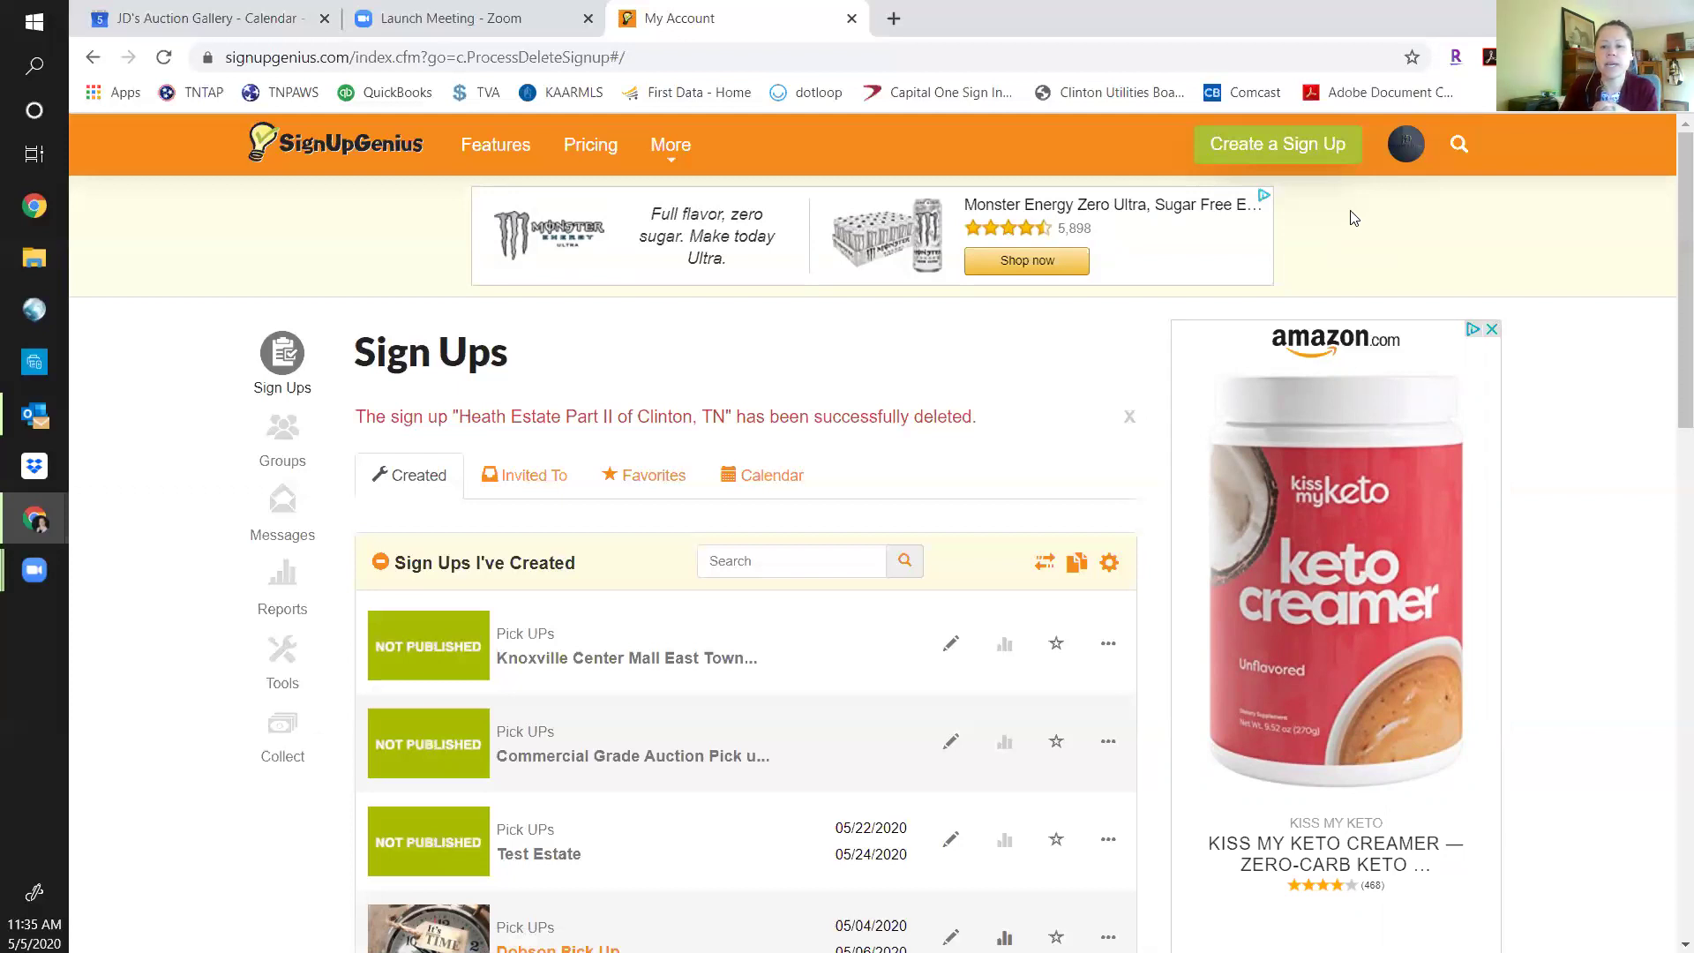
Create a new sign-up titled 'Test Pickup', leaving the new-group form unused.
left_click(1314, 166)
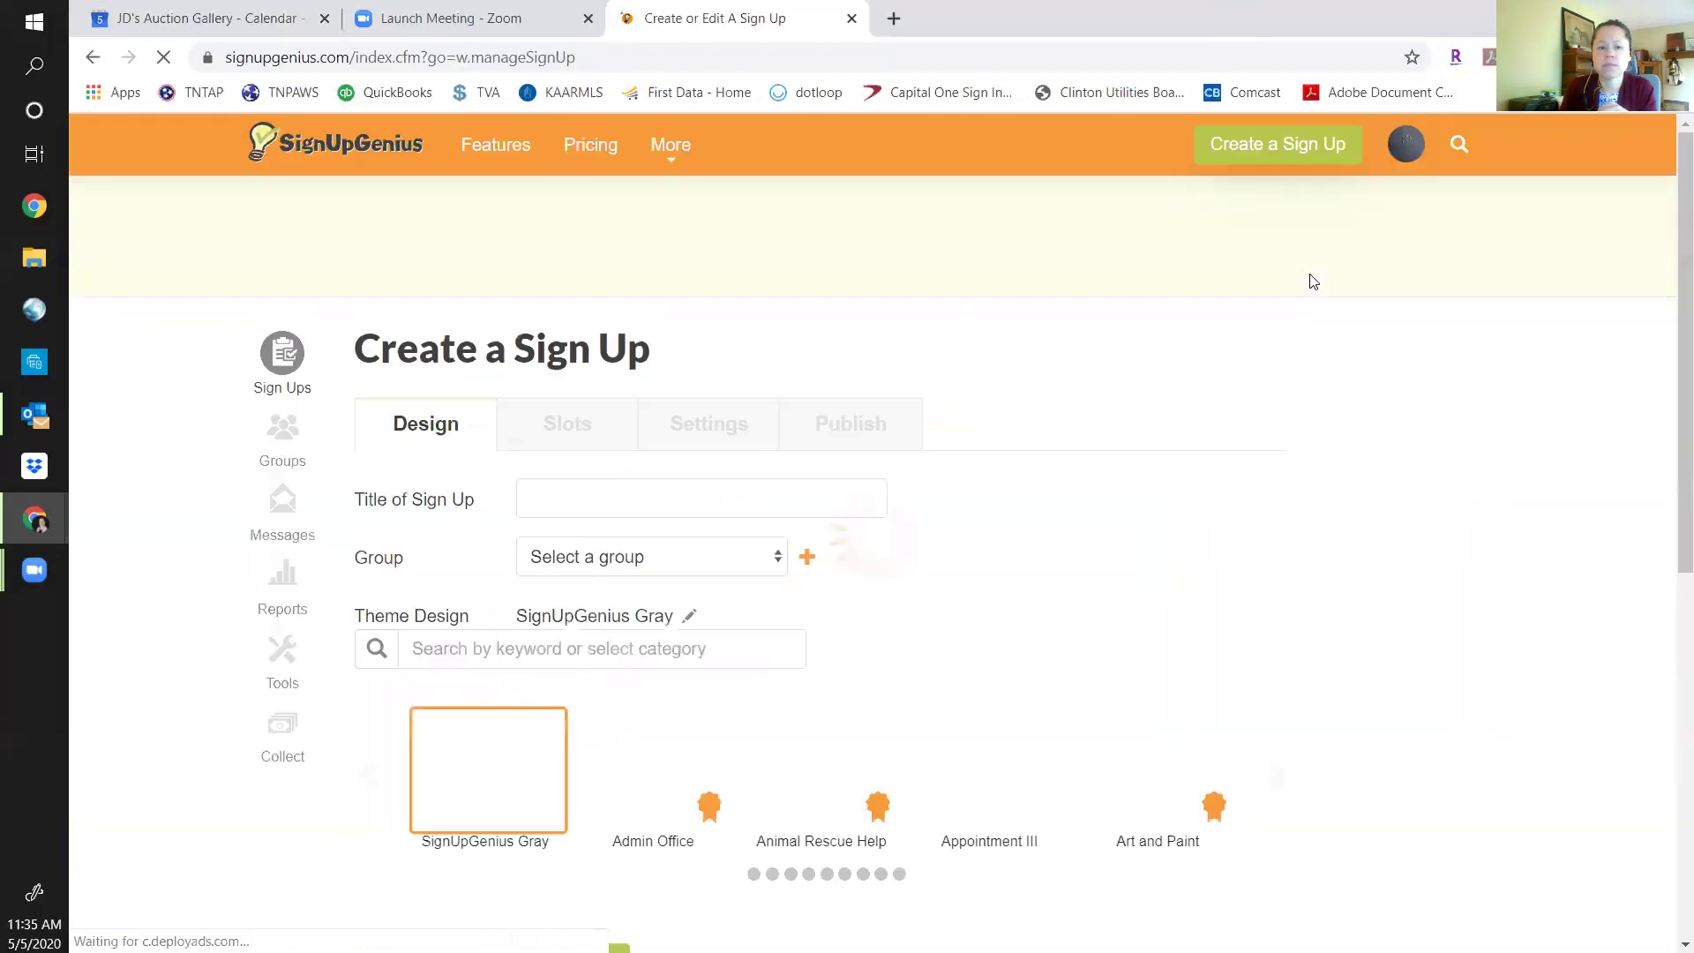
left_click(638, 498)
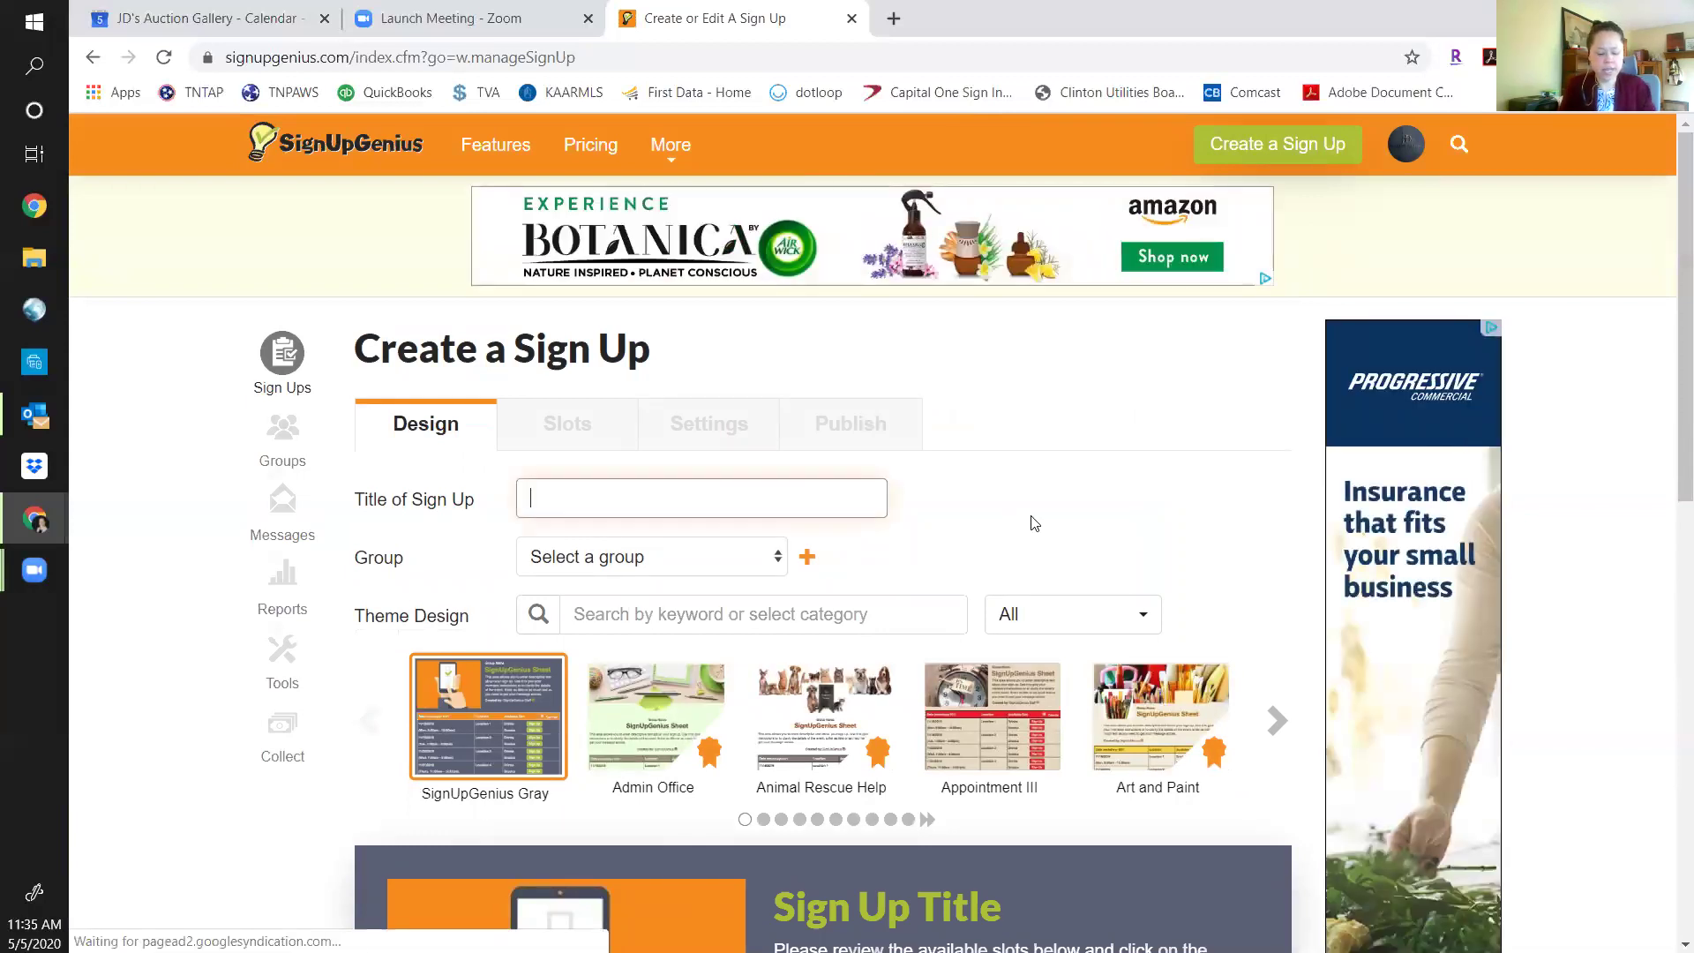
type("Test")
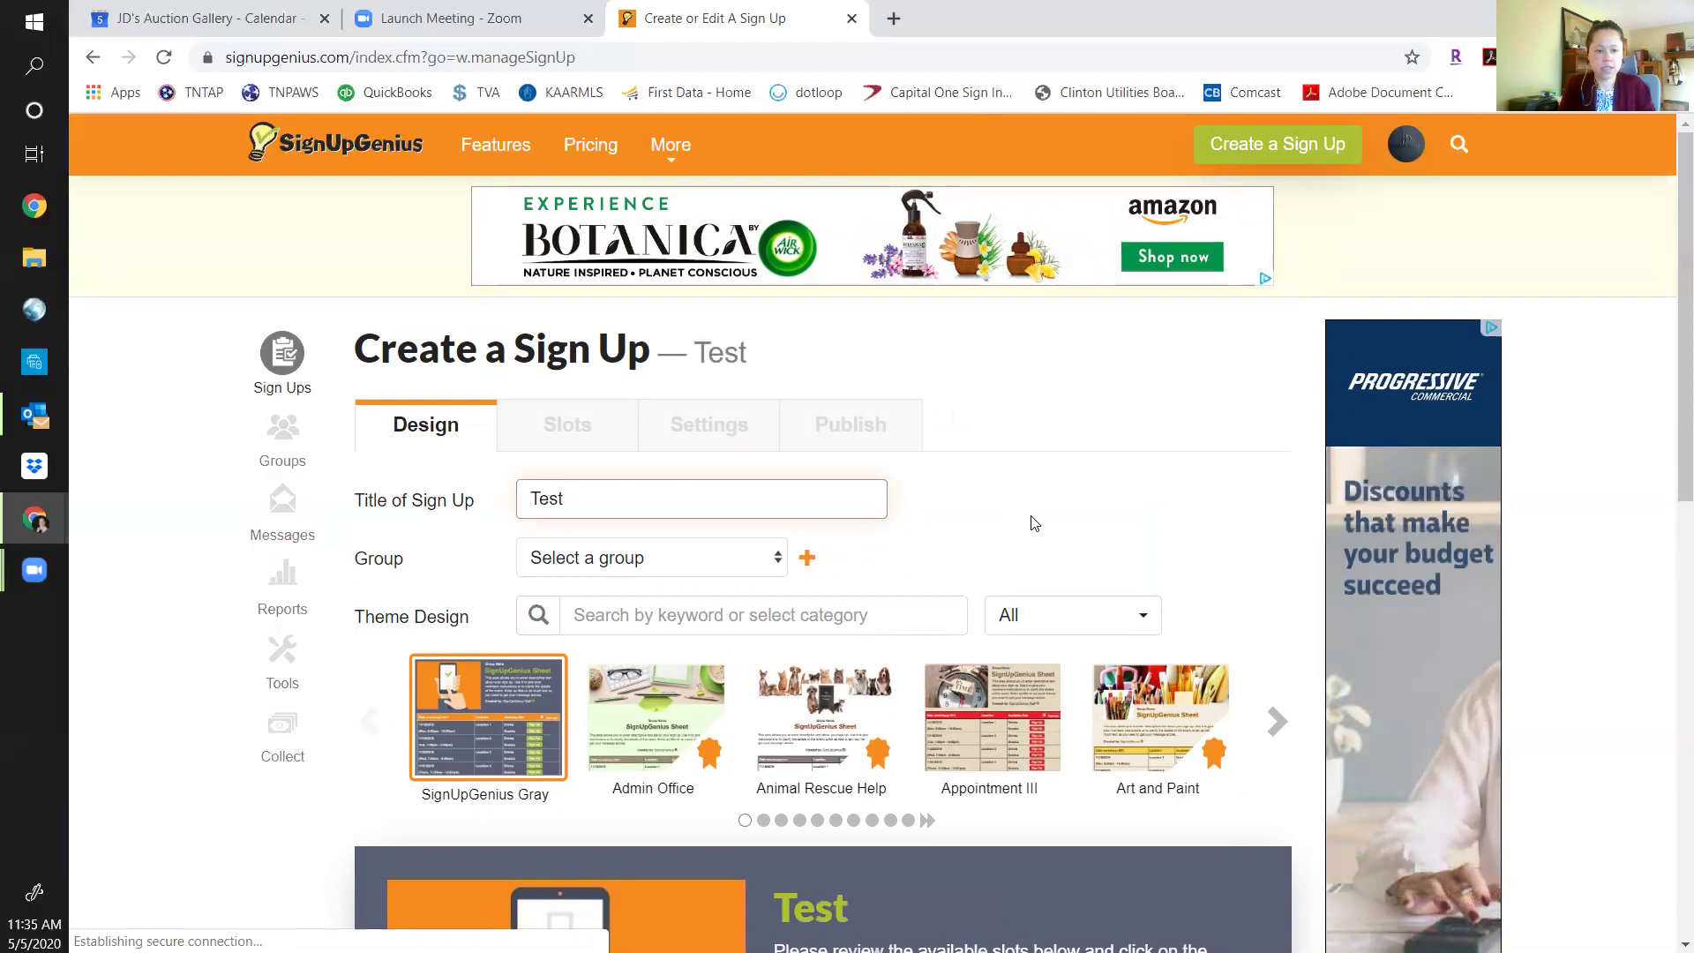
type(" S")
key("BackSpace")
key("BackSpace")
type("Pick")
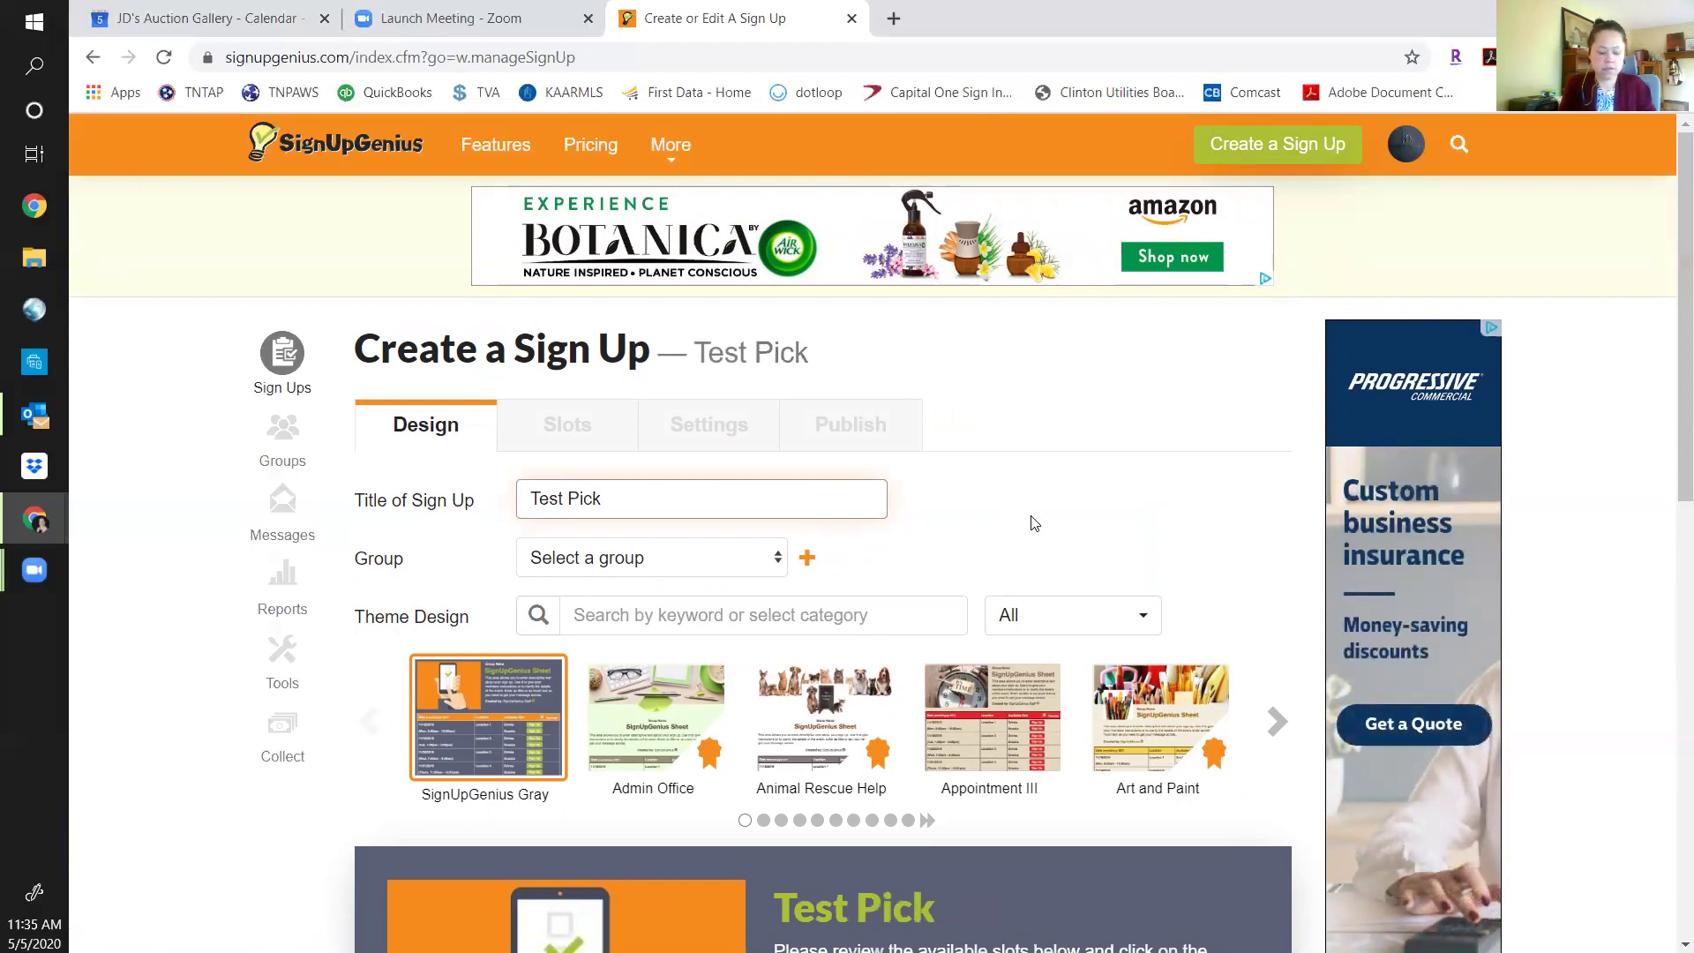
type("up")
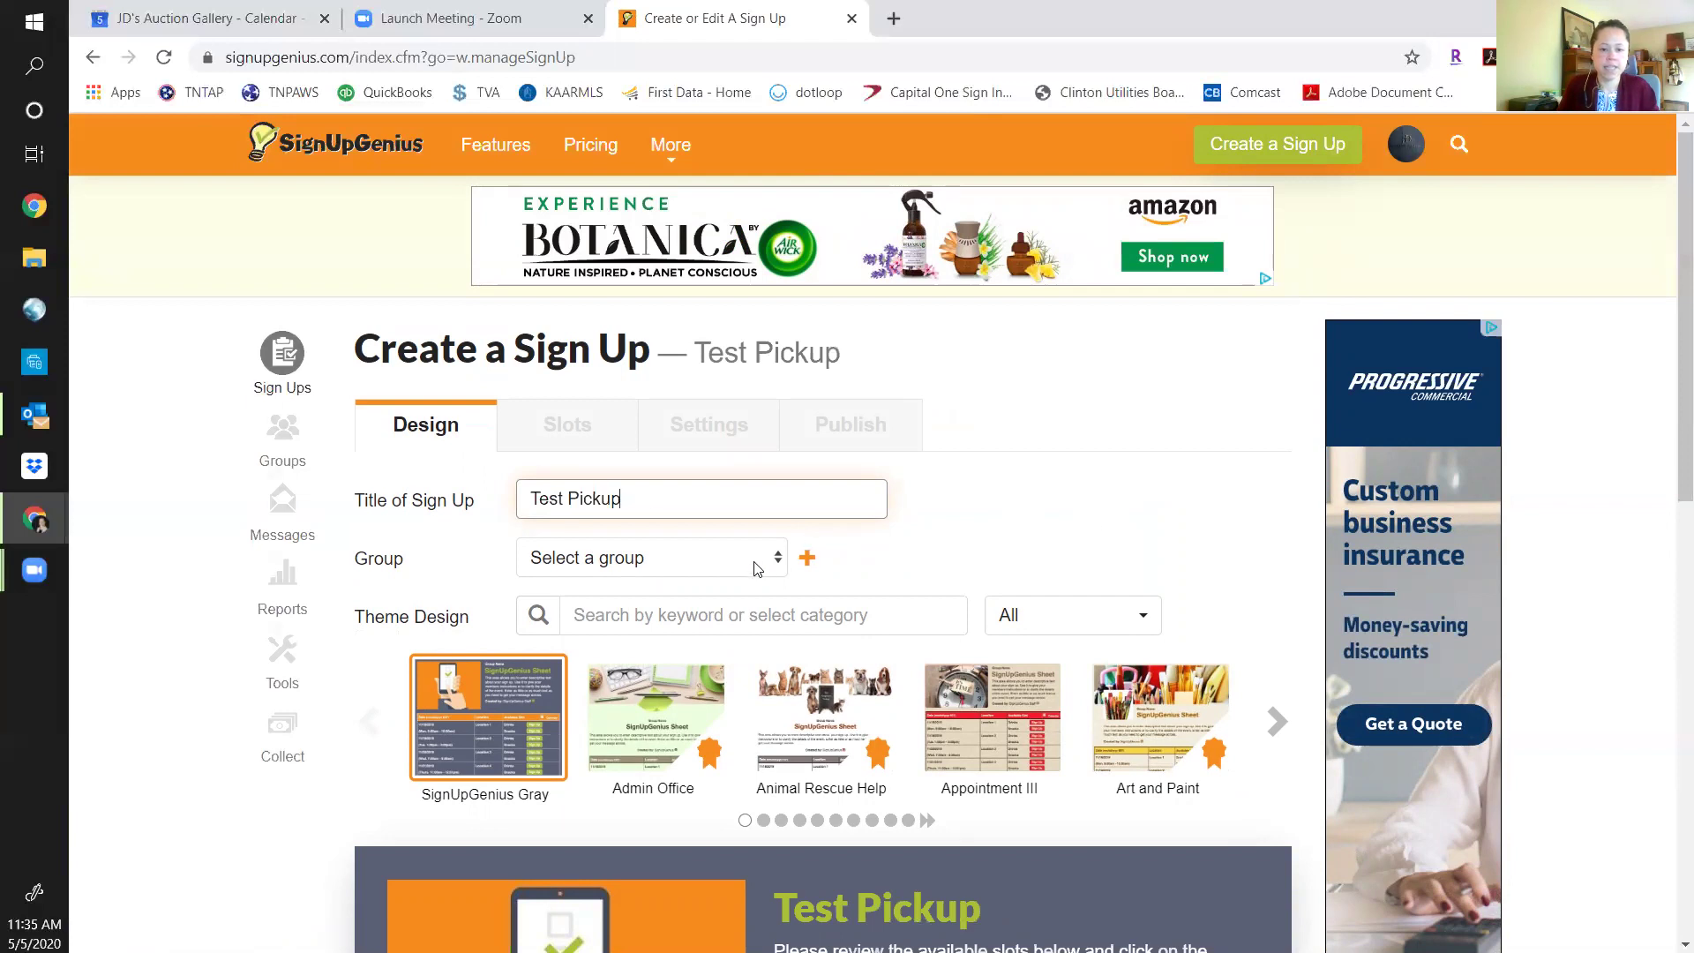
left_click(806, 558)
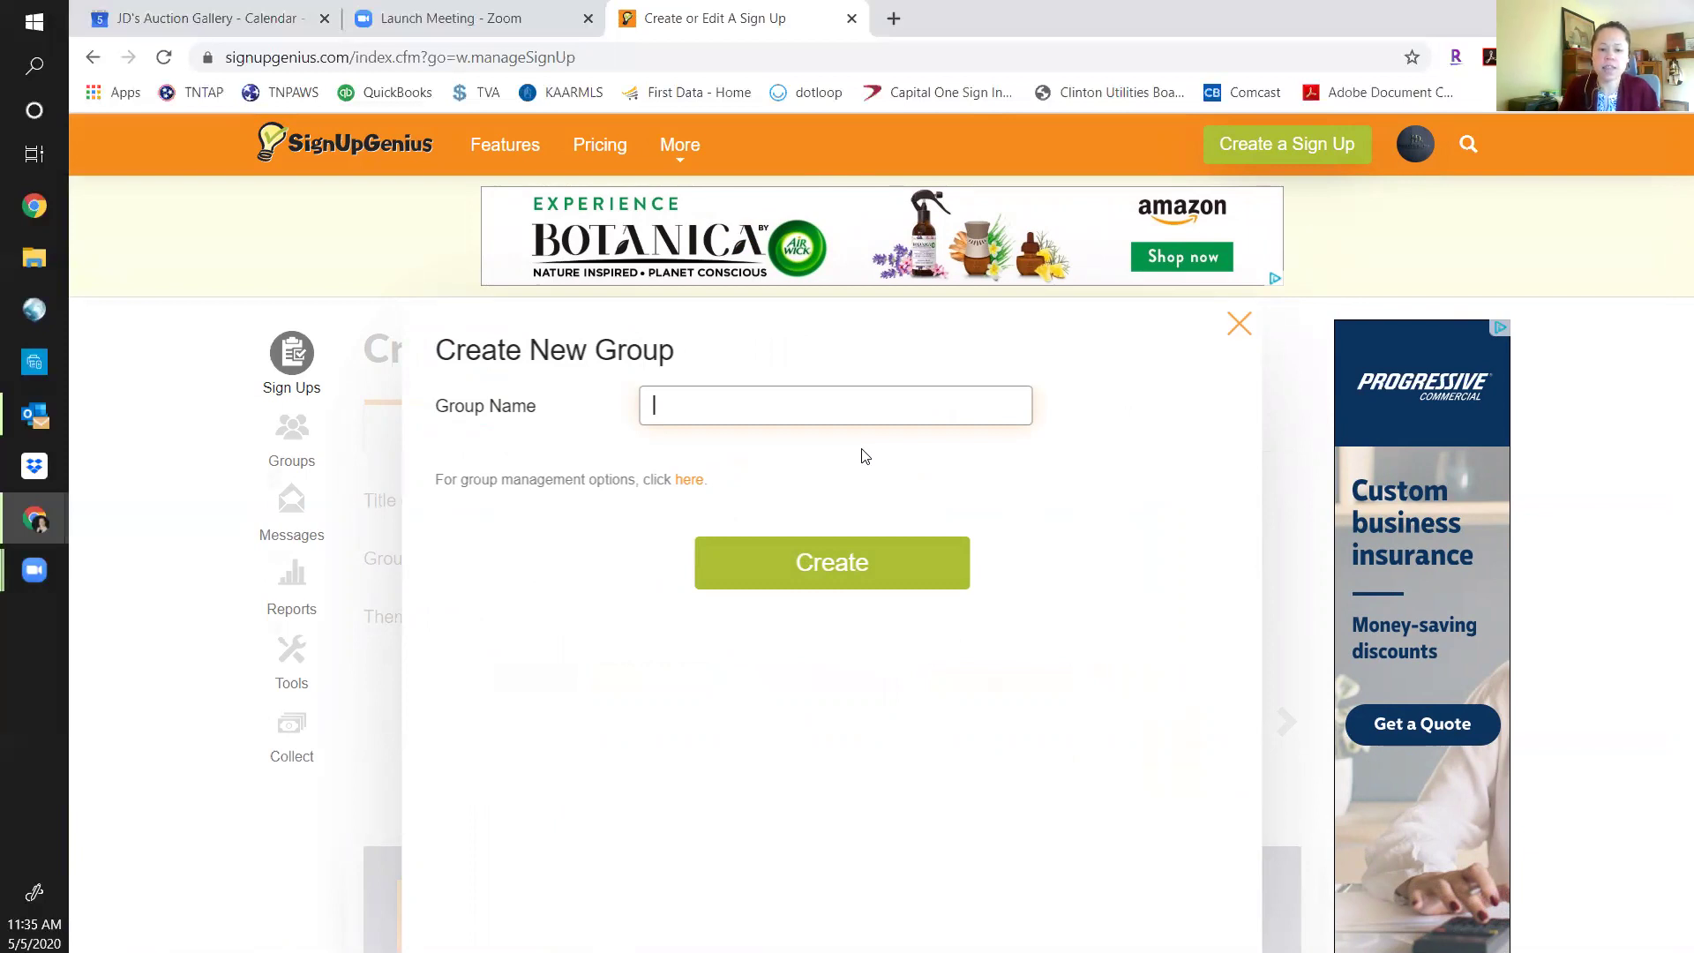
left_click(1238, 325)
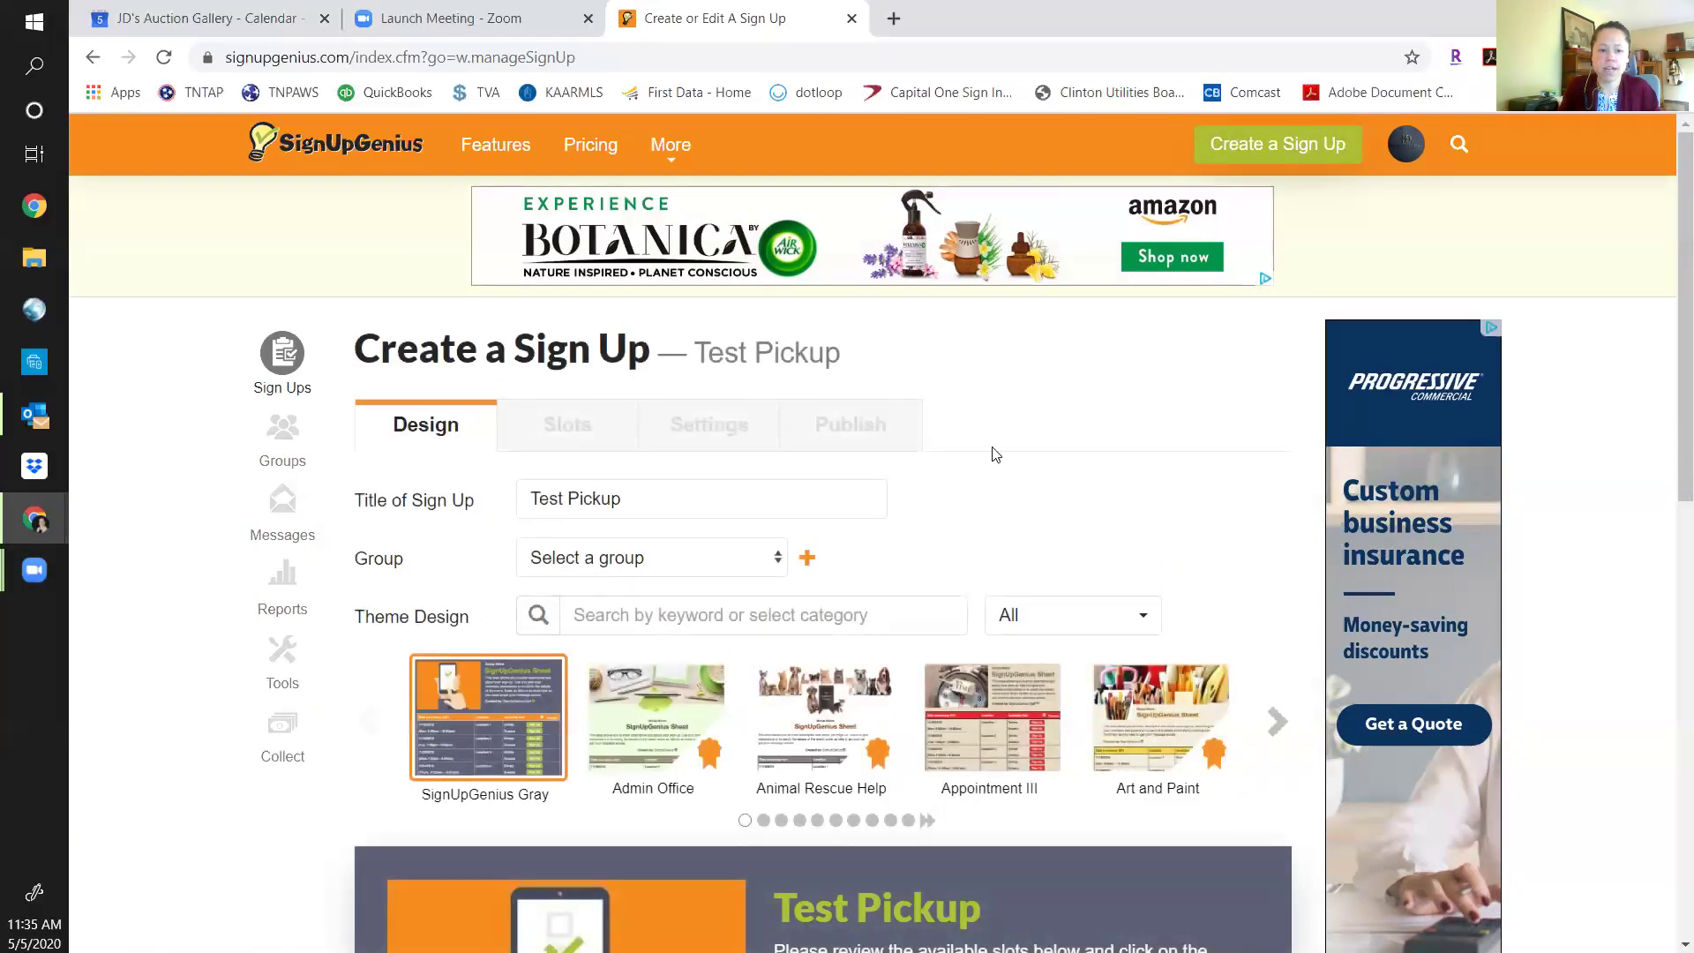
Choose 'Pick UPs' from the Group list for the sign-up.
left_click(769, 563)
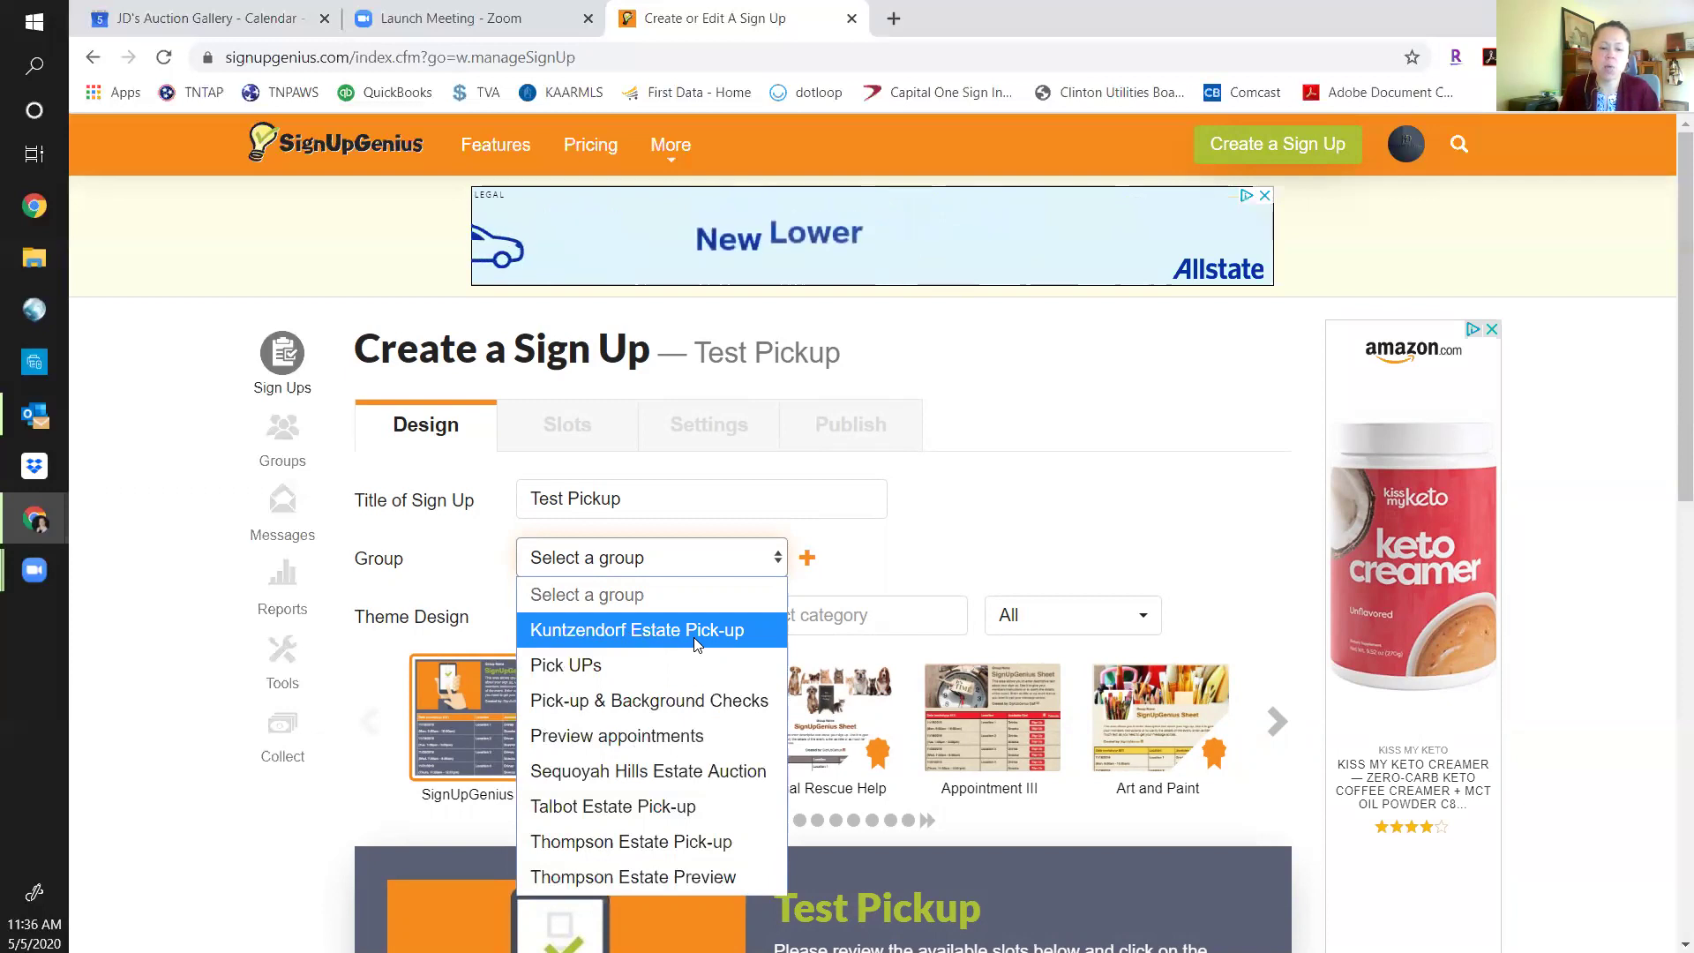
left_click(616, 664)
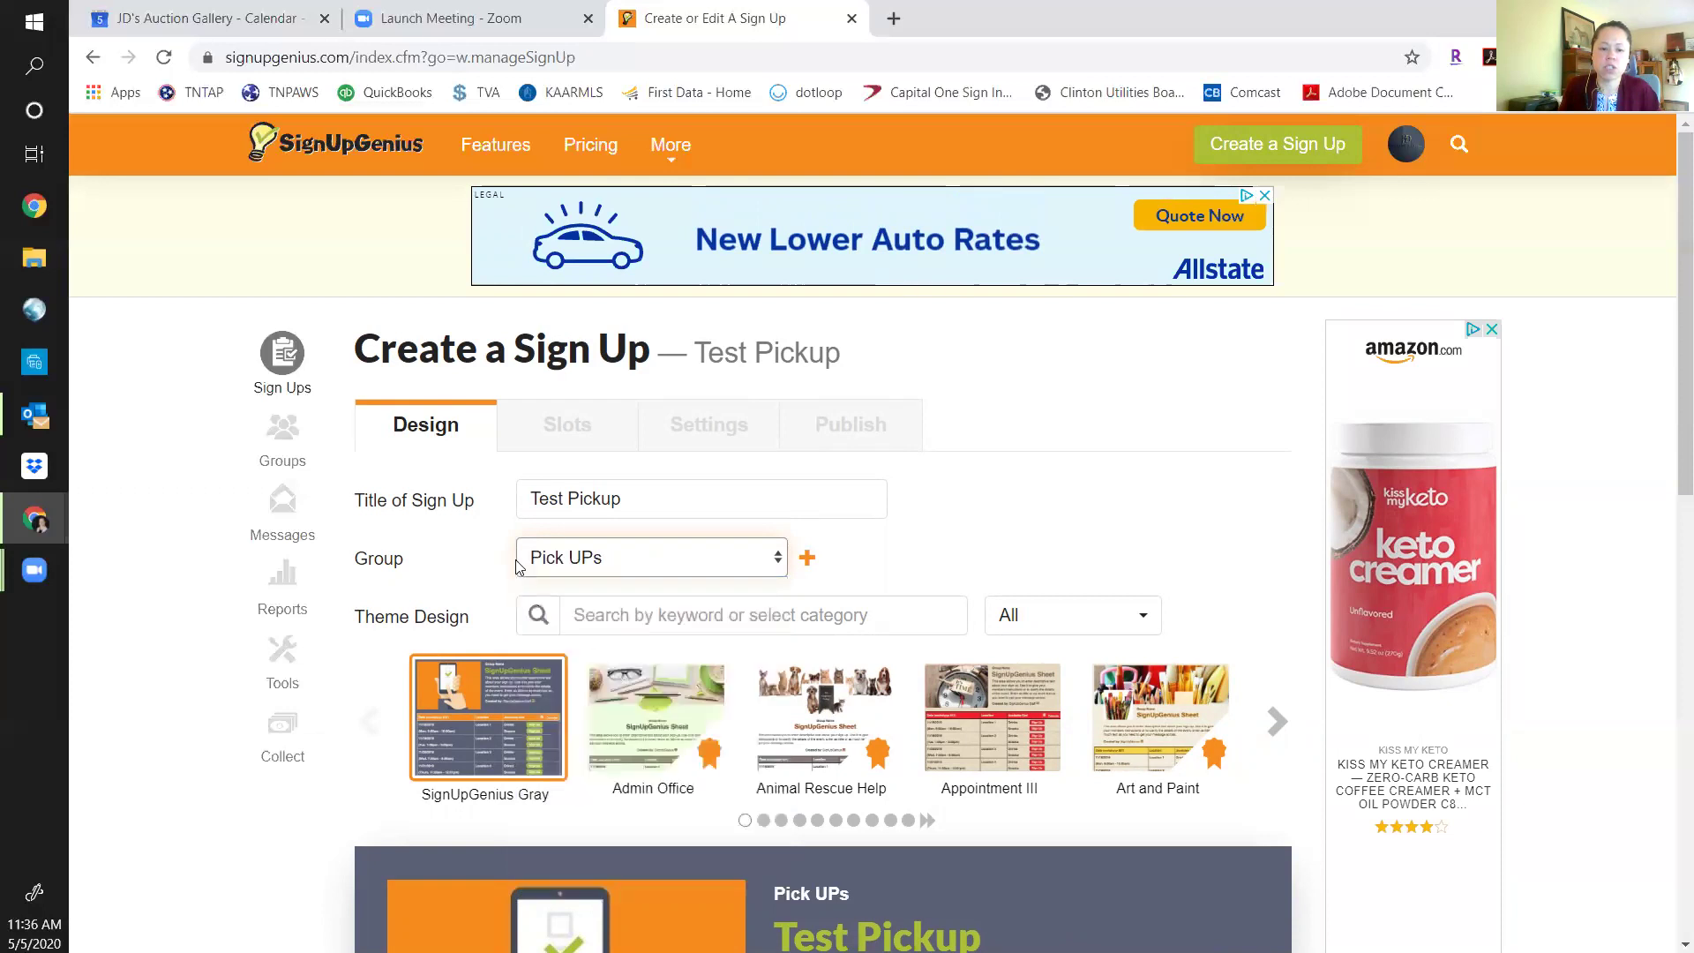
left_click(1092, 567)
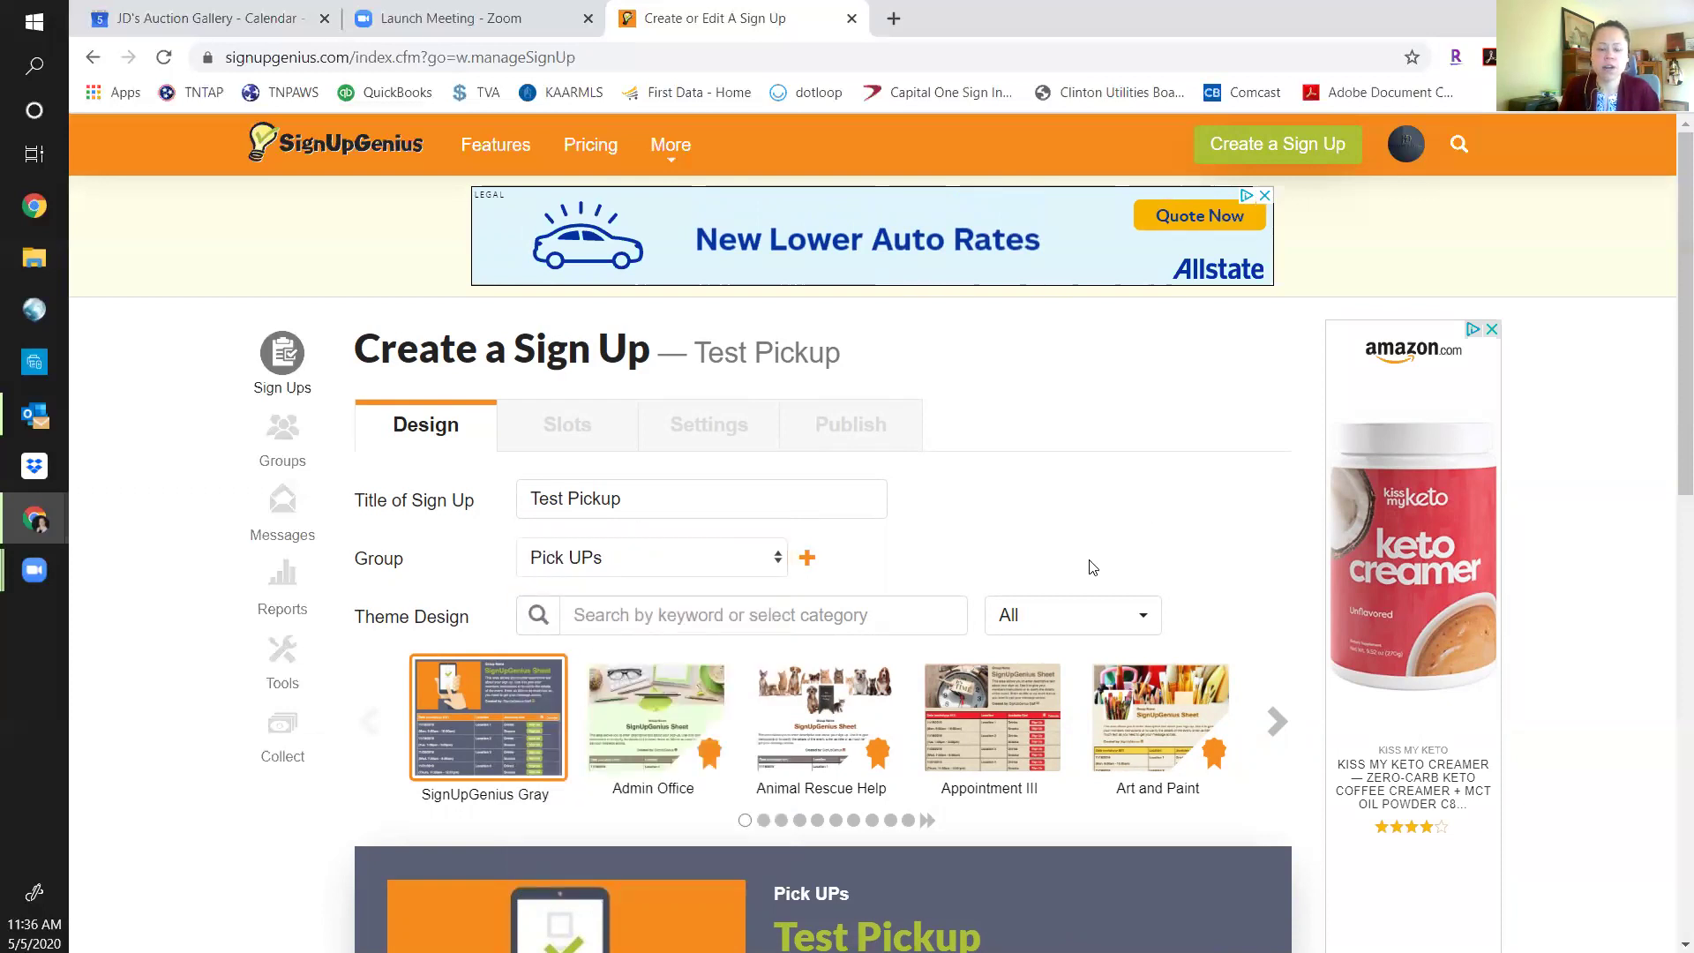
left_click(778, 558)
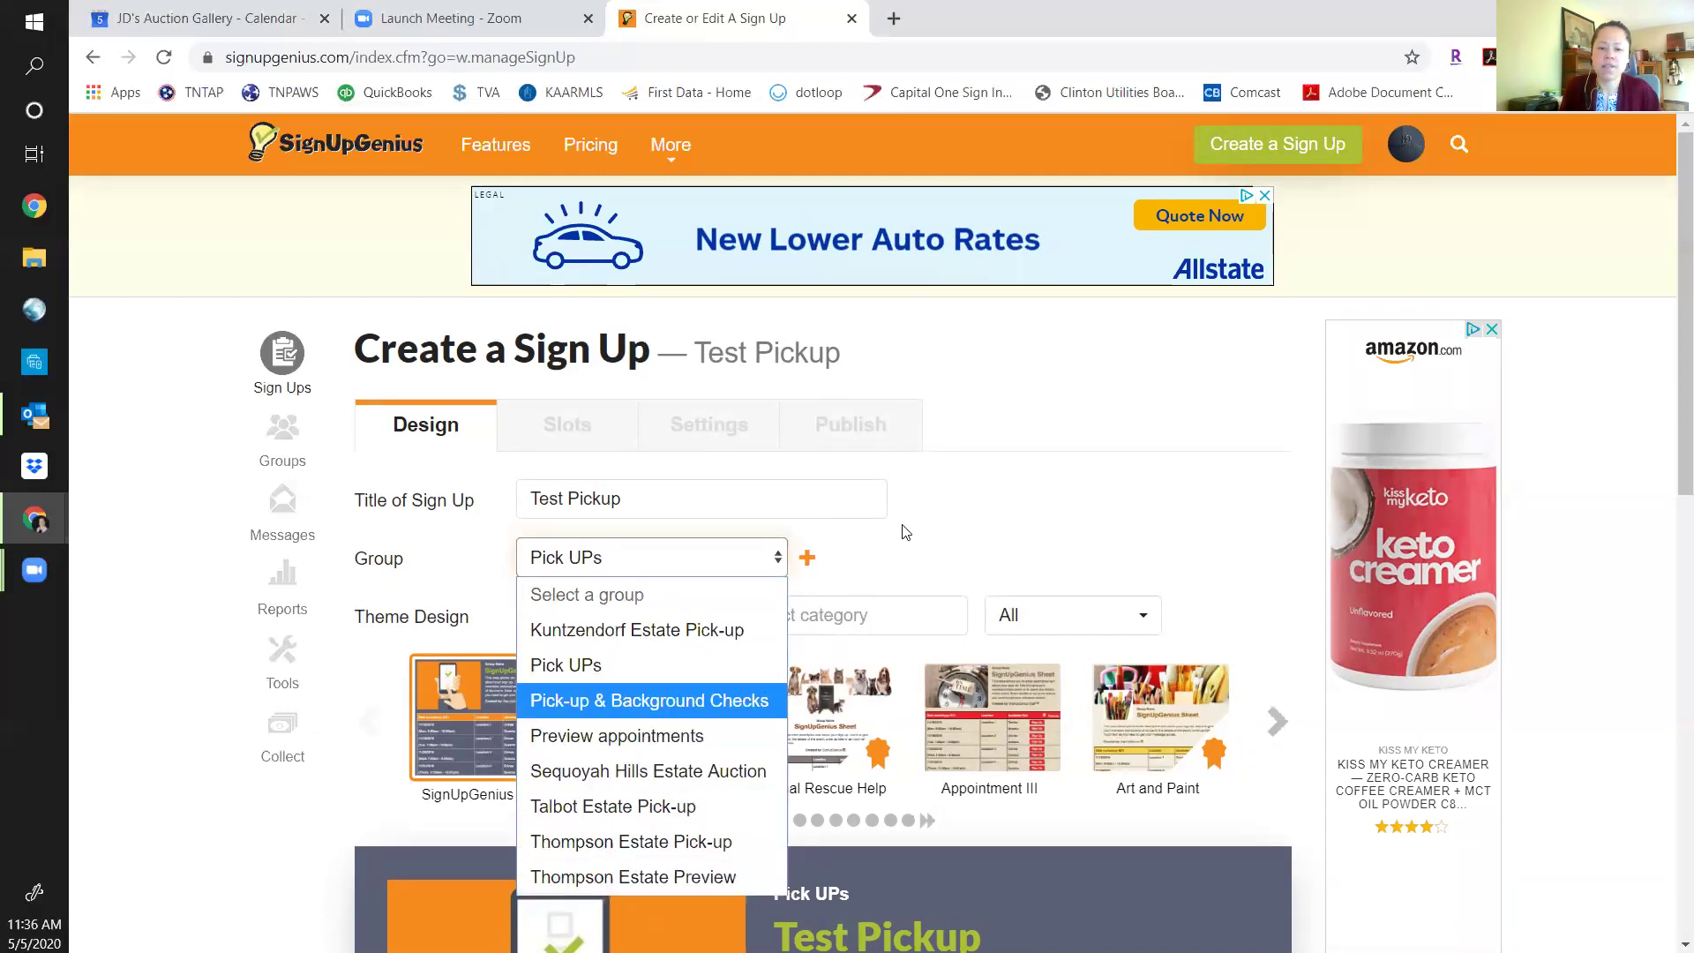
left_click(951, 545)
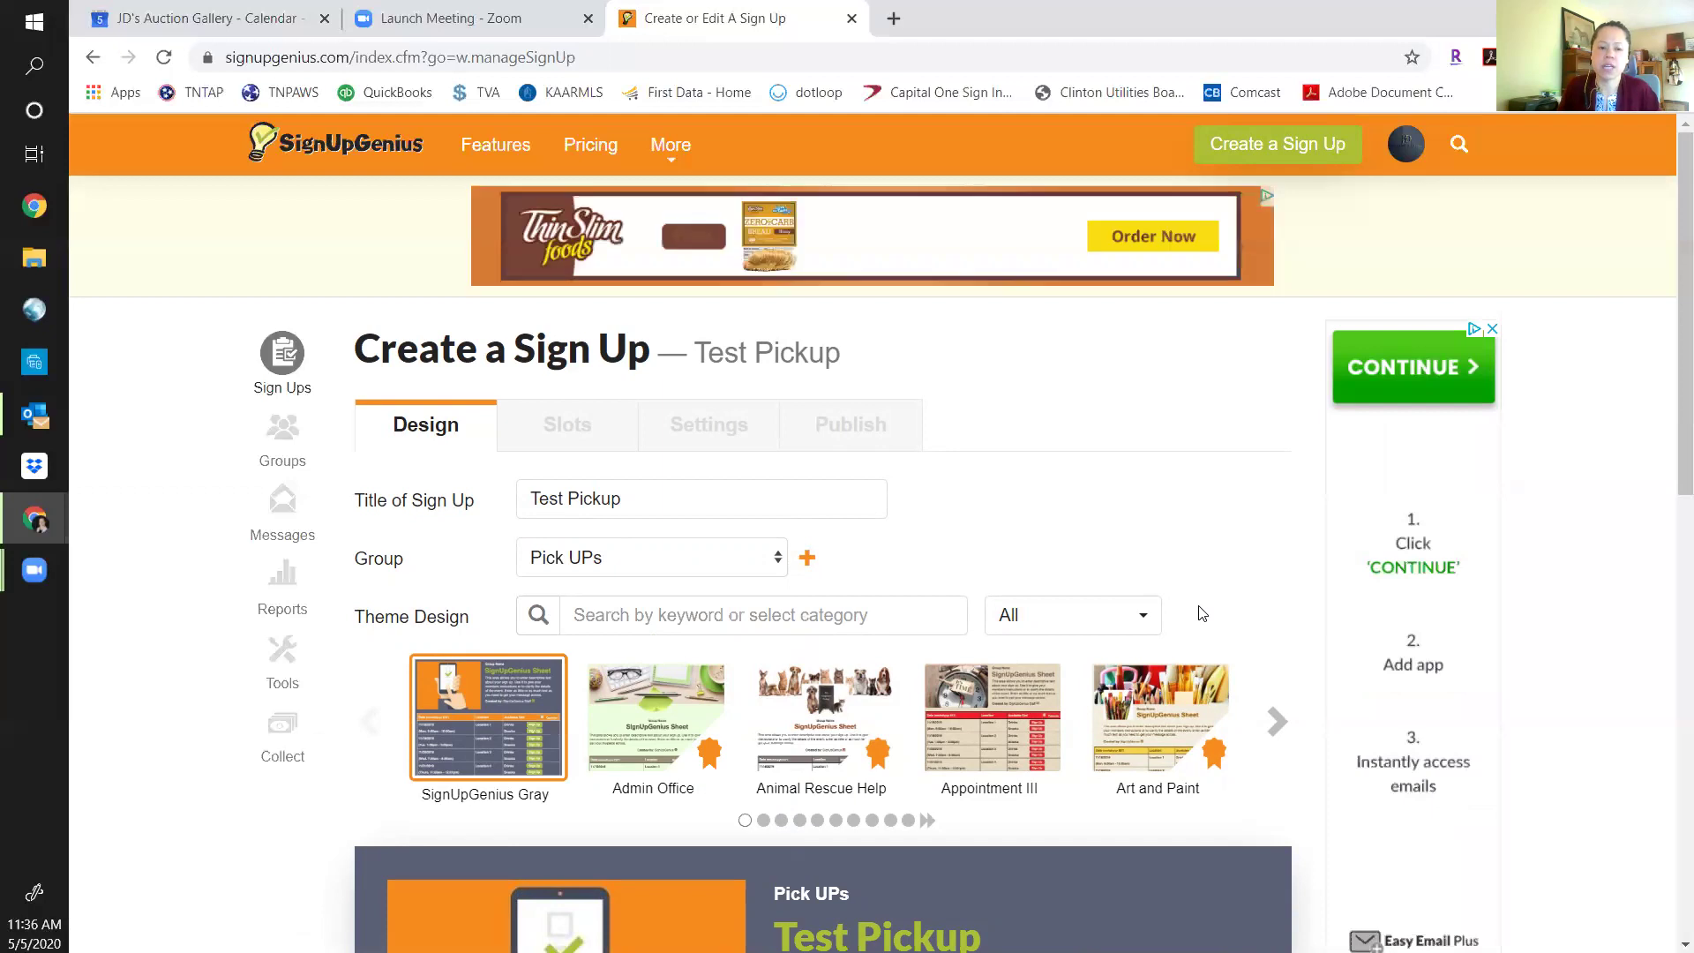
Page three times through the theme designs and apply the Butterfly Meadow theme.
scroll(1202, 613, "down", 4)
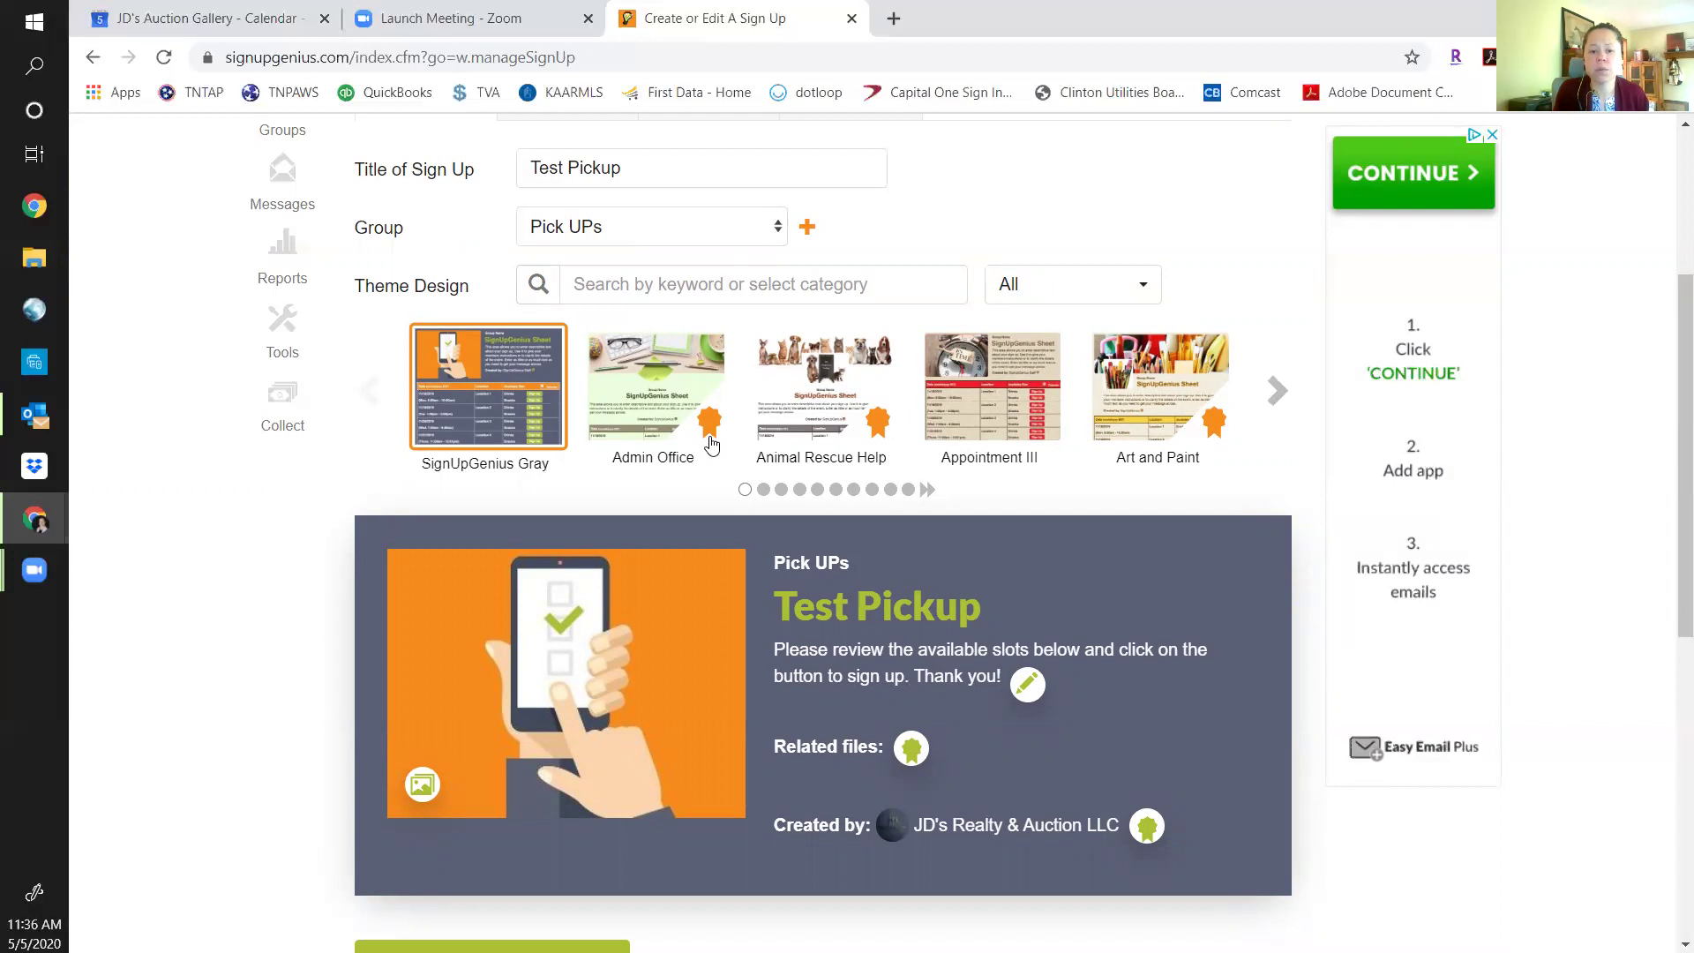
left_click(1278, 391)
left_click(1278, 392)
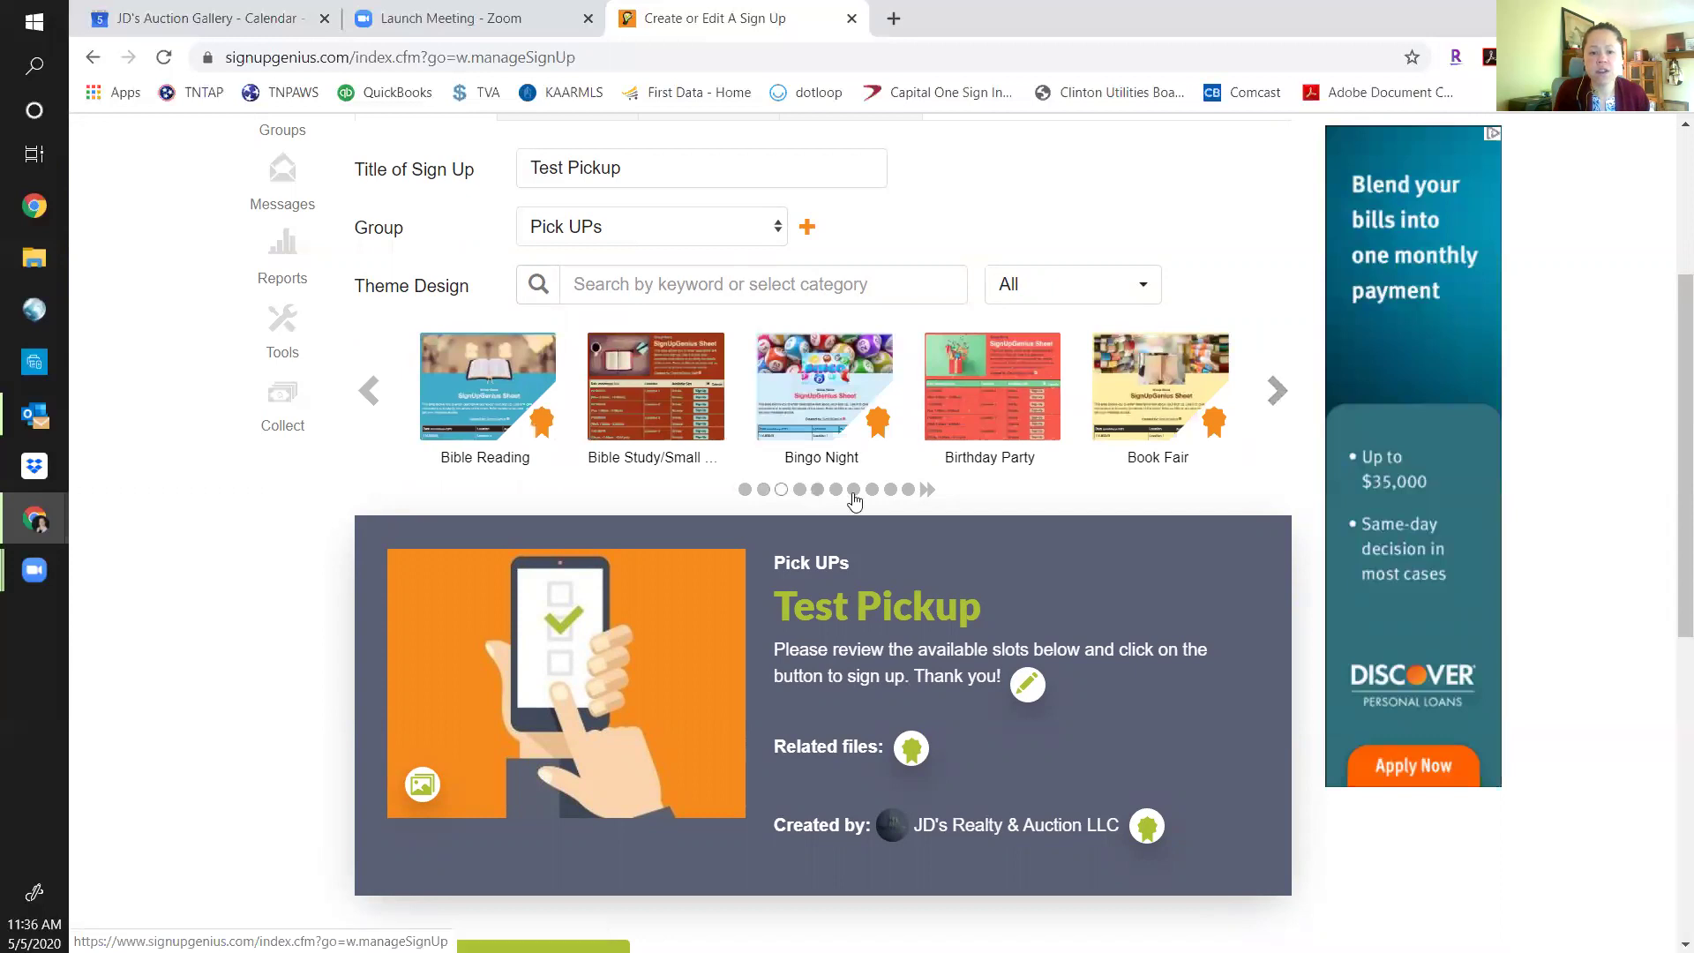
left_click(1279, 391)
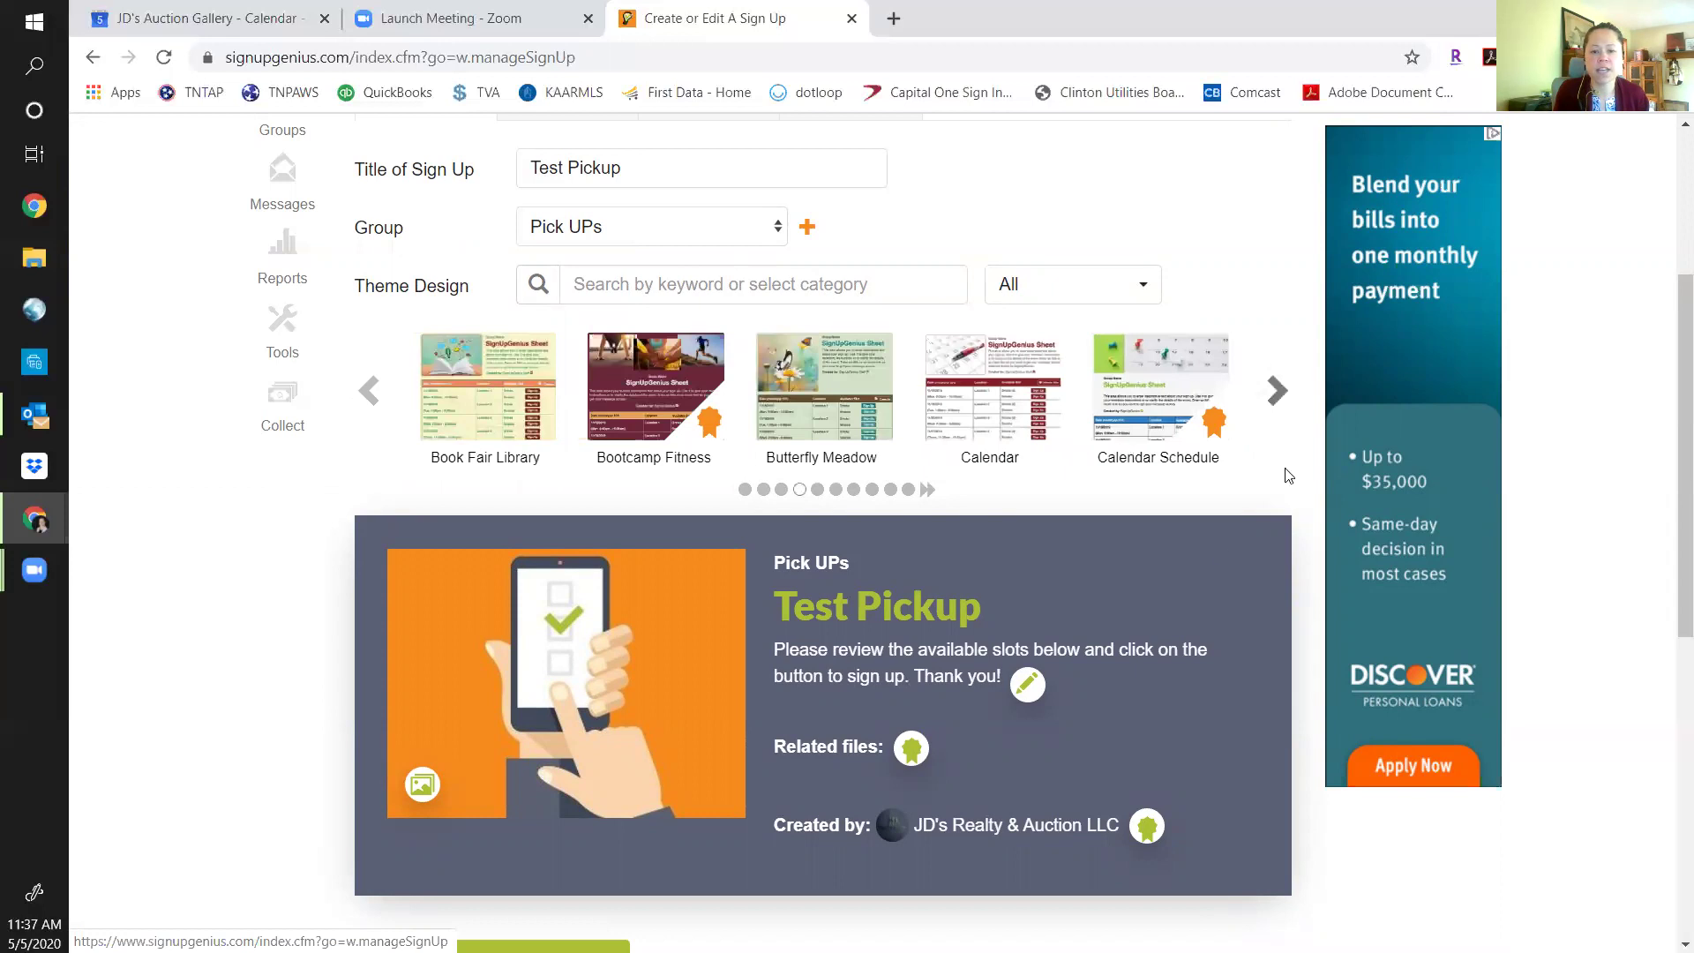
left_click(790, 391)
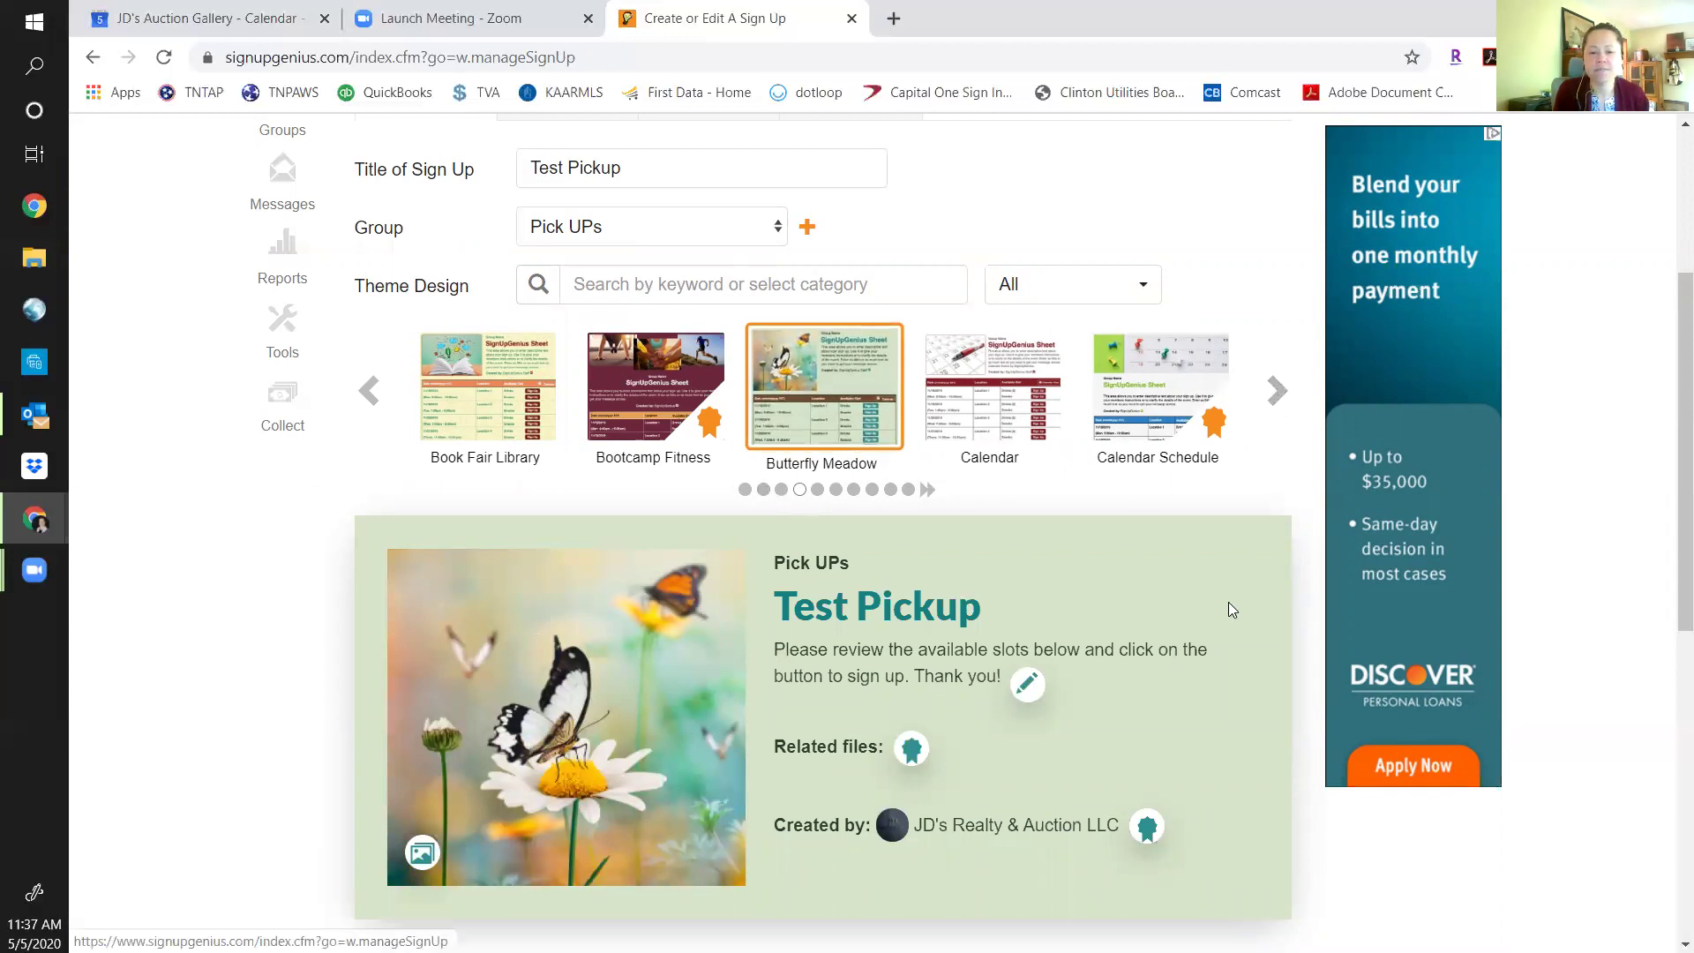
scroll(1231, 609, "down", 2)
scroll(1239, 617, "down", 2)
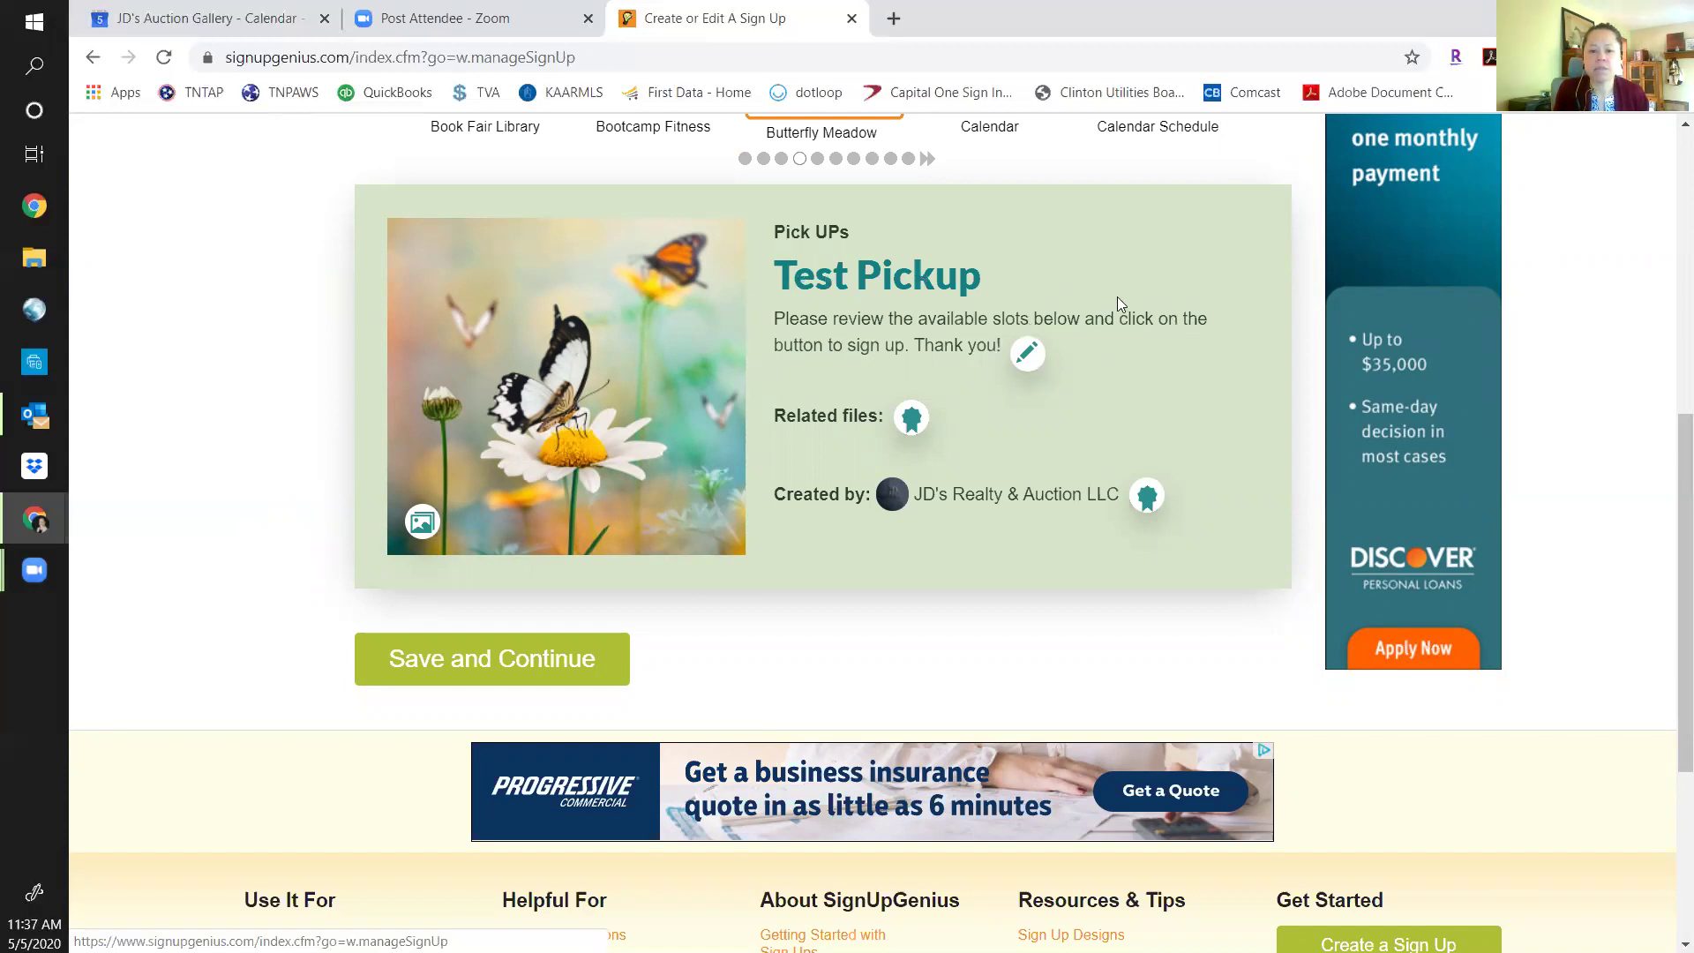
Review the sign-up description, then save the design and continue to the Slots step.
left_click(1027, 353)
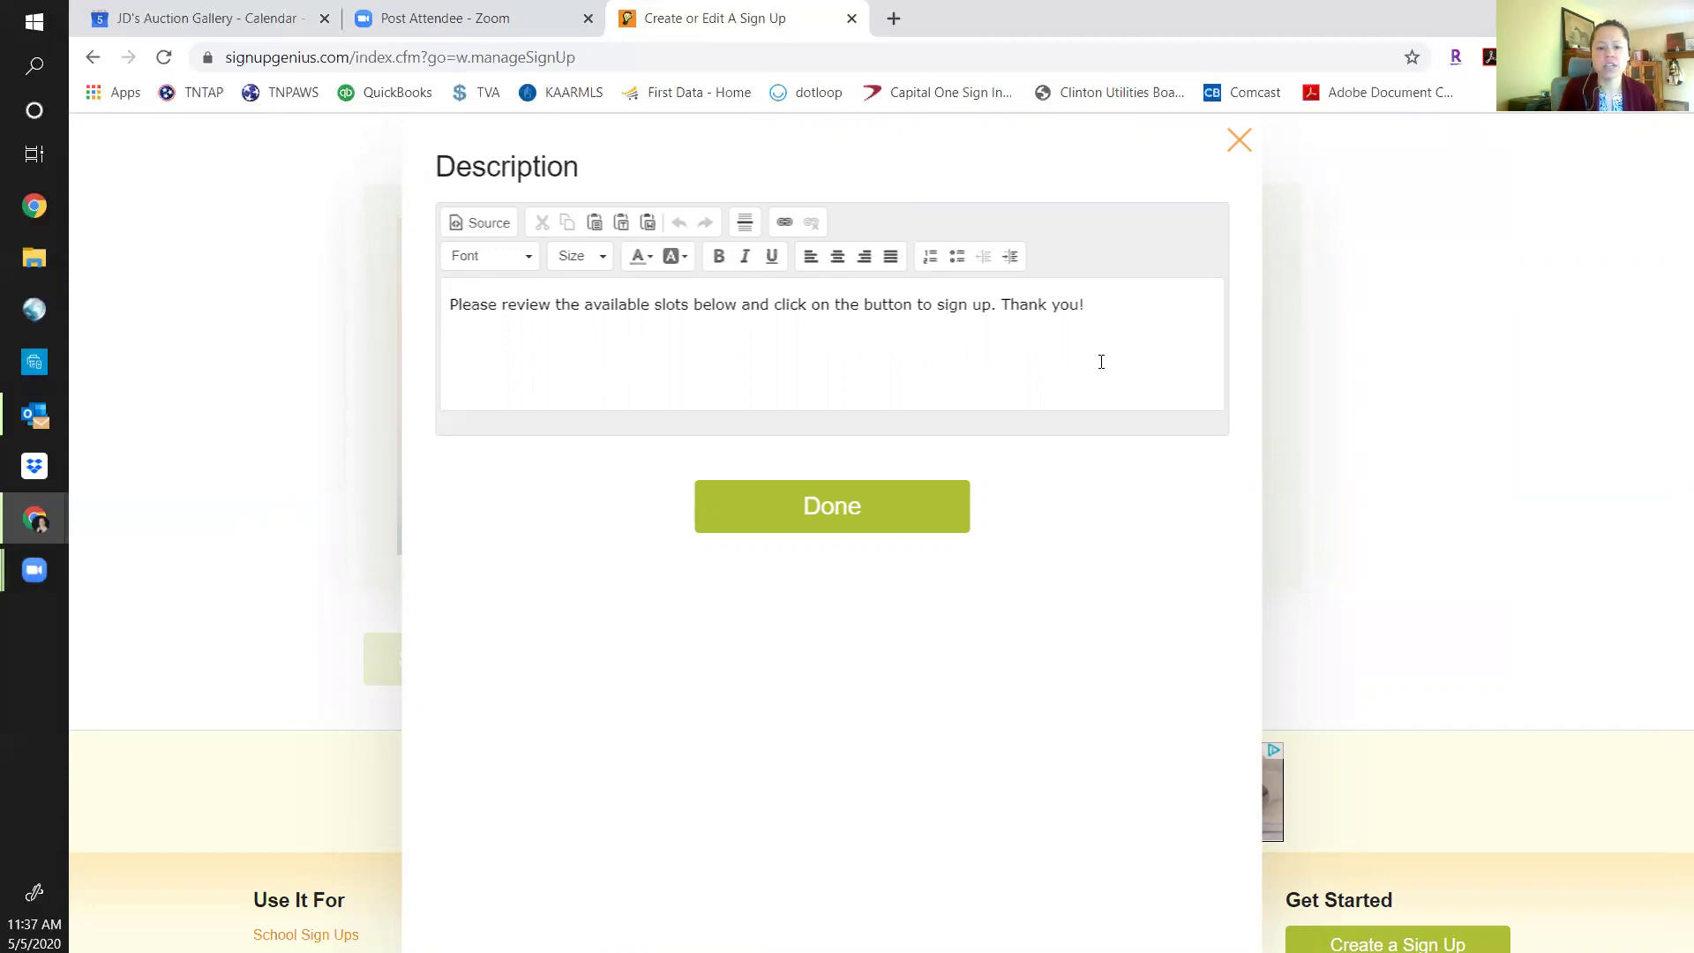
left_click(829, 512)
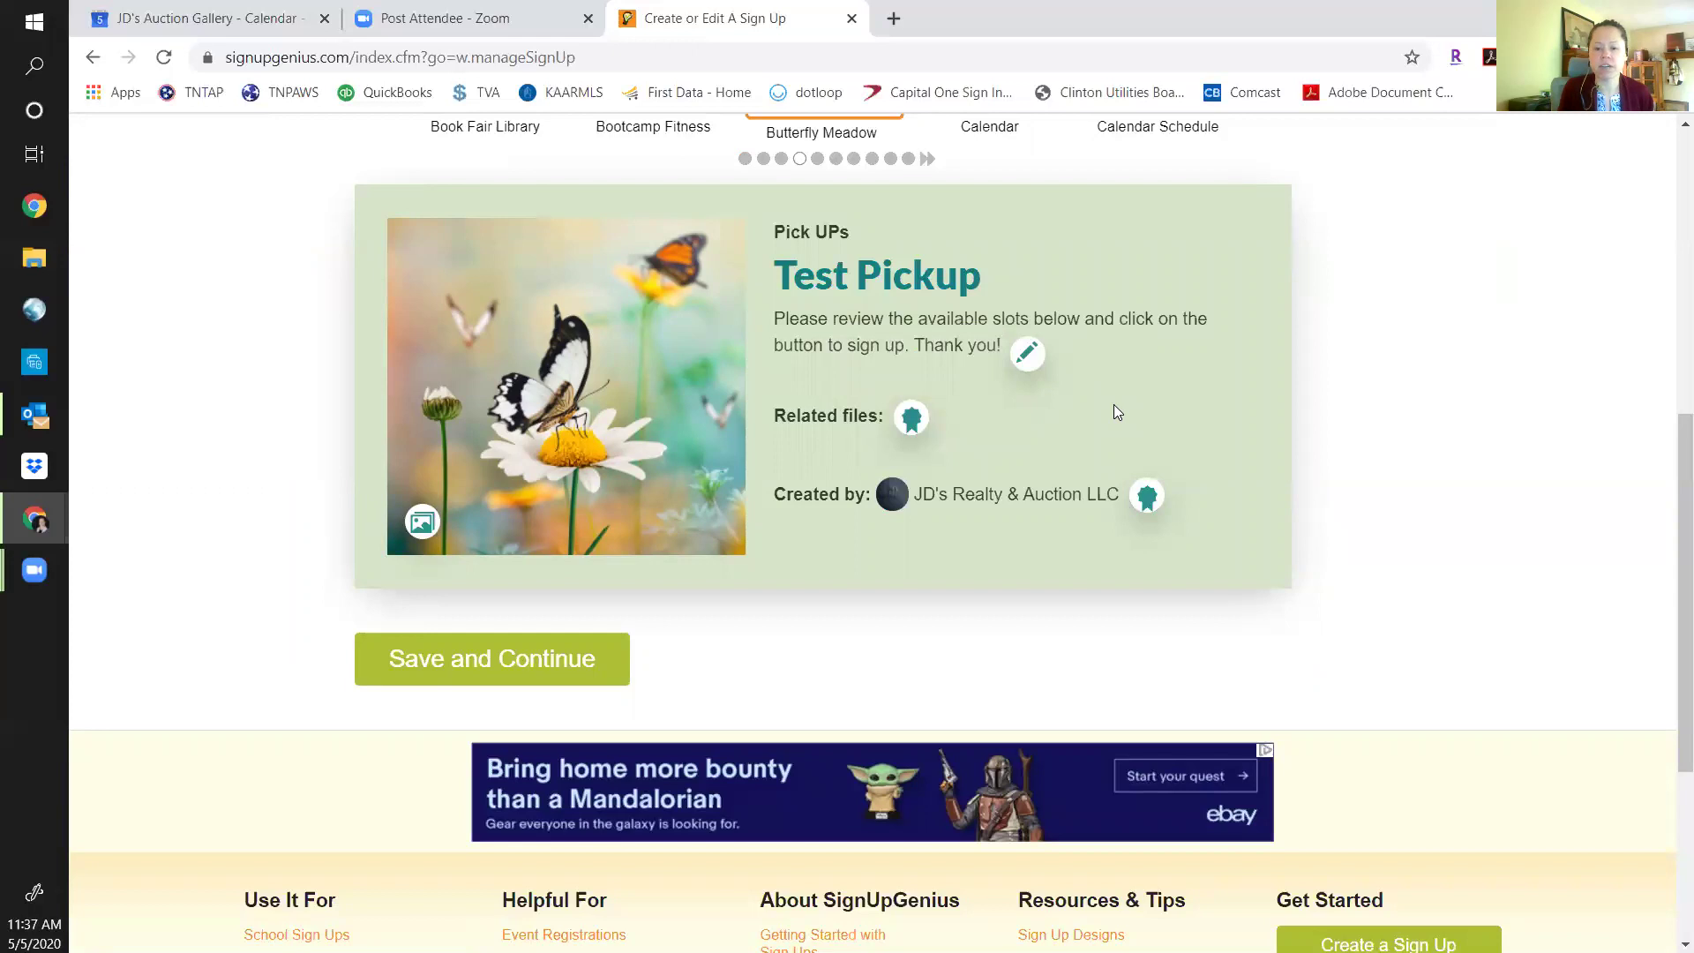
left_click(480, 657)
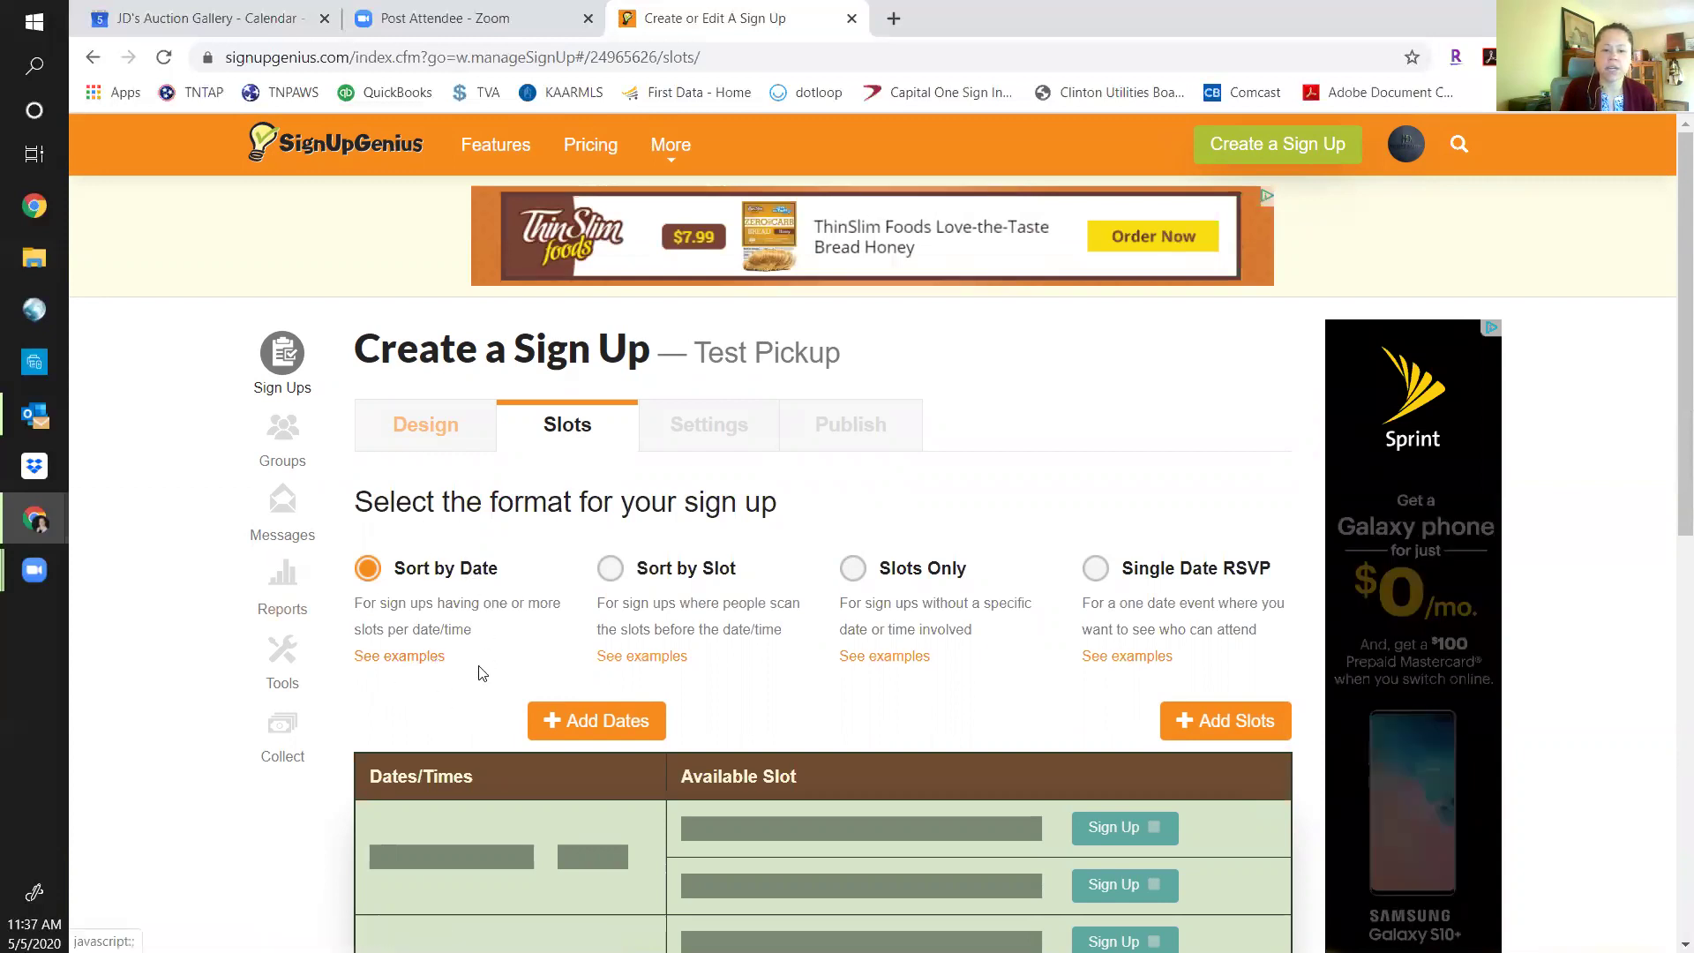
Preview each slot format, keep Sort by Date, and bring up the Add Dates calendar.
scroll(485, 667, "down", 4)
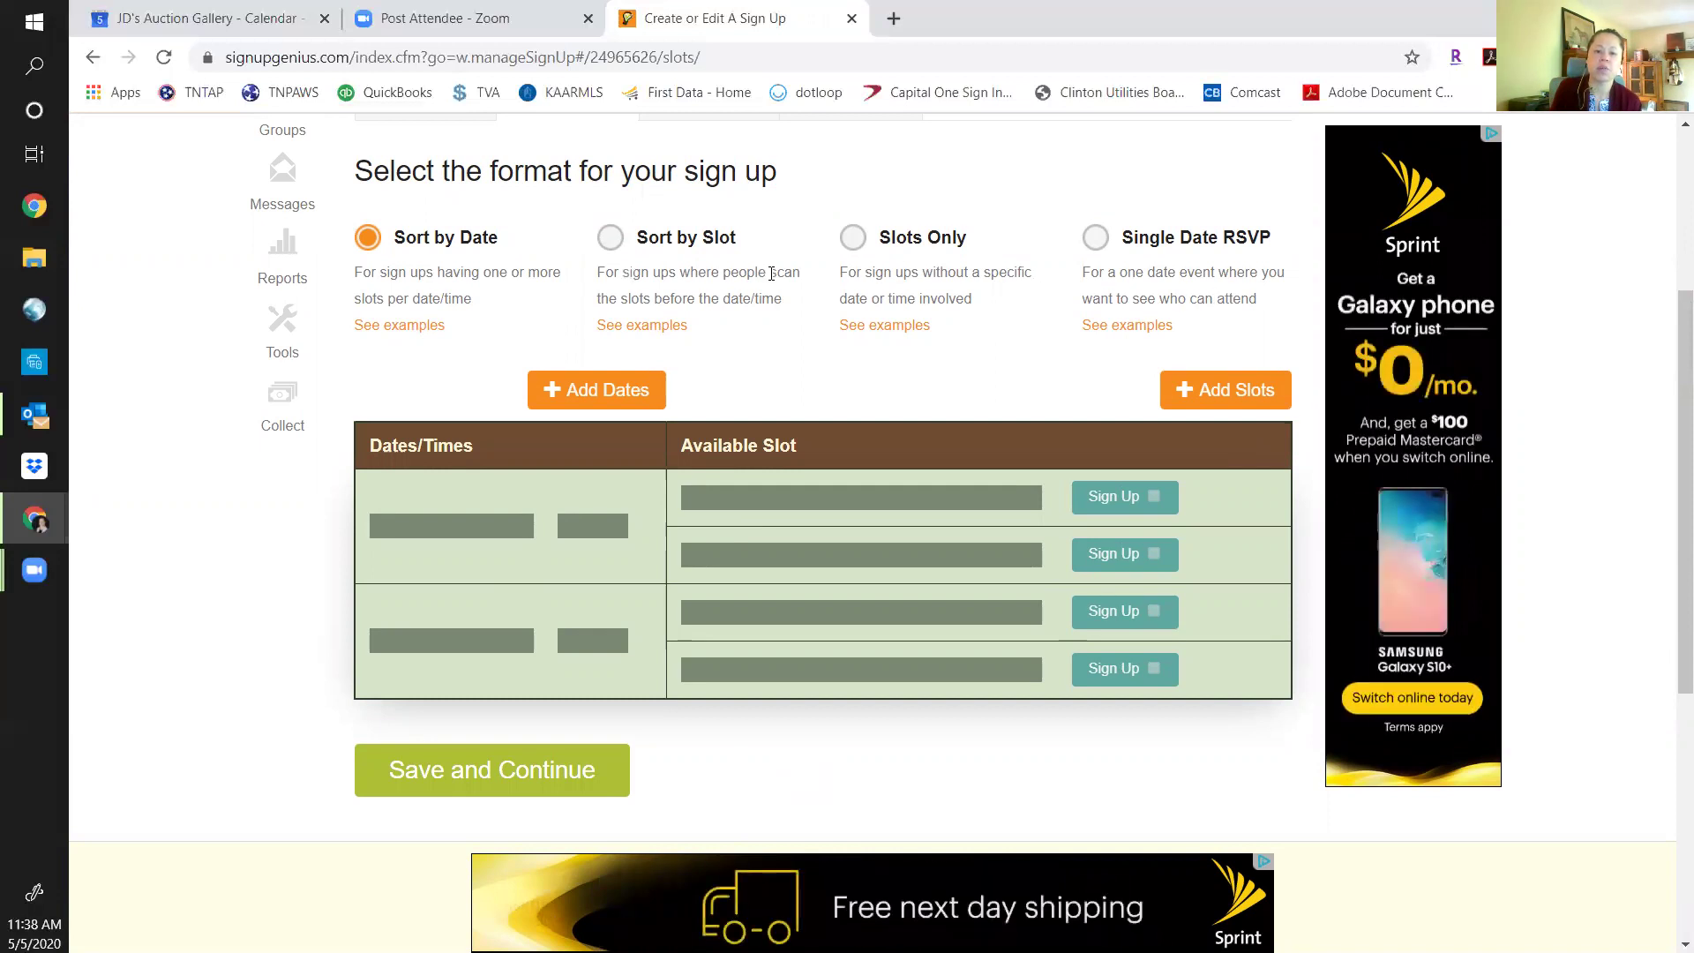
left_click(613, 238)
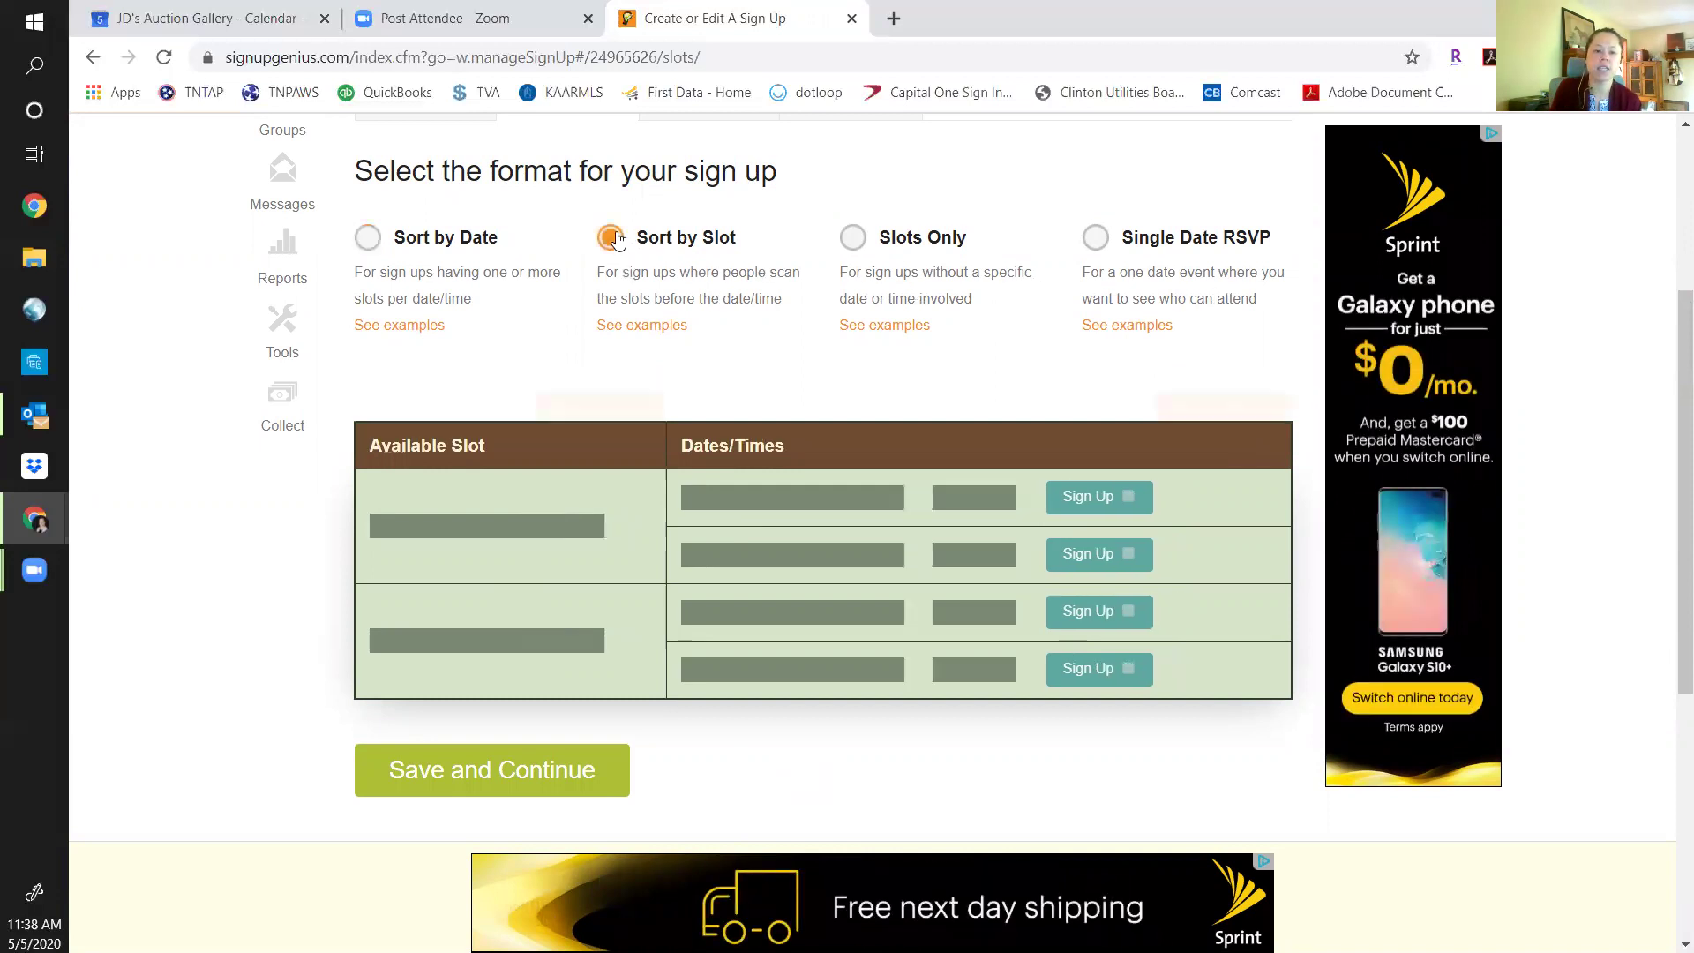
left_click(853, 238)
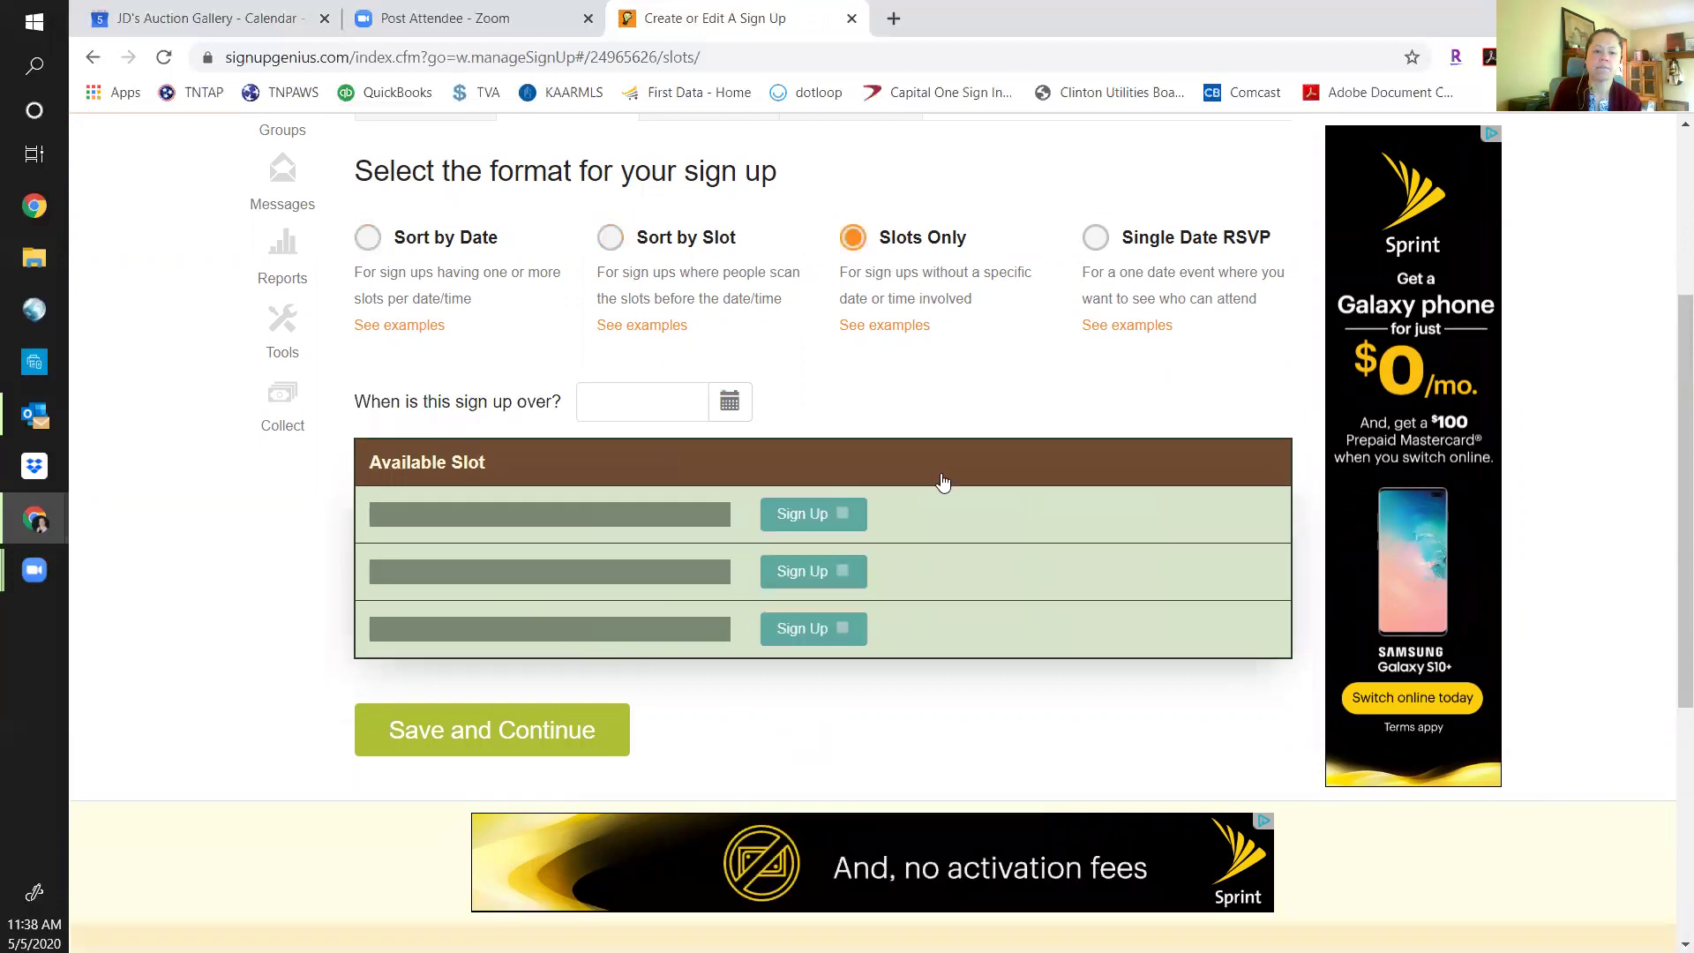
left_click(1096, 237)
left_click(369, 240)
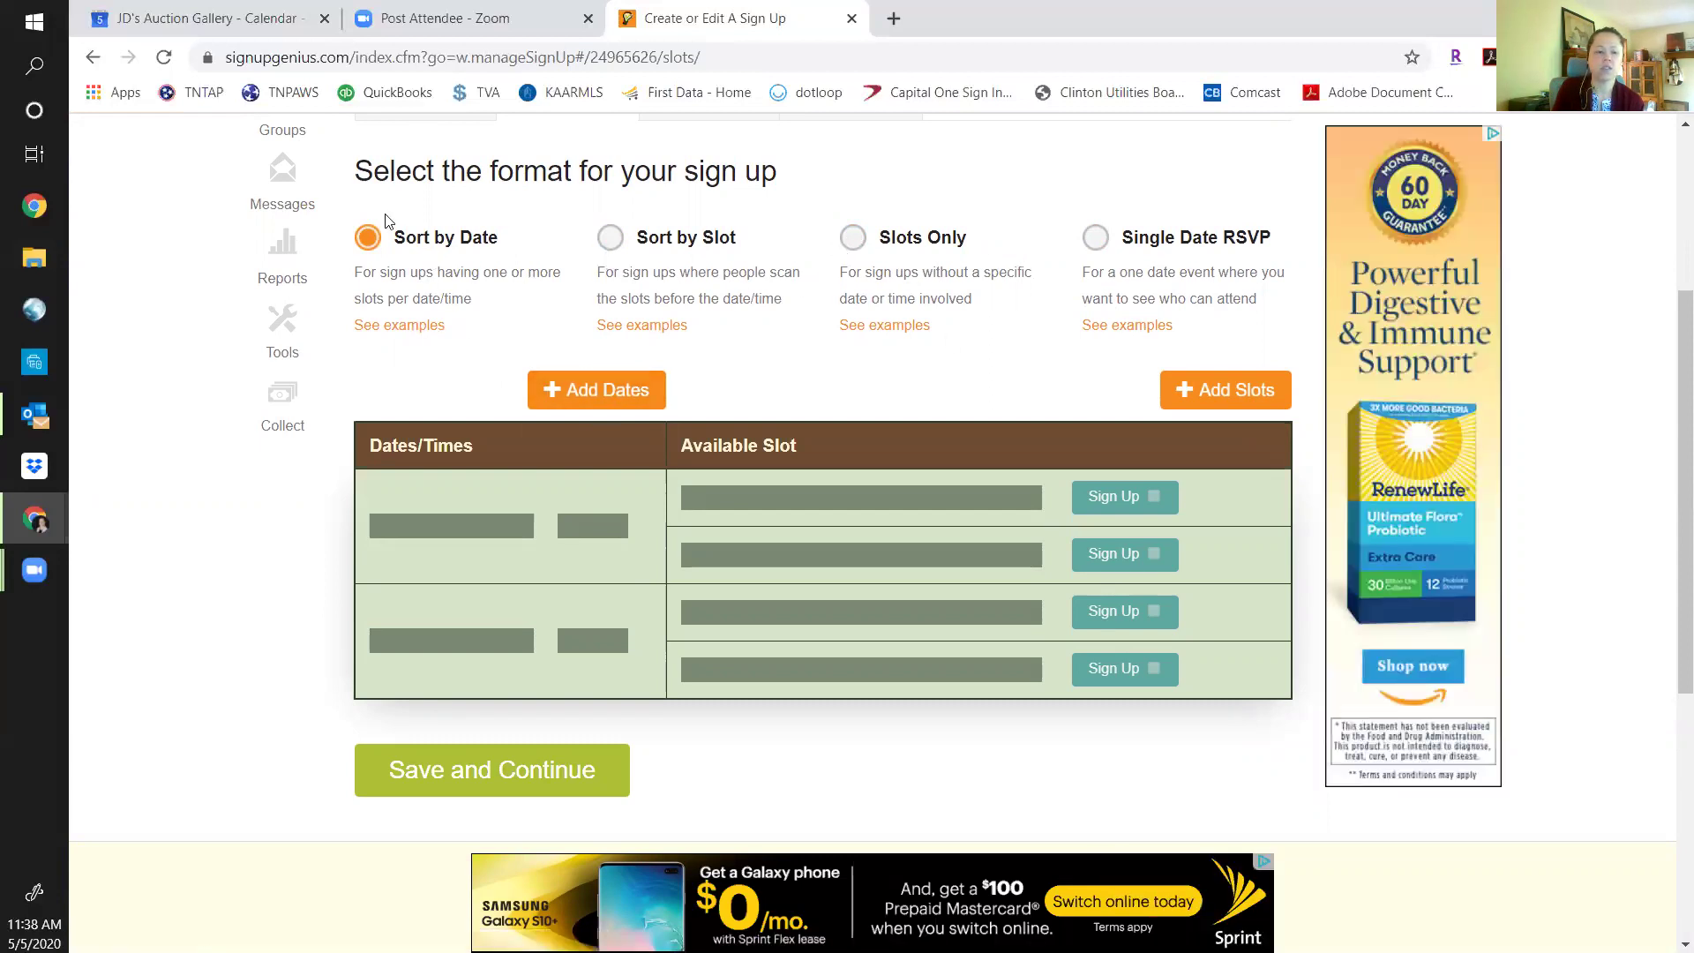
left_click(579, 407)
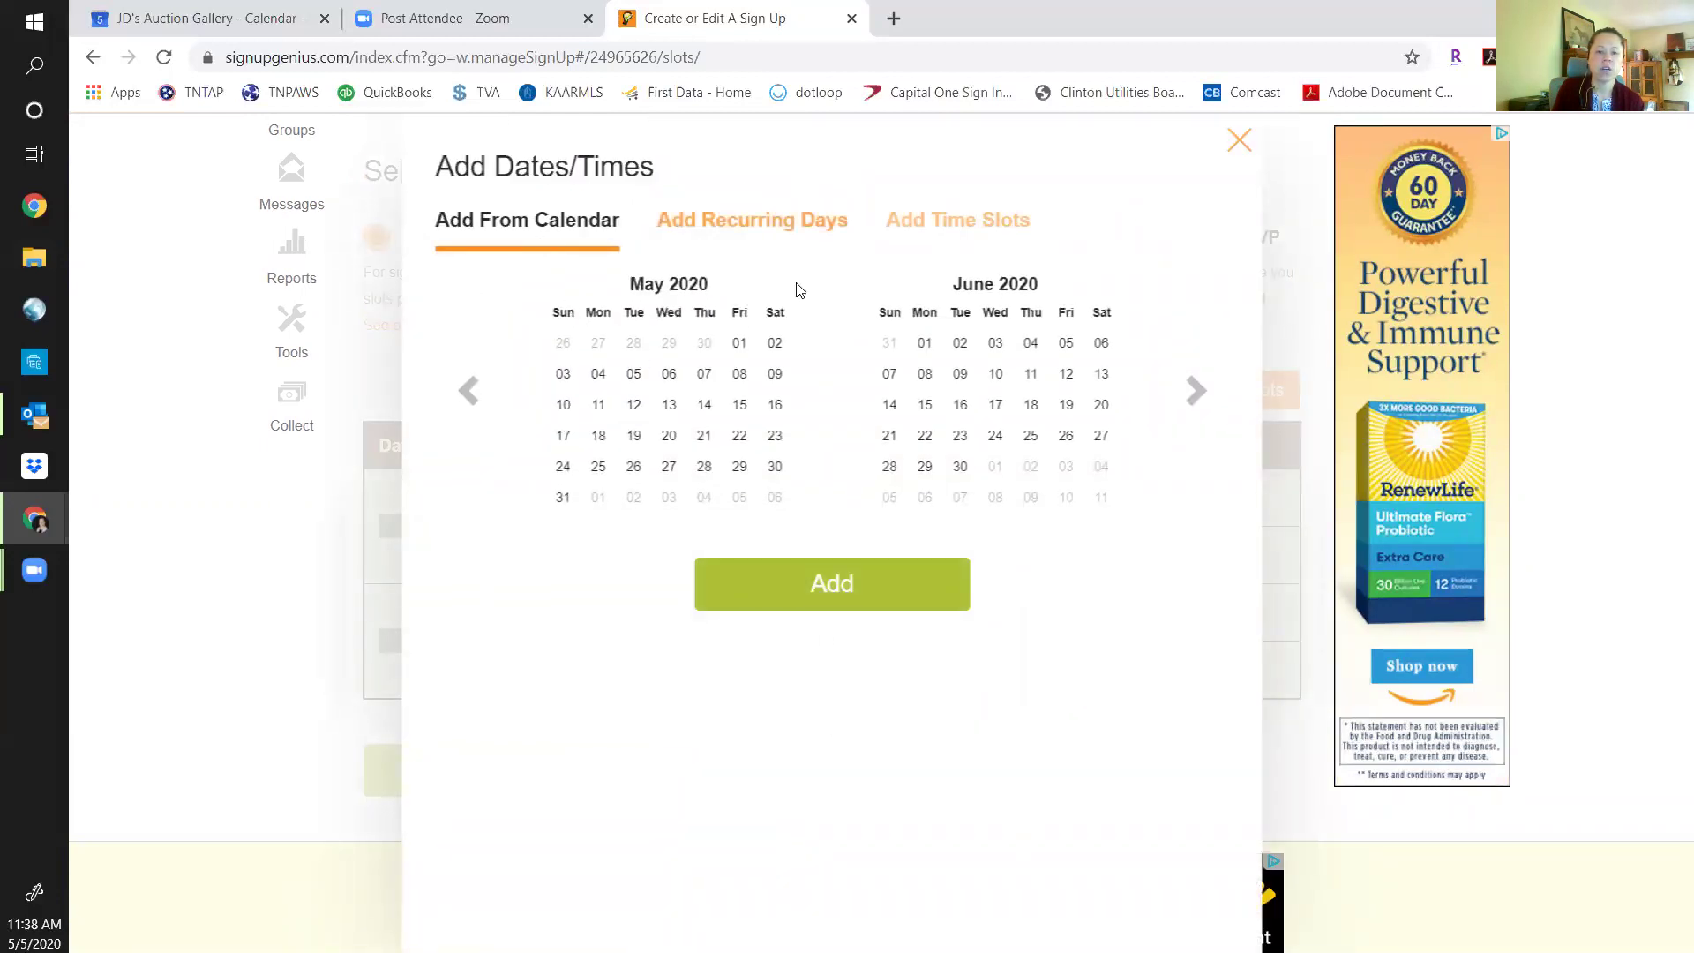
Pick May 22 and 23 on the calendar, plus extra dates May 24–28 and June 5.
left_click(740, 437)
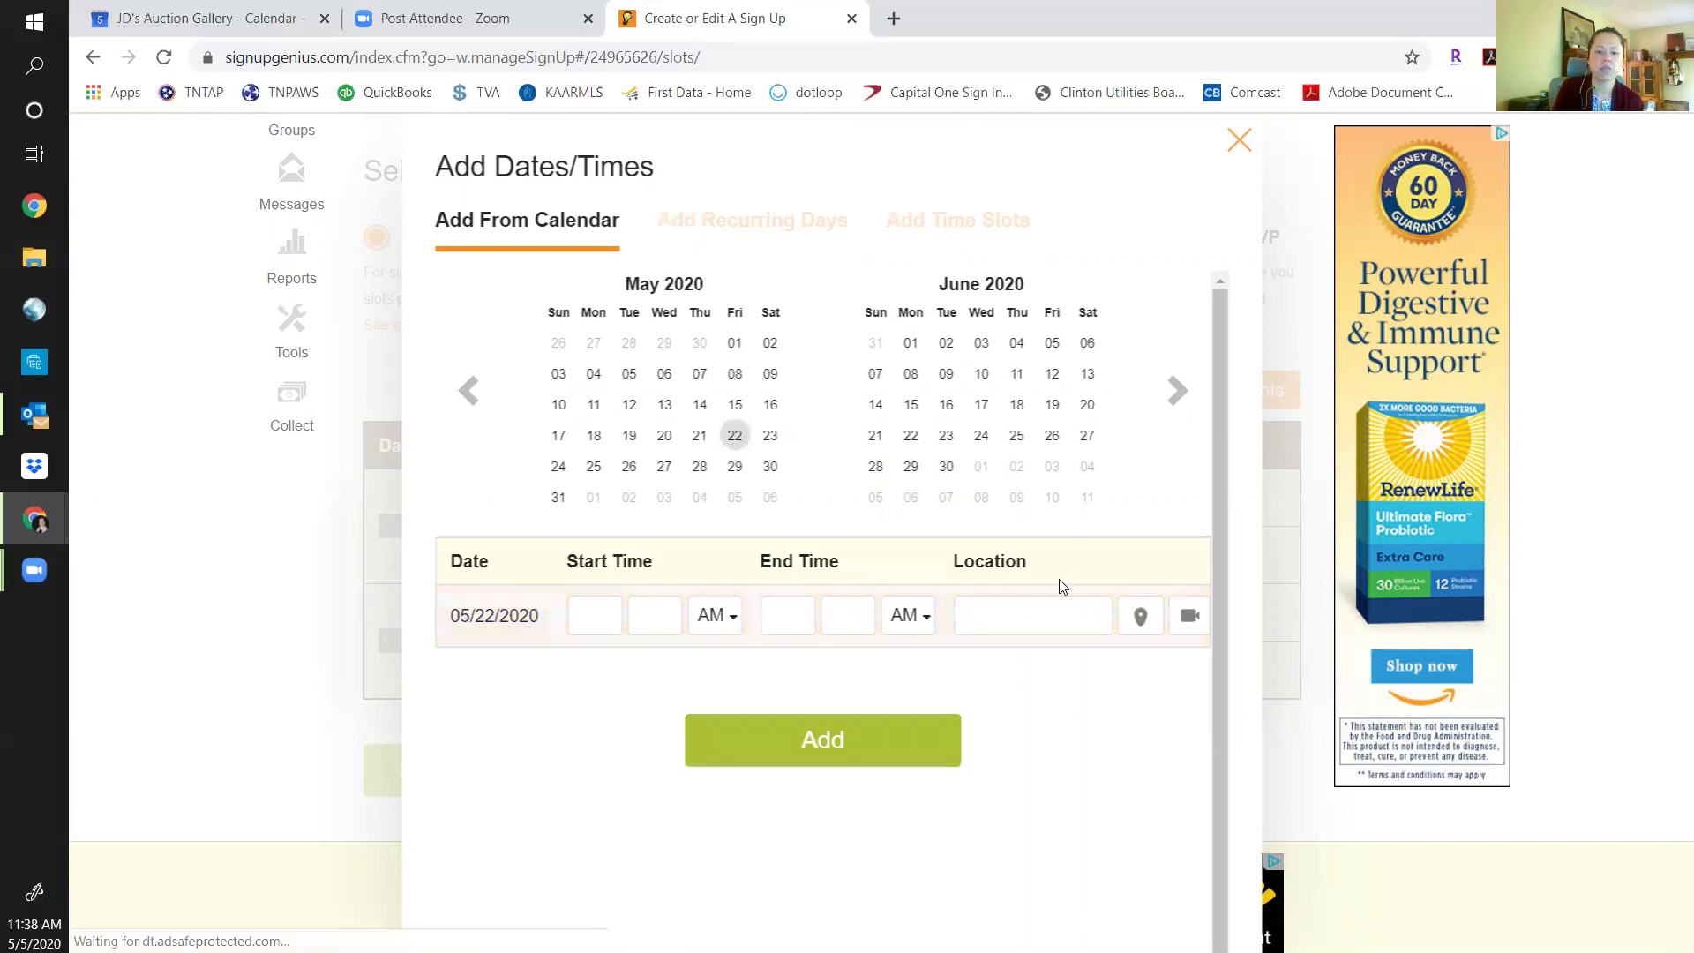
left_click(770, 435)
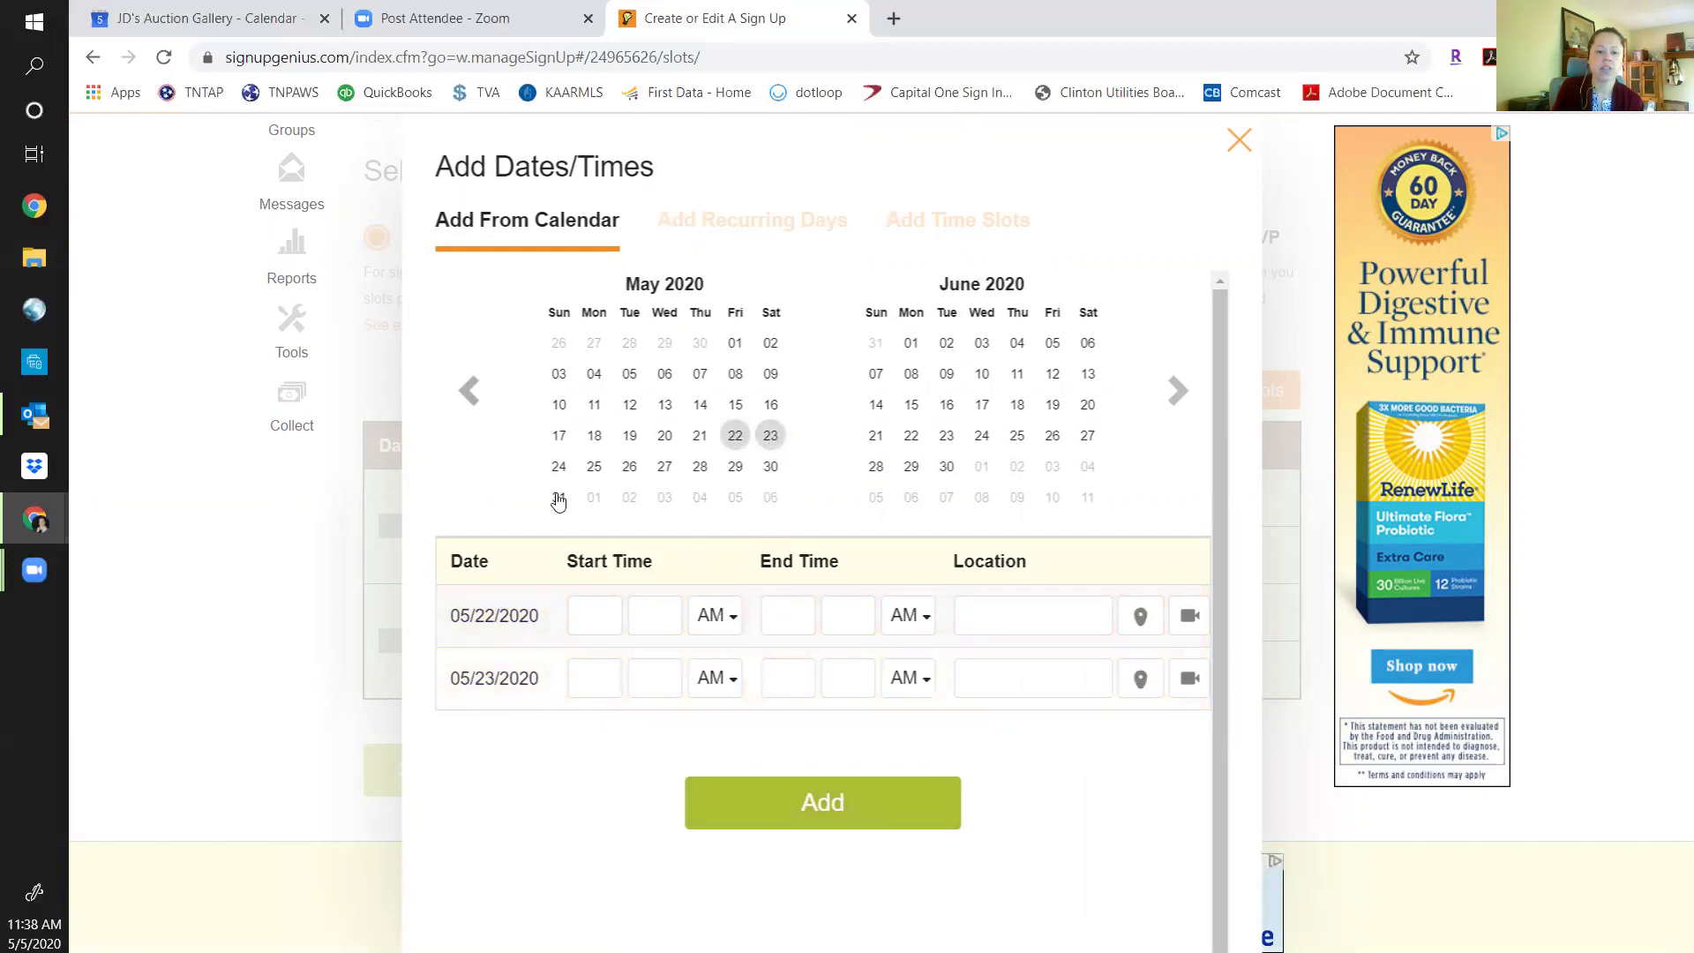
left_click(559, 466)
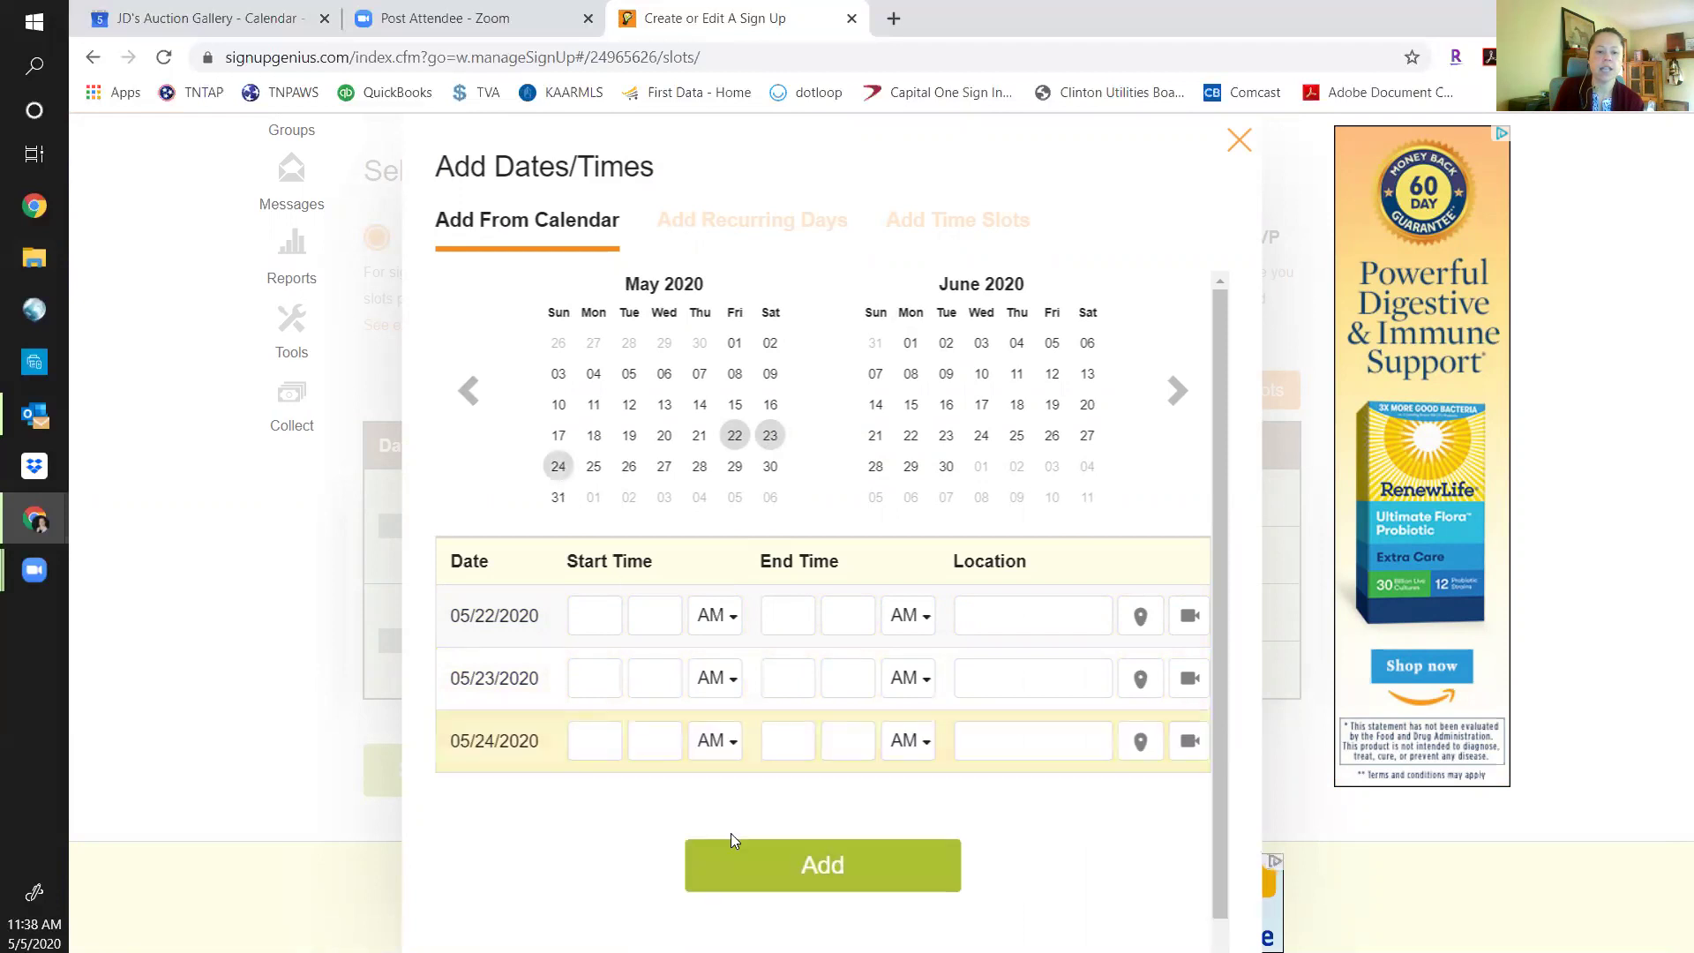
left_click(582, 615)
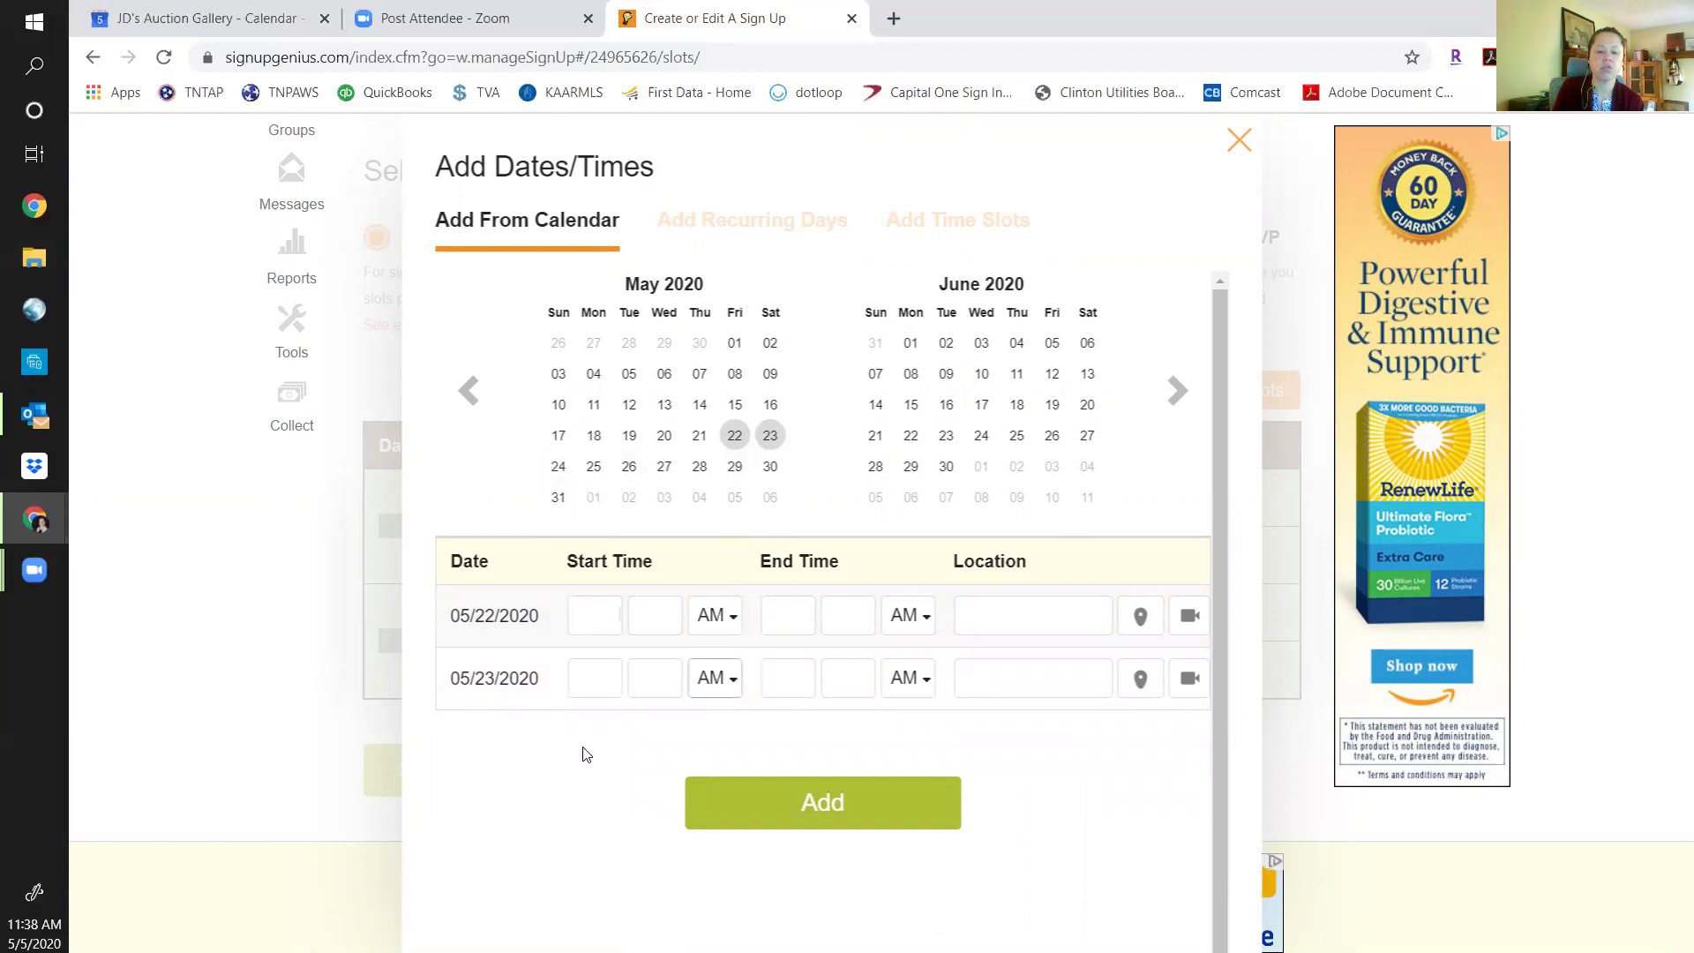
left_click(586, 616)
left_click(558, 466)
left_click(594, 466)
left_click(630, 466)
left_click(699, 466)
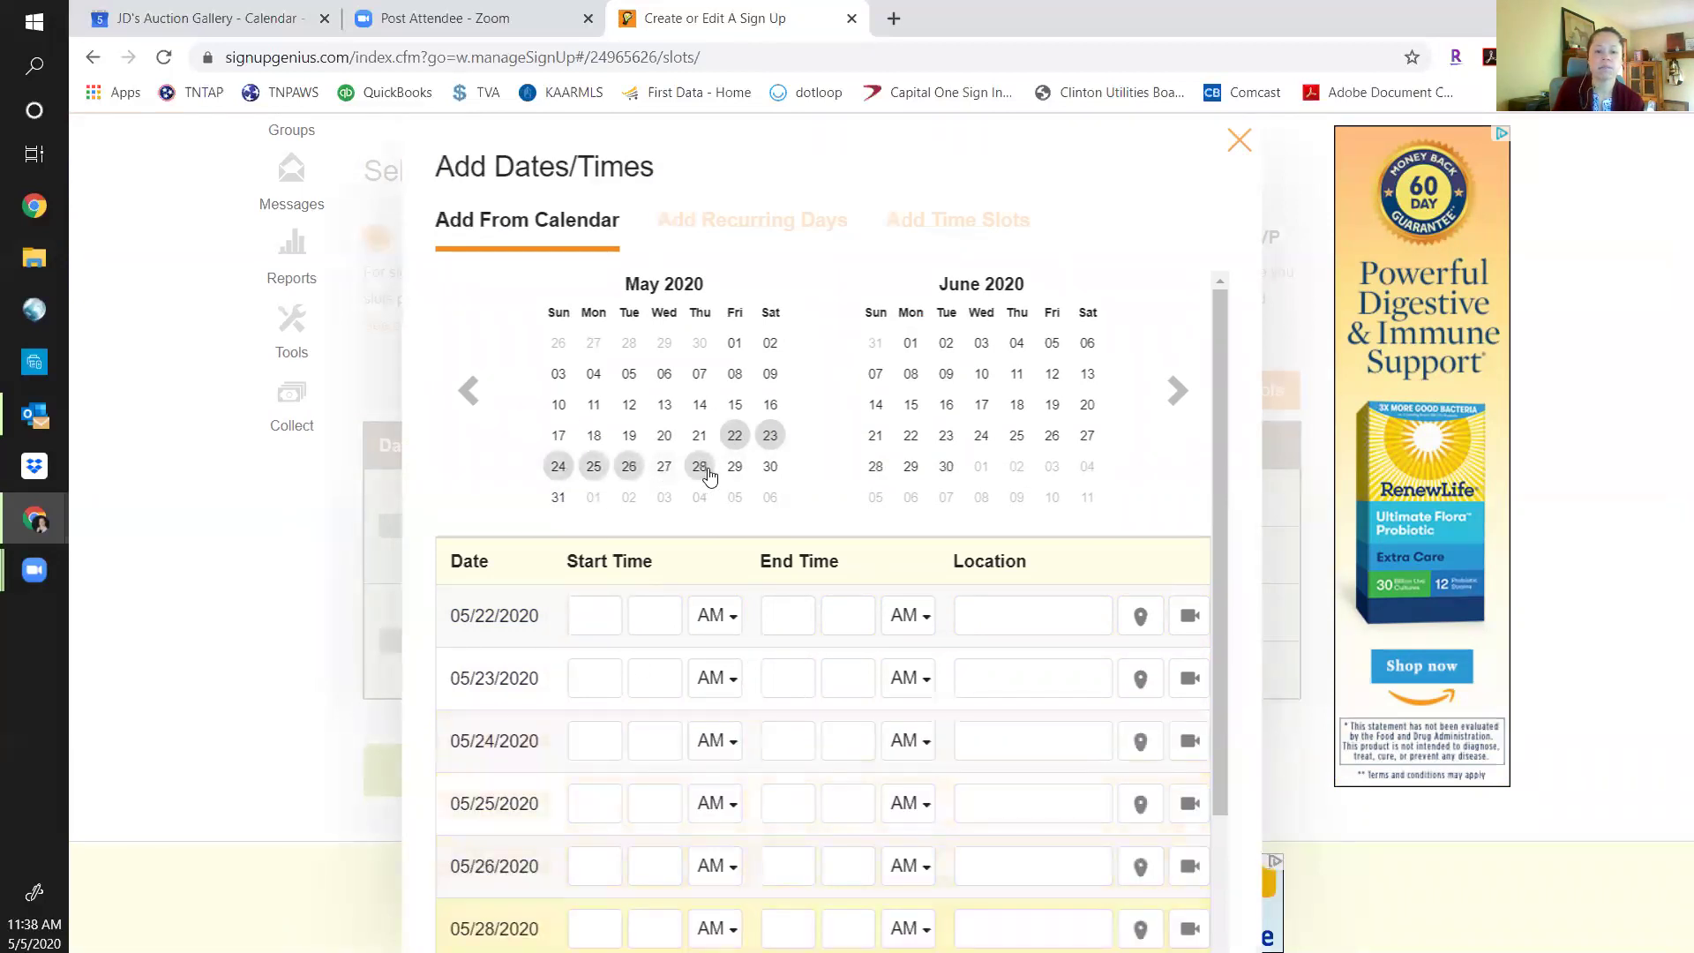
left_click(735, 498)
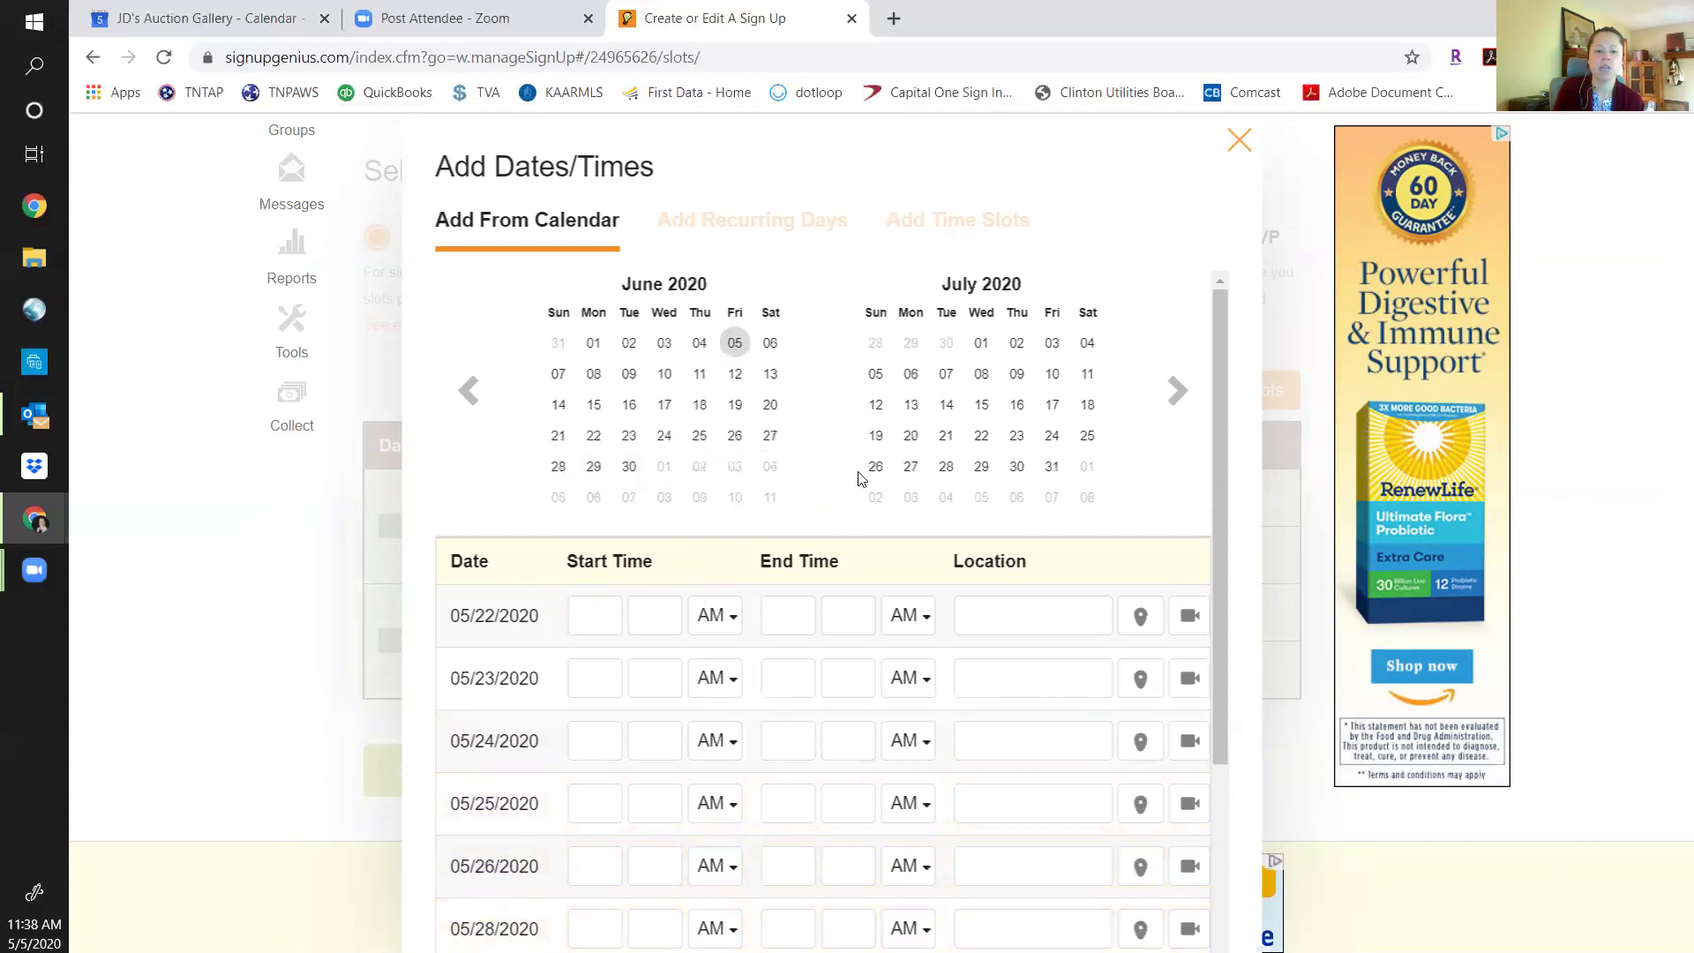
Back in May, deselect May 29, 28, 26, 25 and 24, keeping only 22 and 23.
scroll(607, 782, "down", 4)
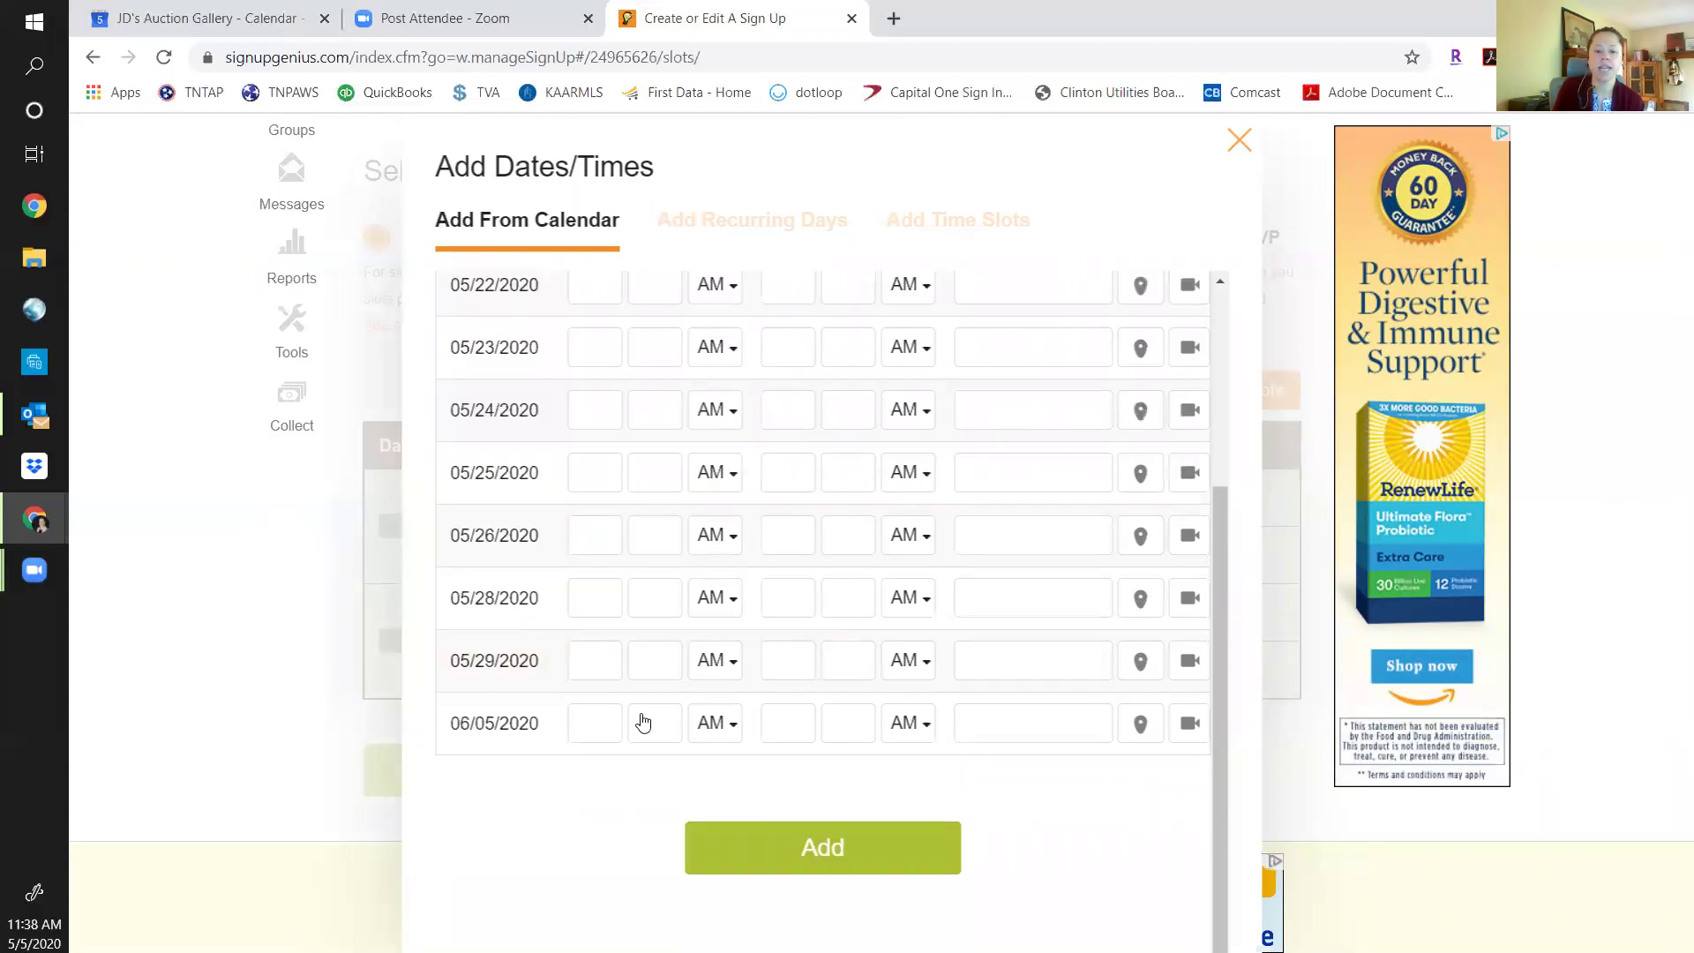
scroll(621, 585, "up", 3)
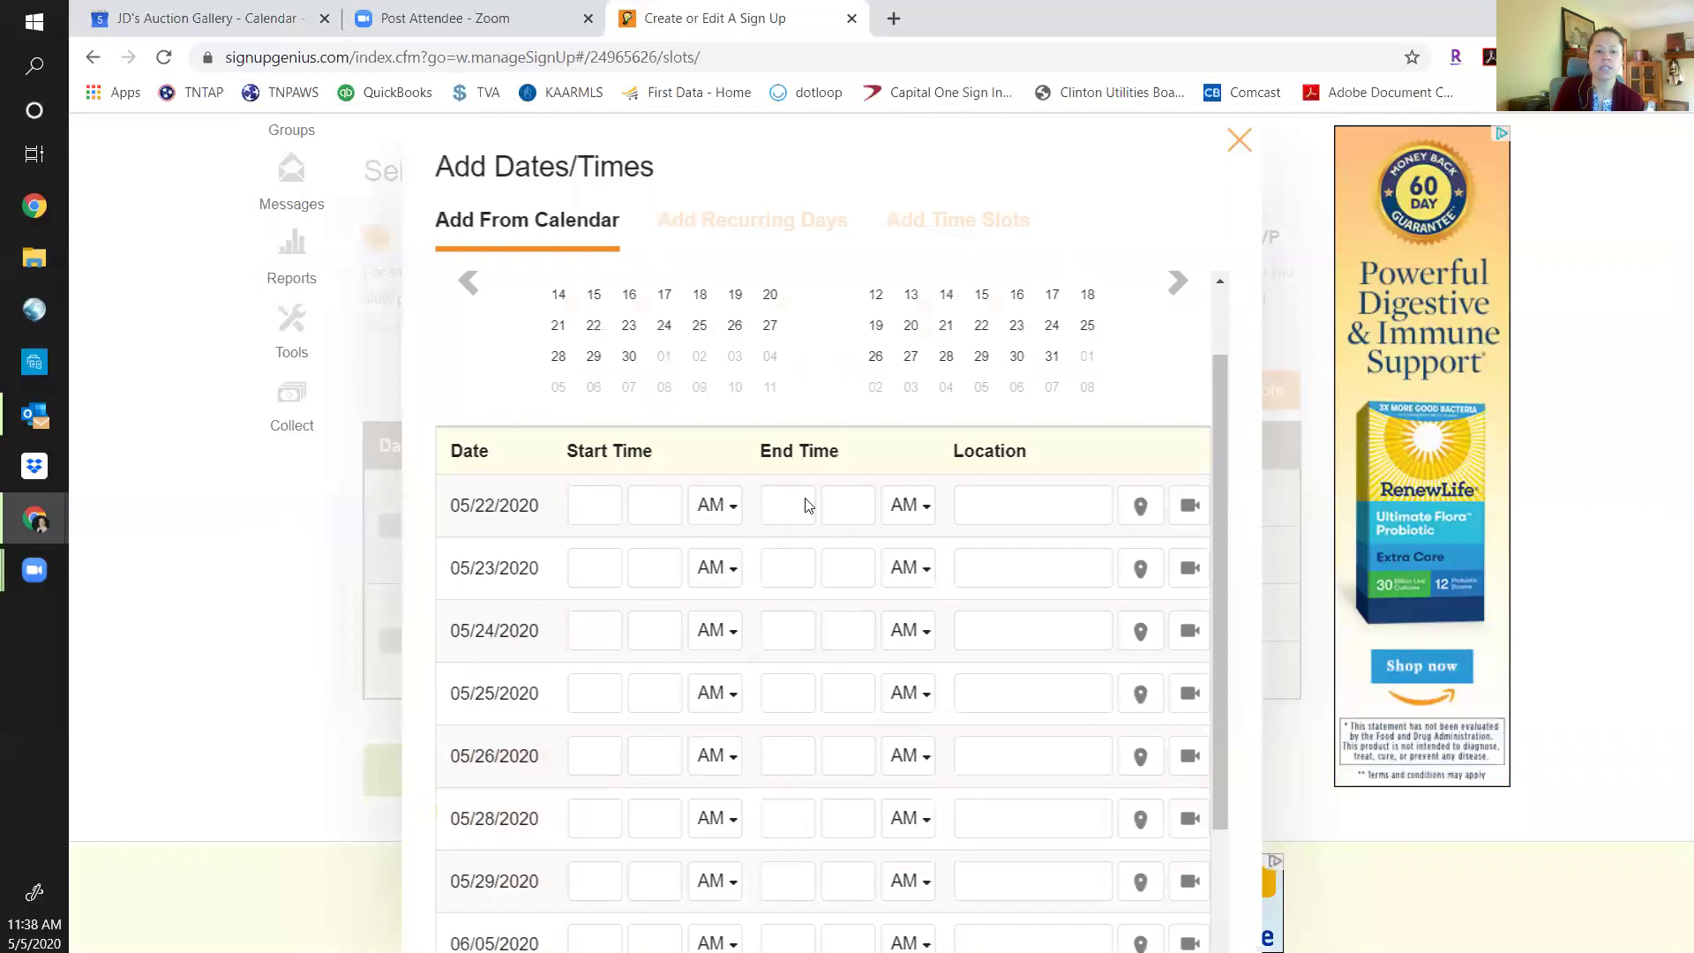
scroll(807, 516, "up", 2)
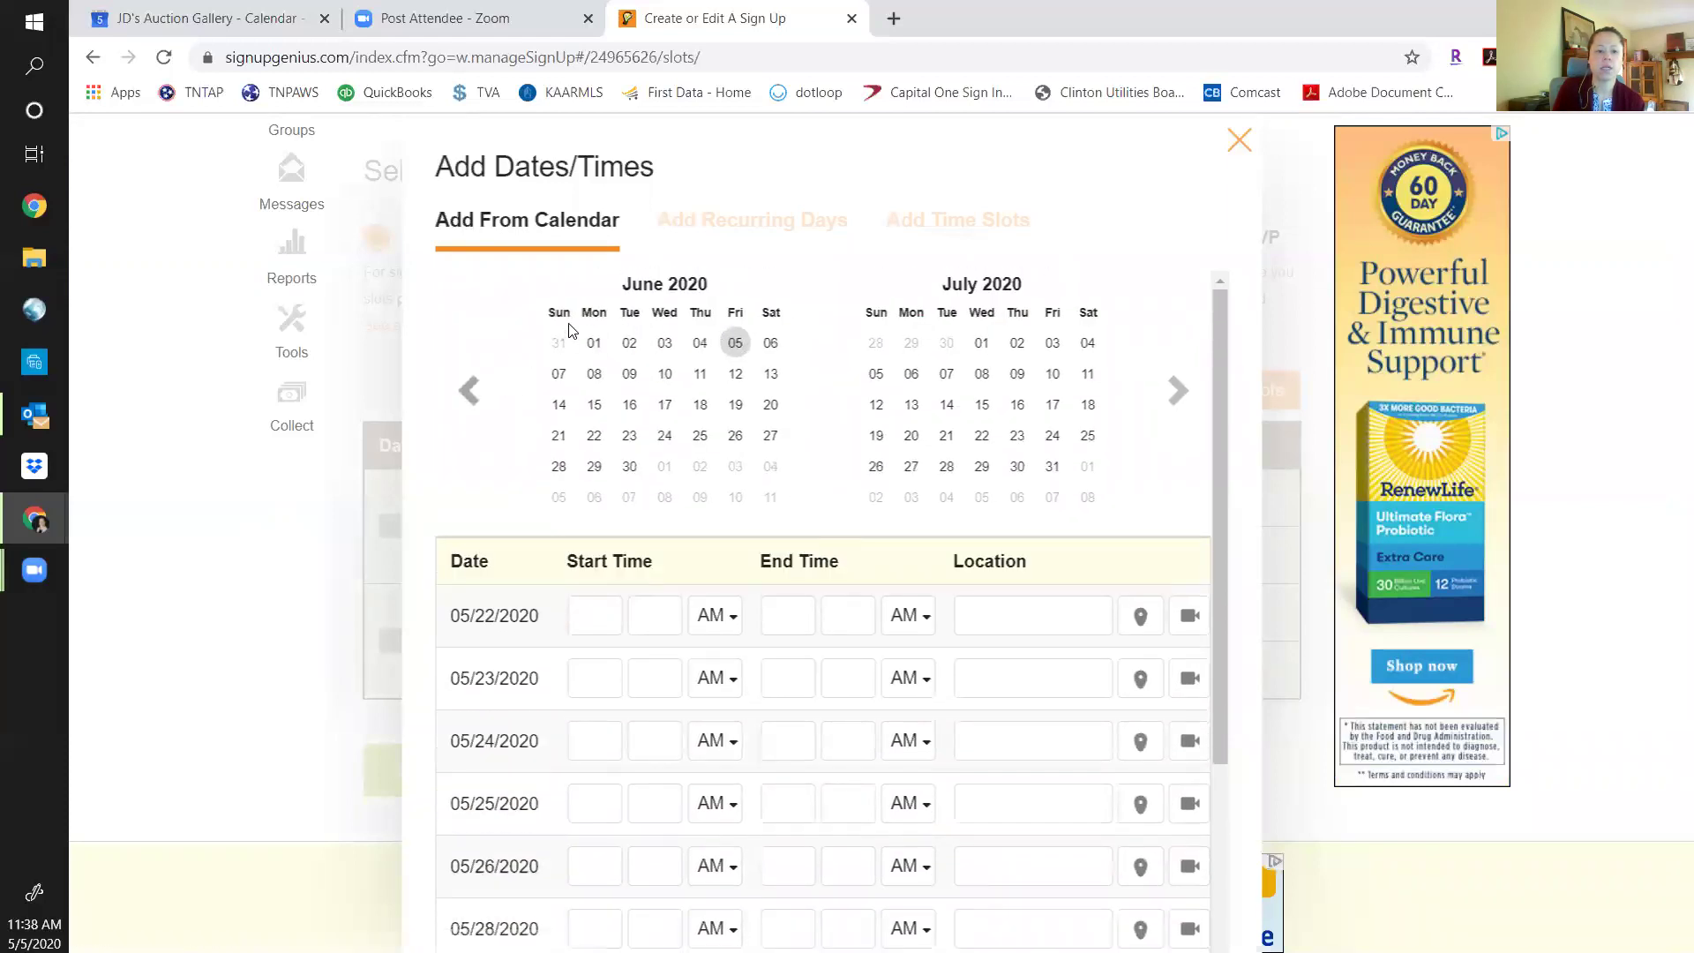
left_click(469, 390)
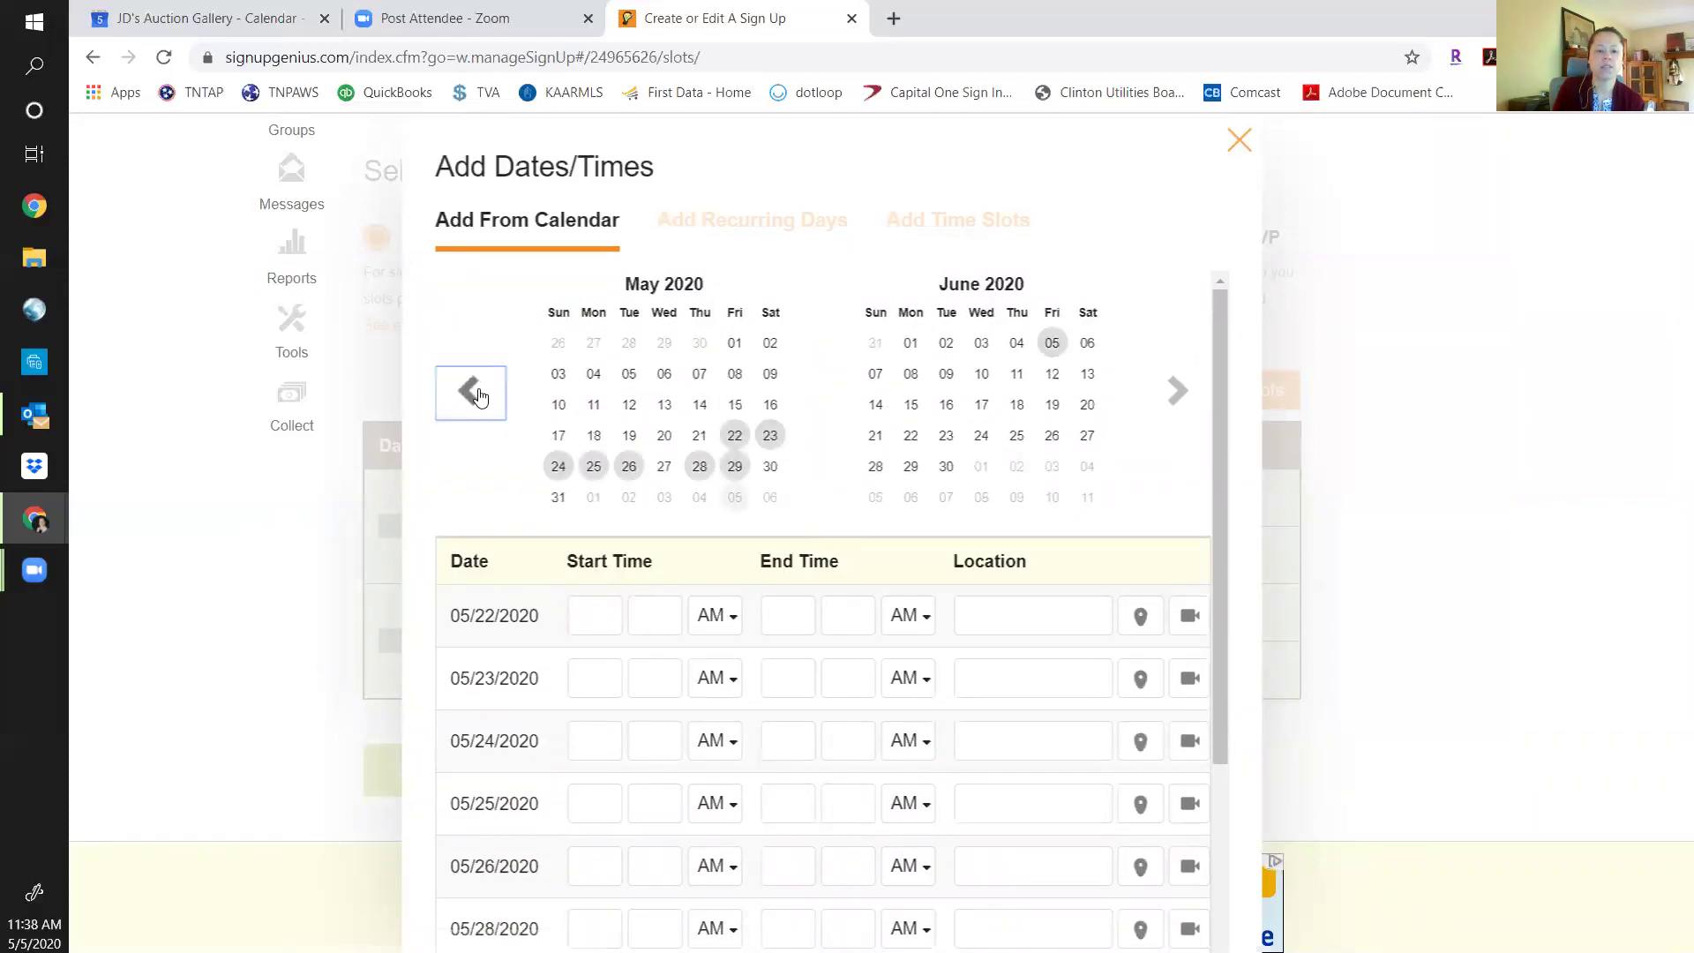
left_click(735, 467)
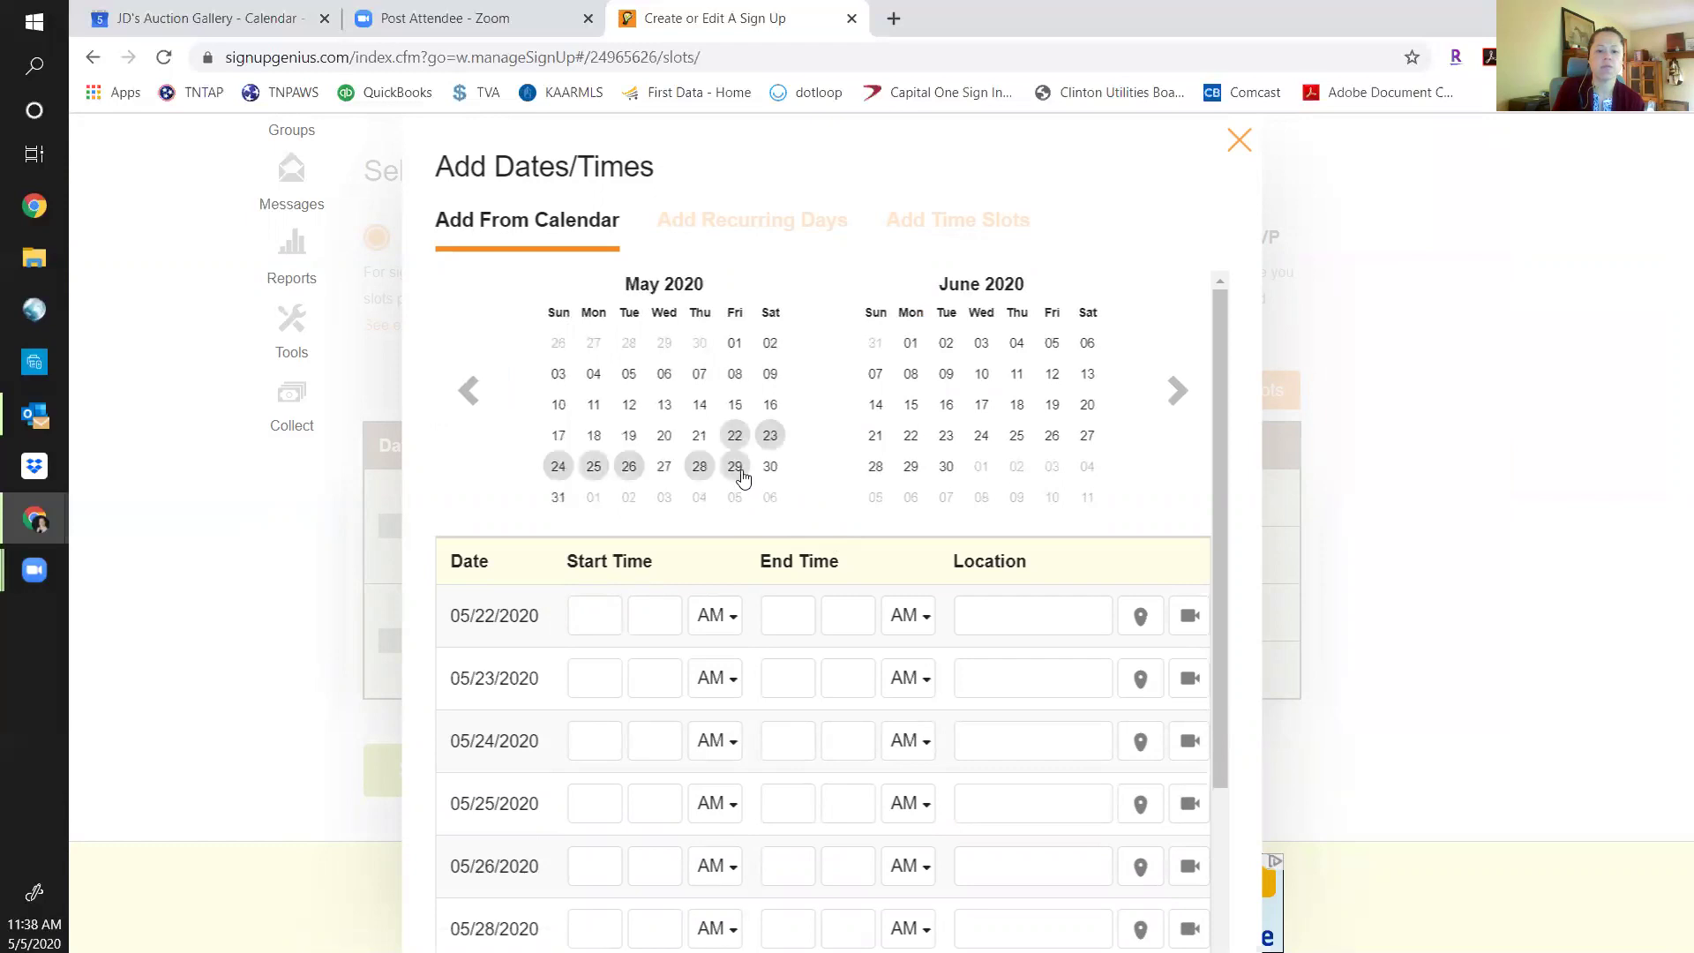
left_click(699, 468)
left_click(623, 471)
left_click(593, 468)
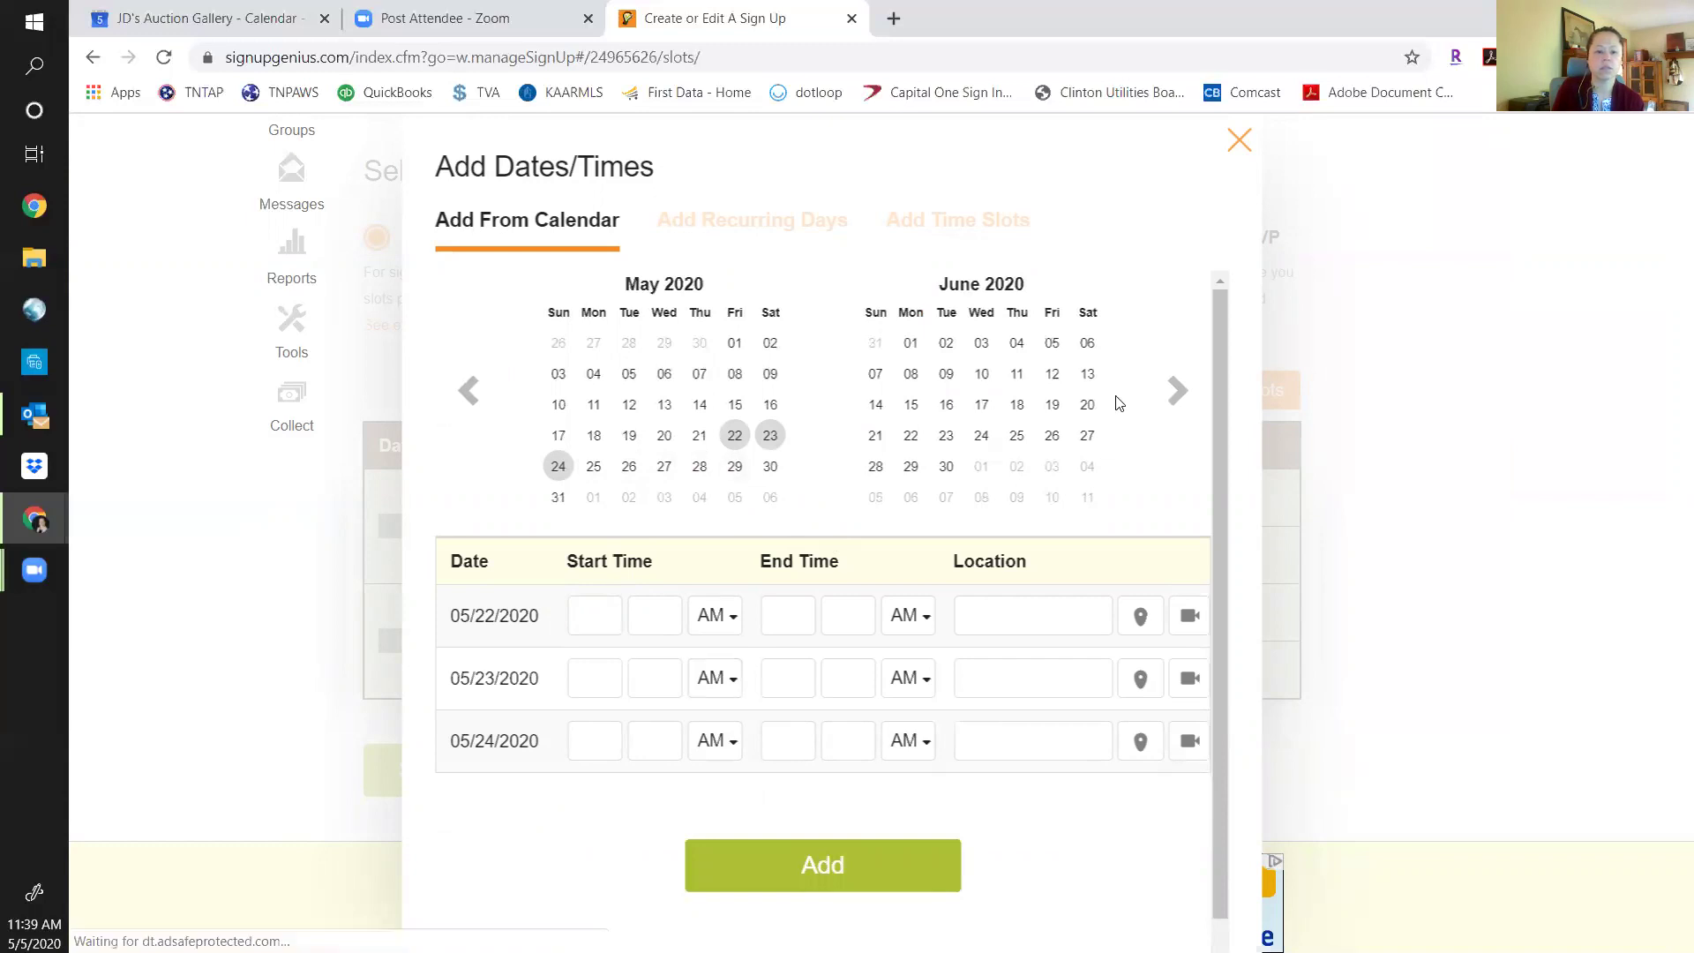
left_click(559, 466)
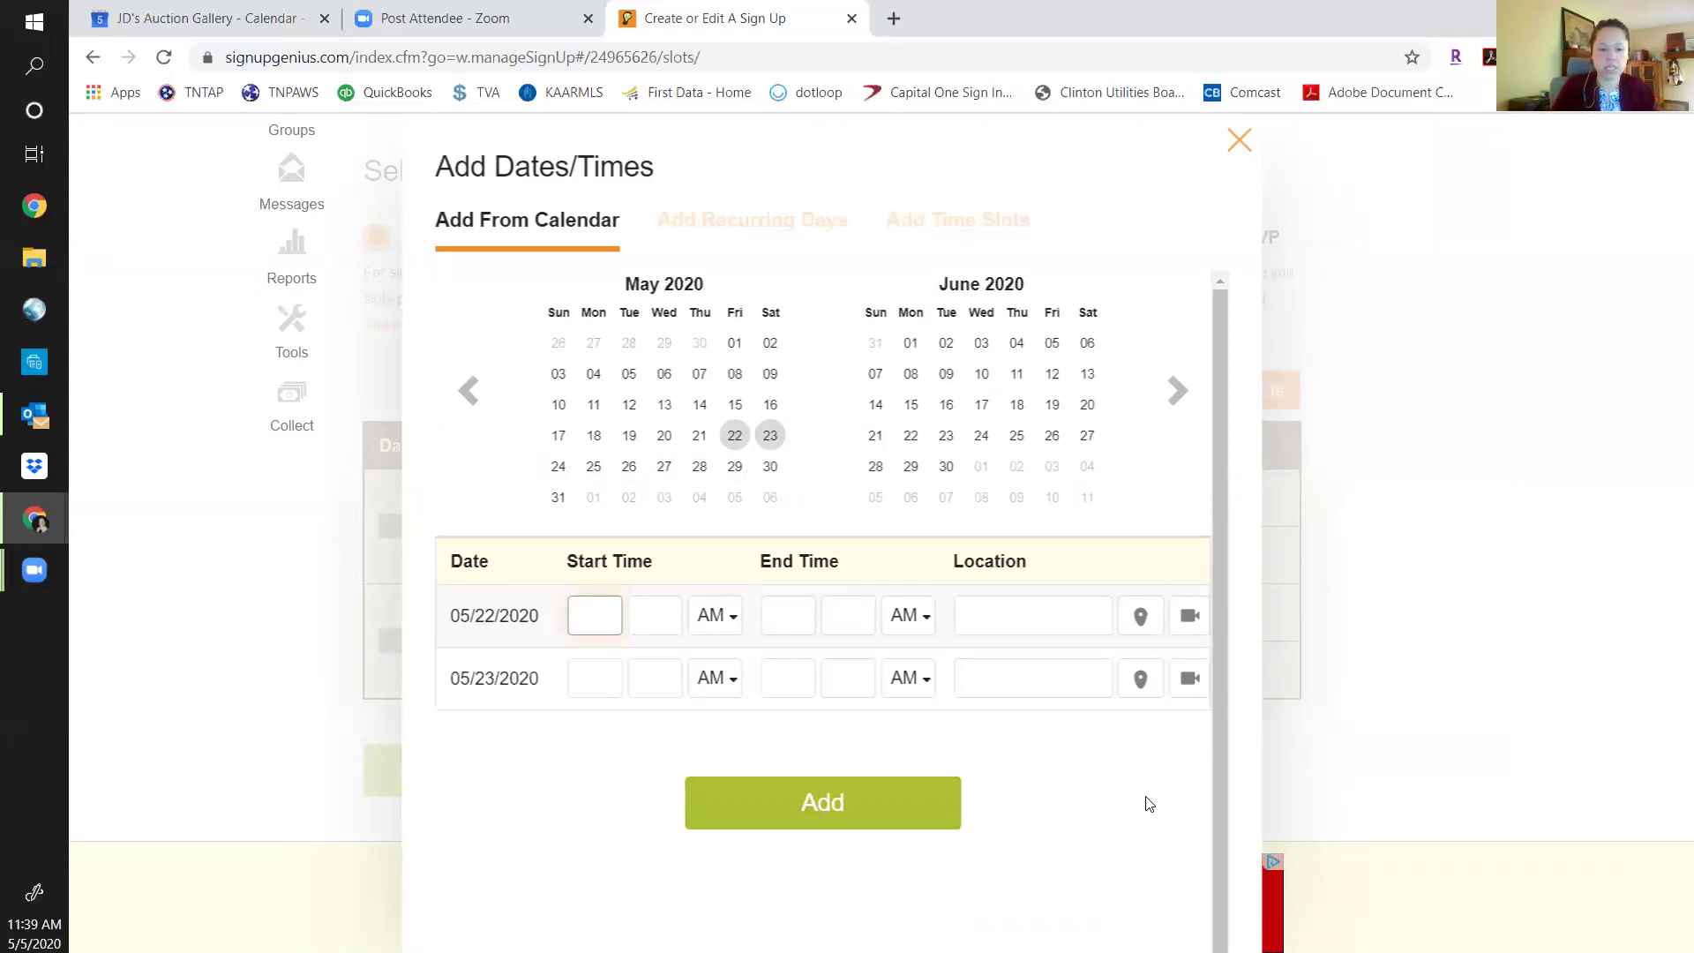
Set the May 22 slot to run from 12:00 PM to 6:00 PM.
key("Tab")
type("00")
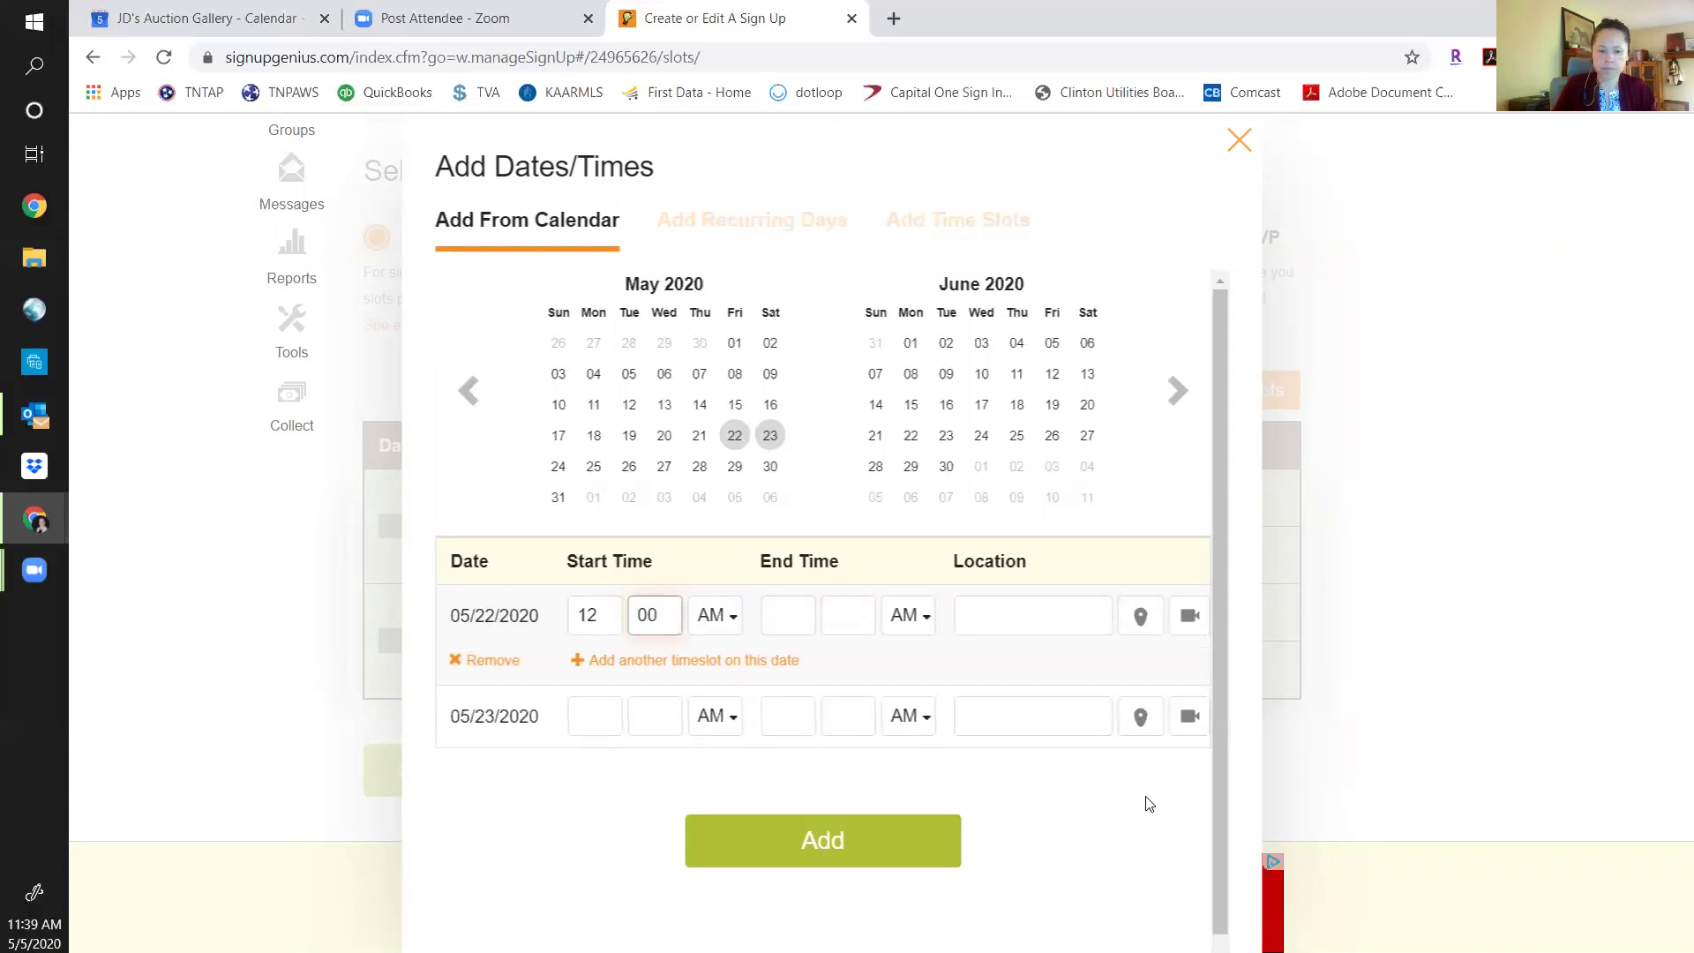
key("Tab")
key("p")
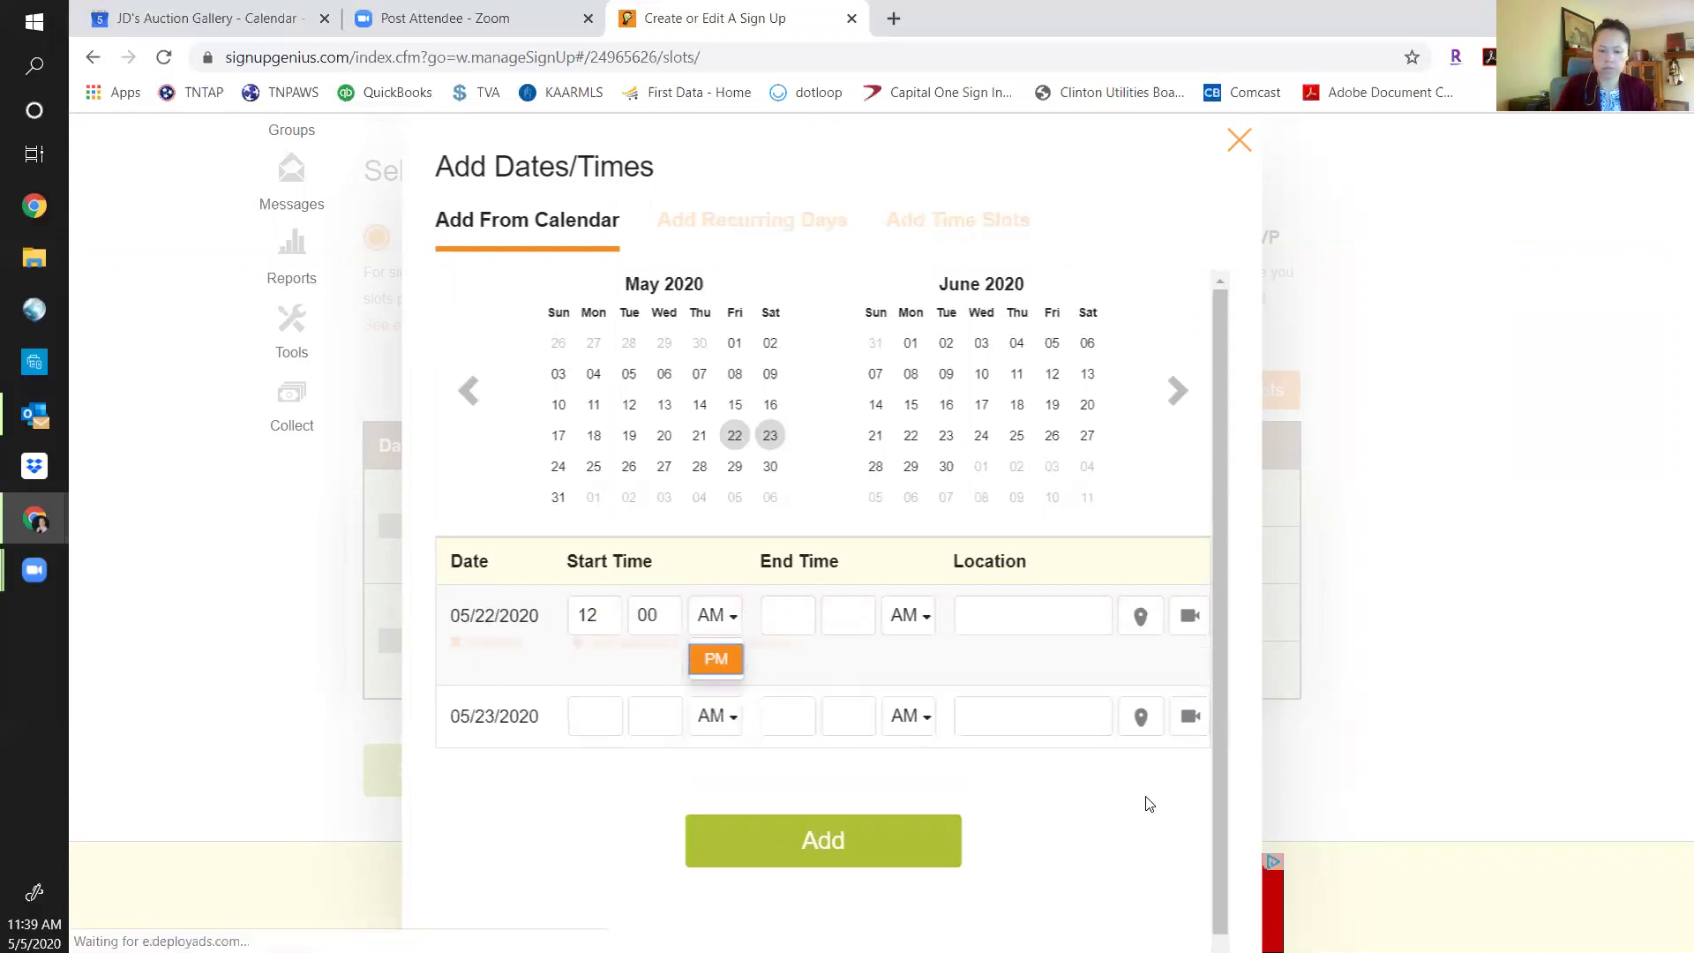
key("Tab")
type("6")
key("Tab")
type("00")
key("Tab")
key("Down")
key("Down")
key("Tab")
key("shift+Tab")
key("Return")
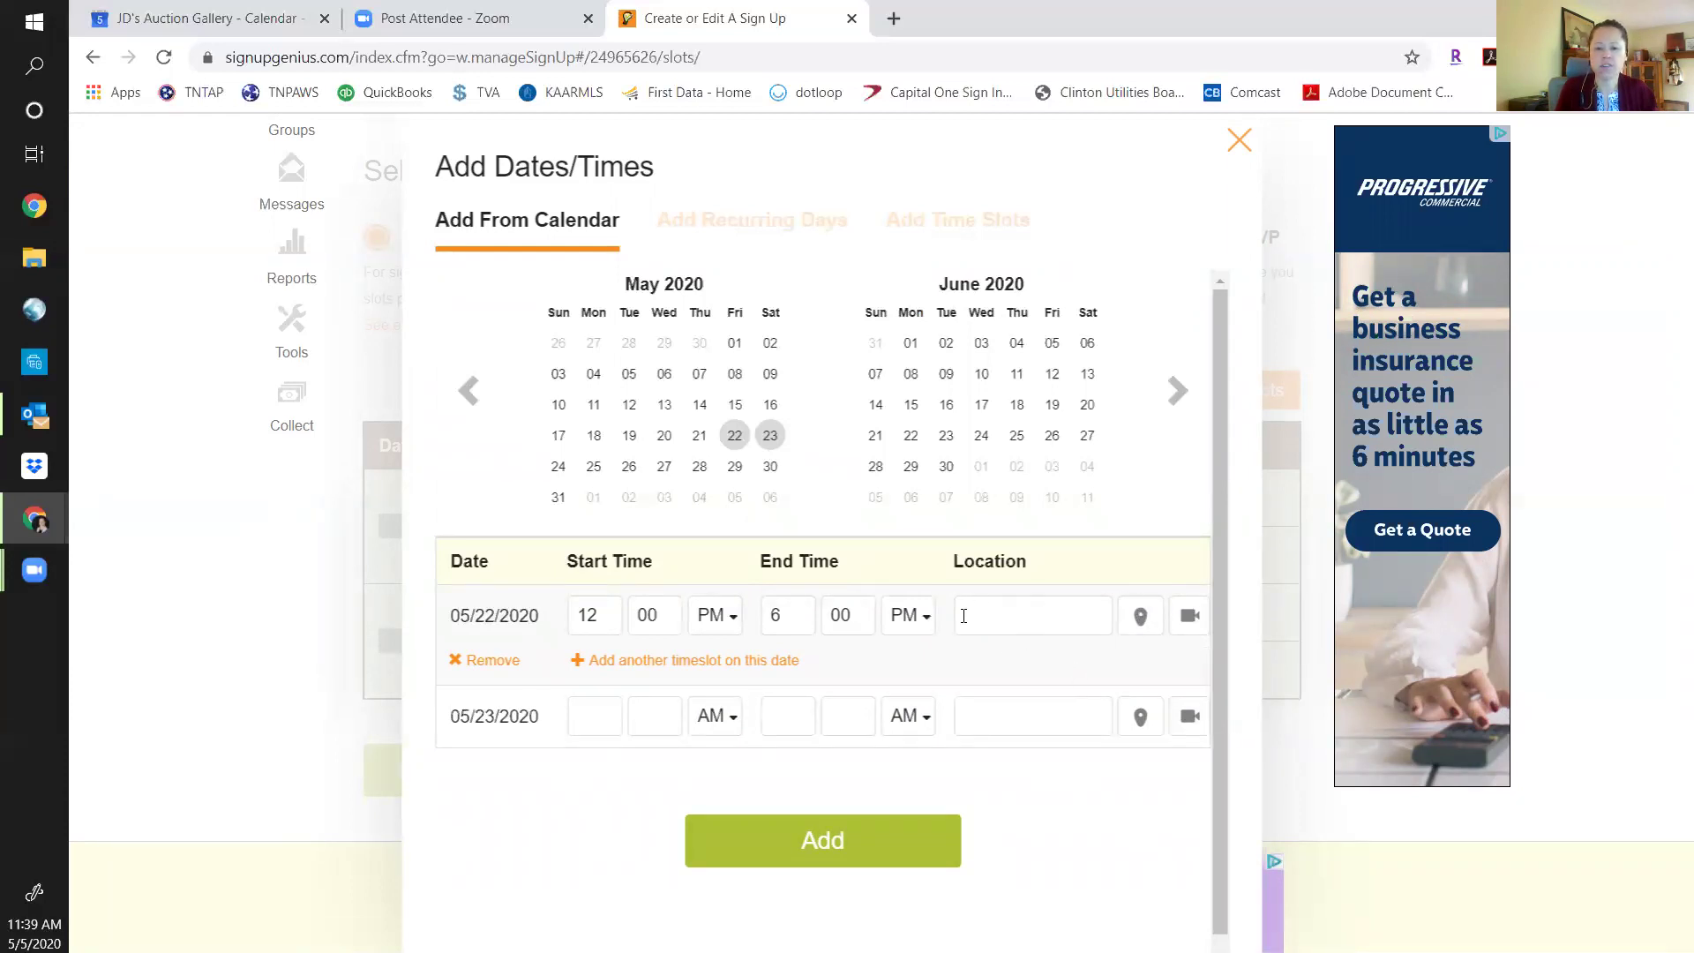
Start a new saved location named 'Test Estate' for May 22 and enter its street address.
left_click(1140, 617)
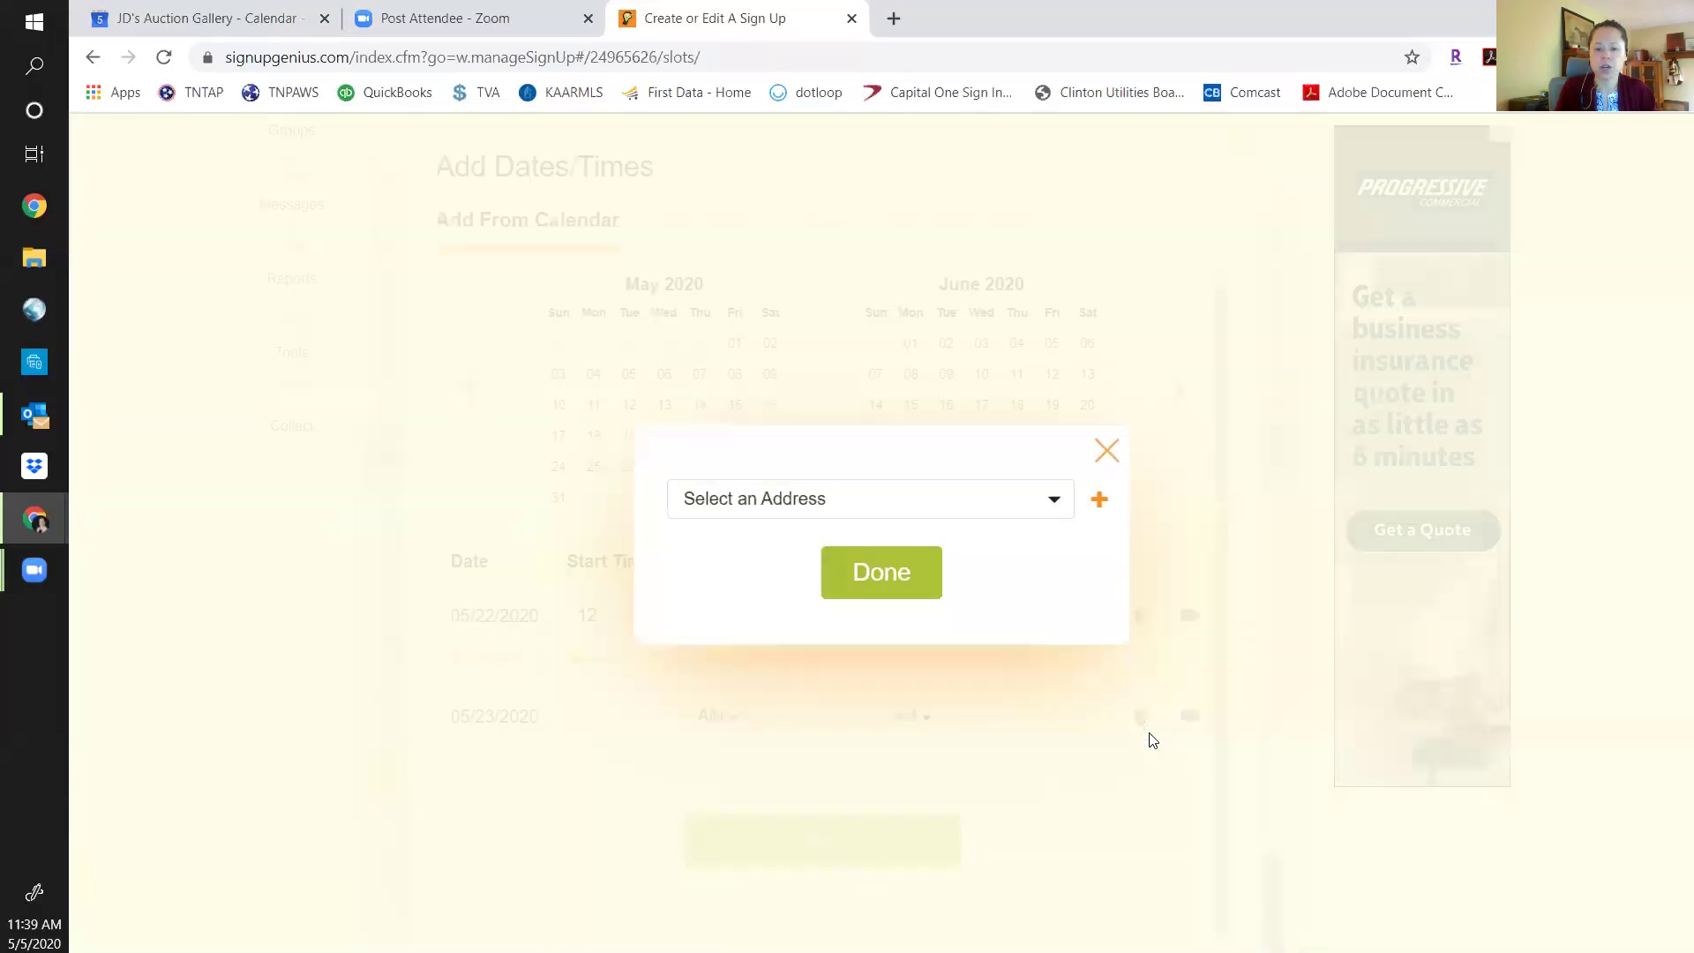
left_click(1099, 503)
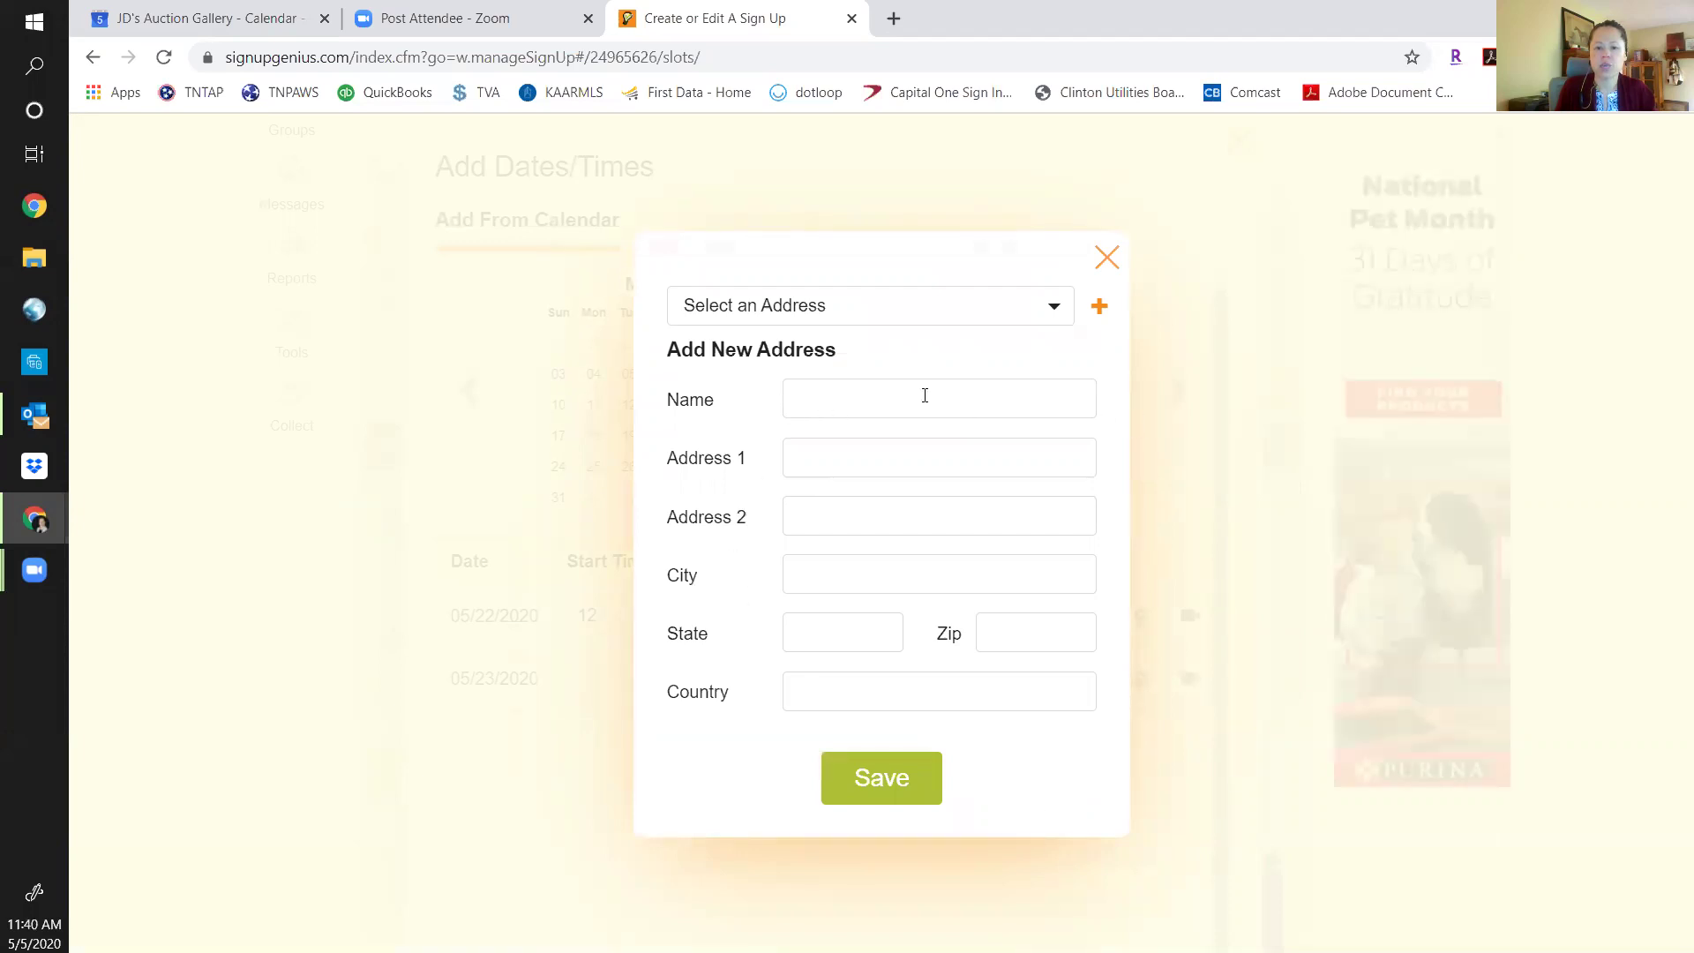
left_click(819, 406)
type("T")
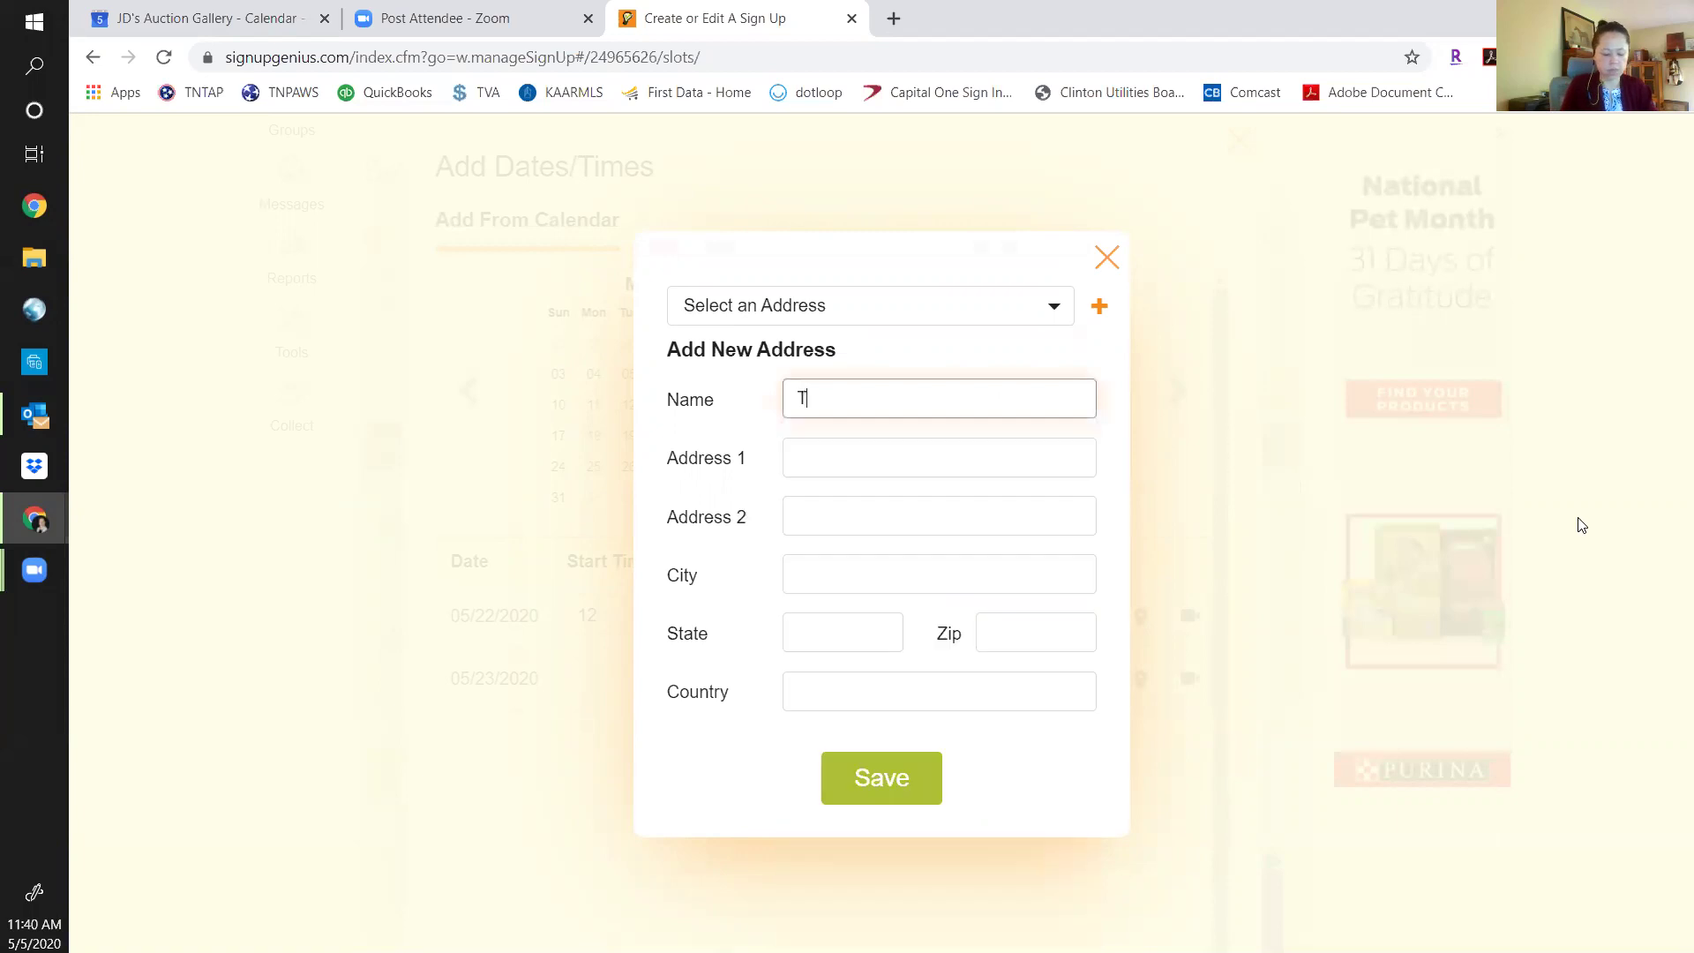
type("est Estate")
key("Tab")
key("Tab")
key("shift+Tab")
type("123 Medow")
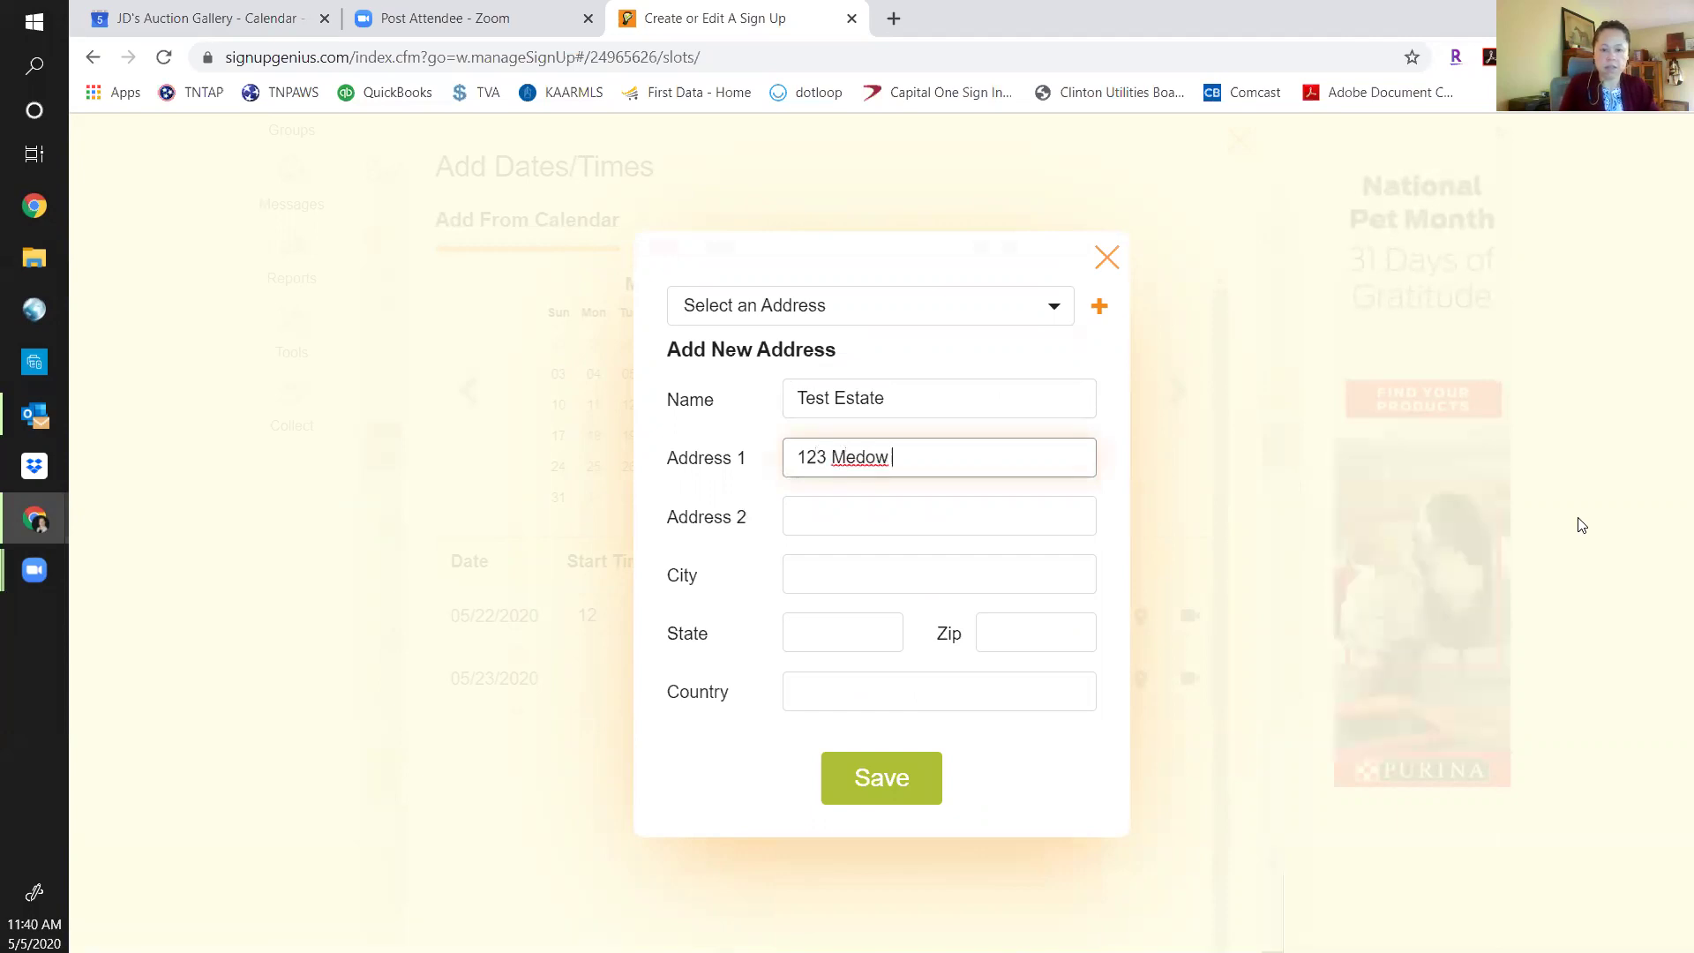
type("adw")
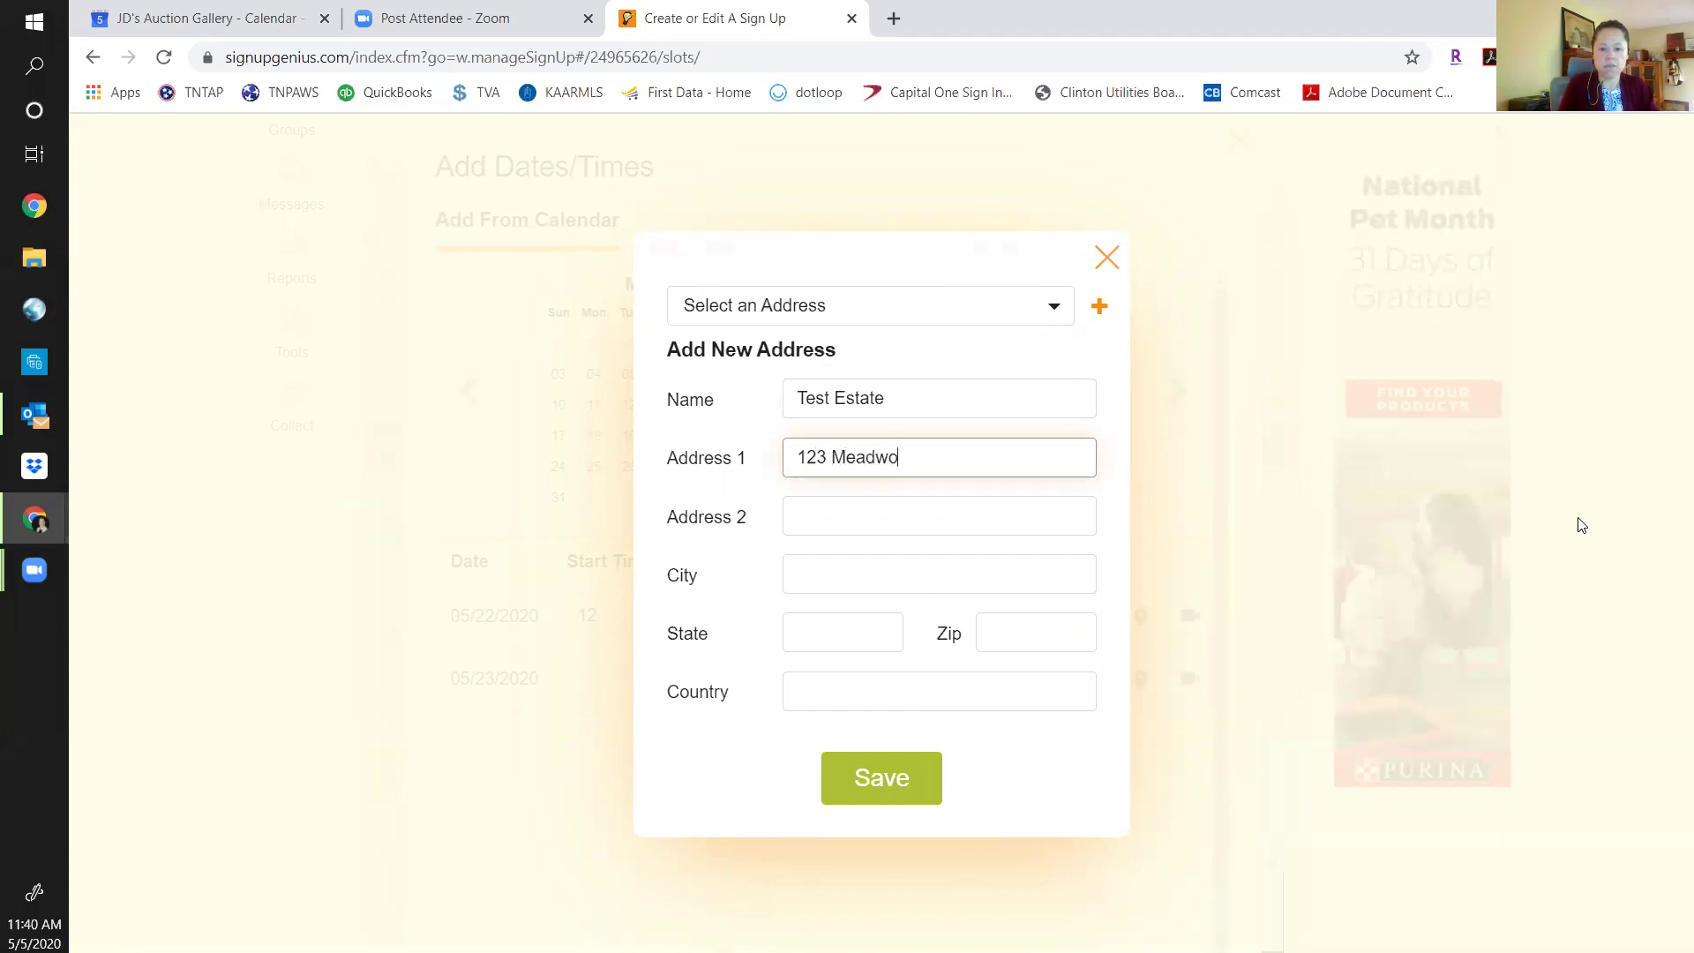
Fill in the Test Estate address's city, state, zip code and country, and save it.
key("Tab")
key("Tab")
type("Knoc")
key("BackSpace")
type("v")
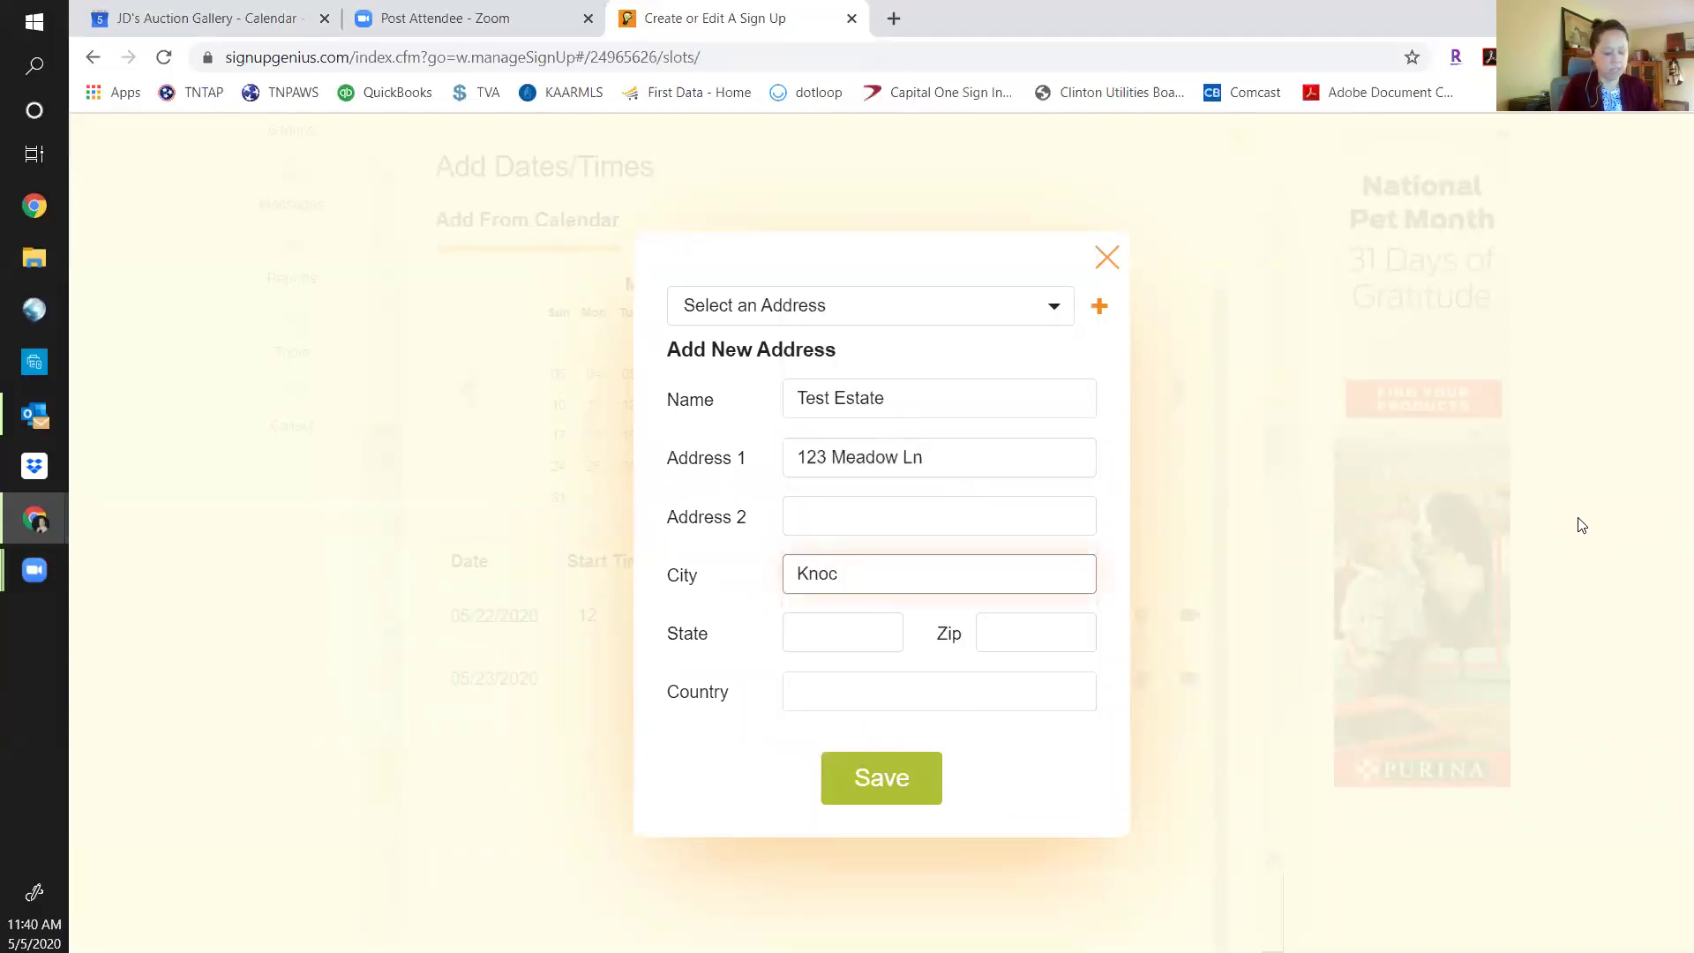
key("BackSpace")
type("xville")
key("Tab")
type("TN")
key("shift+Tab")
type("3")
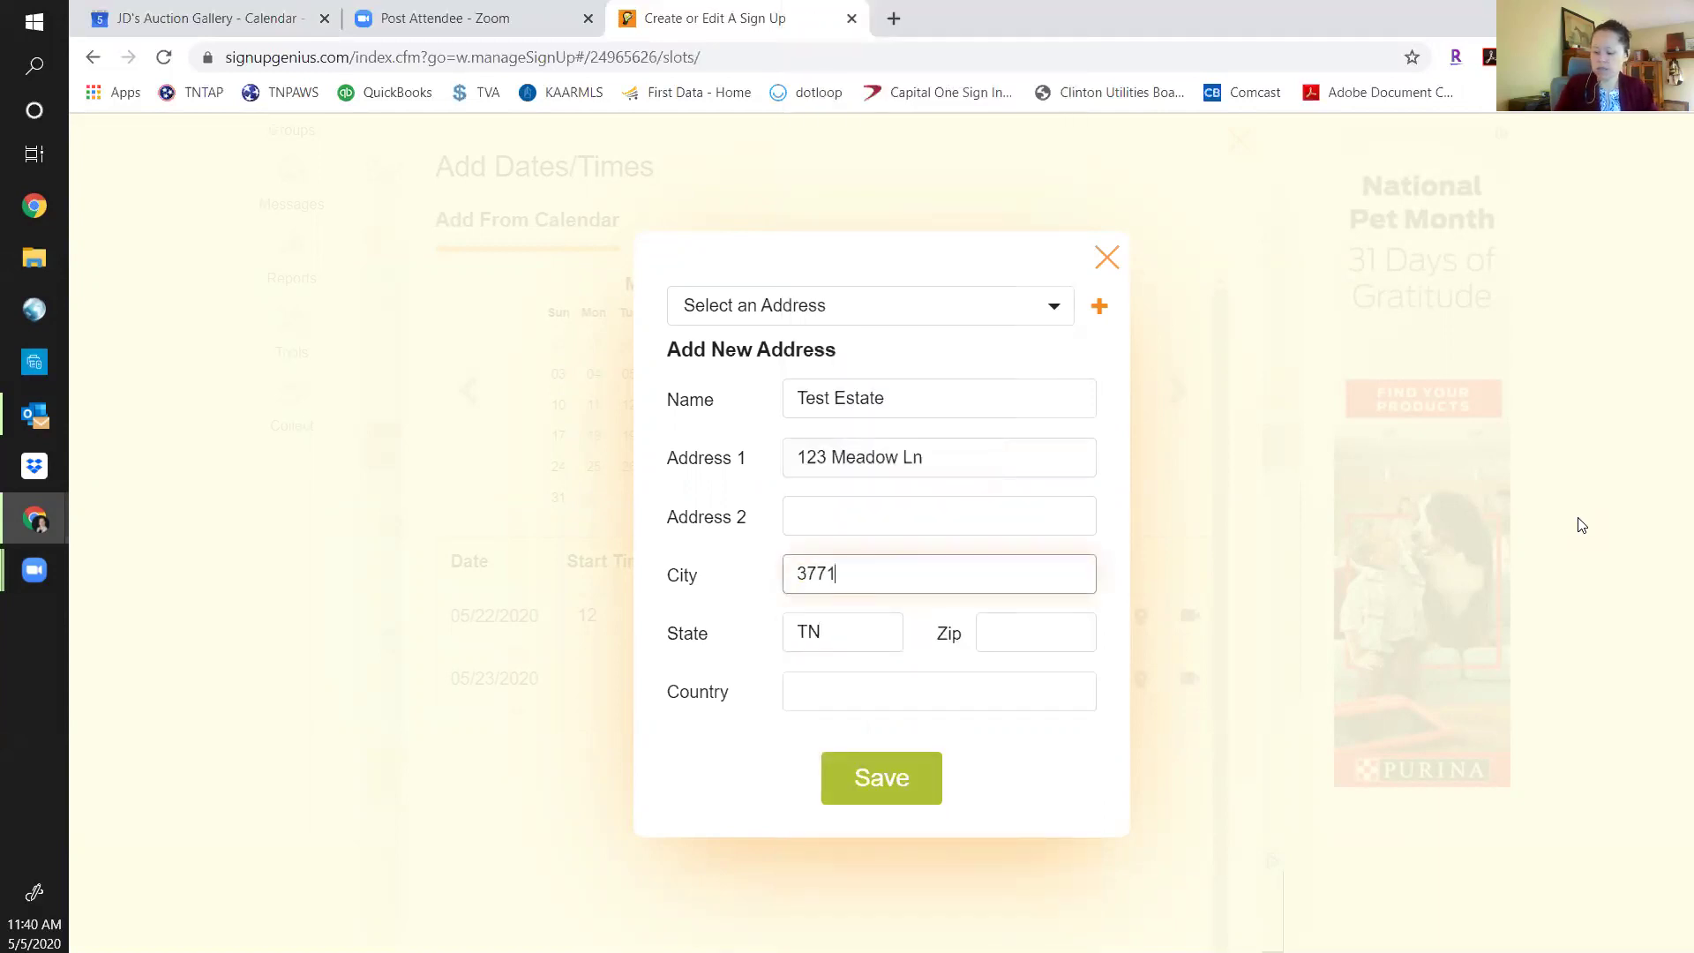
key("ctrl+a")
type("KNox")
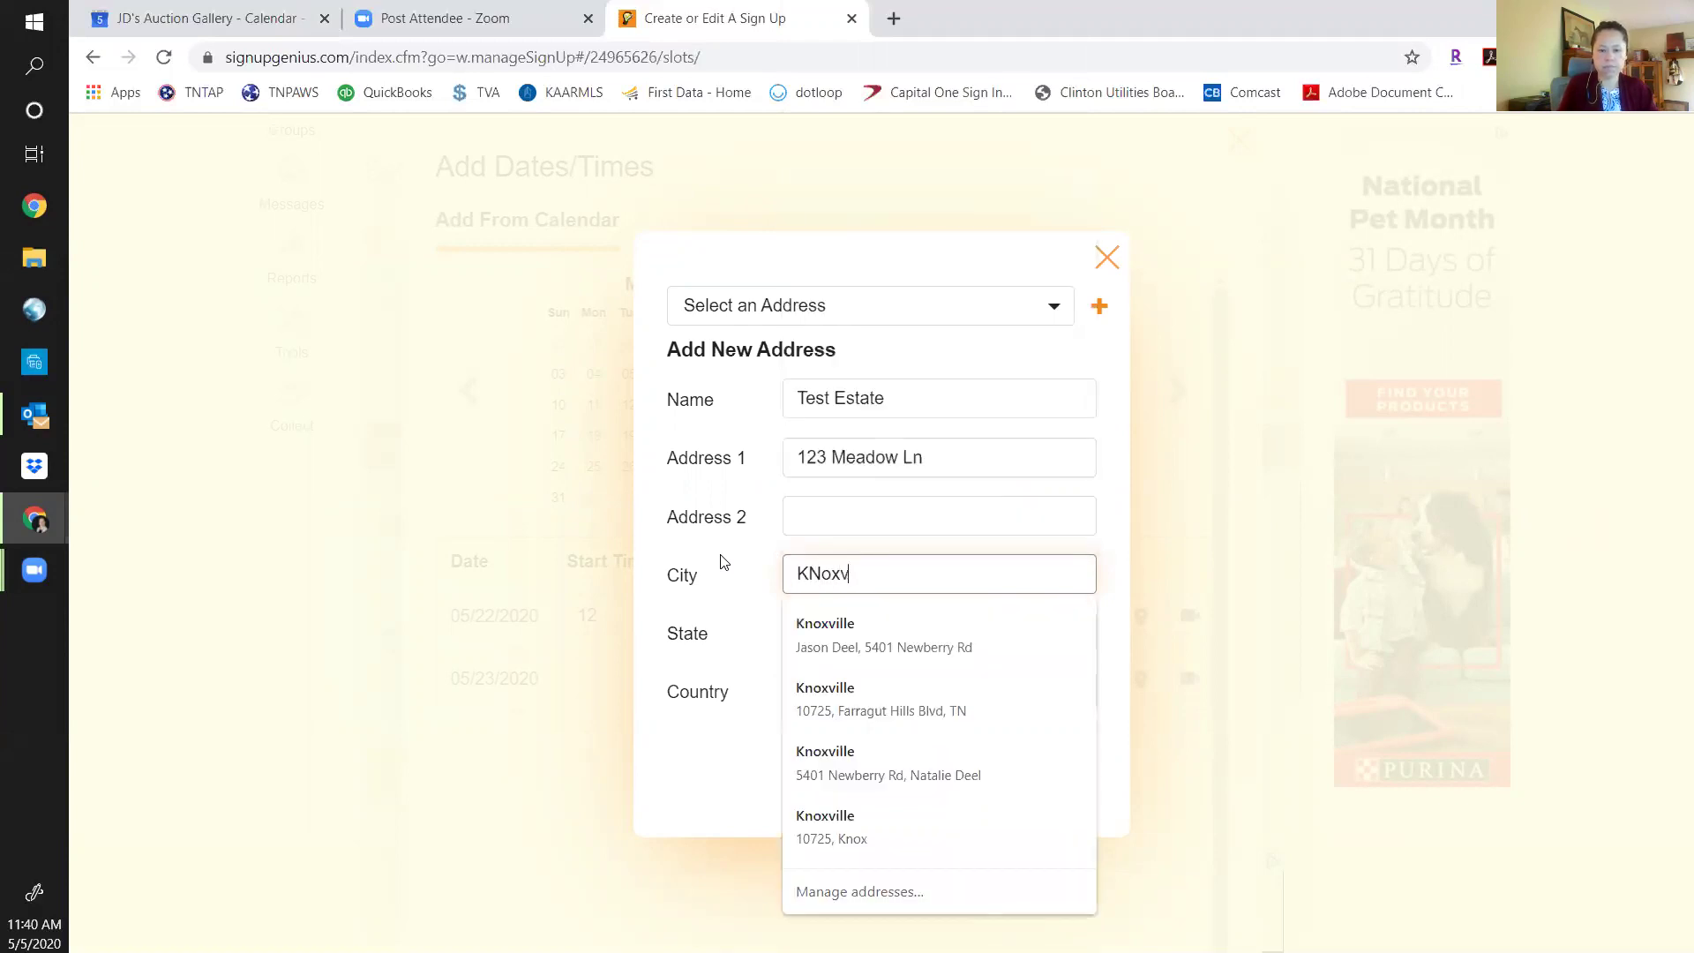
key("BackSpace")
key("BackSpace")
type("noxville")
key("Tab")
key("Tab")
type("377")
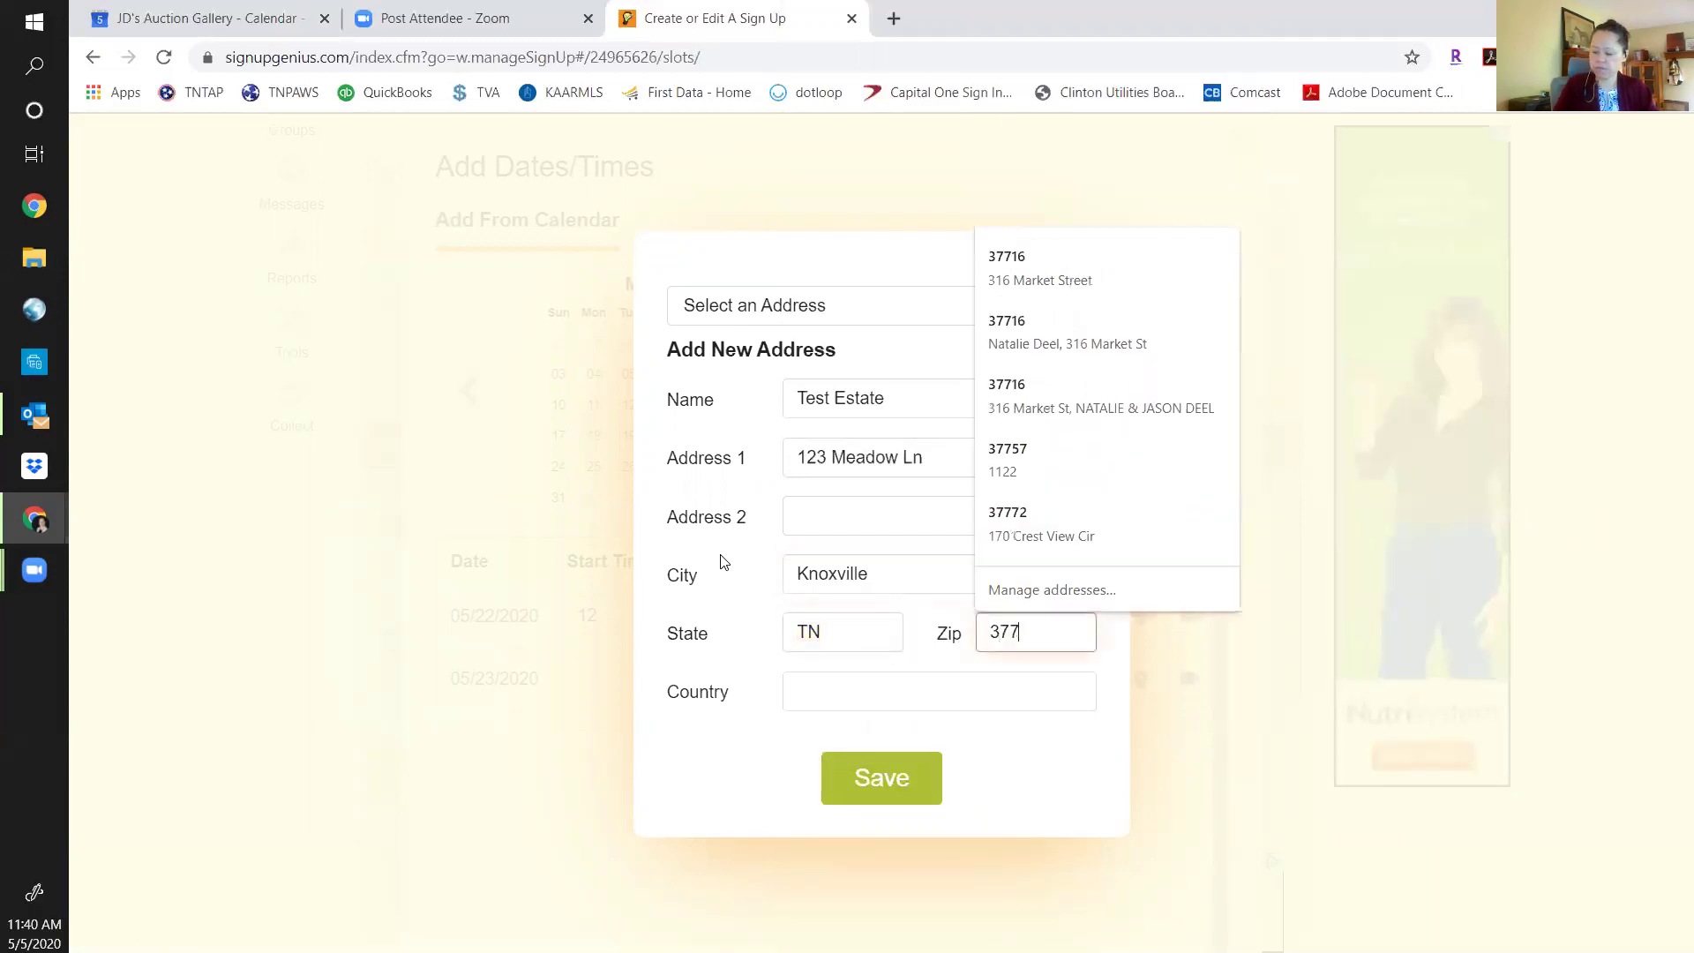
key("BackSpace")
type("921")
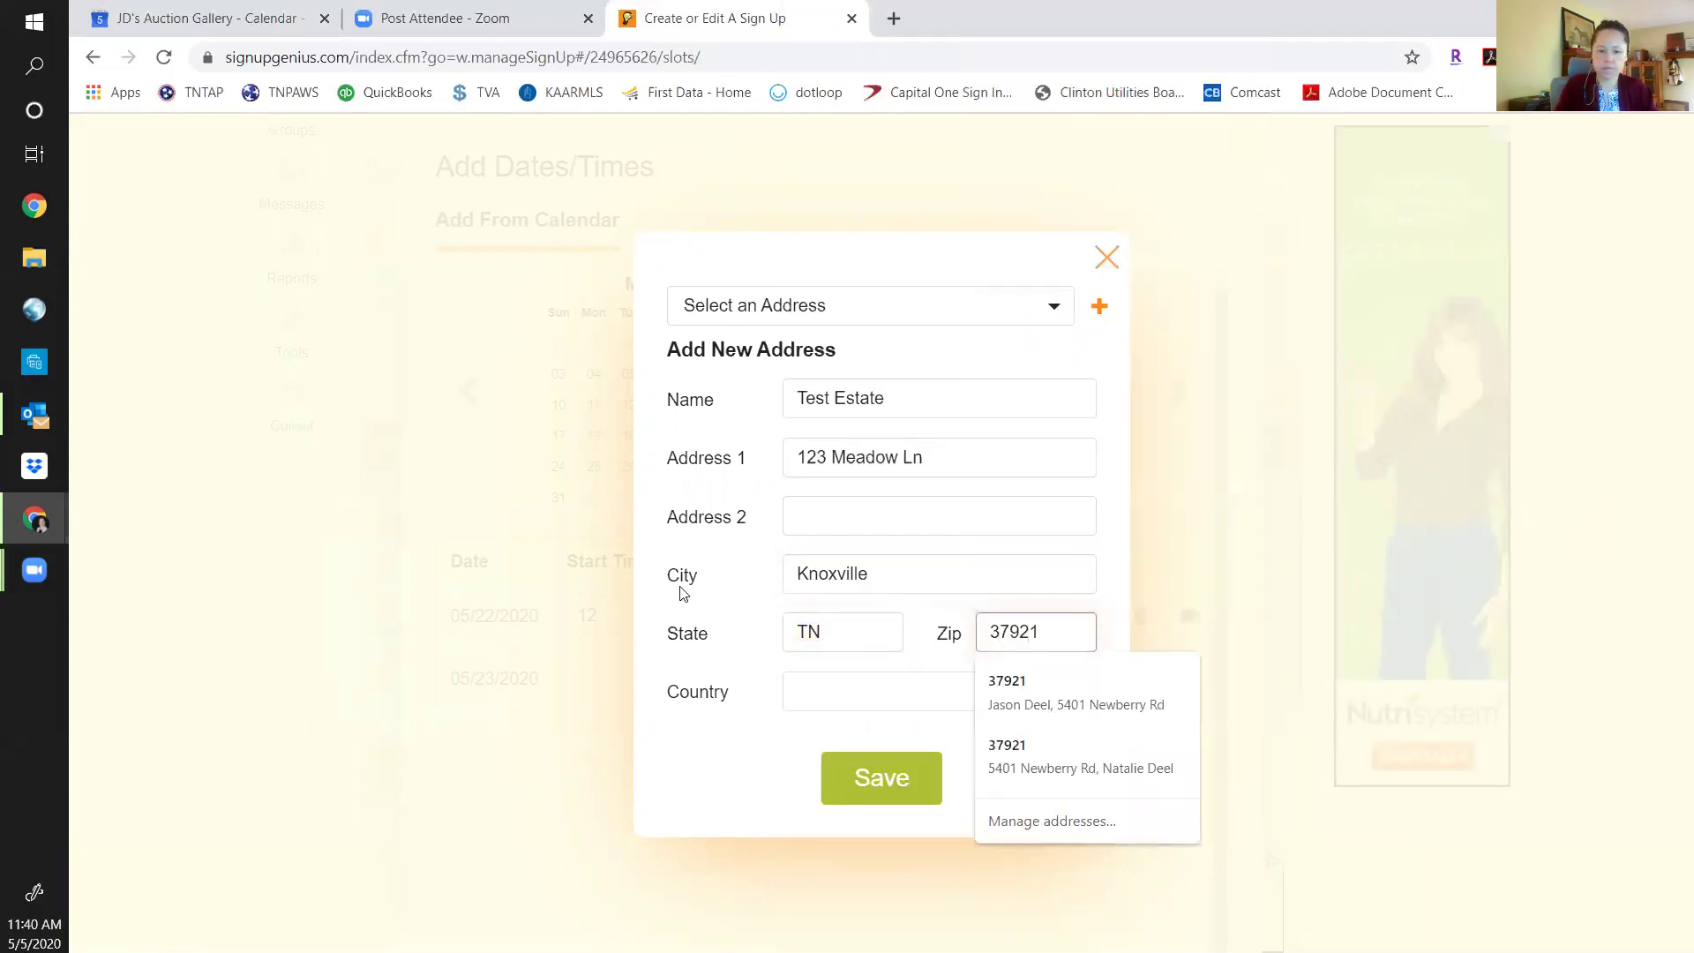
left_click(854, 690)
type("US")
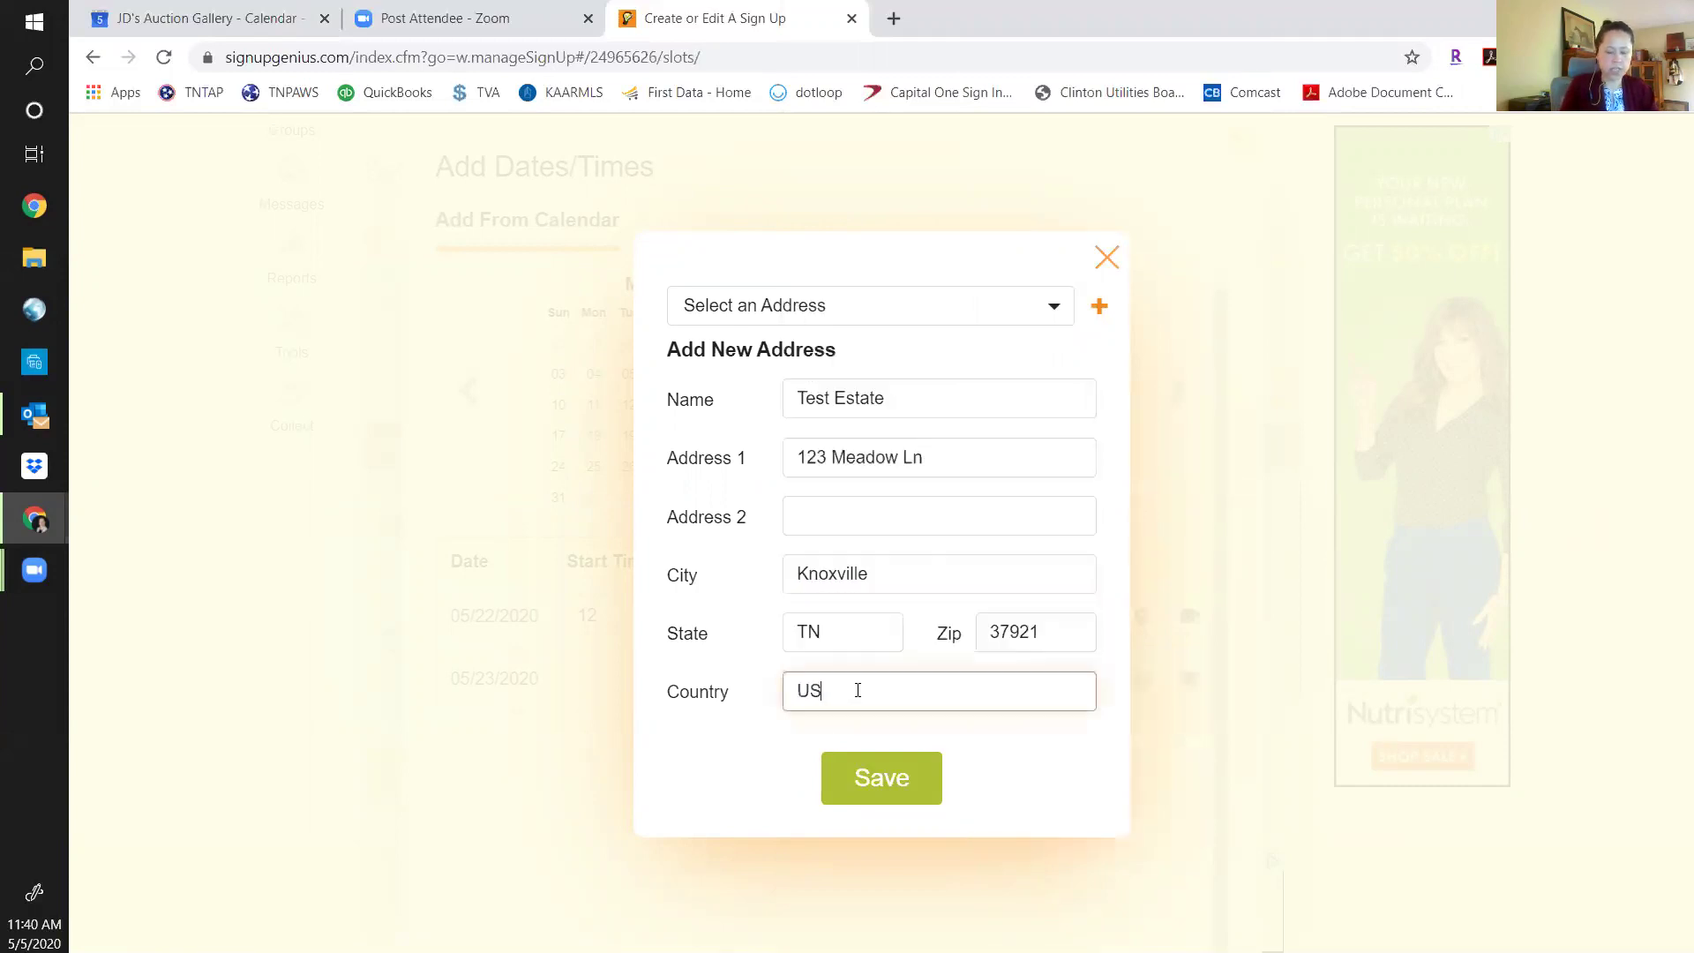
left_click(1014, 784)
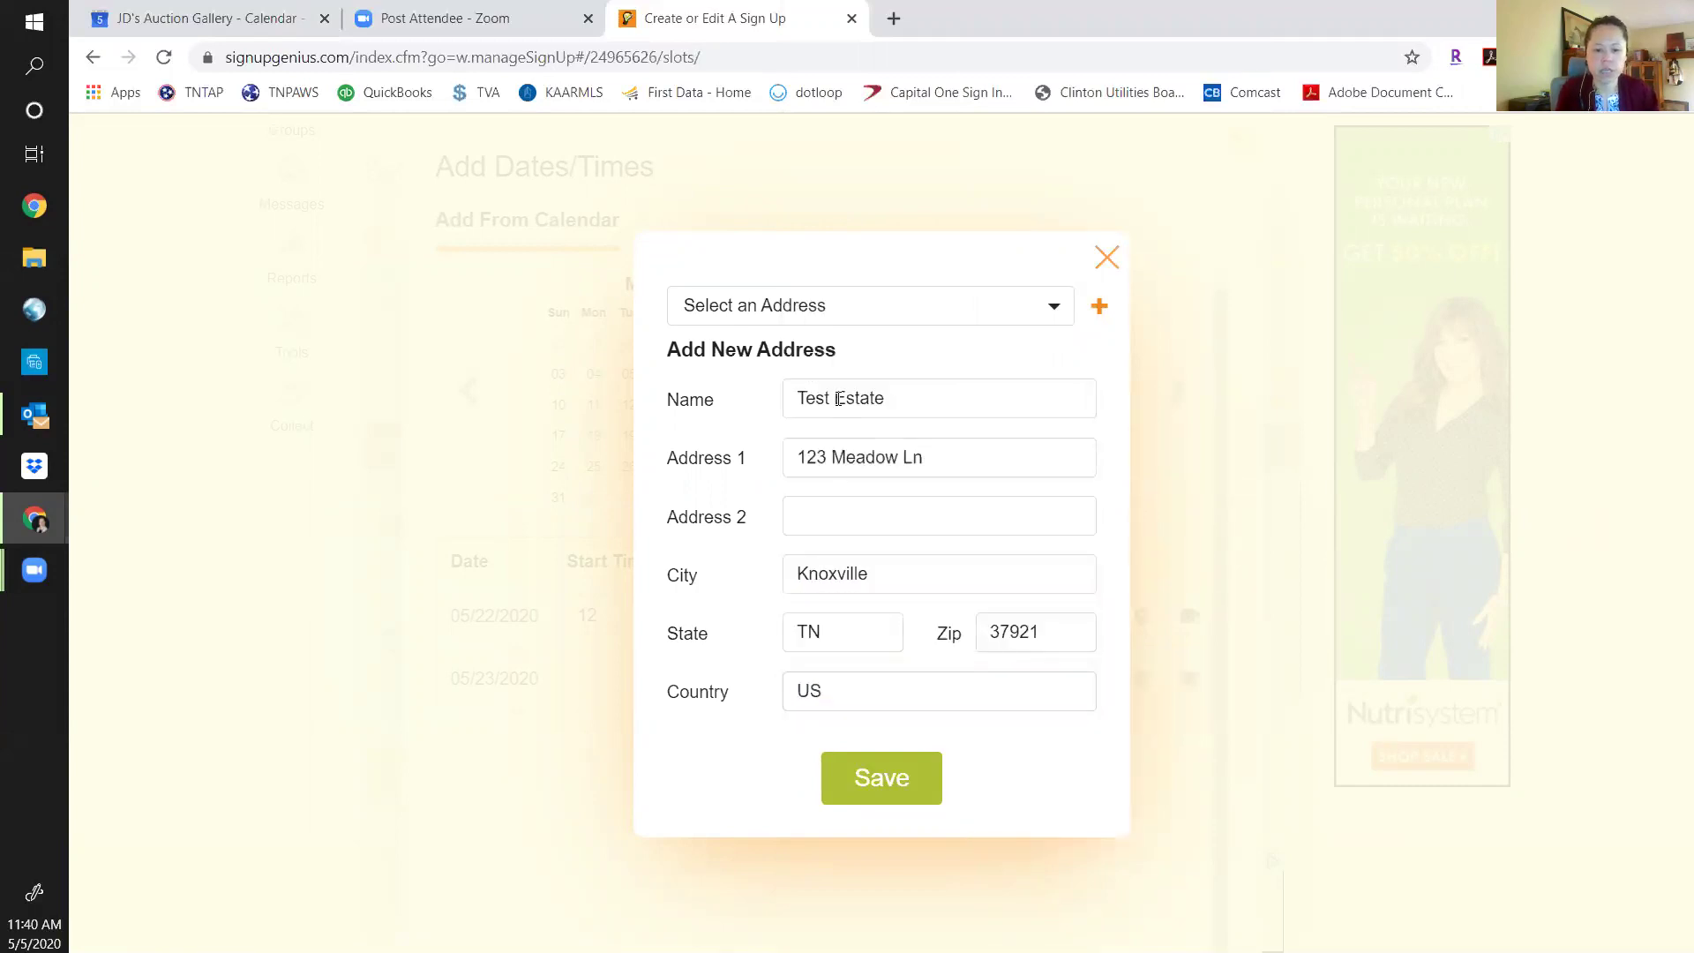
left_click(884, 781)
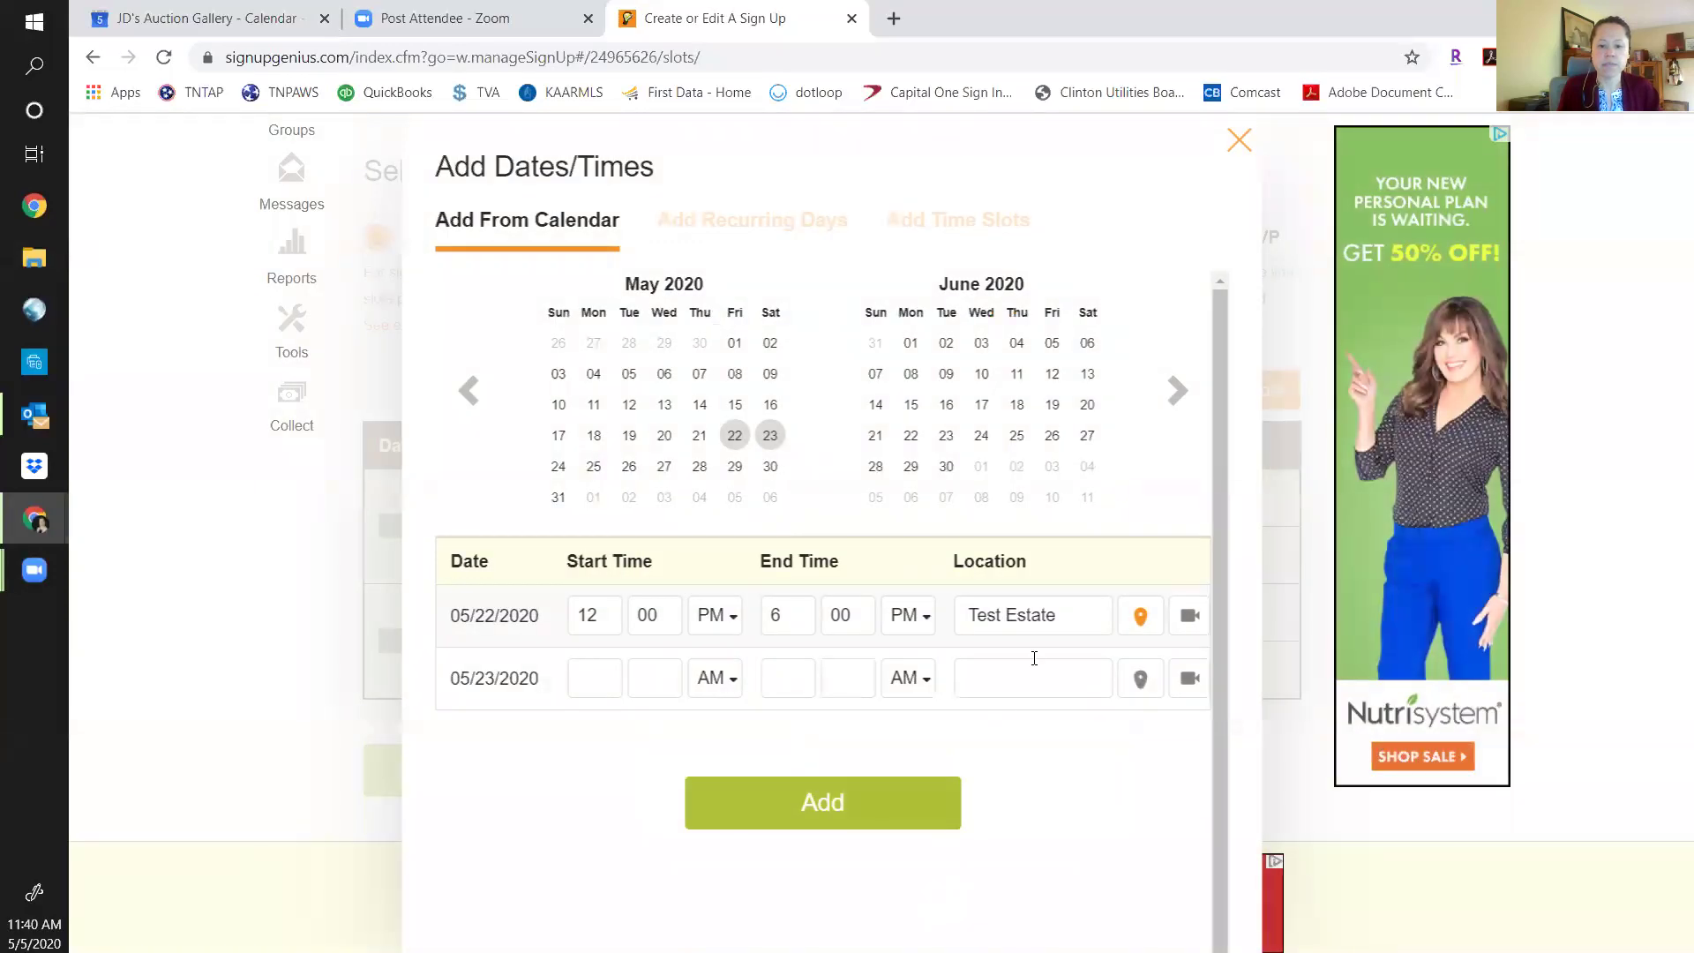
Confirm May 22 stays at Test Estate and set May 23 to 3:00–6:00 PM.
left_click(1143, 620)
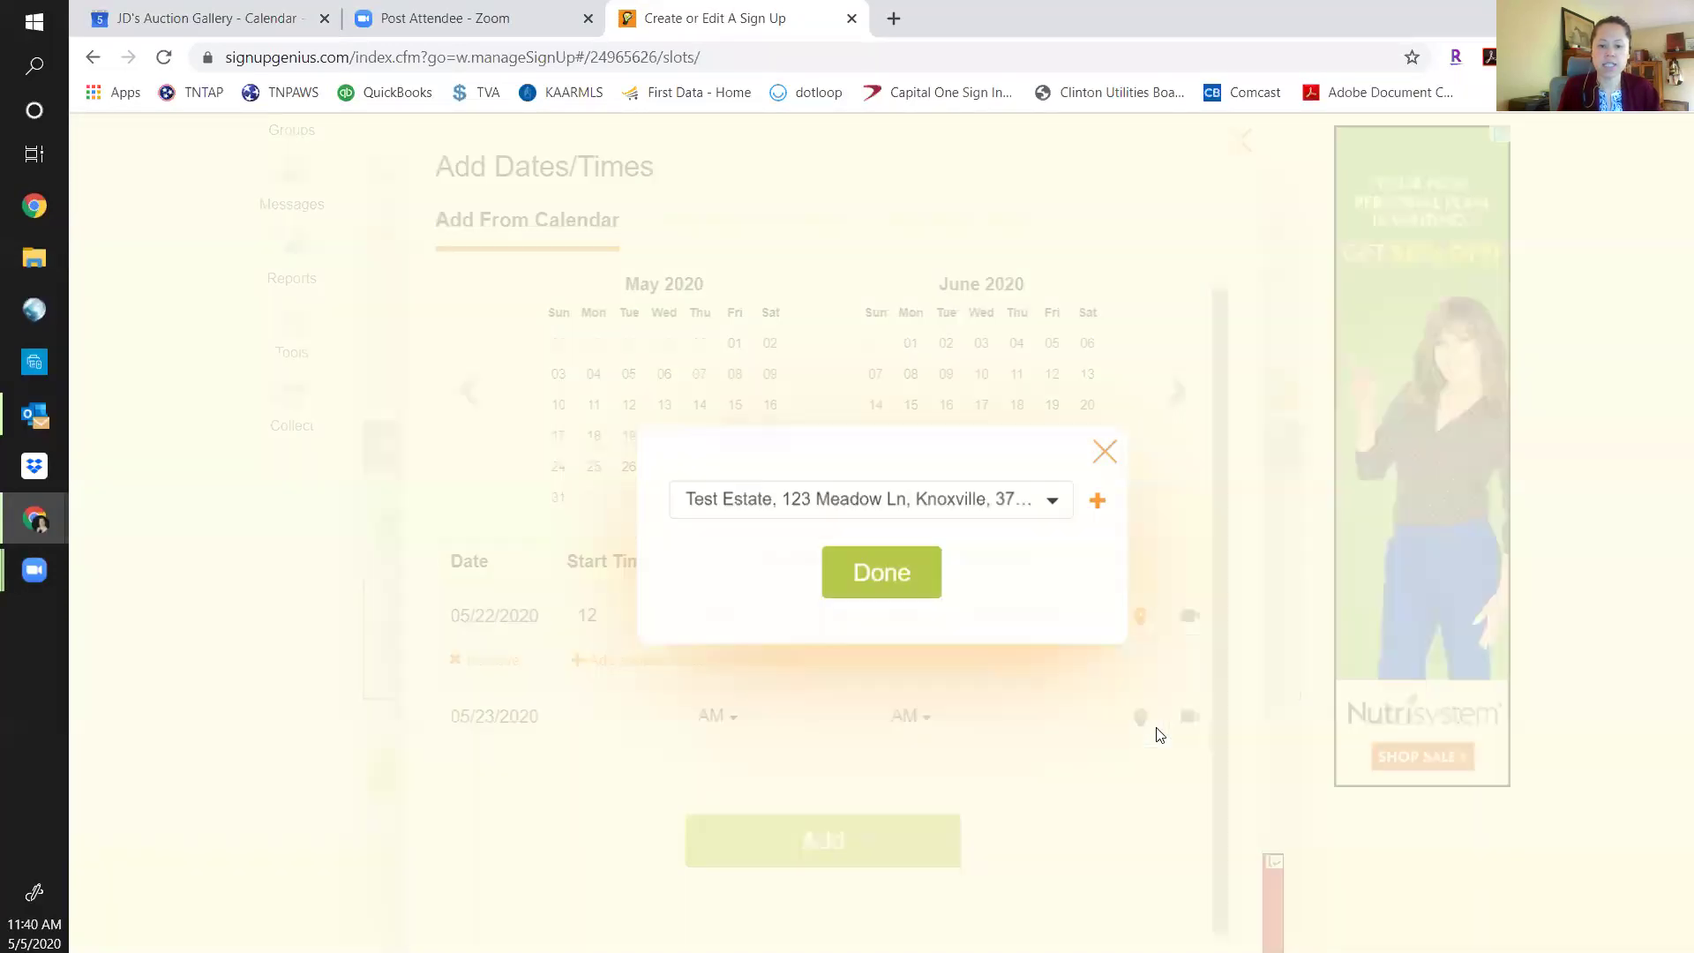
left_click(1054, 501)
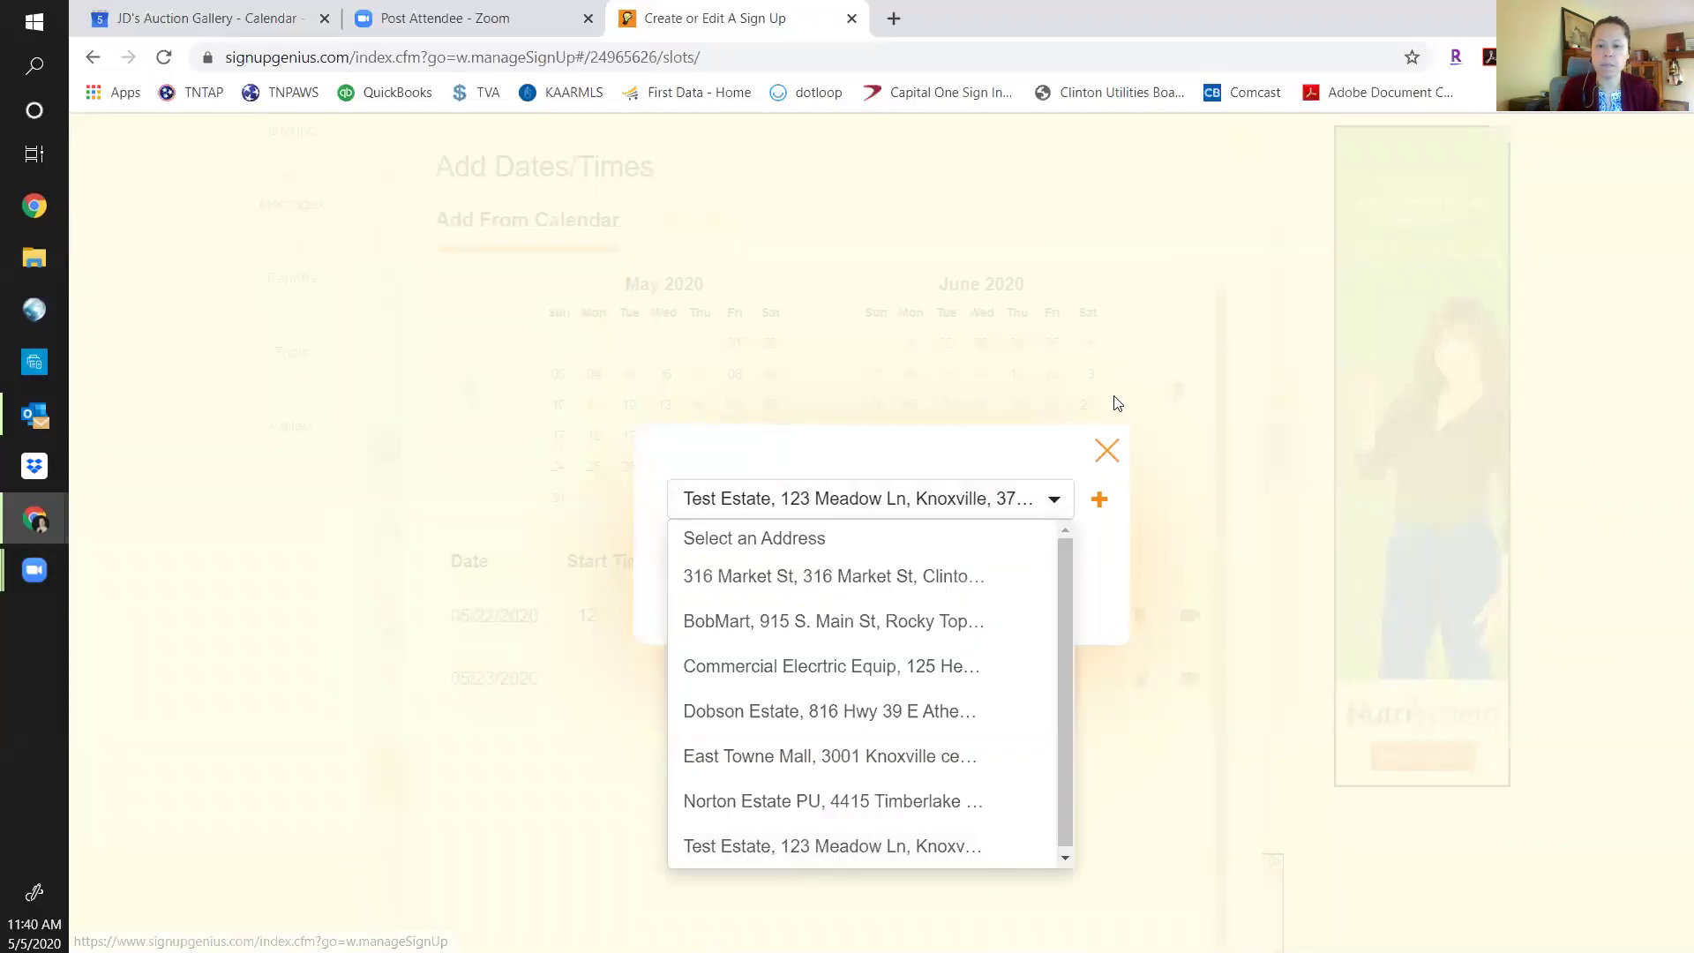
left_click(1107, 451)
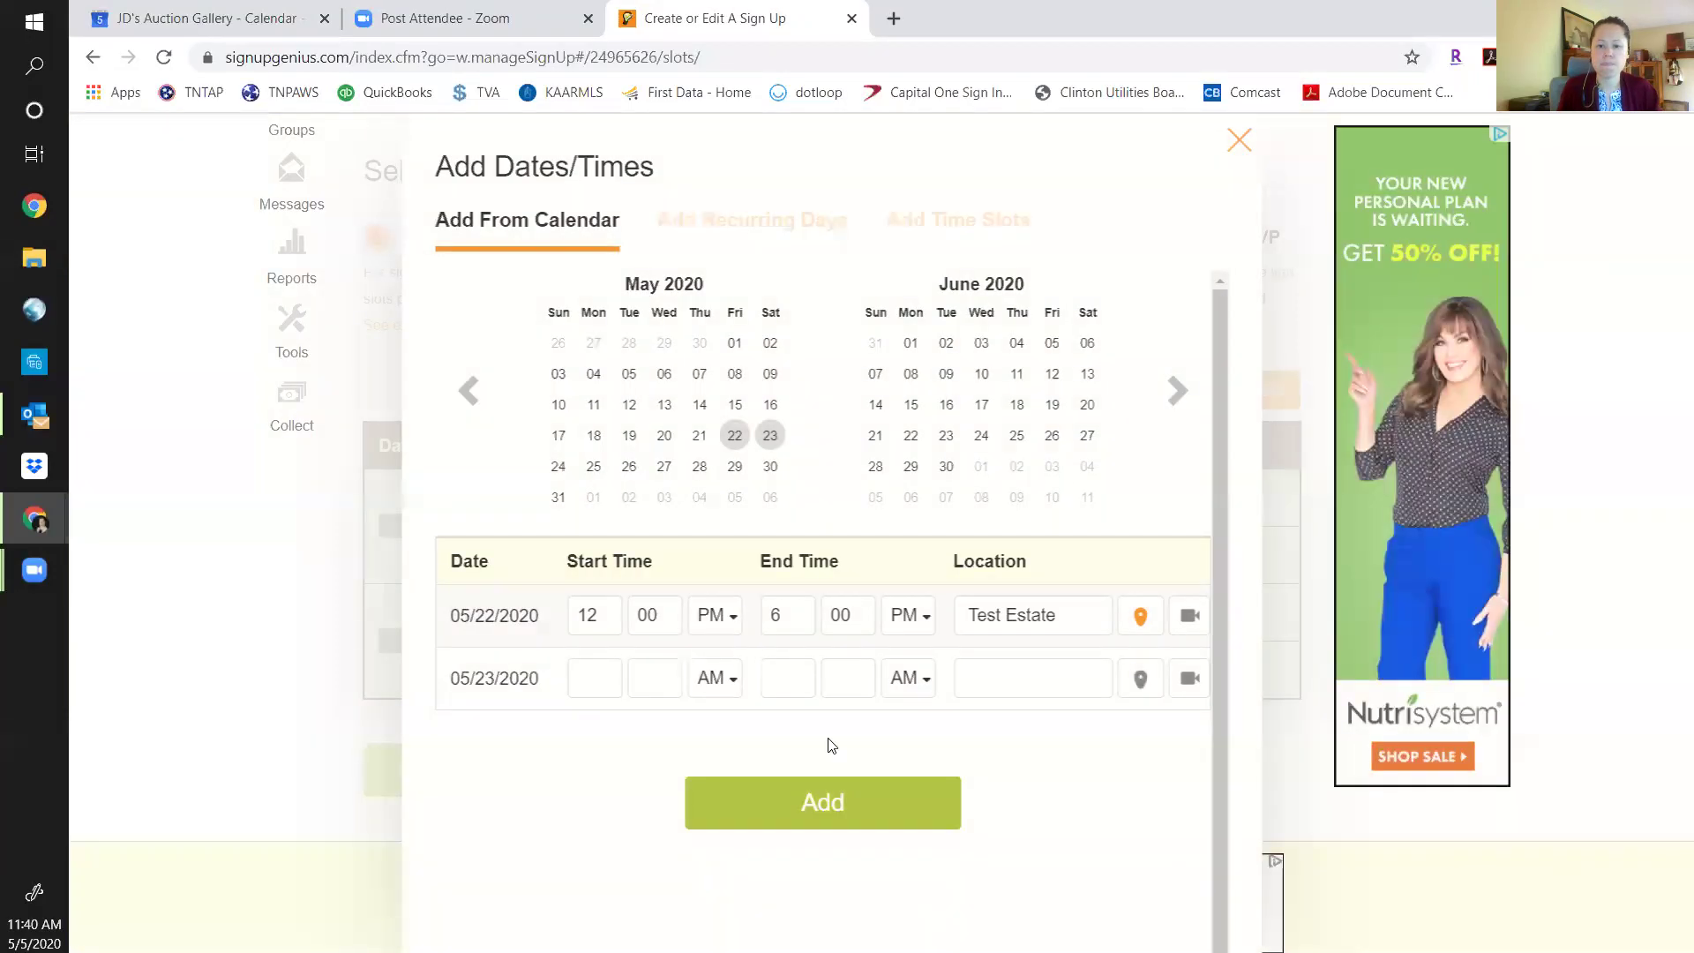
left_click(591, 679)
type("3")
key("Tab")
type("00")
key("Tab")
key("Down")
key("Down")
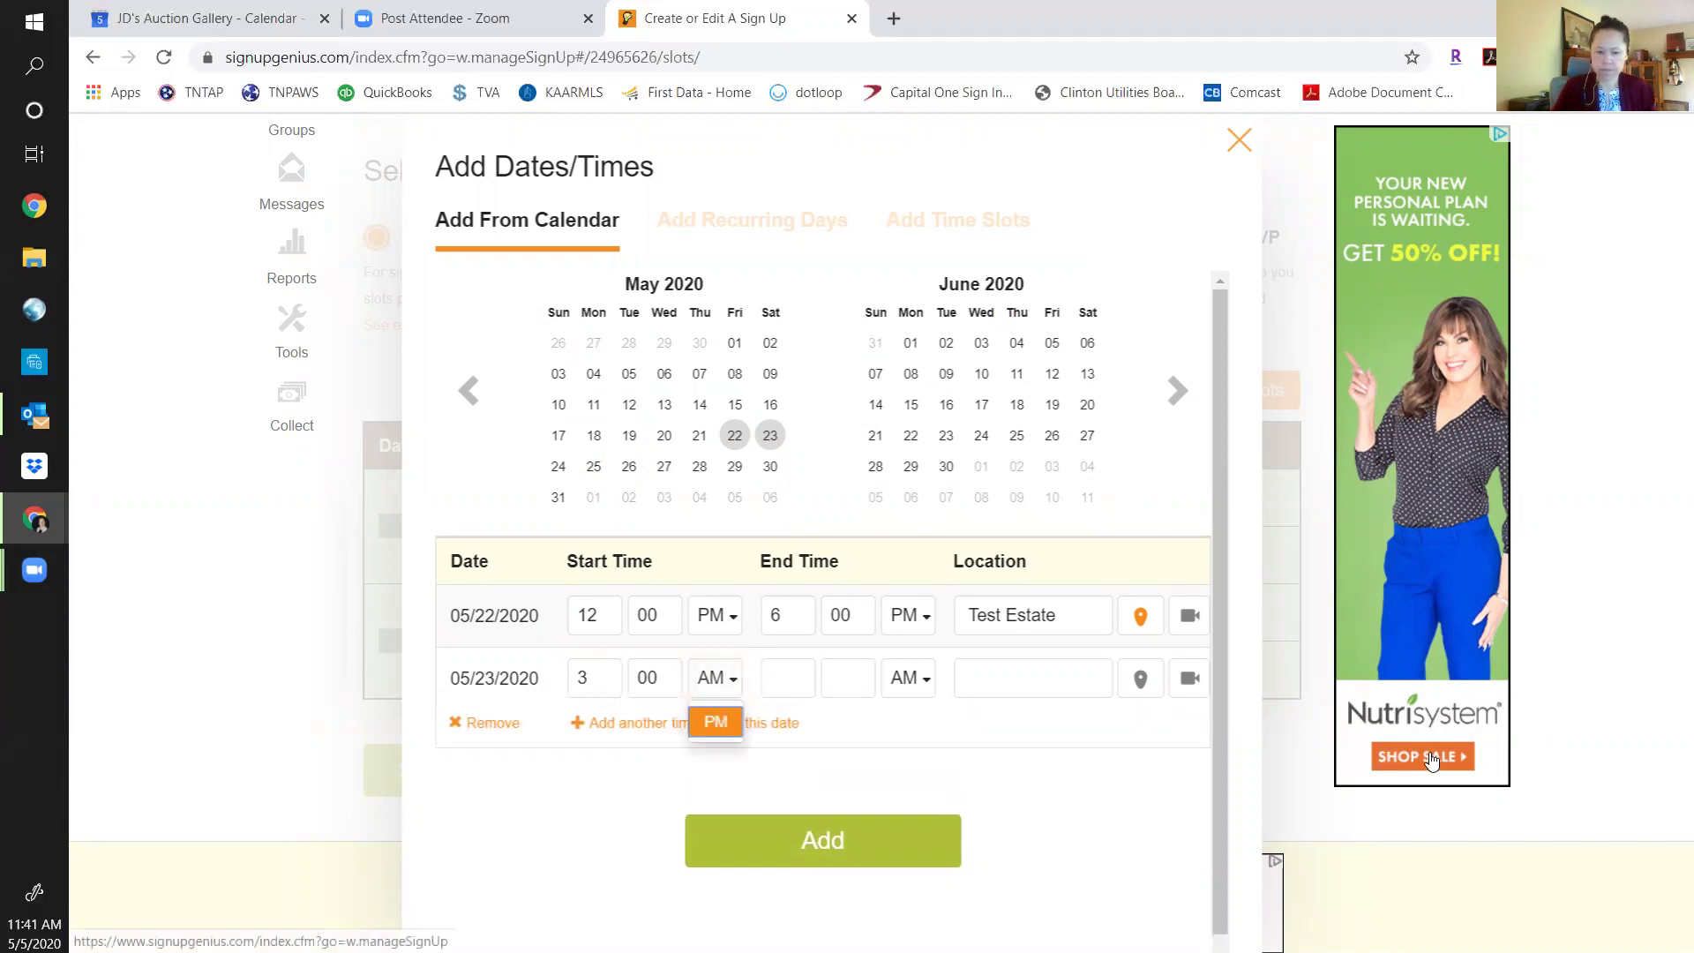
key("Return")
key("Tab")
type("6")
key("Tab")
type("00")
key("Tab")
key("Down")
key("Down")
key("Return")
key("Tab")
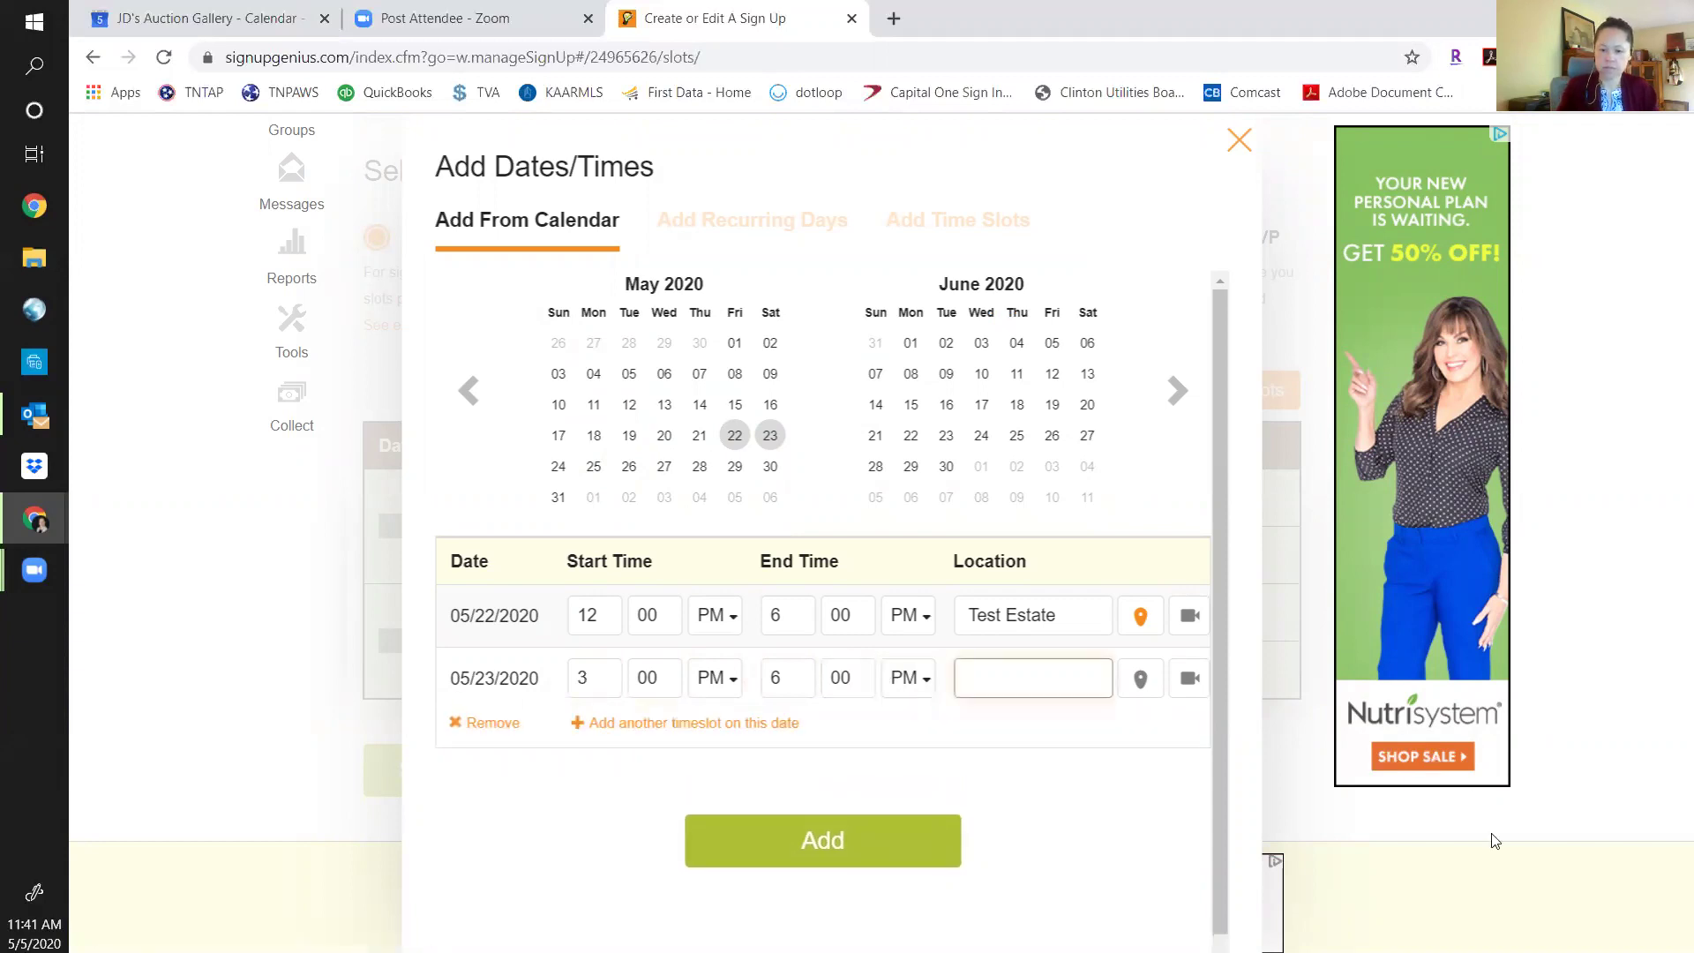
Choose Test Estate from the saved addresses as the May 23 location.
left_click(1141, 678)
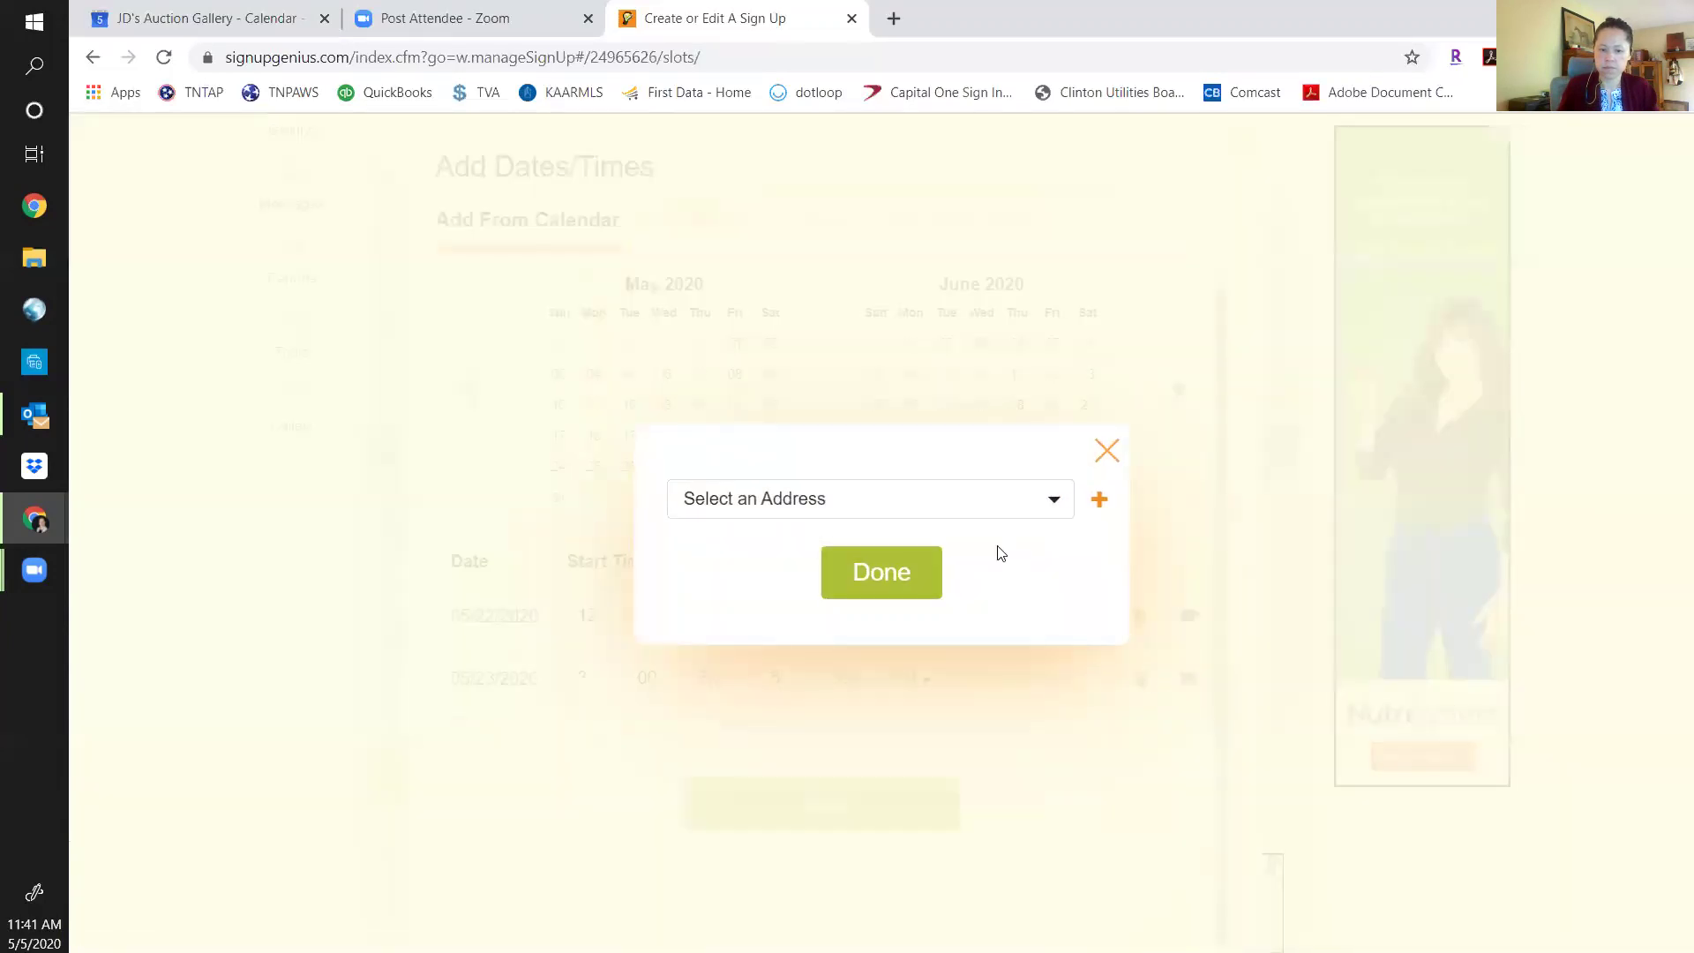
left_click(1003, 506)
left_click(822, 846)
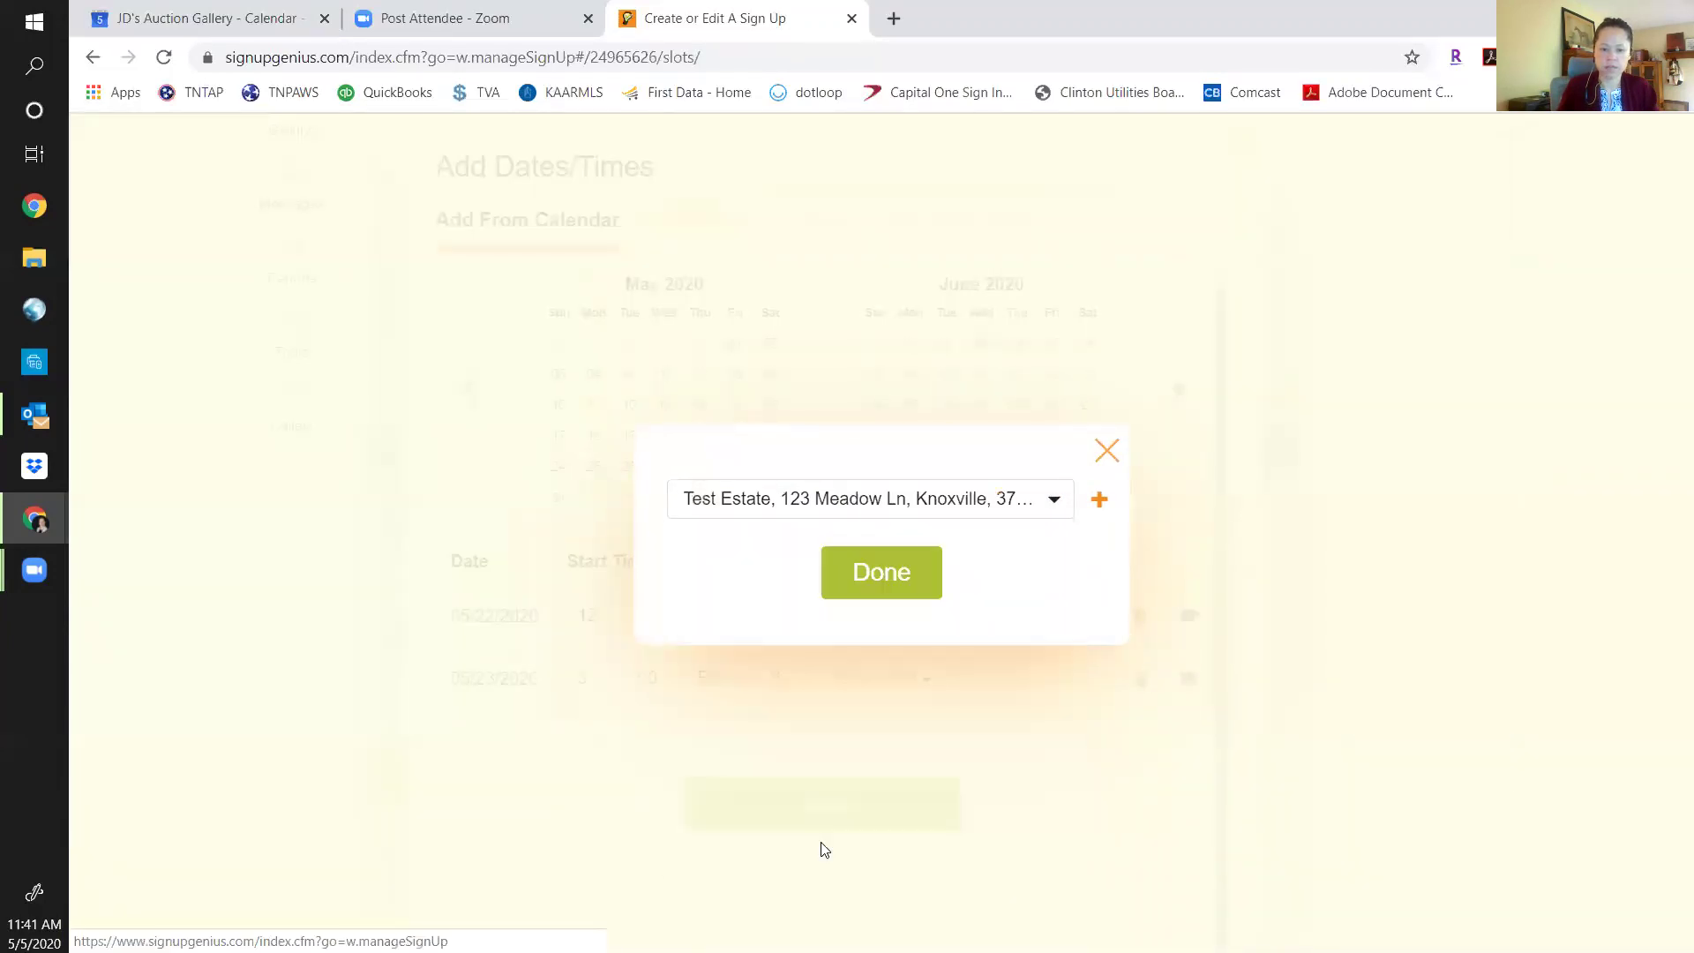
left_click(882, 571)
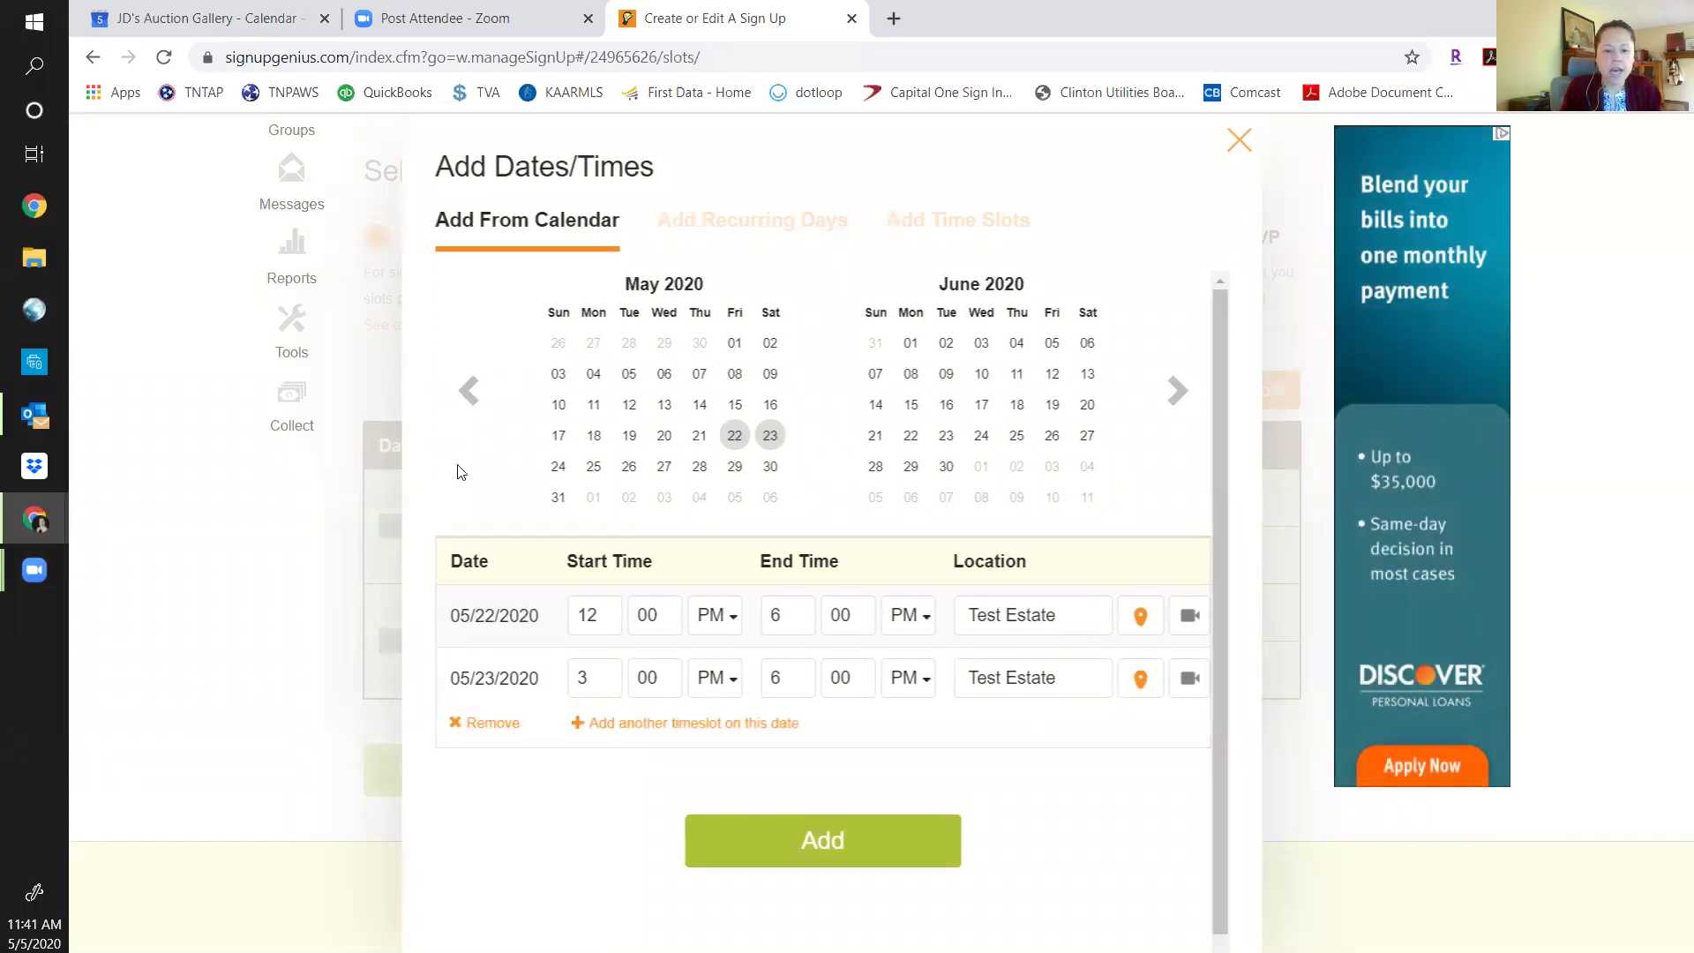
Add May 24 with a time slot from 12:00 PM to 6:00 PM.
left_click(558, 466)
left_click(598, 747)
type("12")
key("Tab")
type("00")
key("Tab")
key("space")
key("Down")
key("Return")
key("Tab")
type("6")
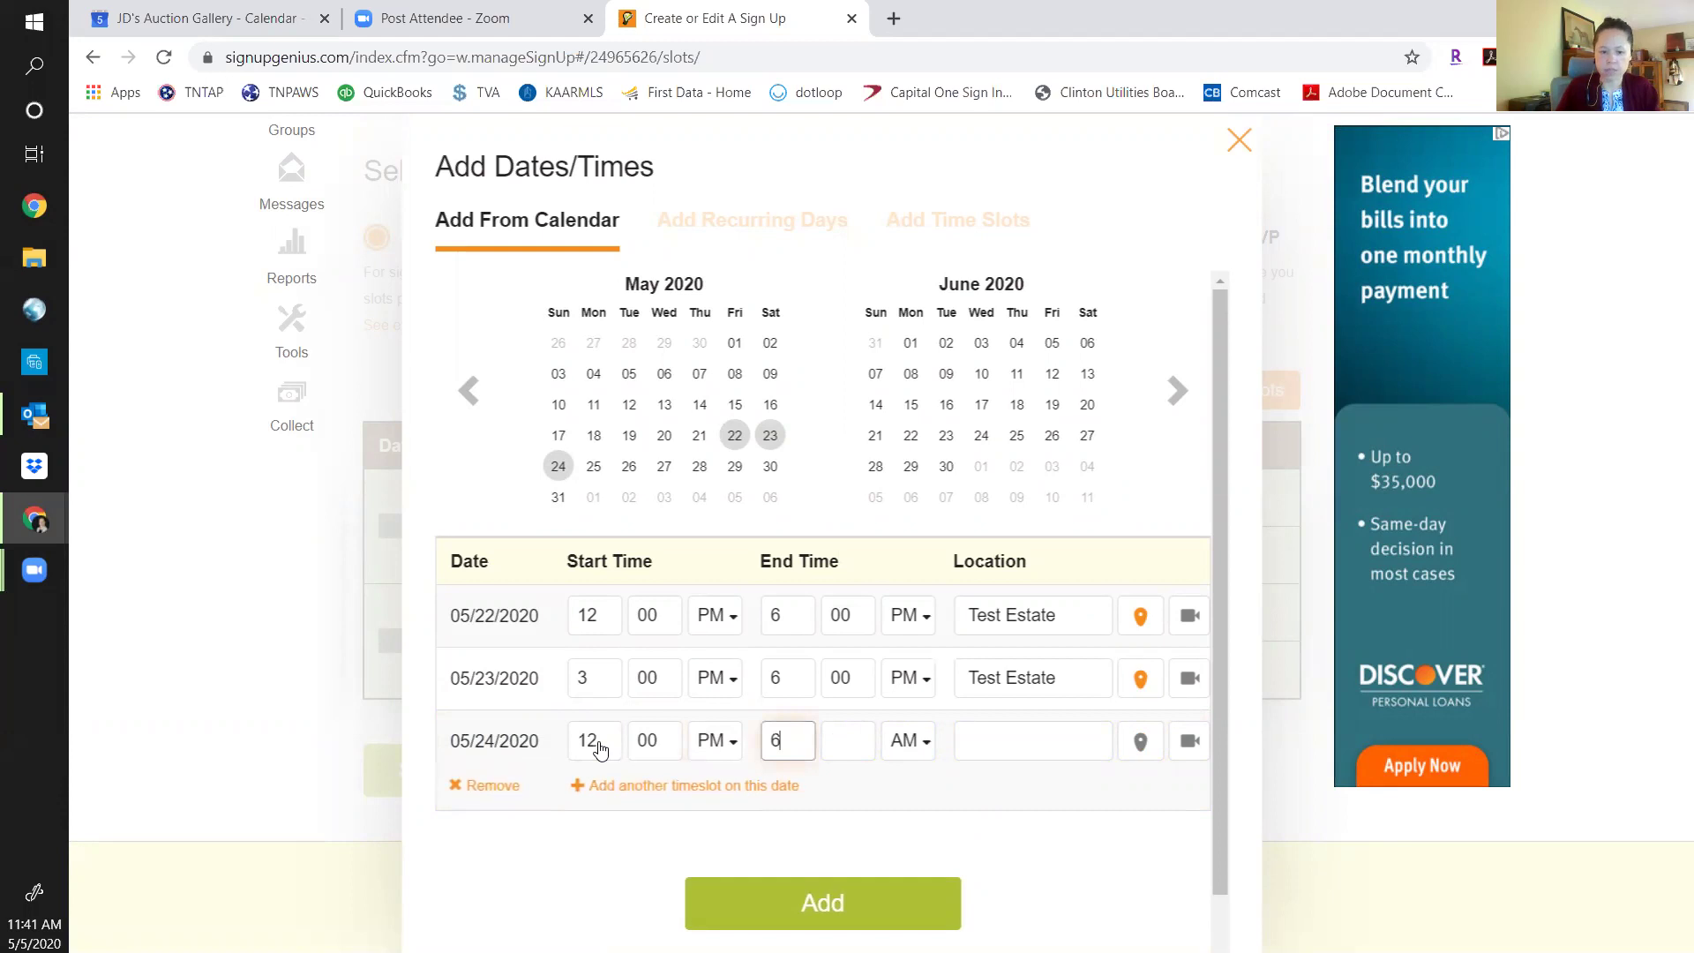
key("Tab")
type("00")
key("Tab")
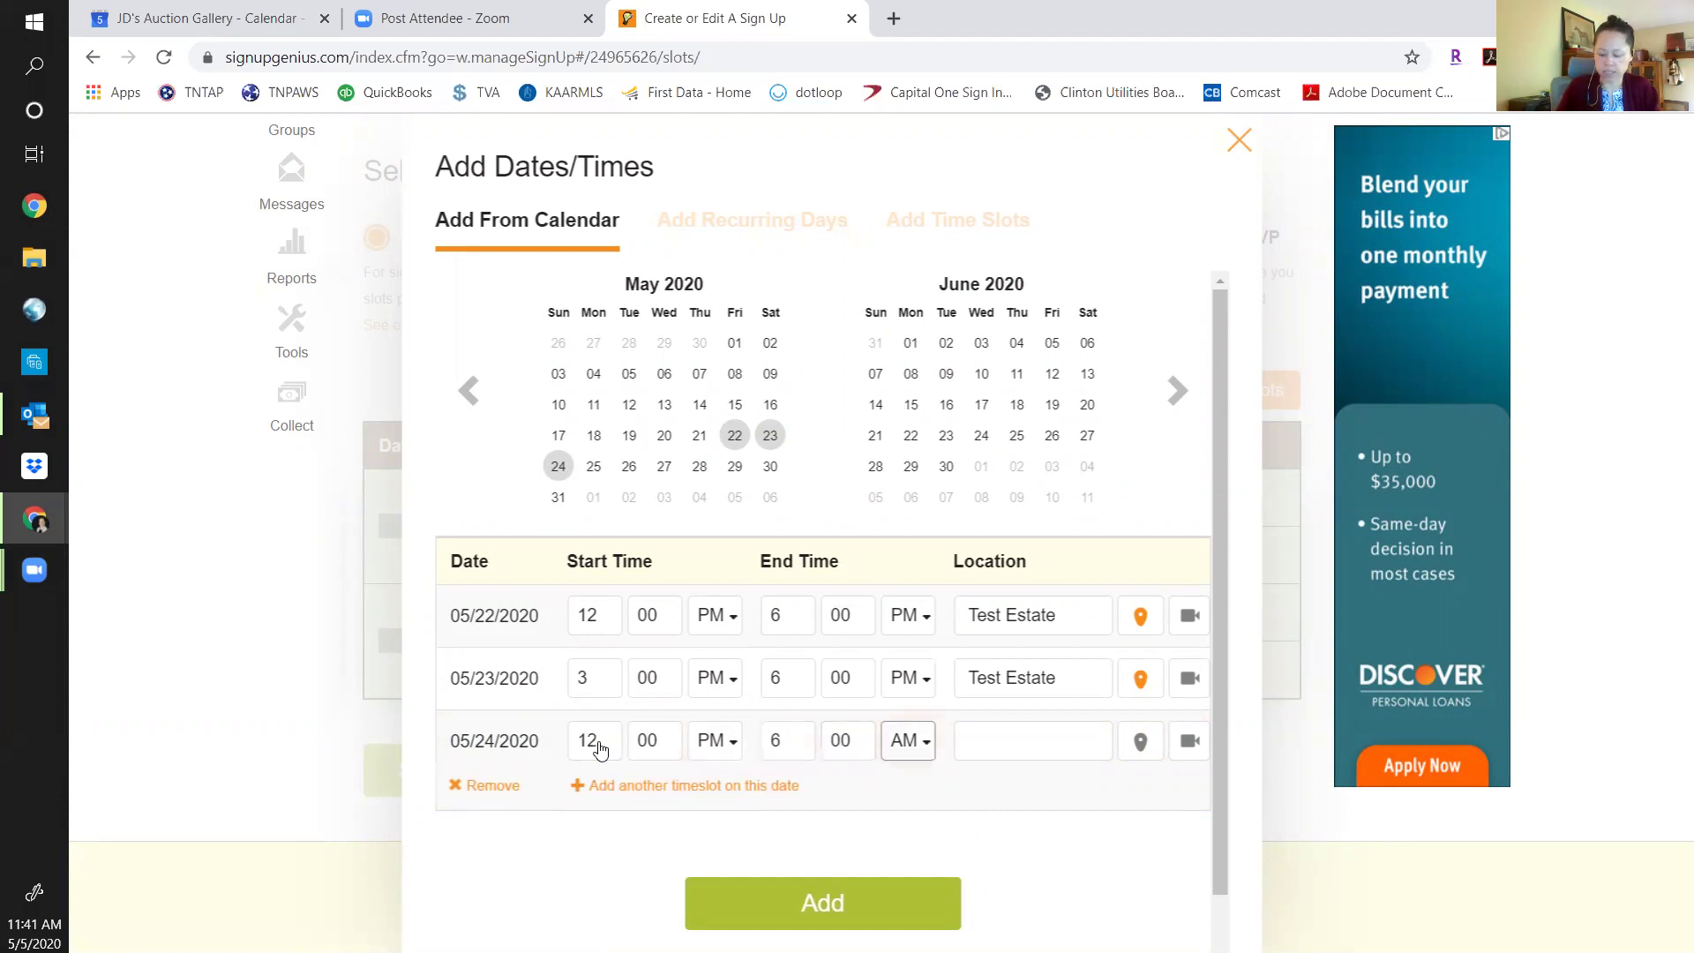
key("space")
key("Down")
key("Return")
key("Tab")
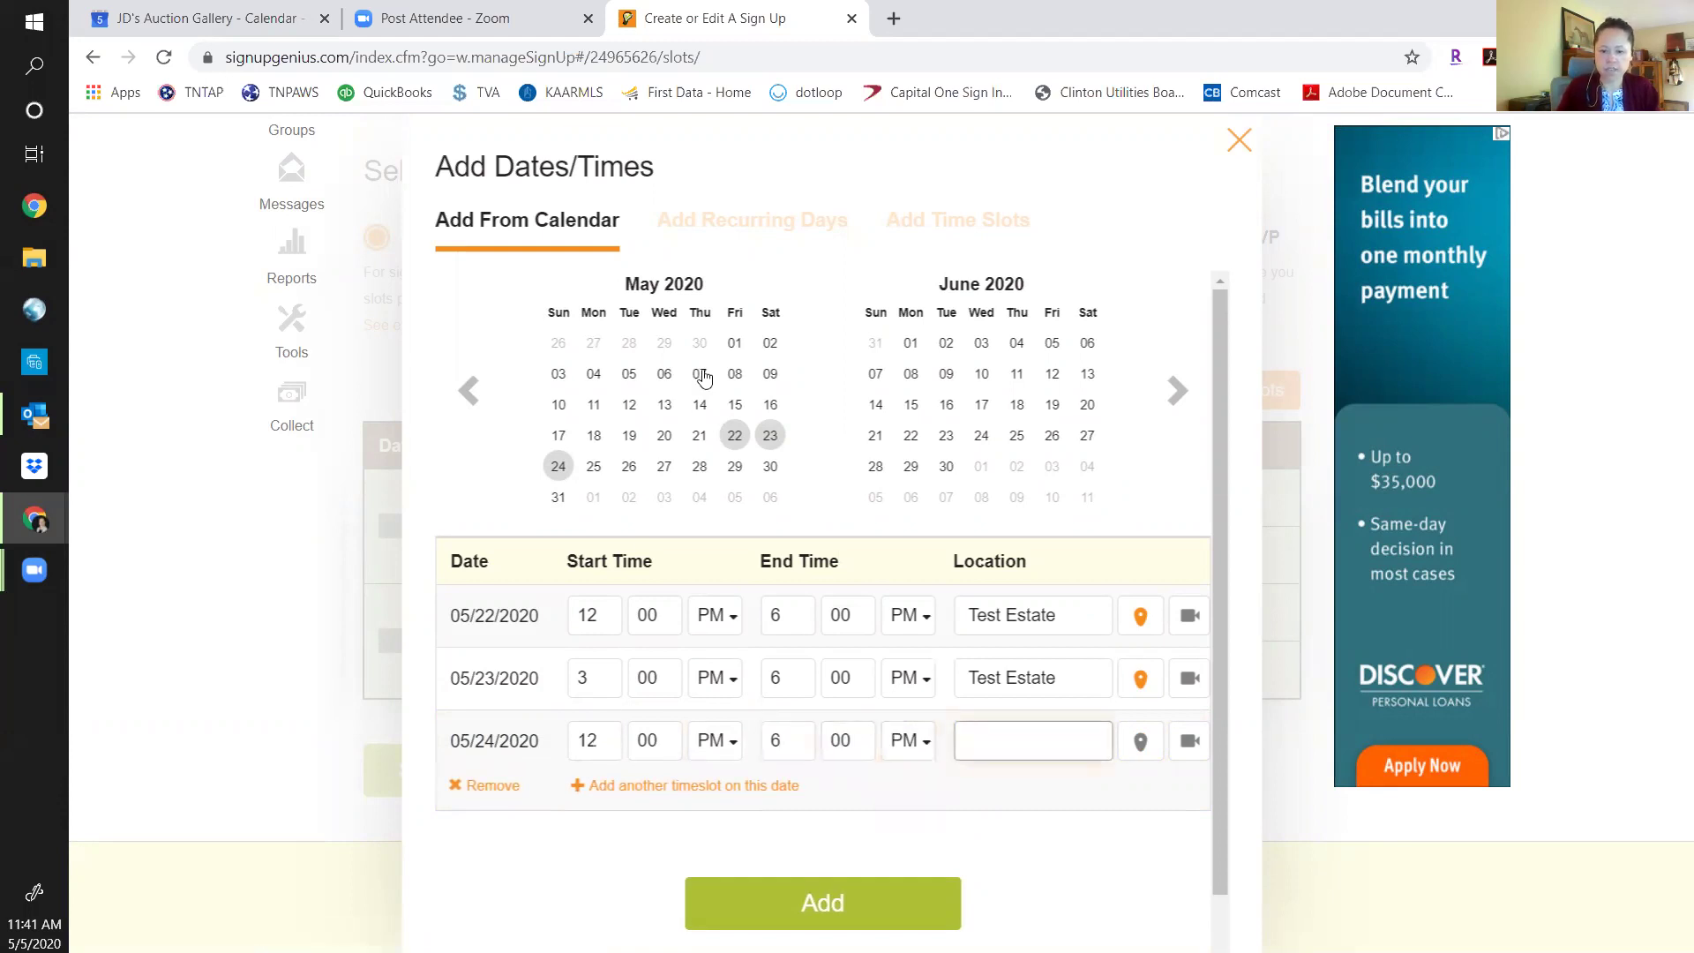
Choose Test Estate from the saved addresses as the May 24 location.
left_click(1140, 742)
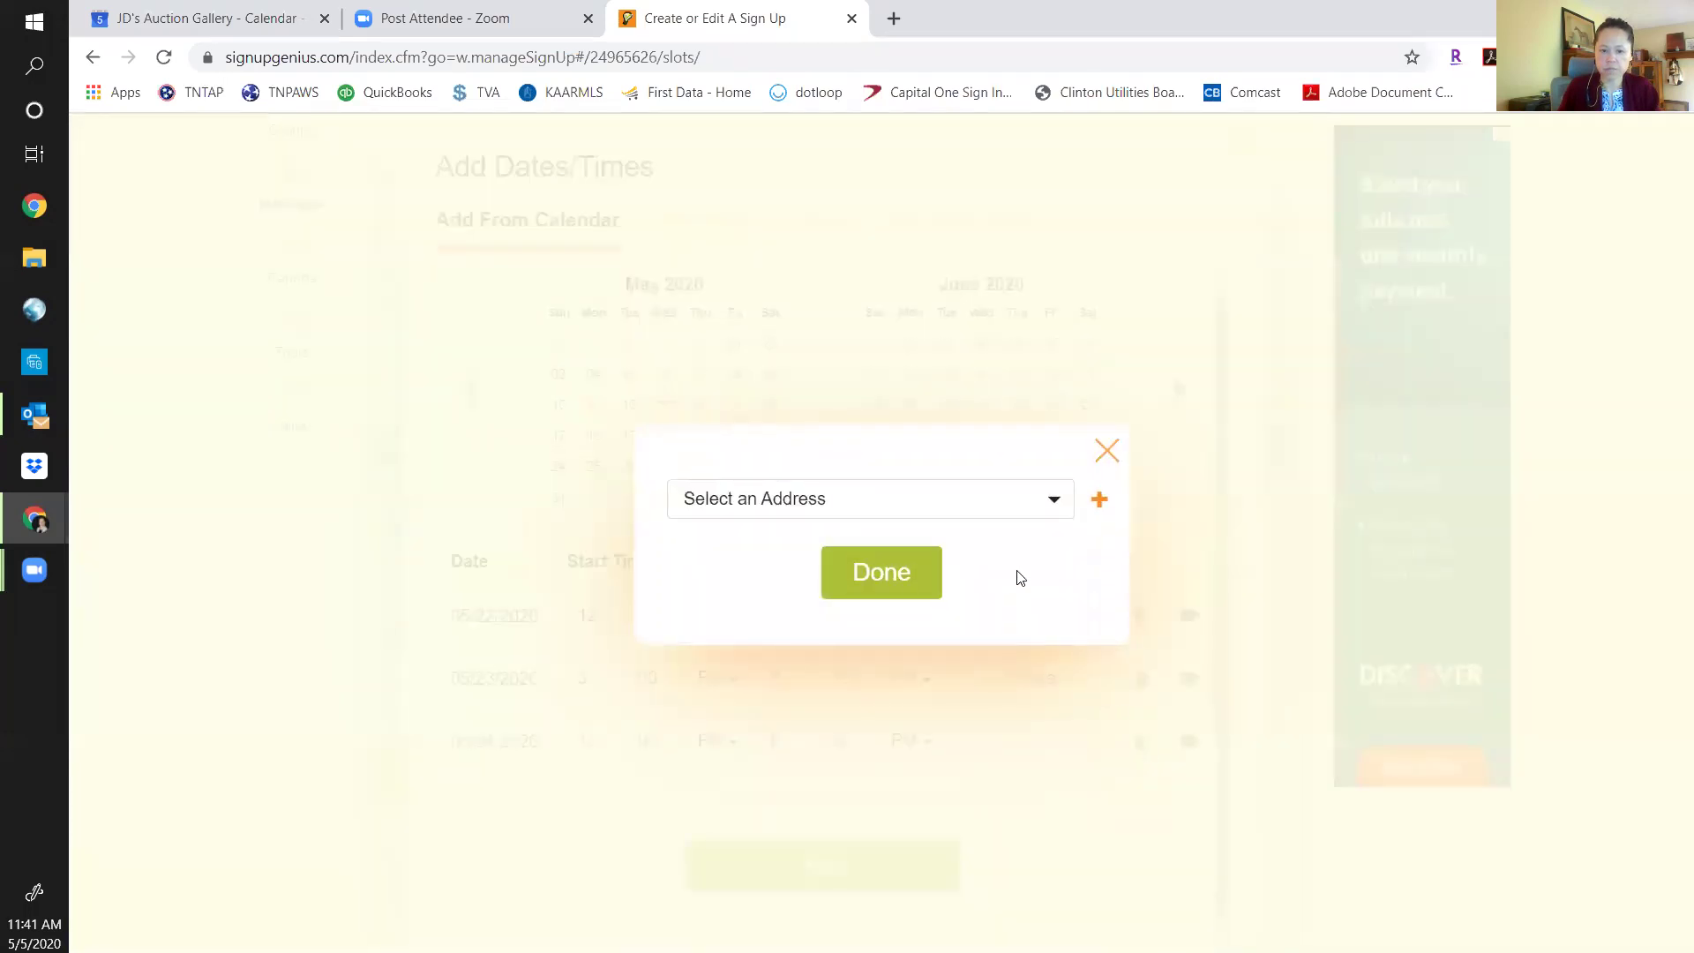
left_click(1015, 504)
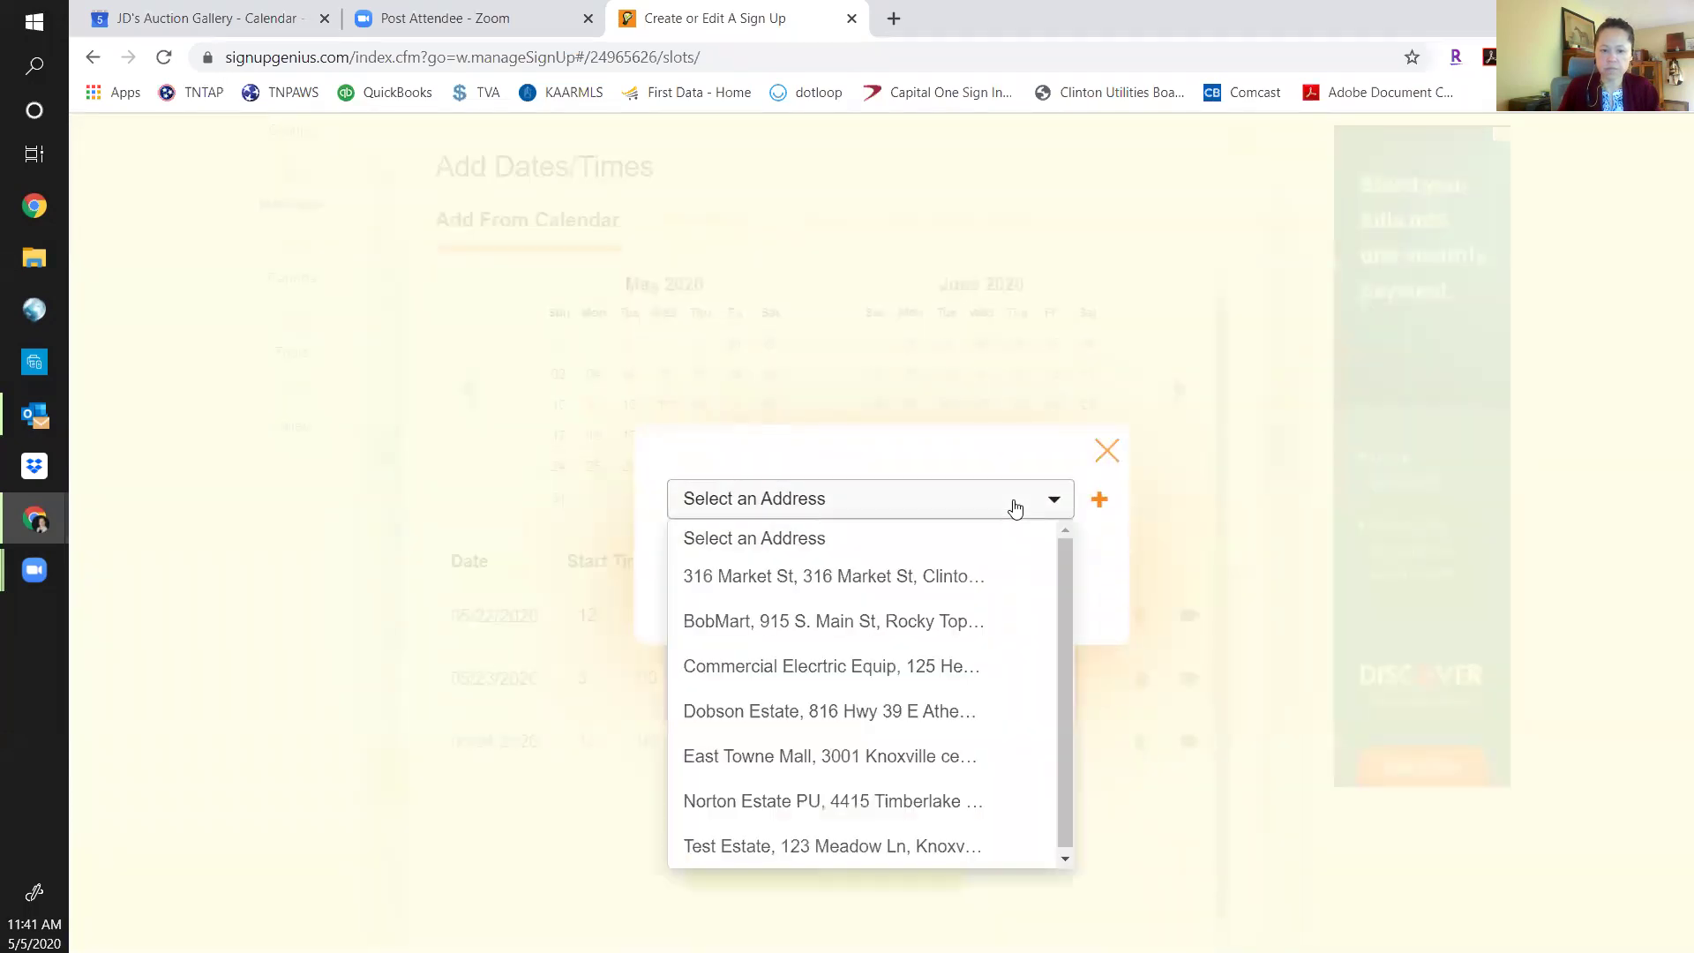
left_click(877, 849)
left_click(923, 573)
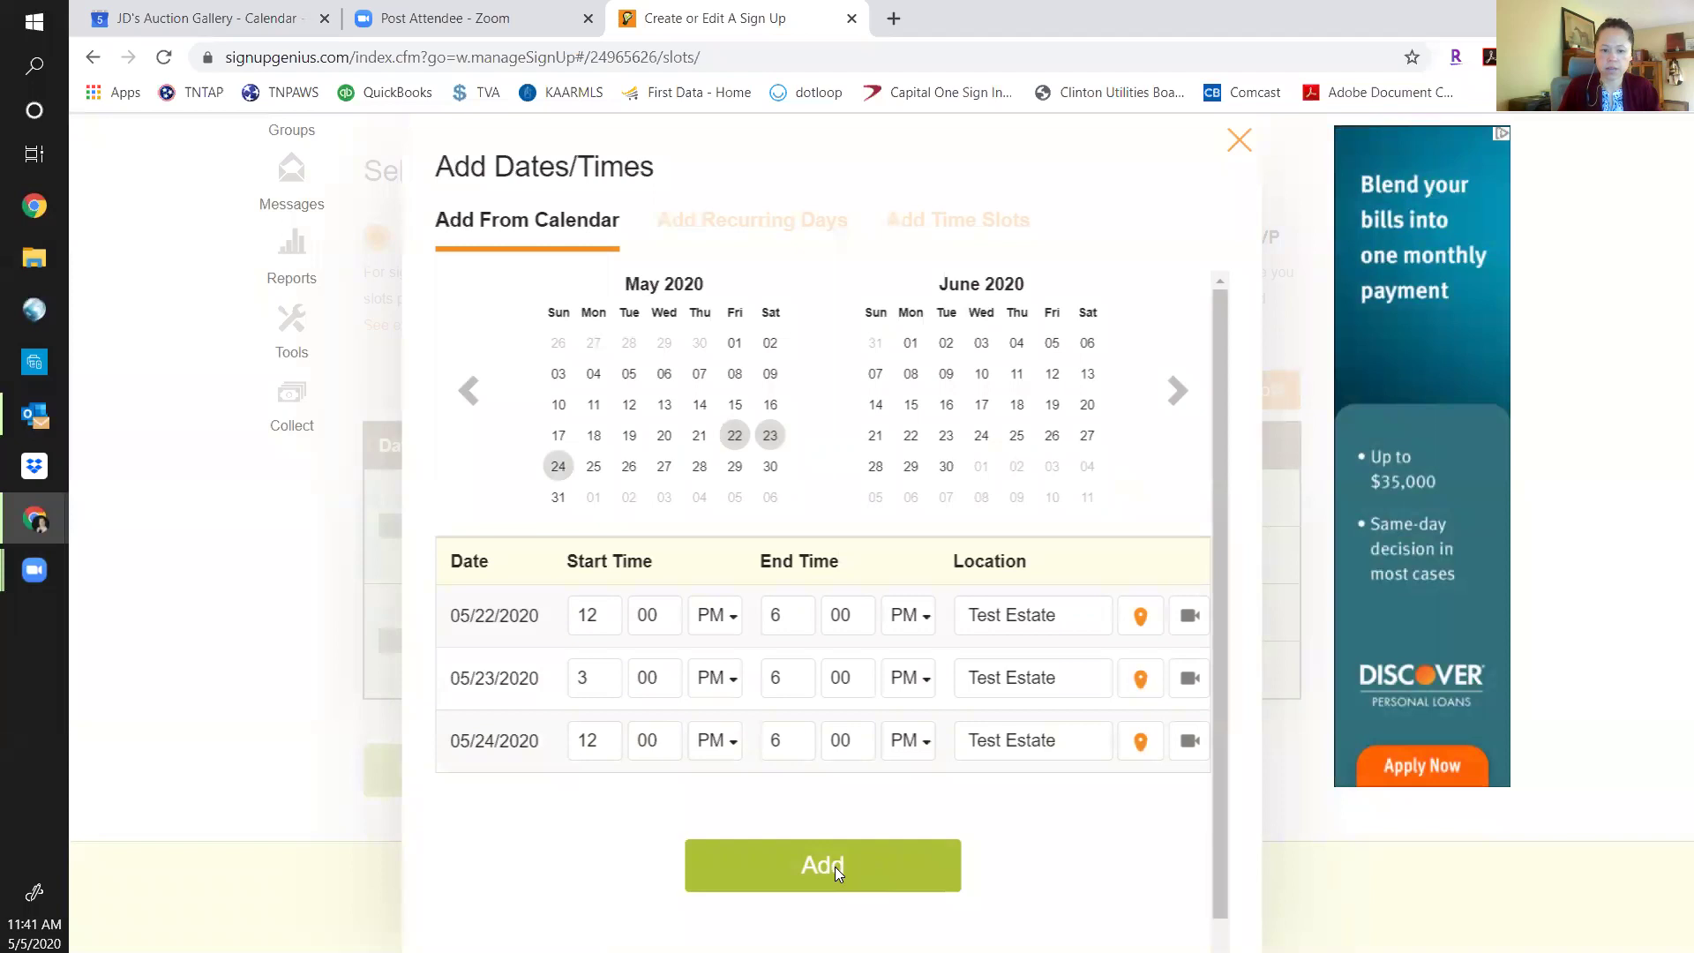
Add the three Test Estate dates and start a new slot titled 12-1pm.
left_click(835, 867)
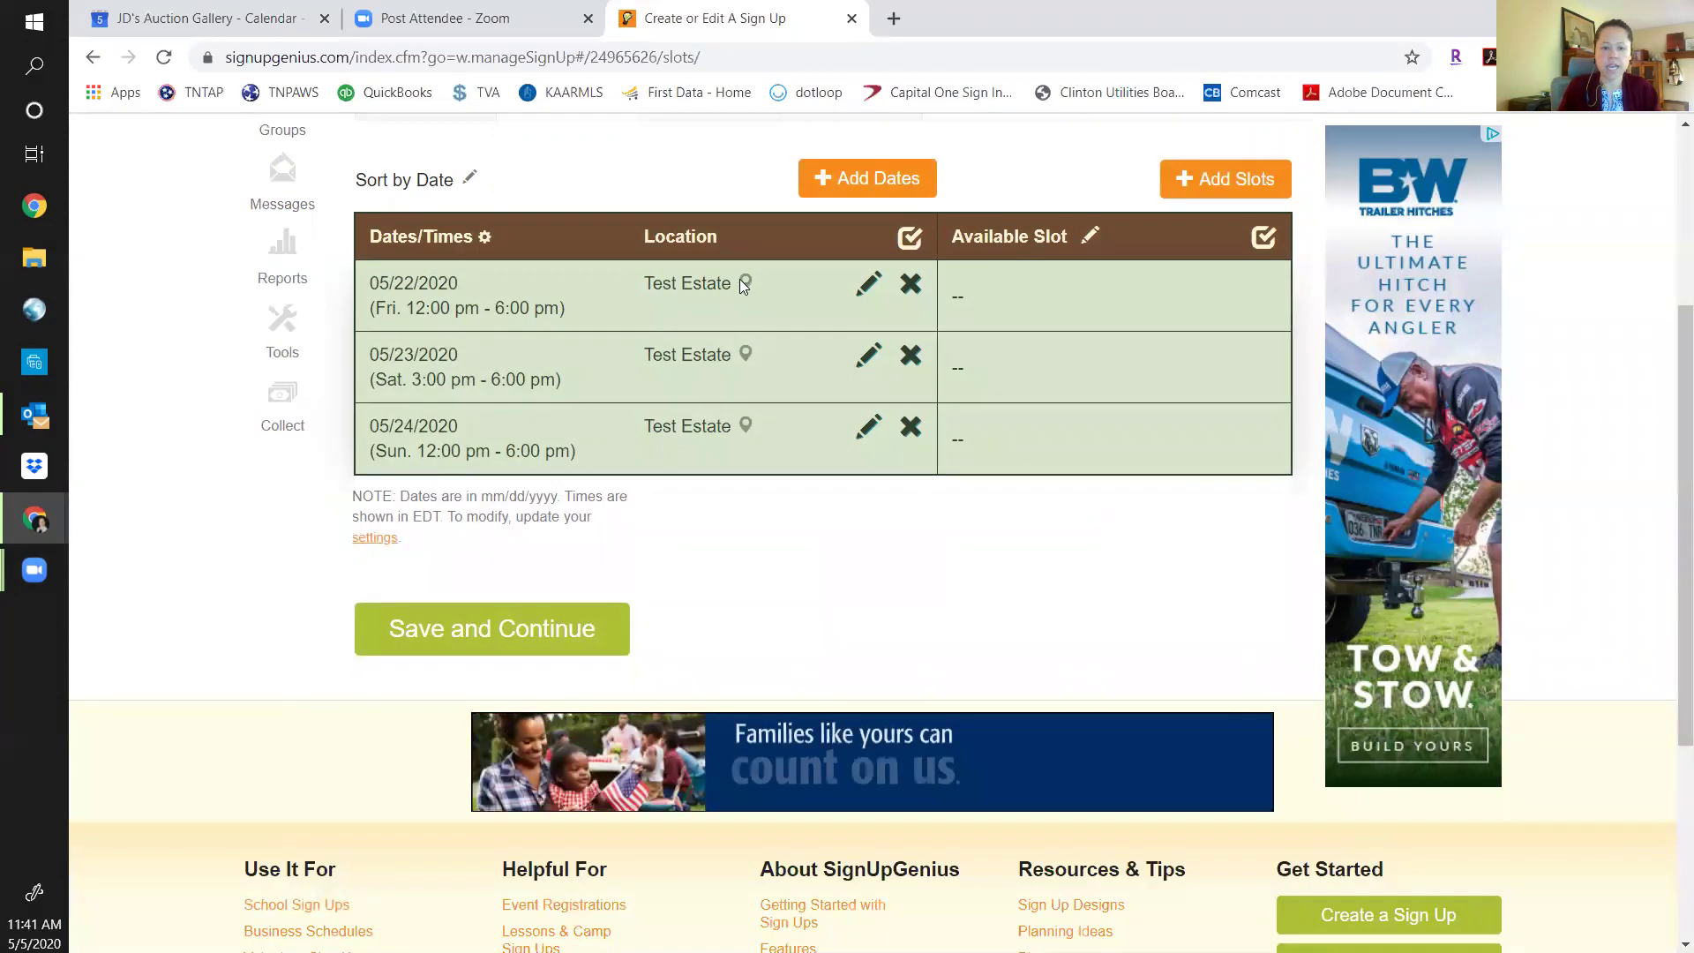
left_click(1239, 178)
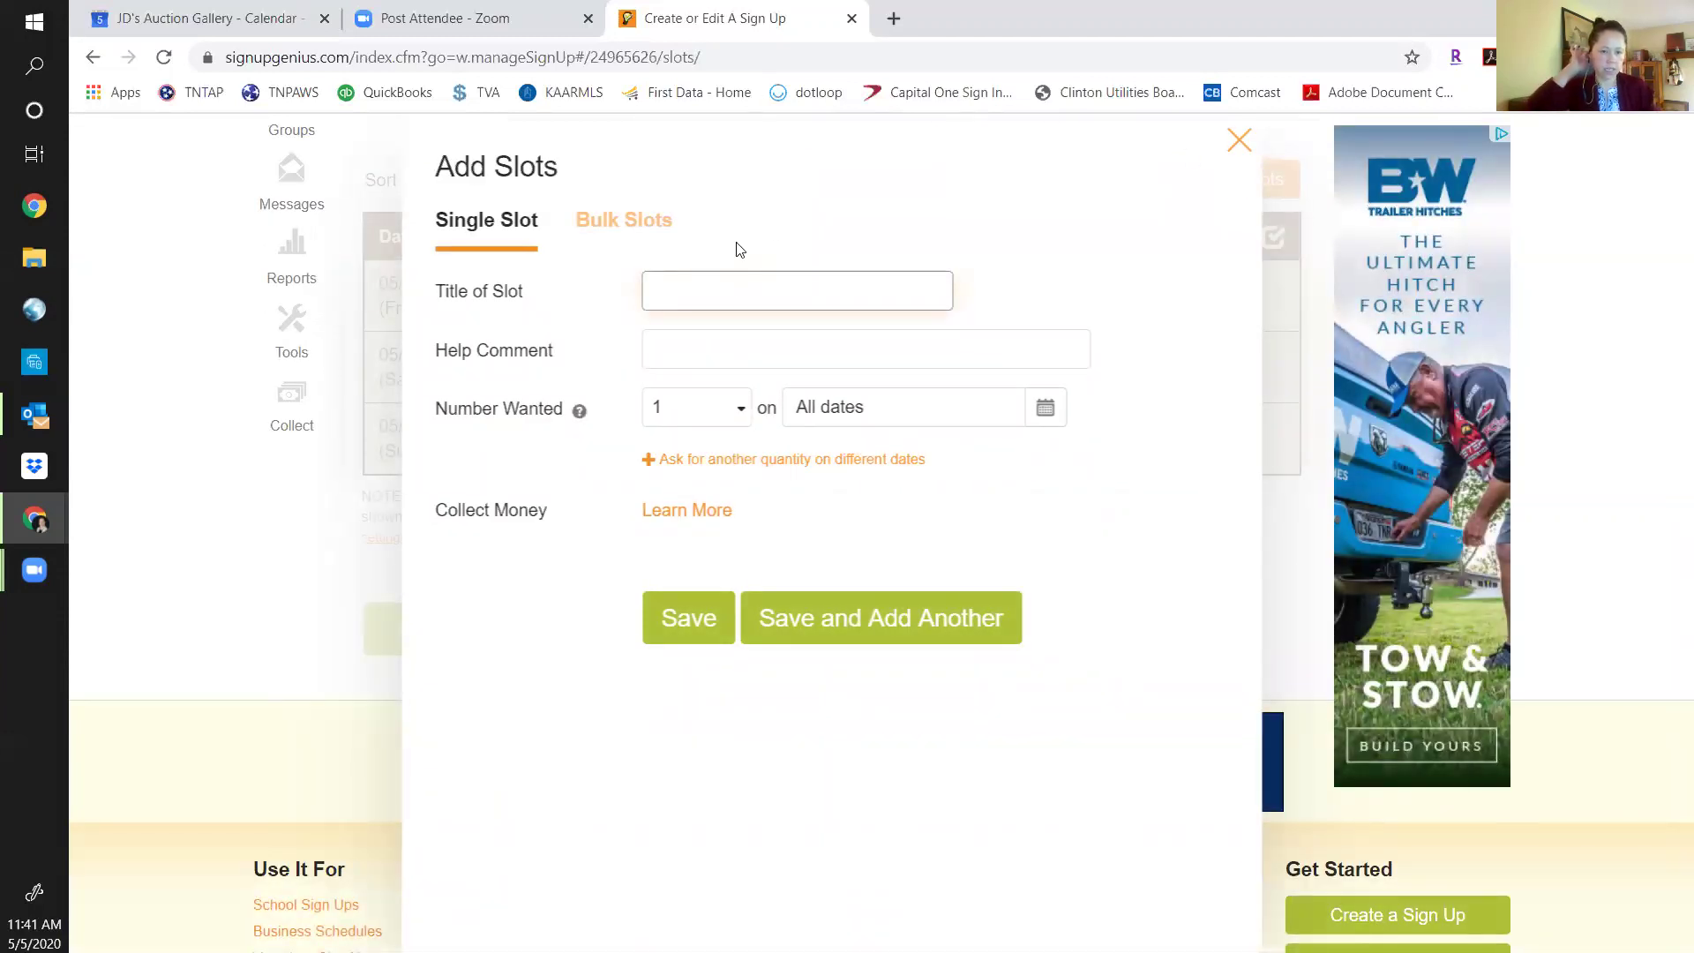
type("12")
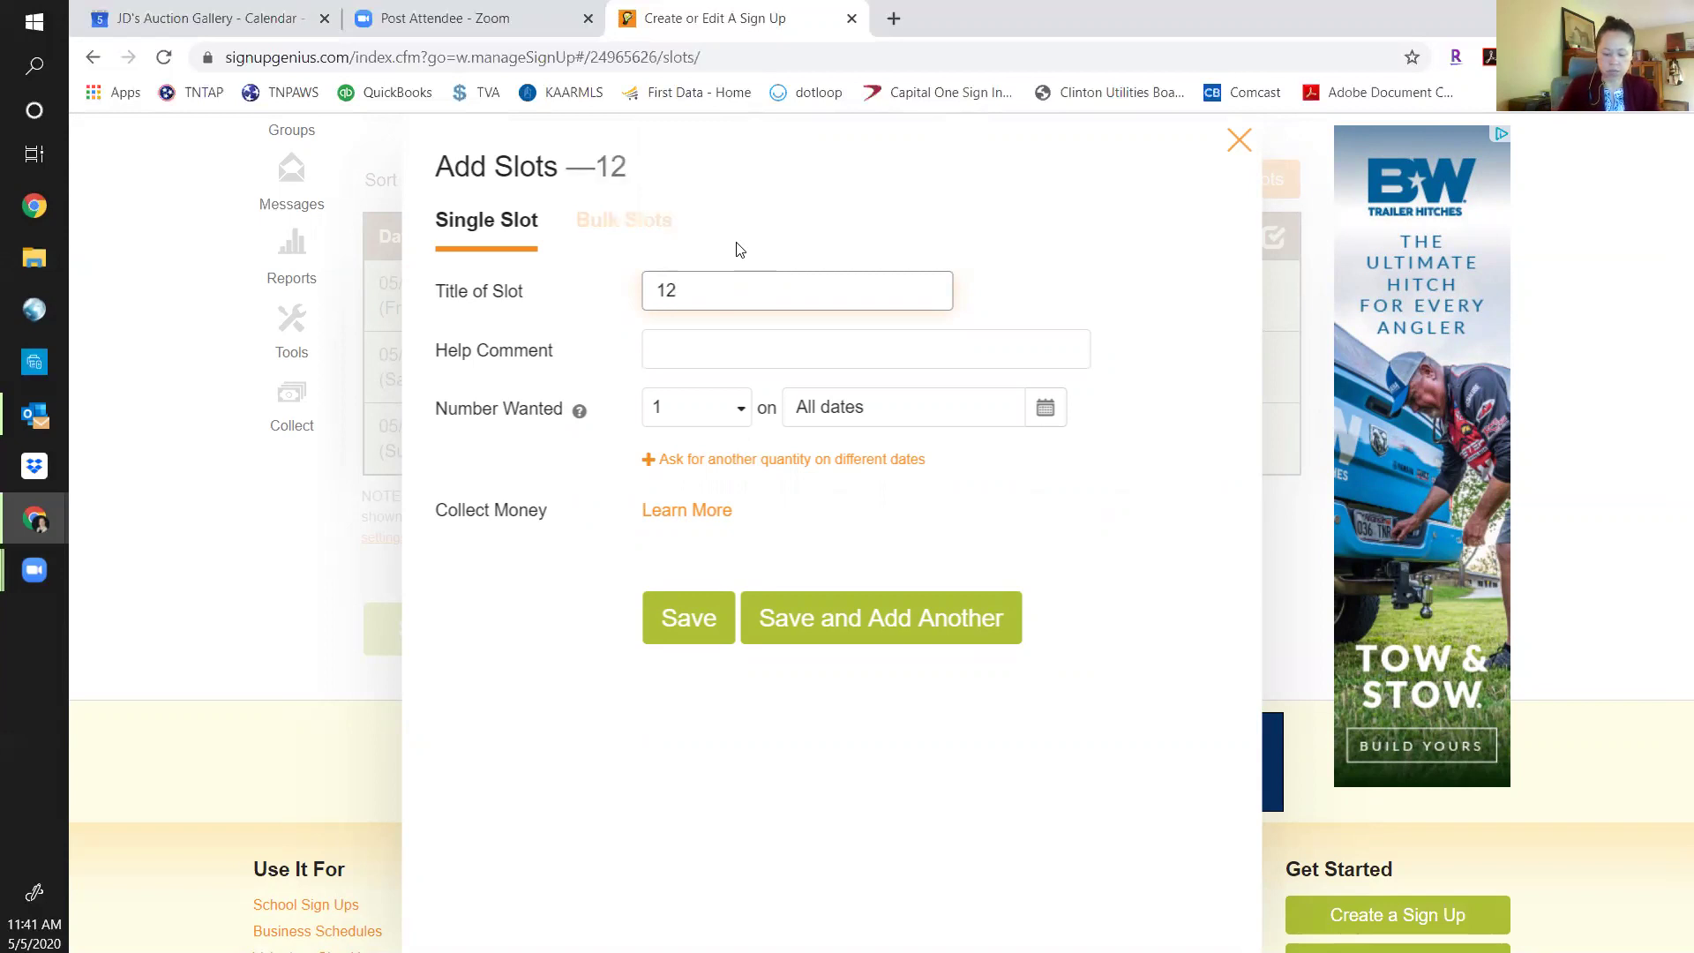
type("-1pm")
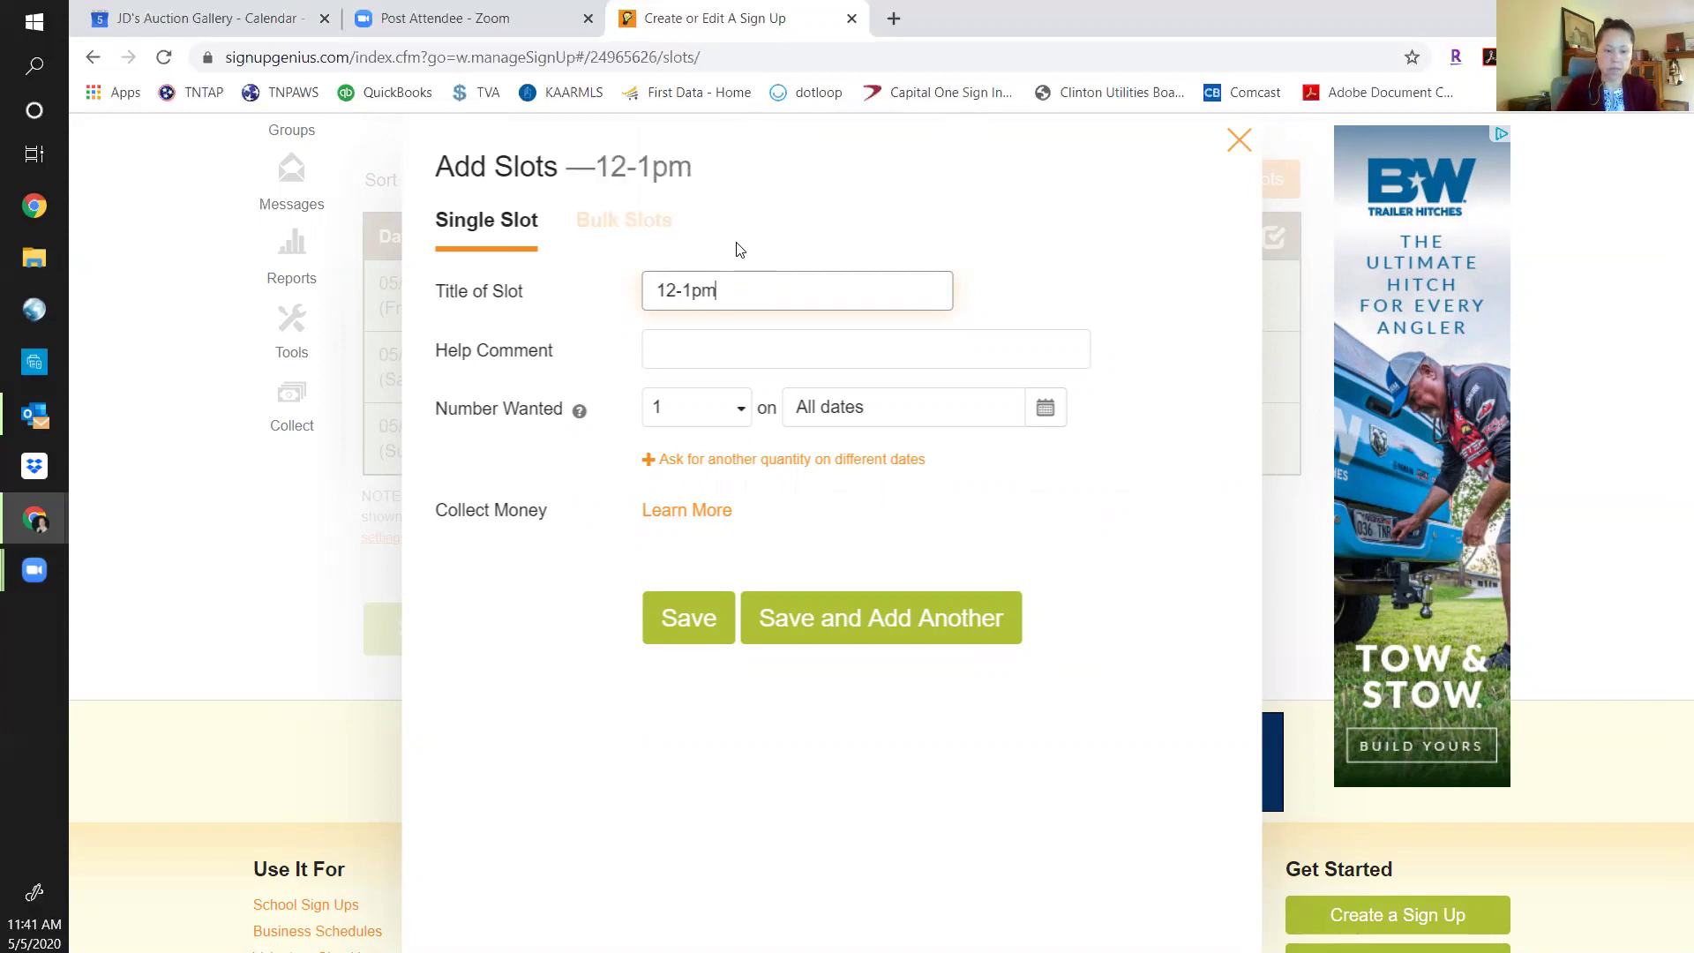
Set the 12-1pm slot's Number Wanted to 4 people.
left_click(744, 411)
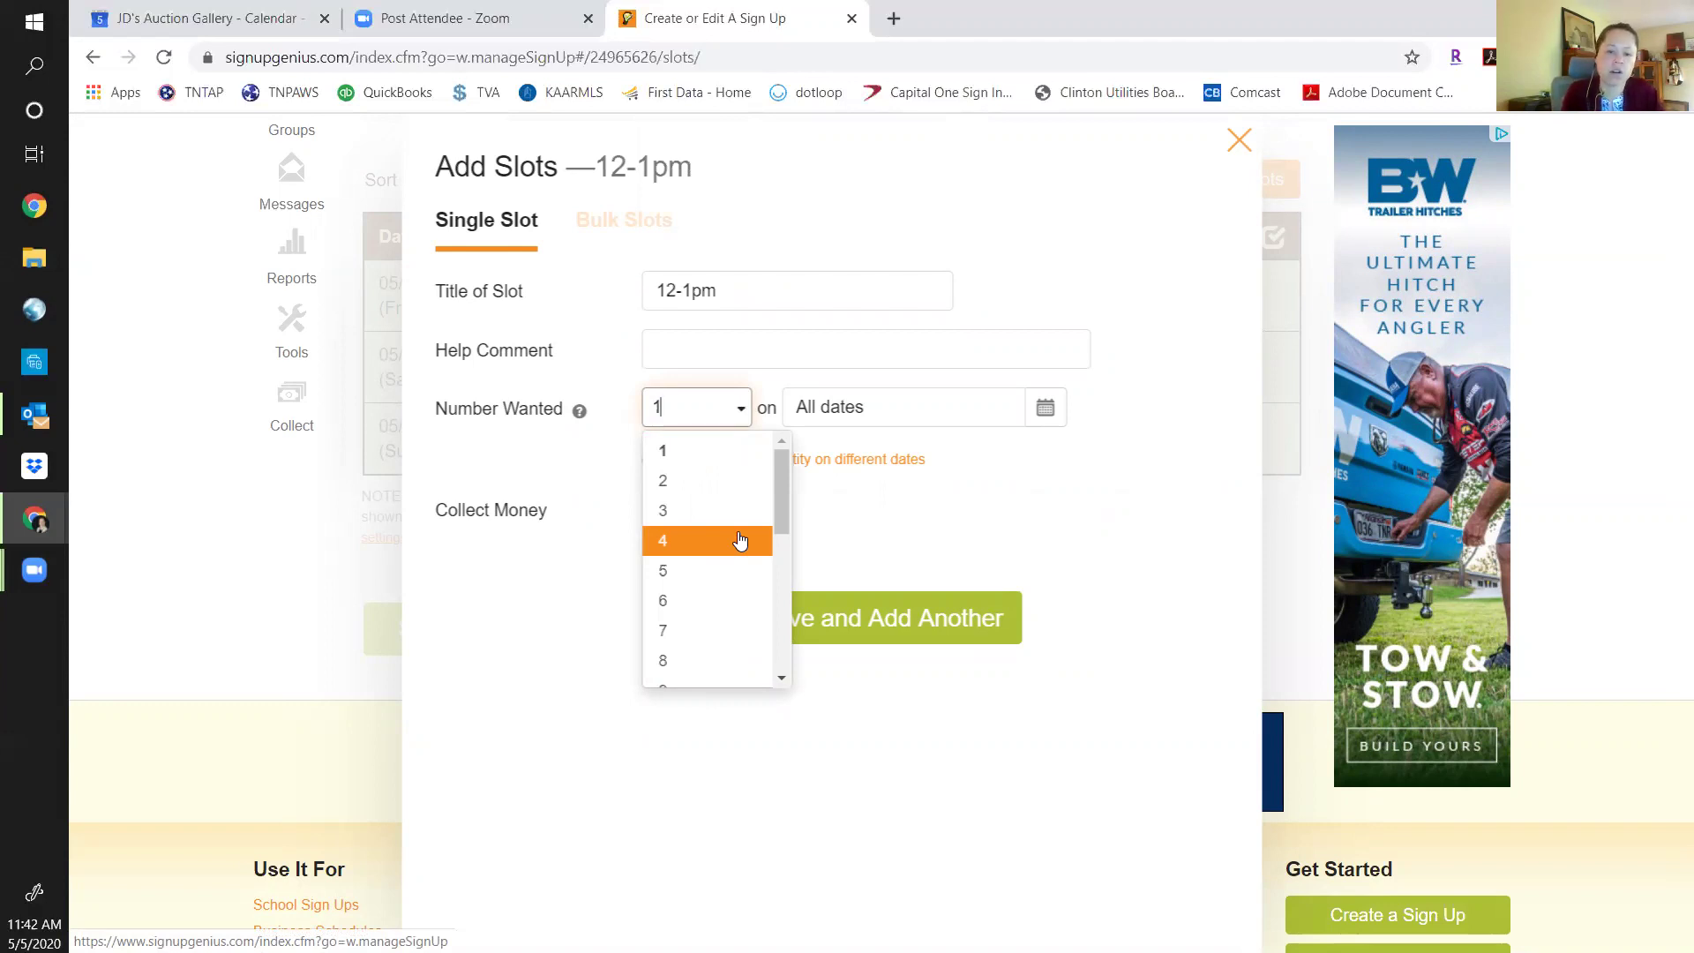
left_click(740, 540)
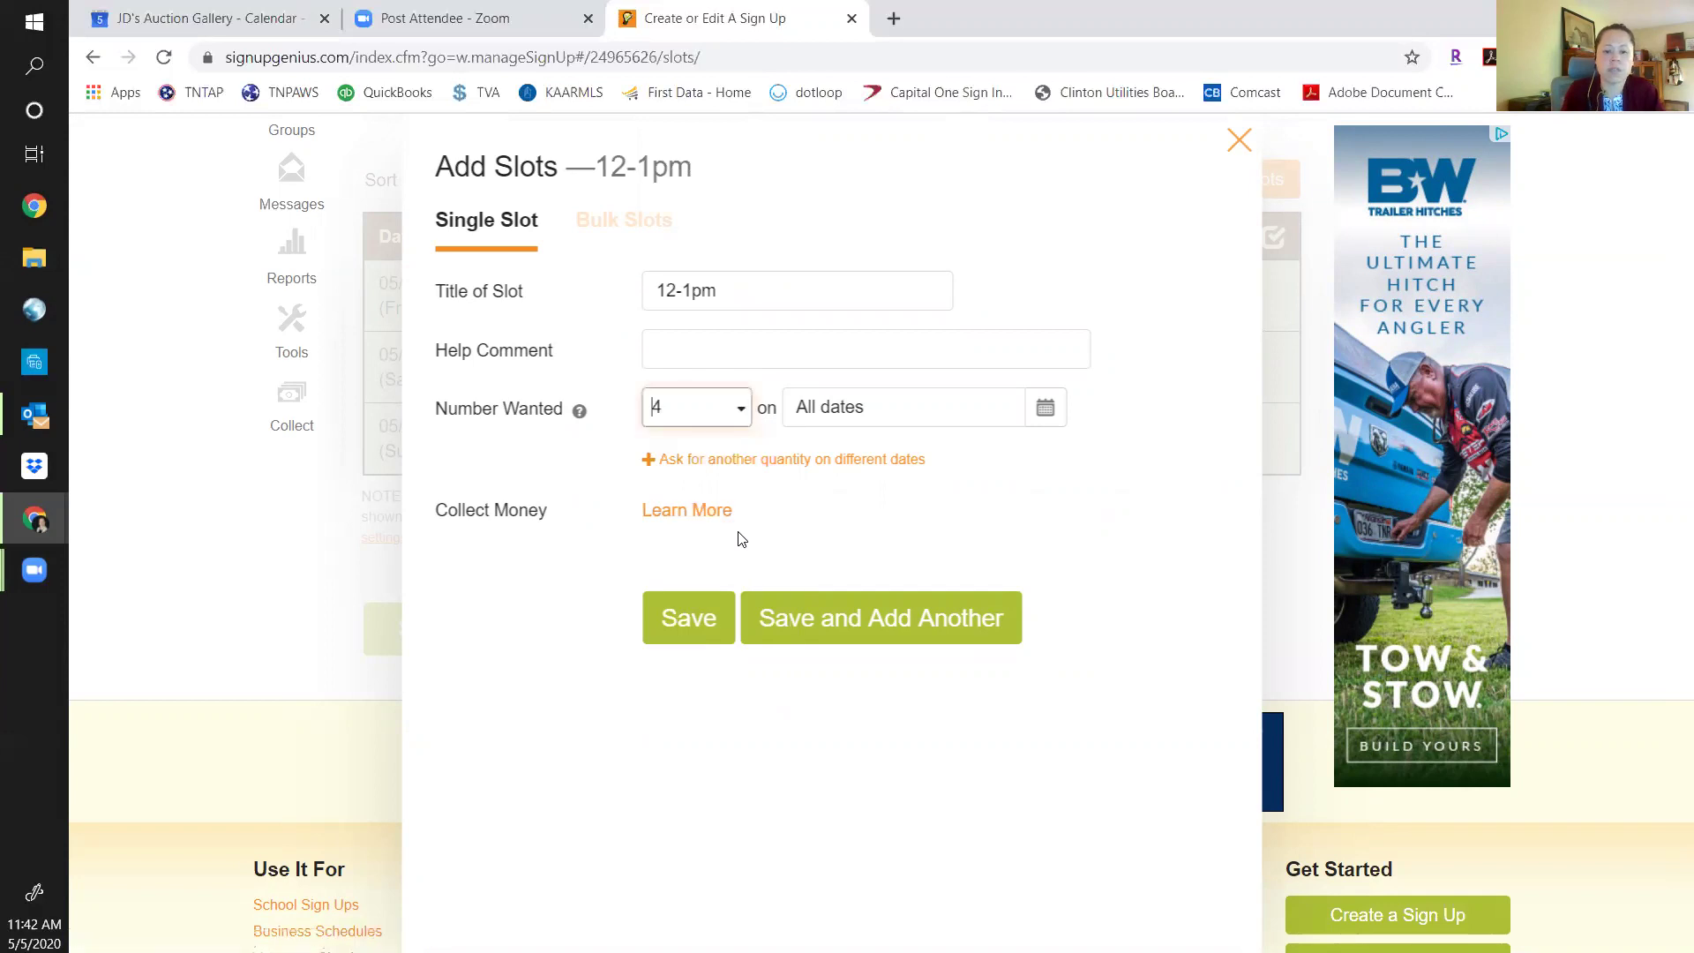
left_click(742, 410)
left_click_drag(789, 504, 795, 746)
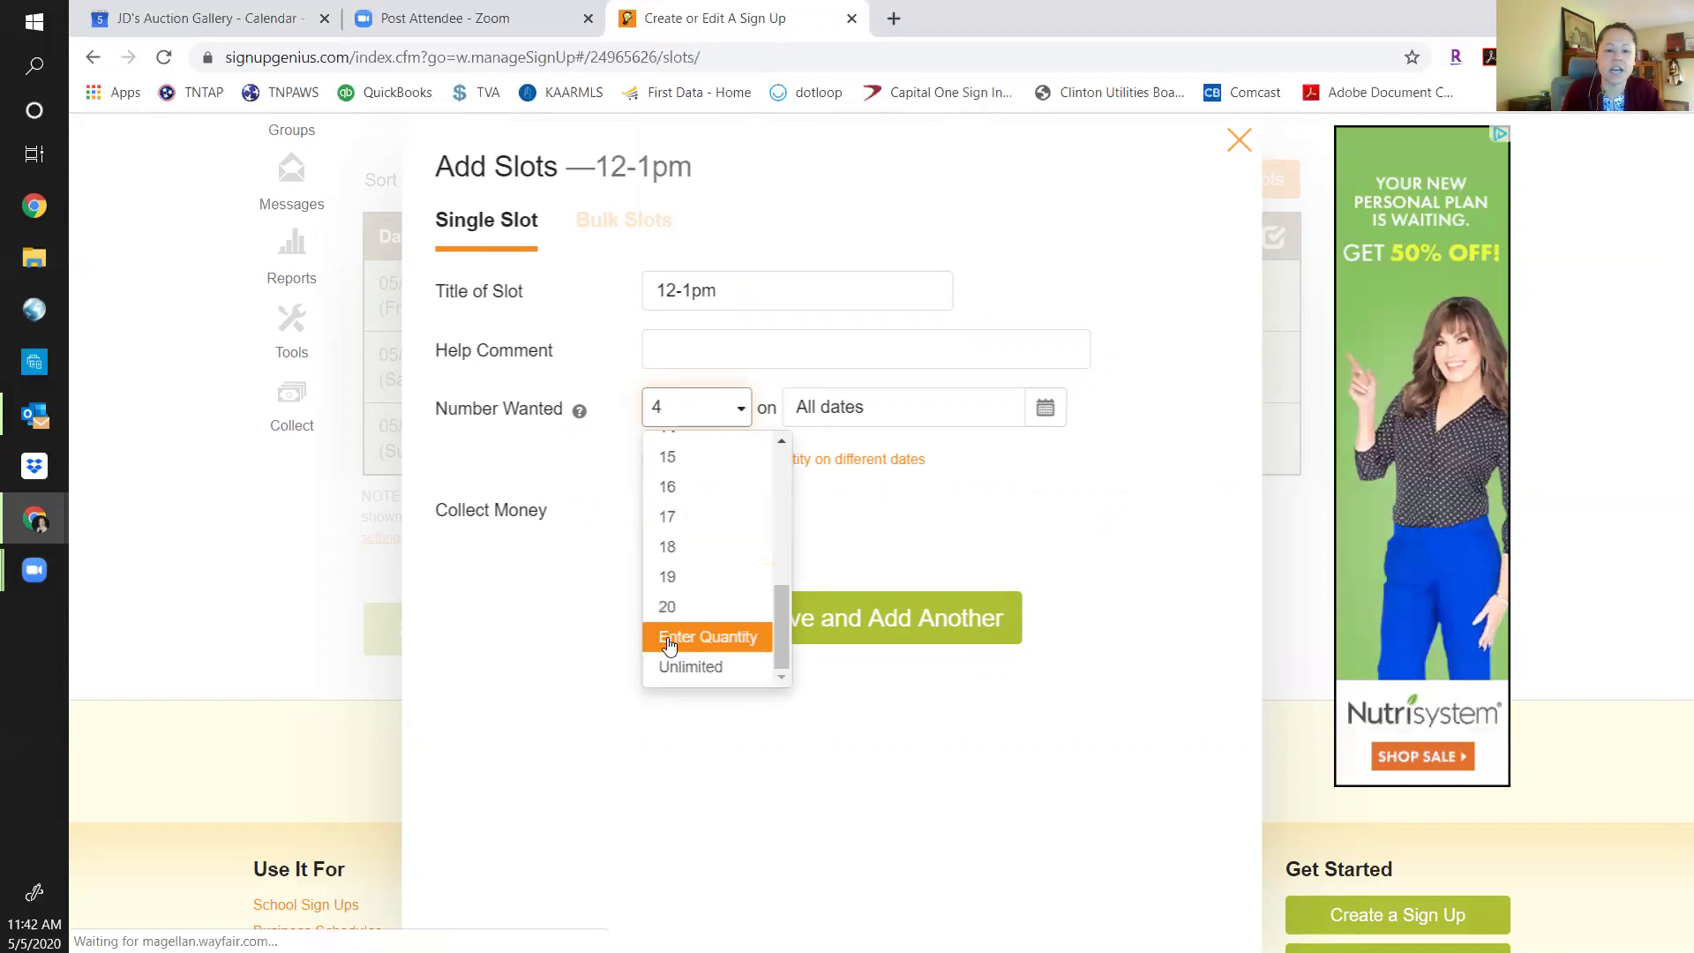
left_click_drag(782, 632, 782, 483)
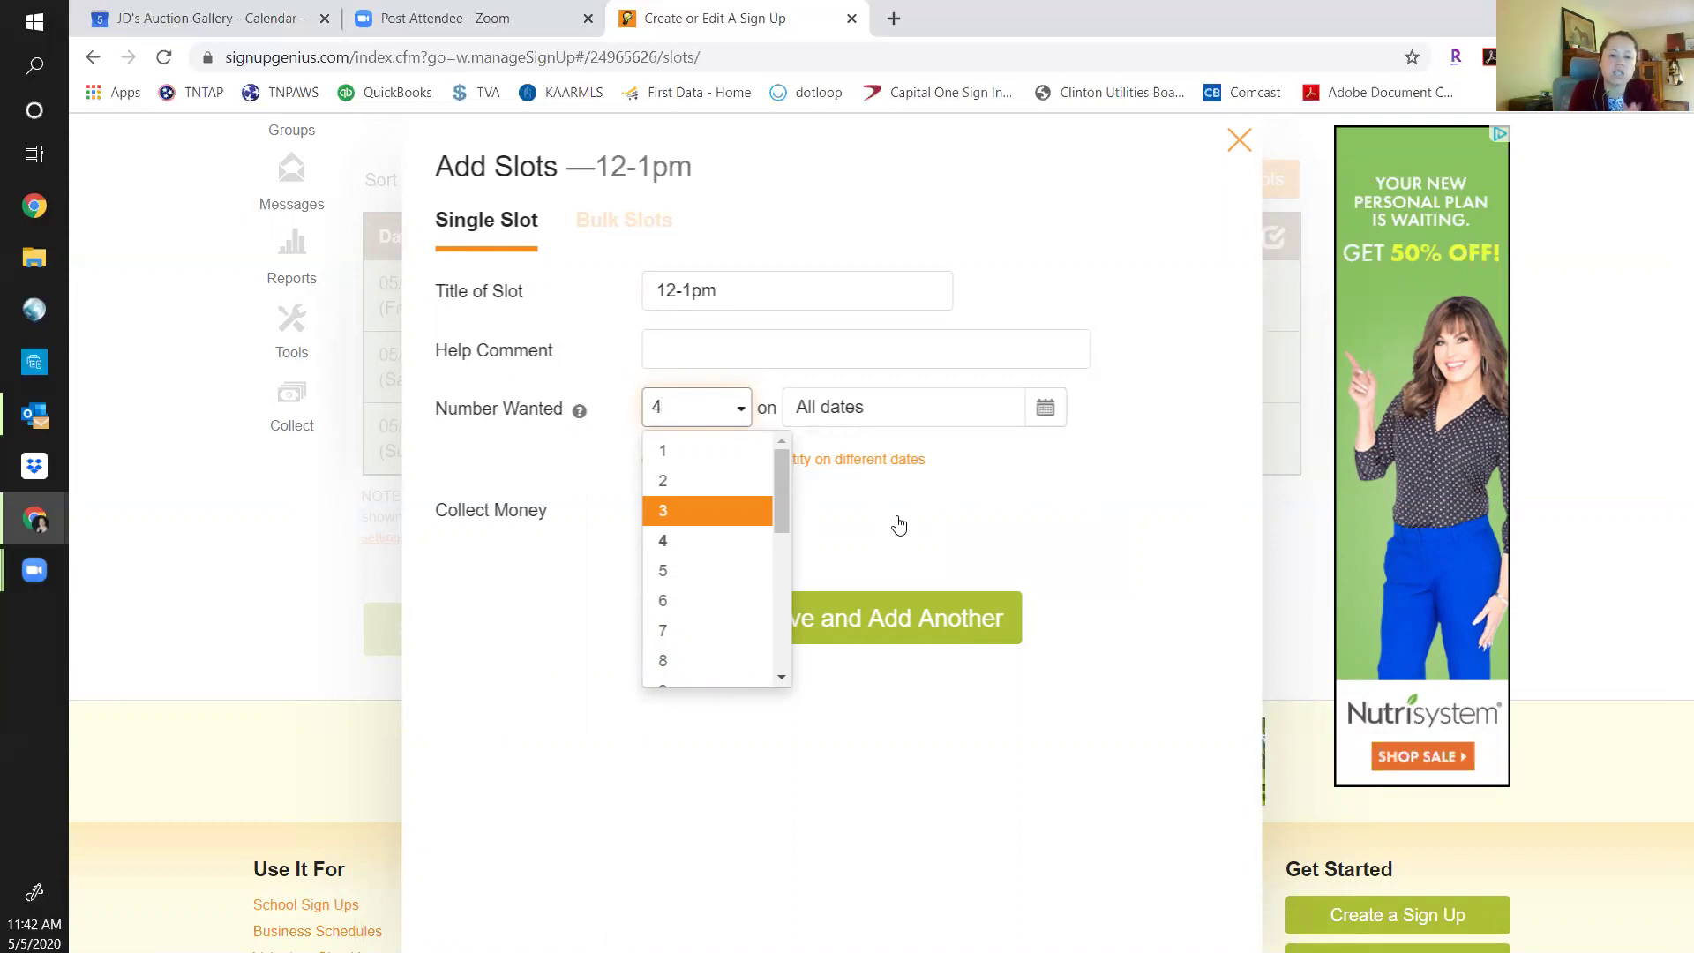
left_click(1059, 467)
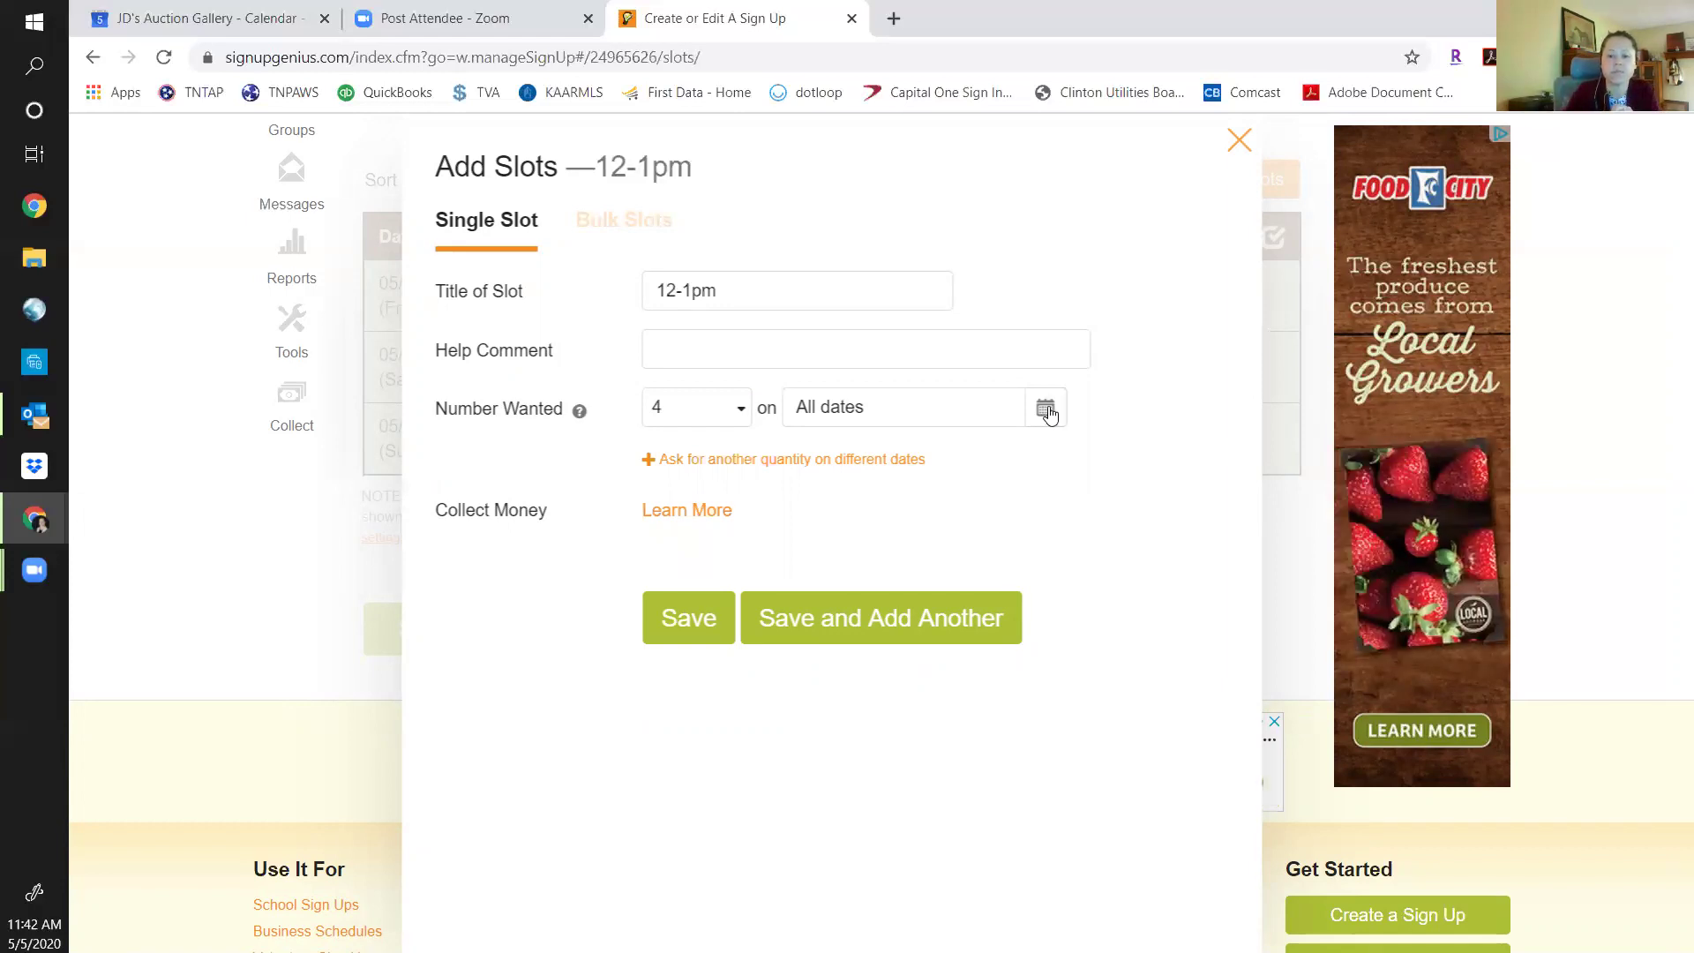
Limit the 12-1pm slot to Friday 05/22 and Sunday 05/24, dropping Saturday 05/23.
left_click(1047, 411)
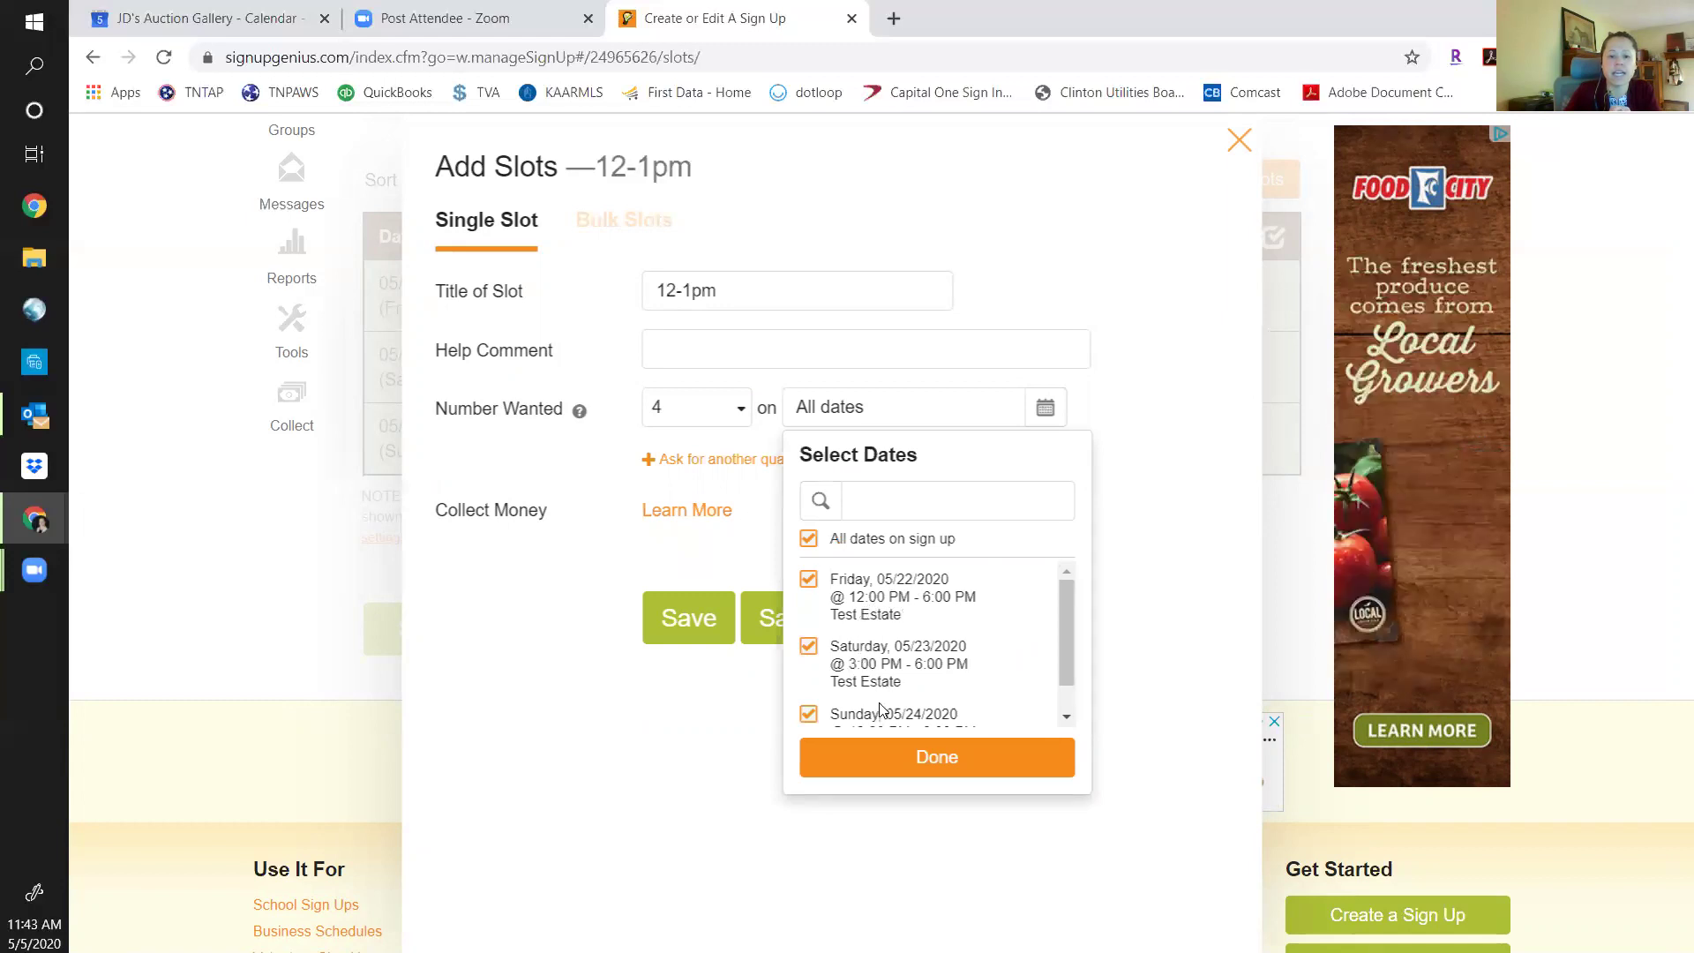
left_click_drag(1066, 610, 1068, 680)
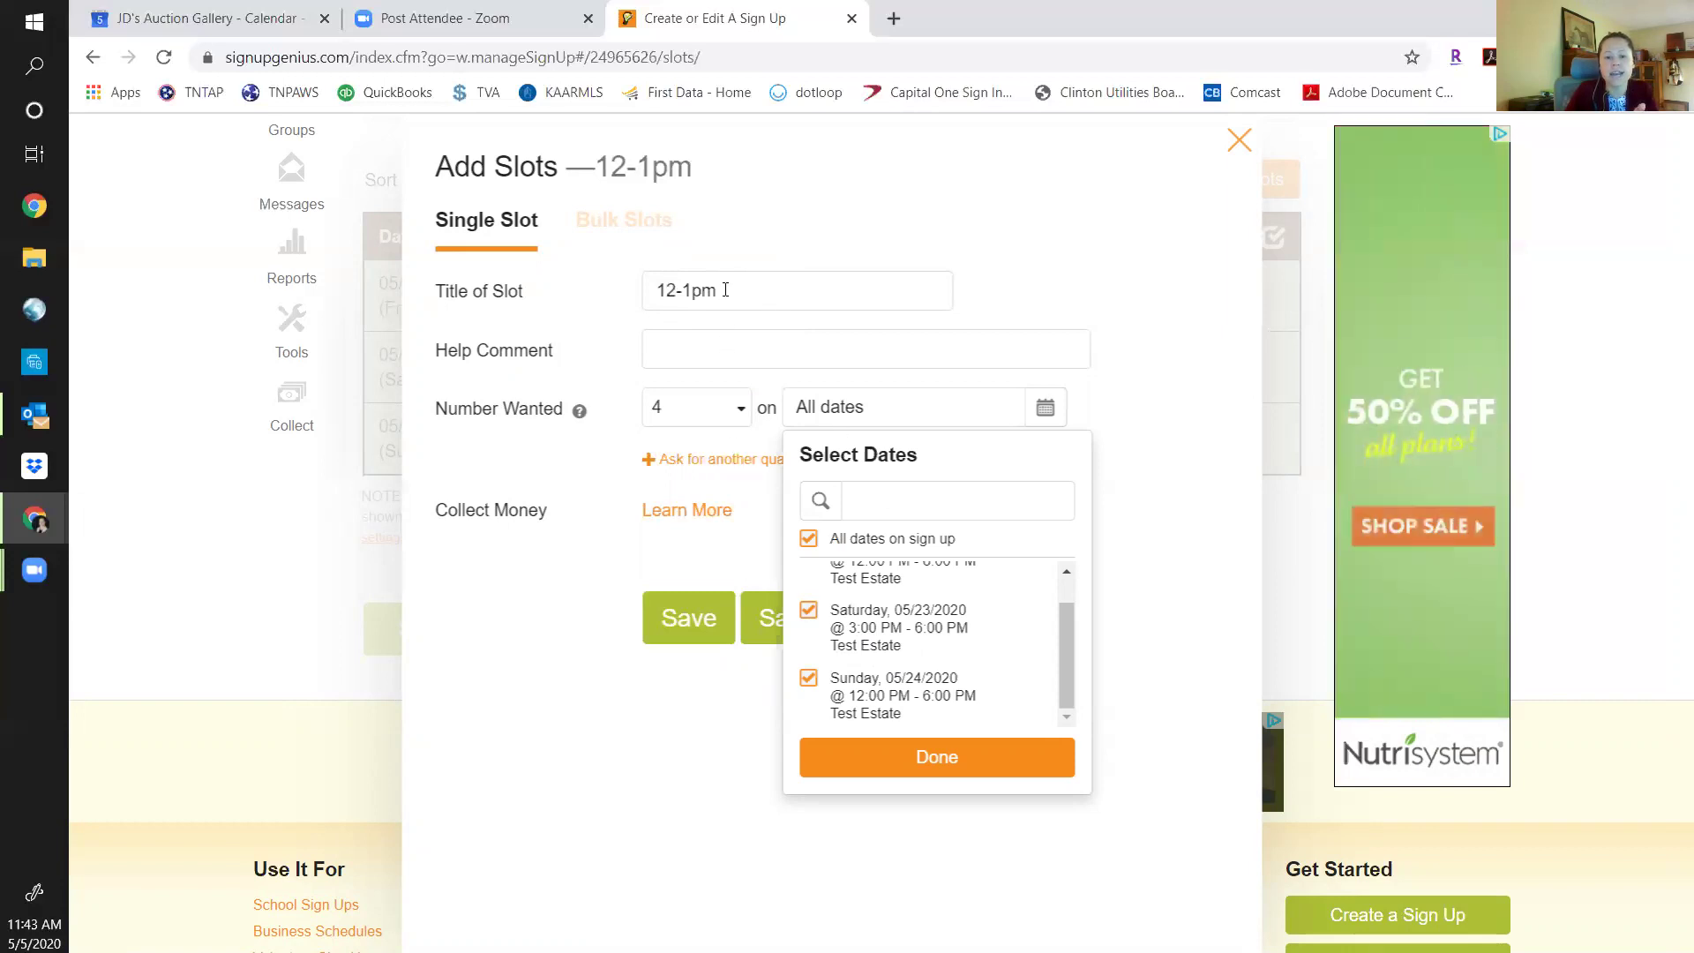
left_click(810, 618)
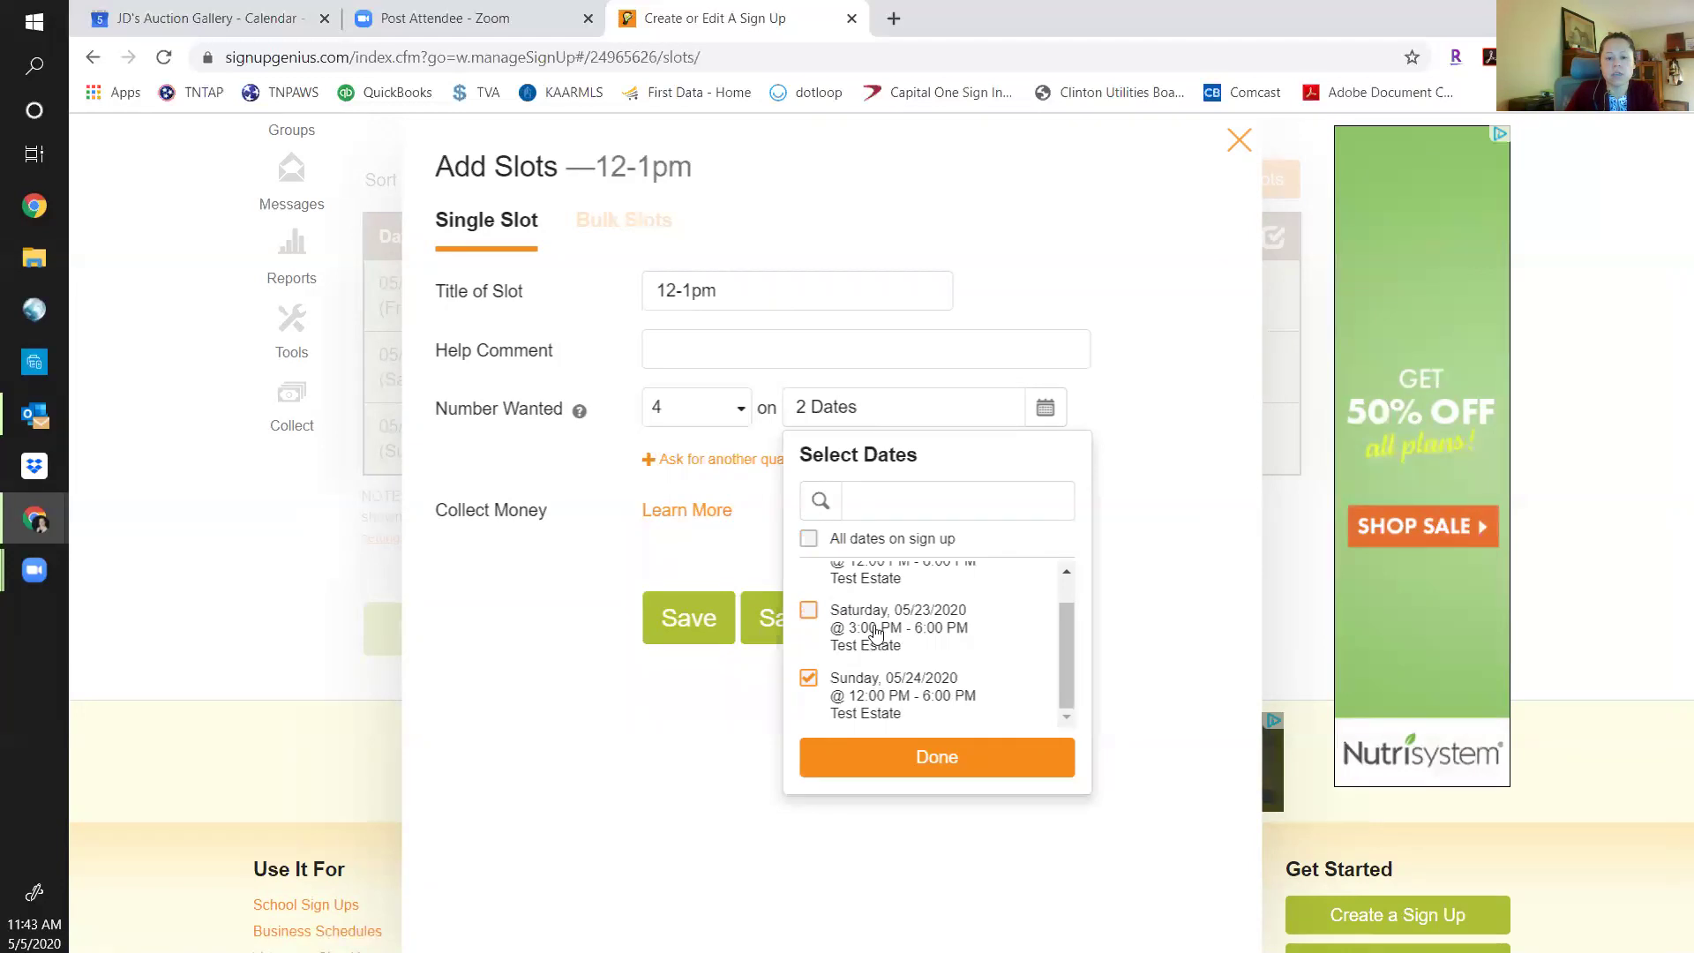
left_click_drag(1071, 650, 1071, 621)
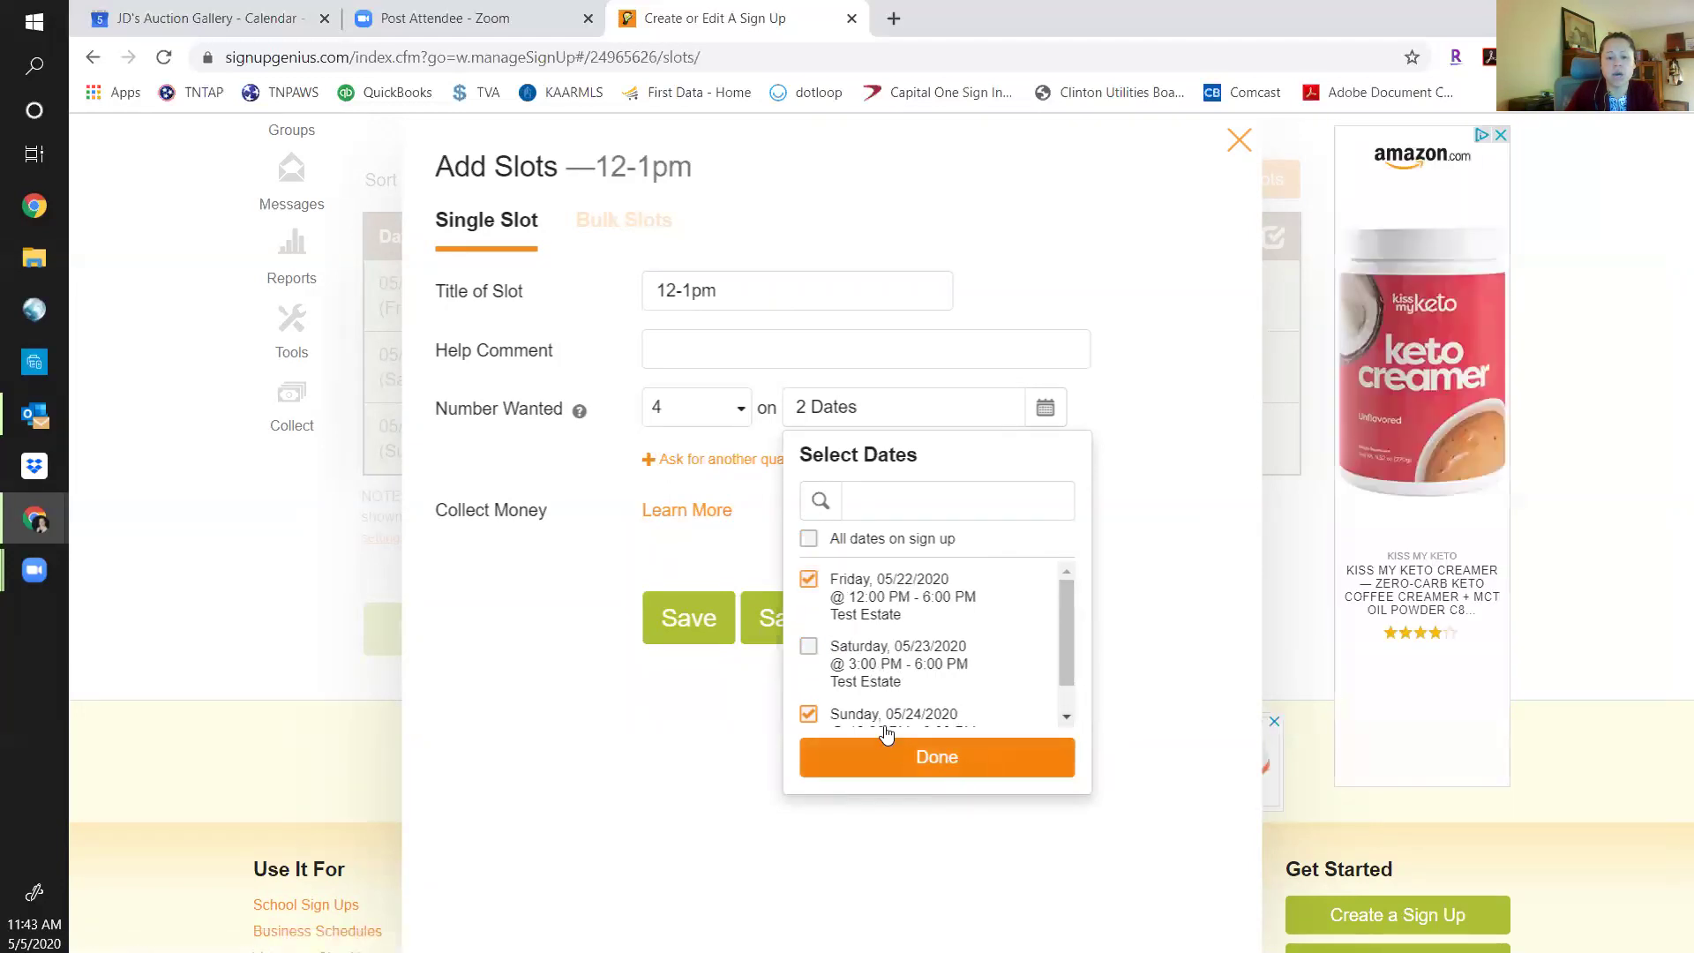
left_click_drag(1064, 650, 1064, 725)
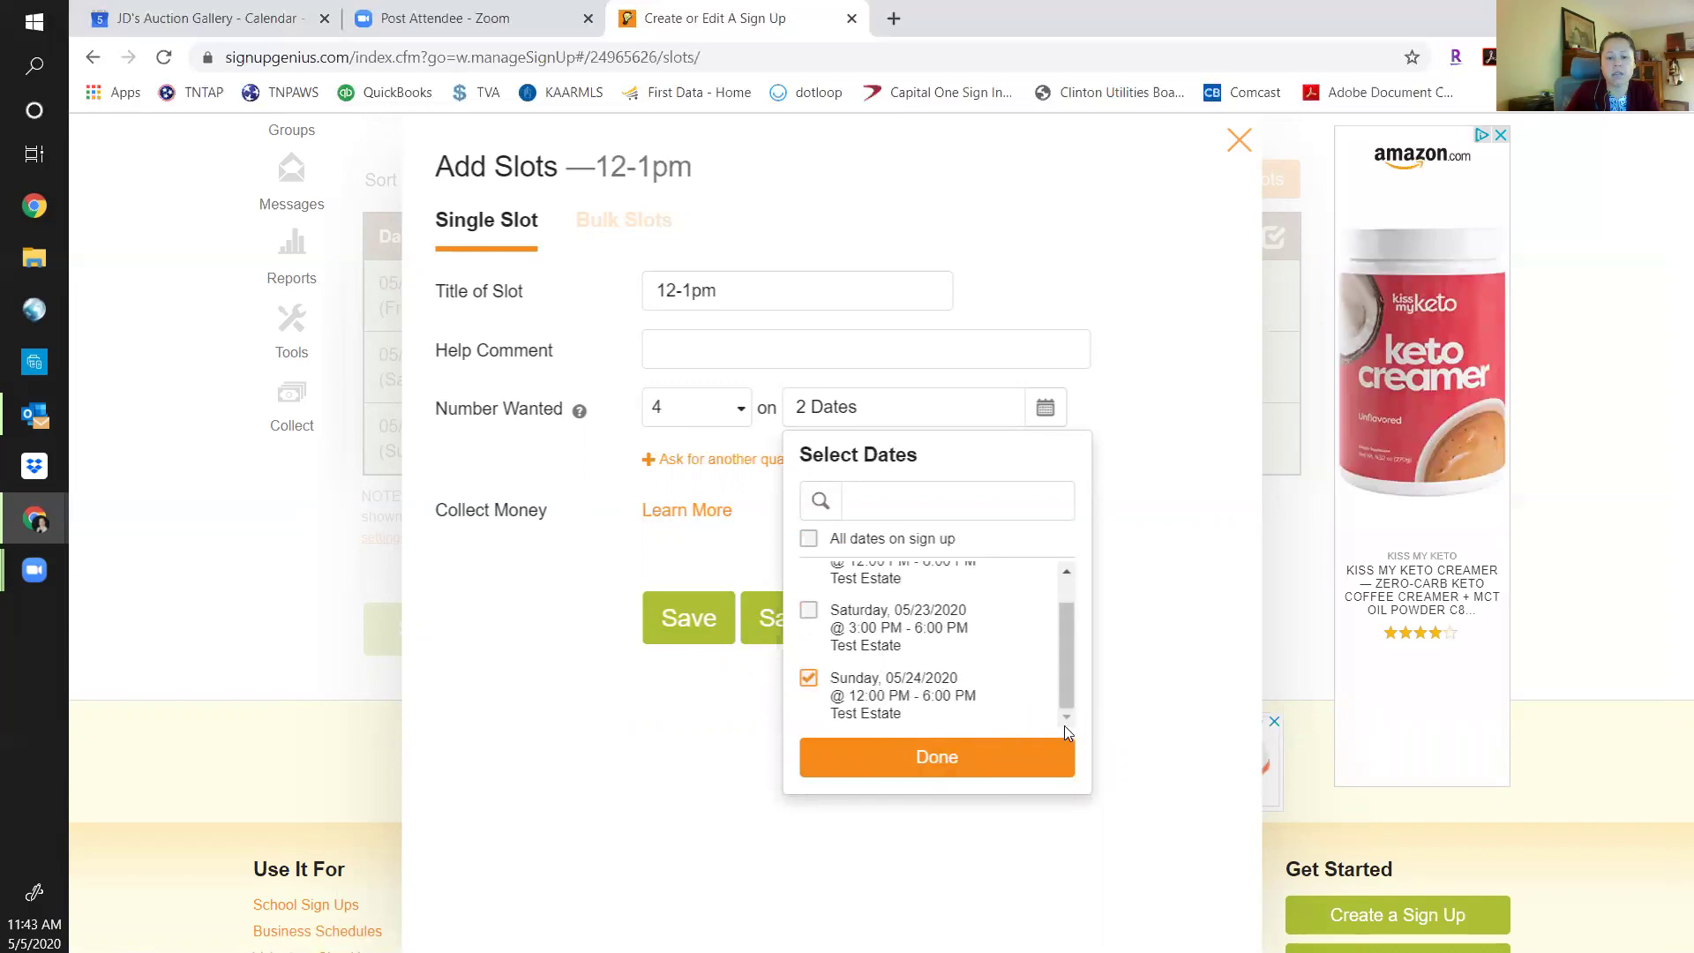
left_click(892, 766)
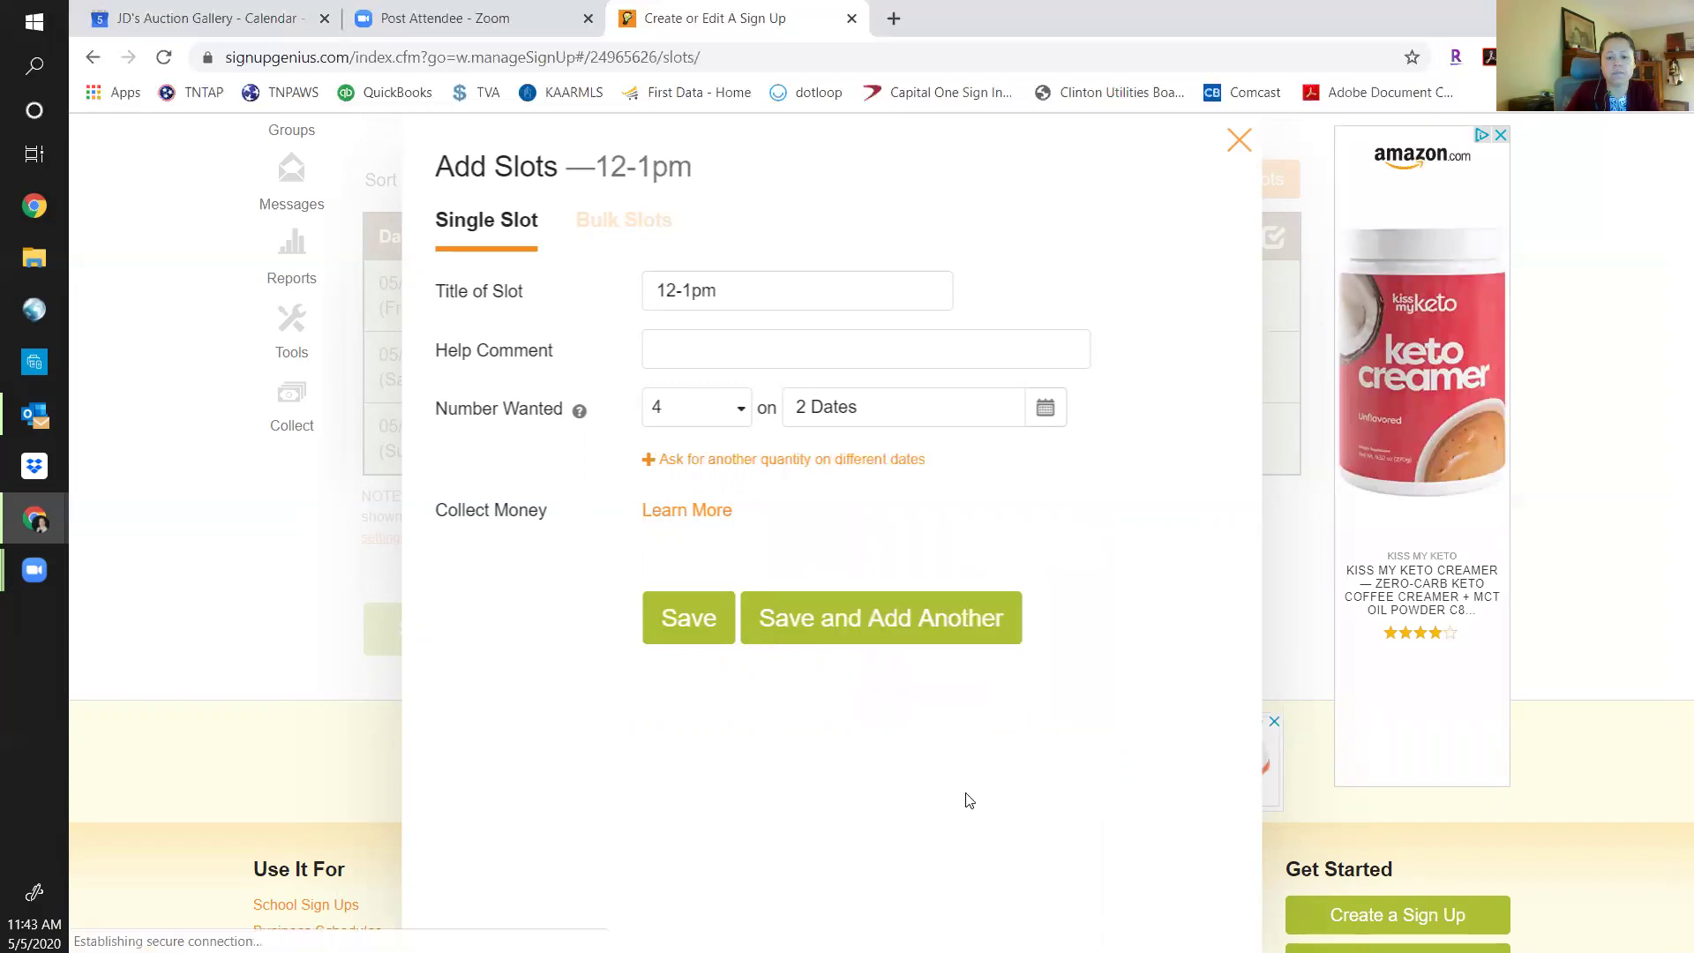
Save the 12-1pm slot and begin titling the next slot 1-2pm.
left_click(867, 623)
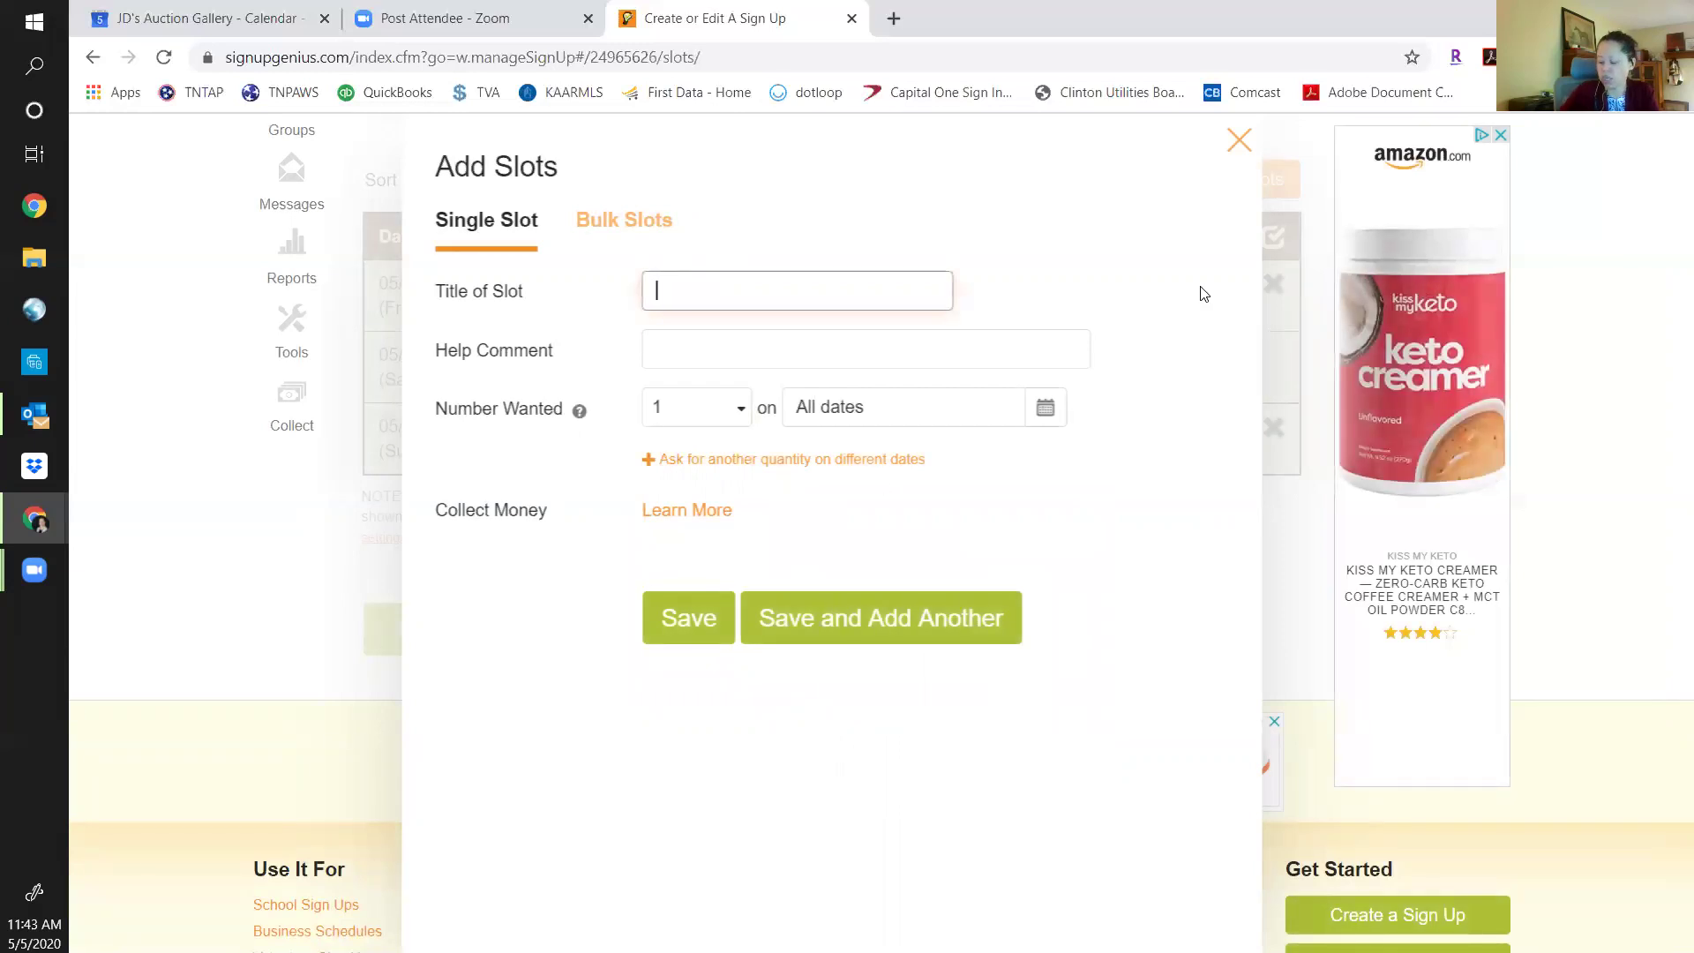
type("1-2o")
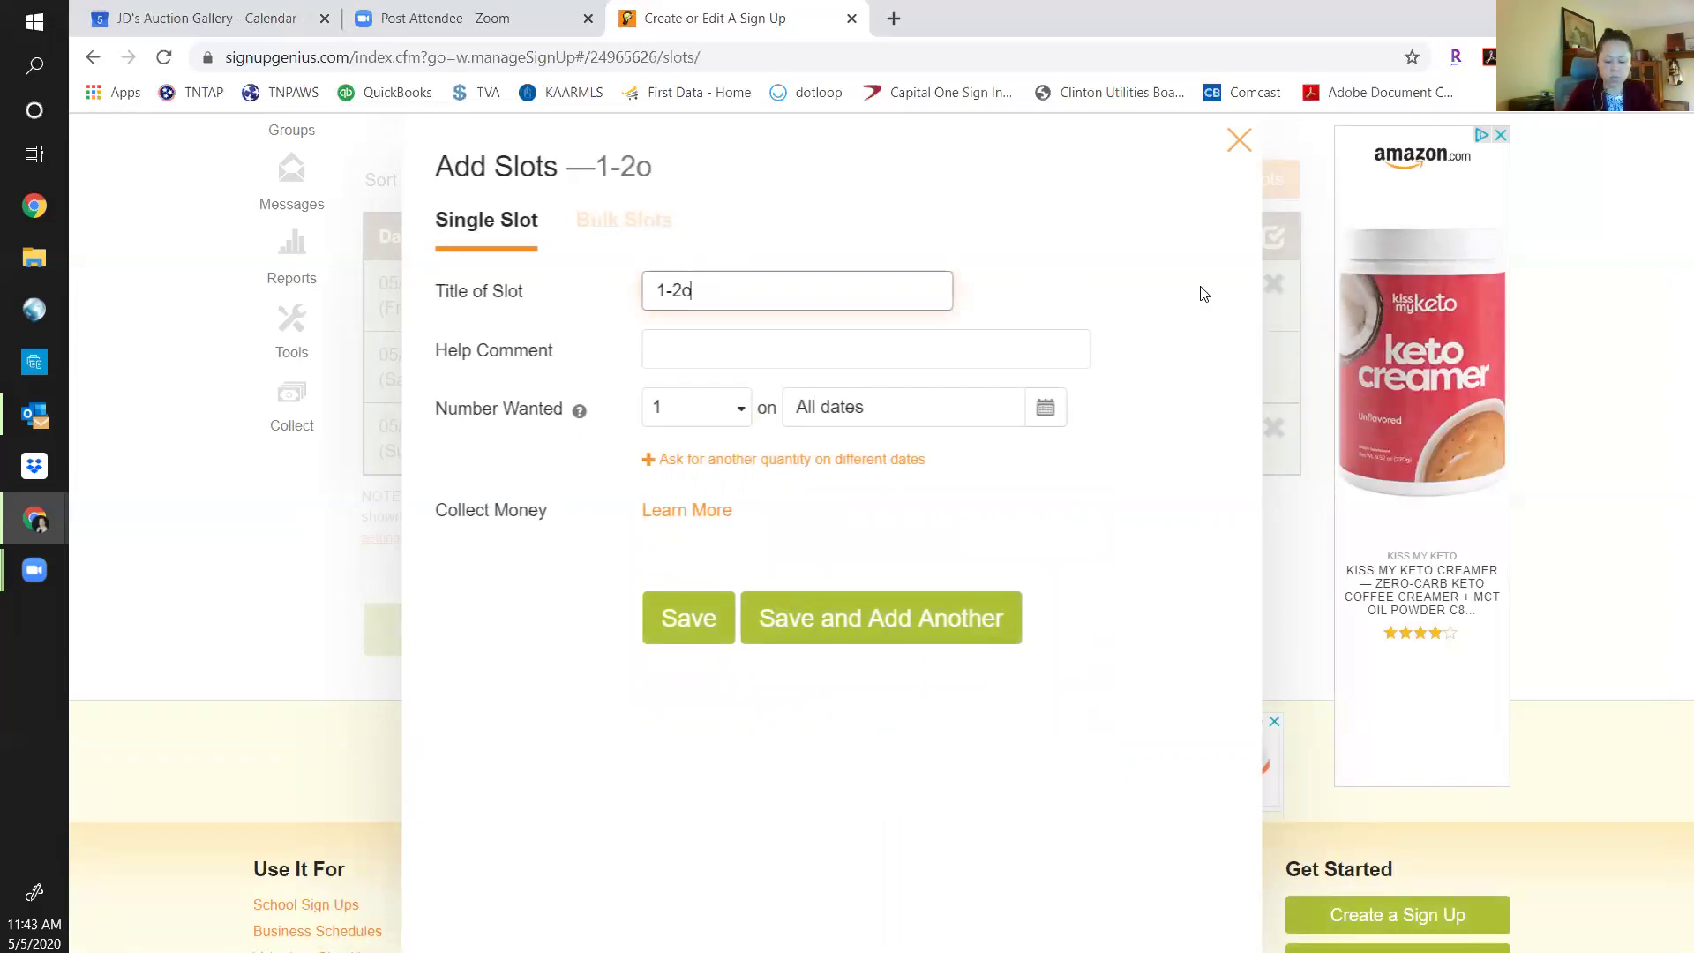
key("BackSpace")
Save the 1-2pm slot wanting 4 people on Friday and Sunday only.
type("pm")
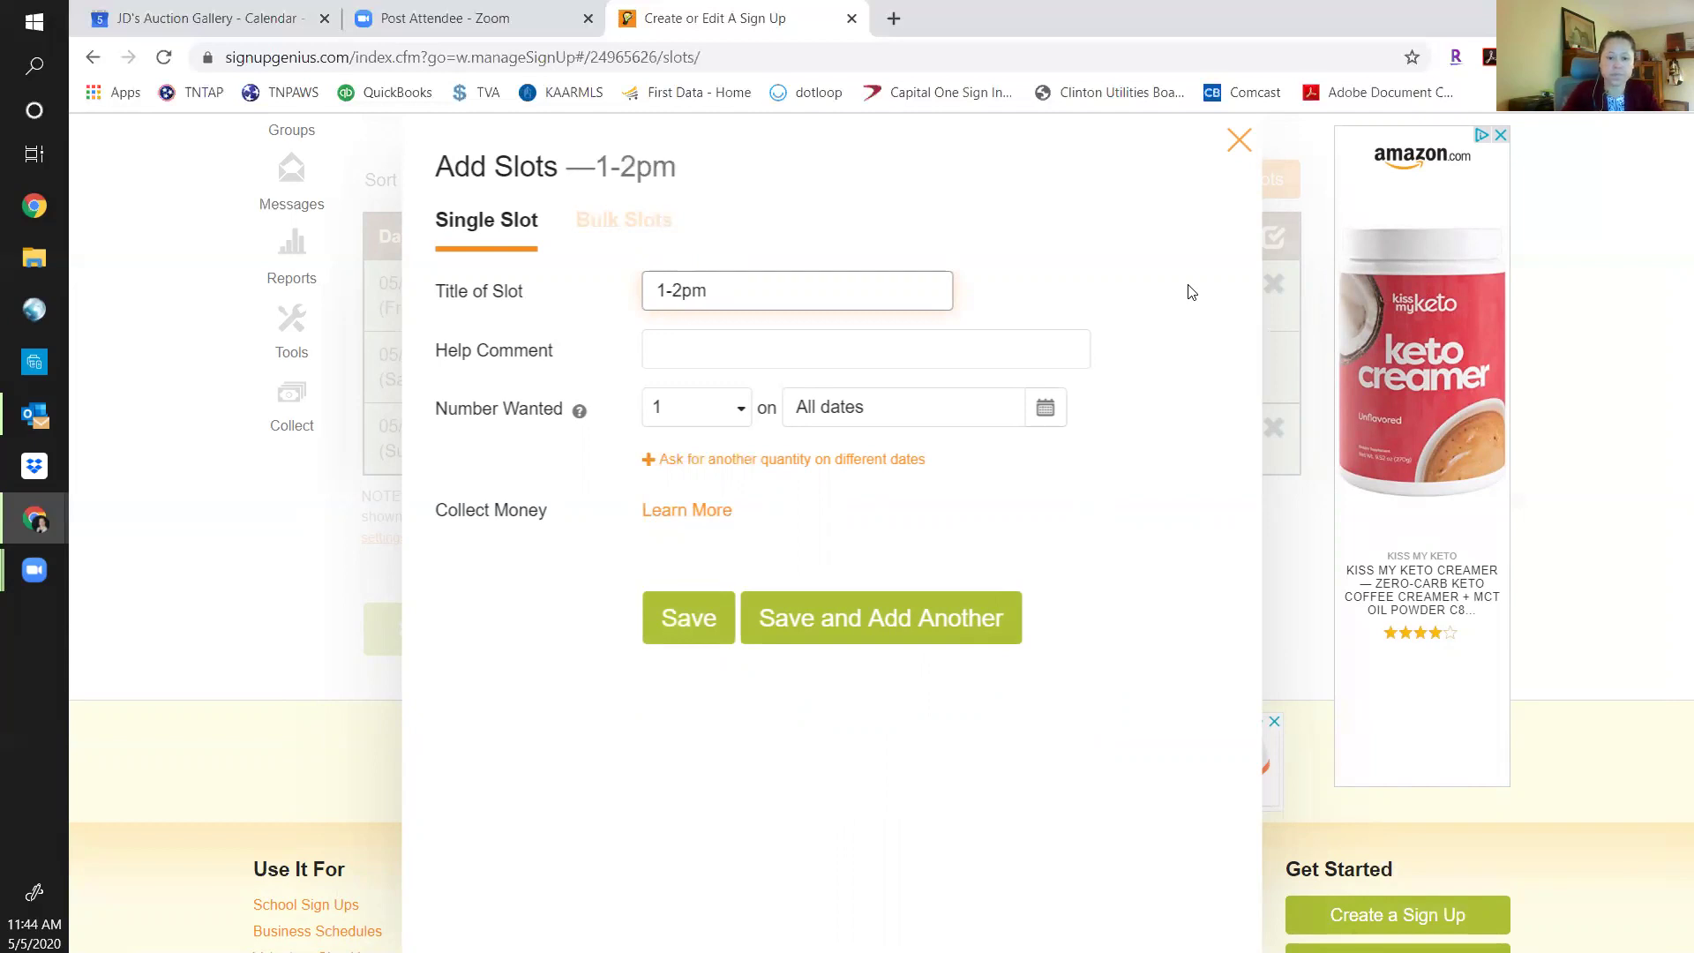
left_click(745, 417)
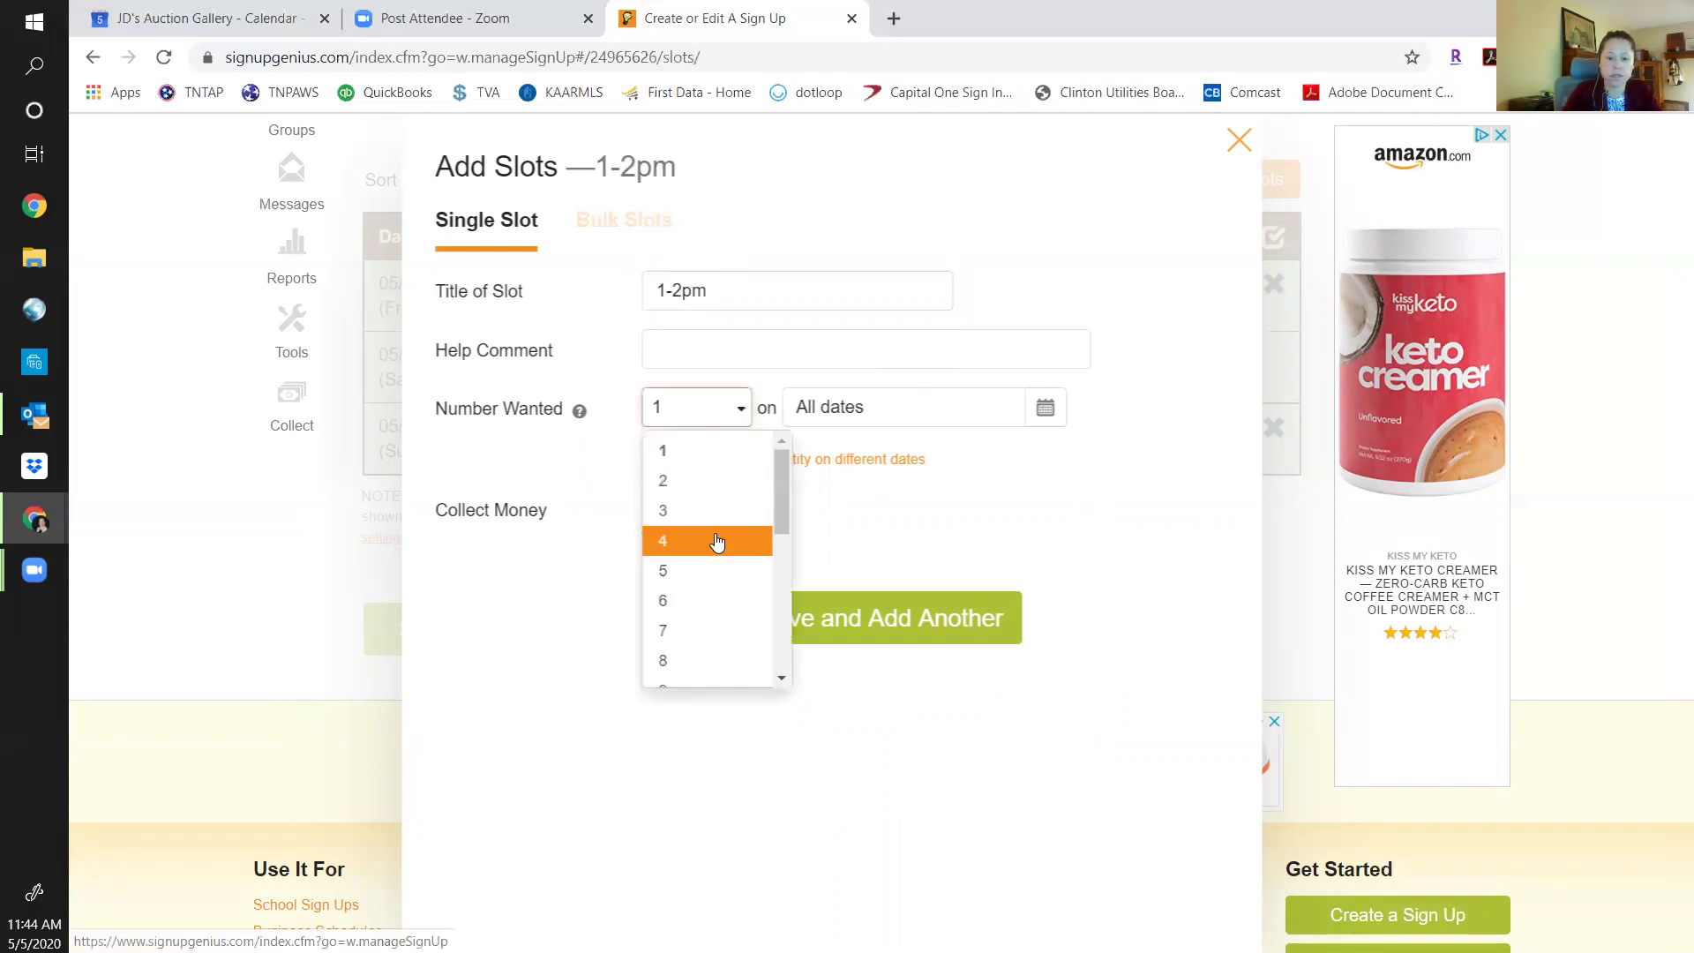
left_click(718, 540)
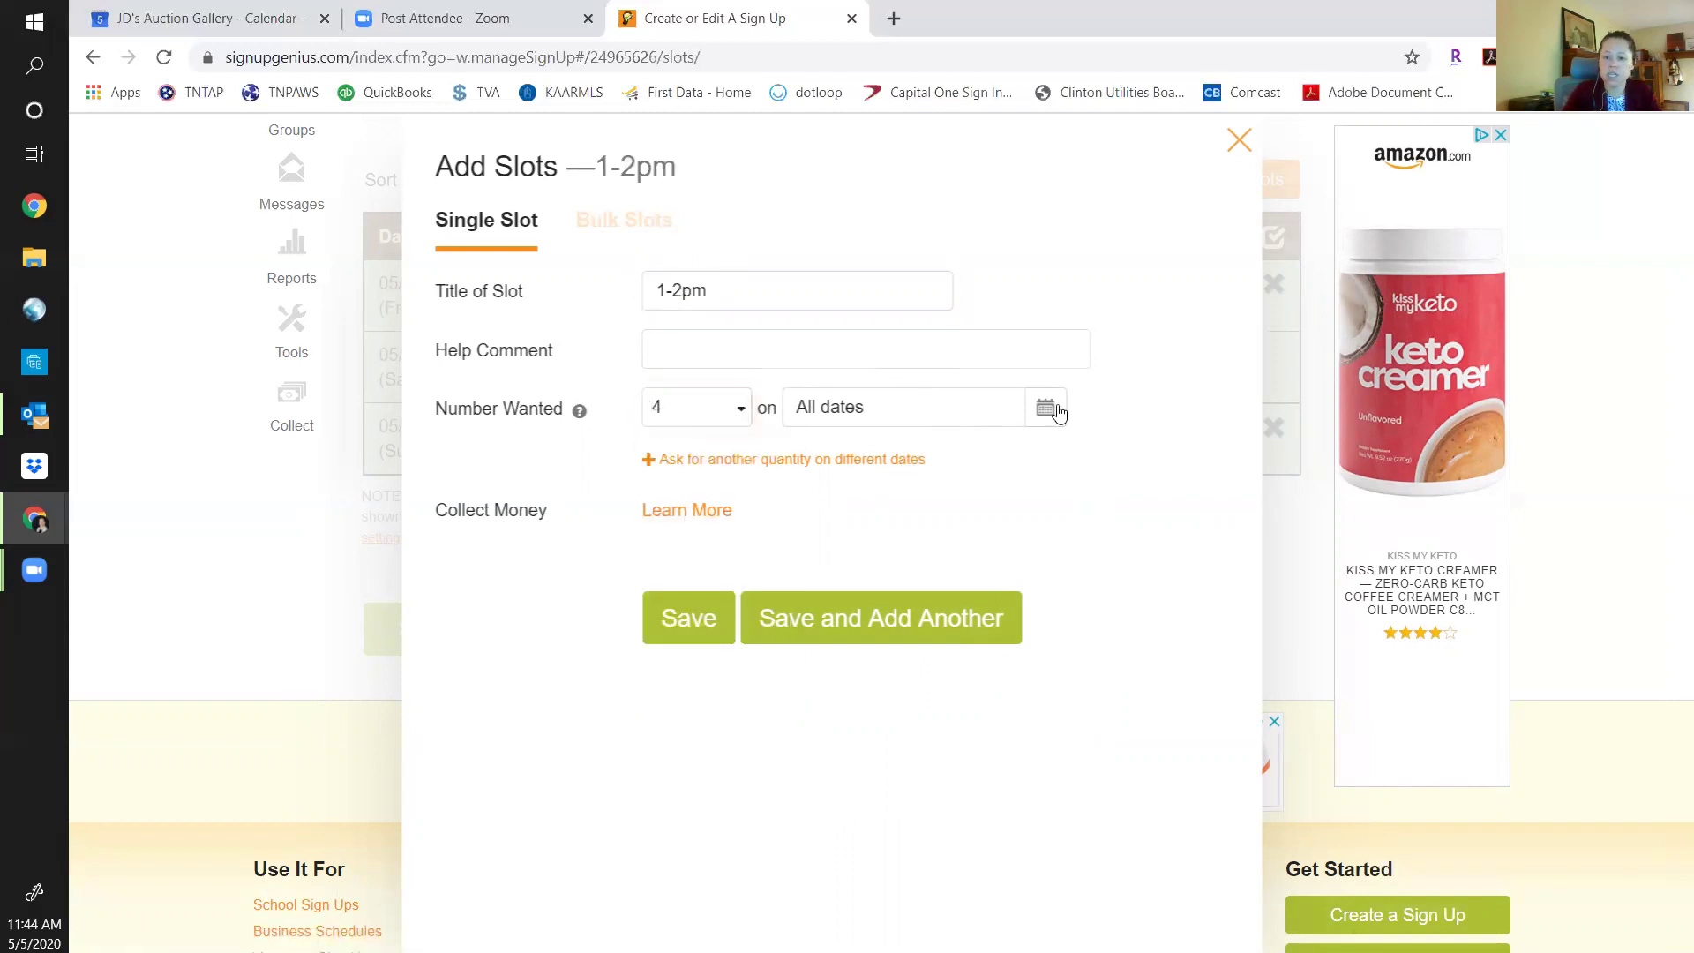
left_click(1046, 413)
left_click(806, 650)
left_click(958, 759)
left_click(776, 618)
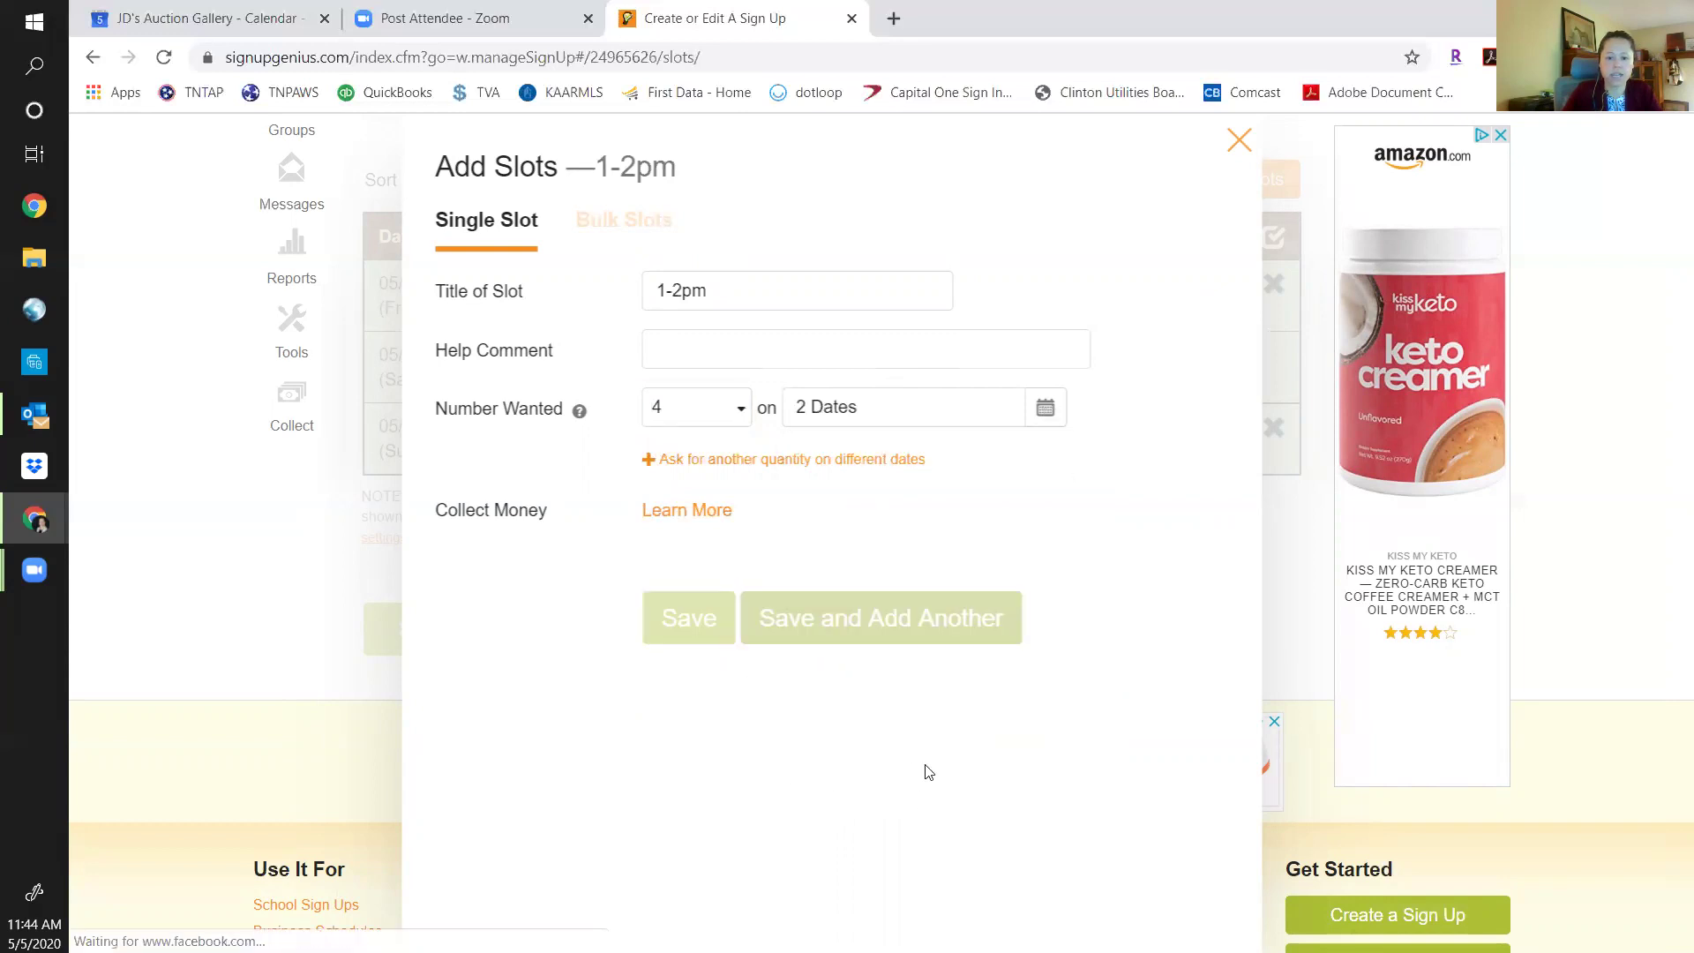
Save a 2-3pm slot wanting 4 people, excluding Saturday 05/23.
type("2-3pm")
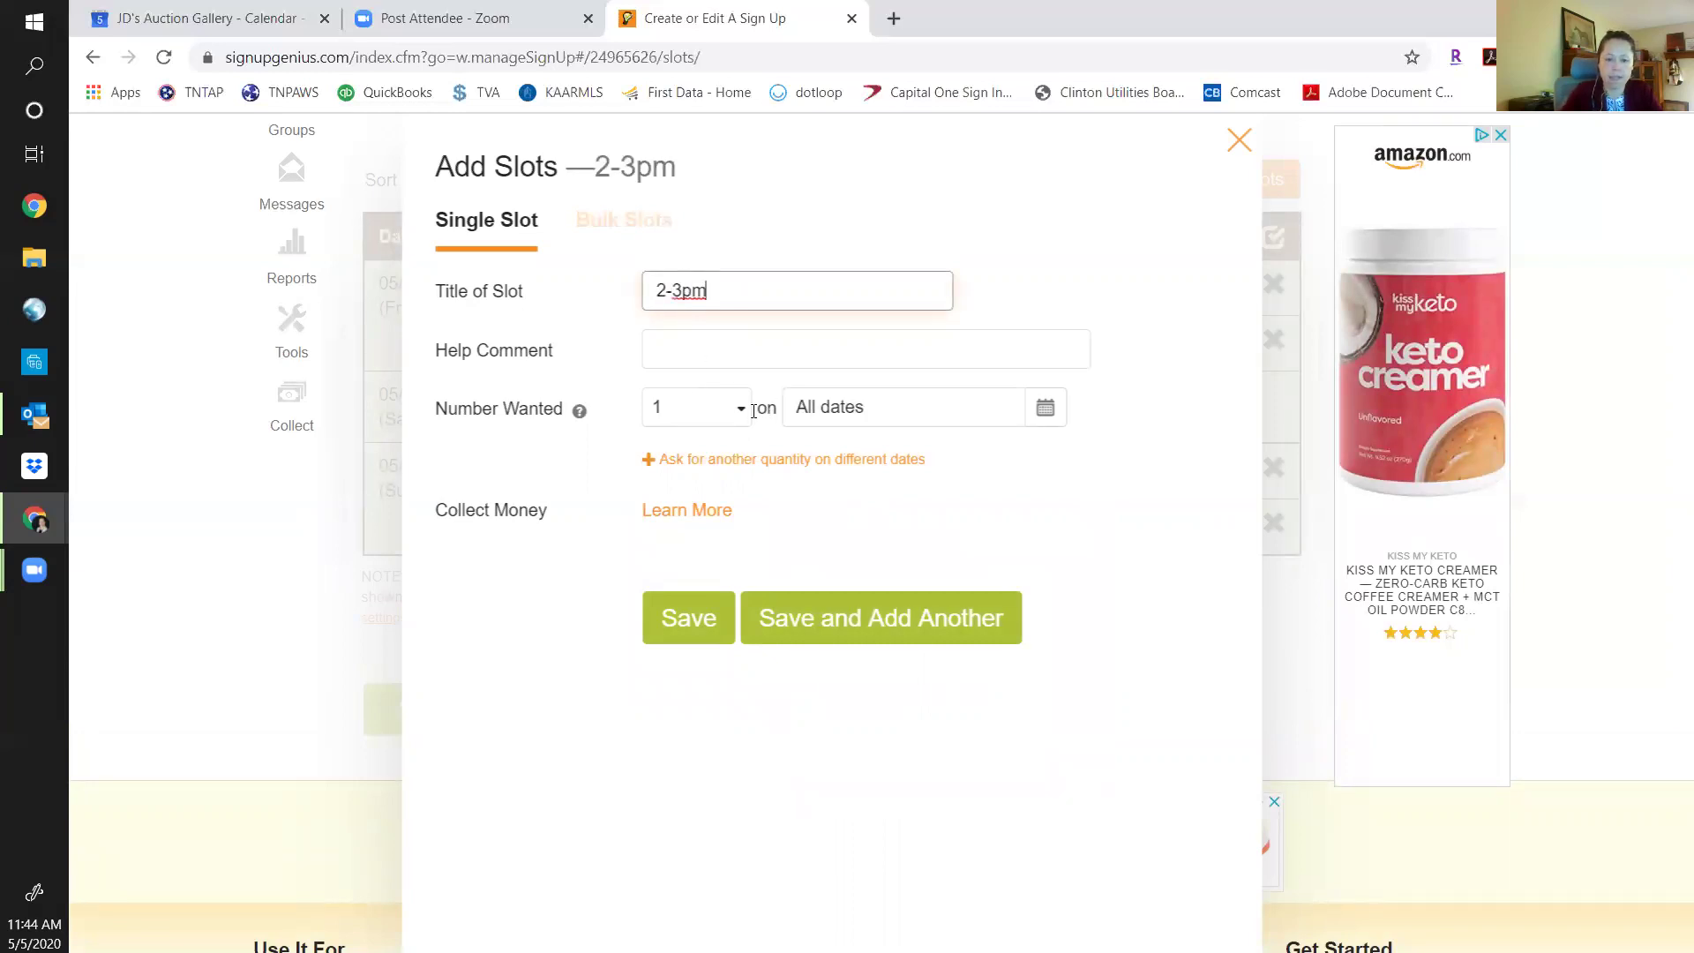
left_click(750, 408)
left_click(706, 539)
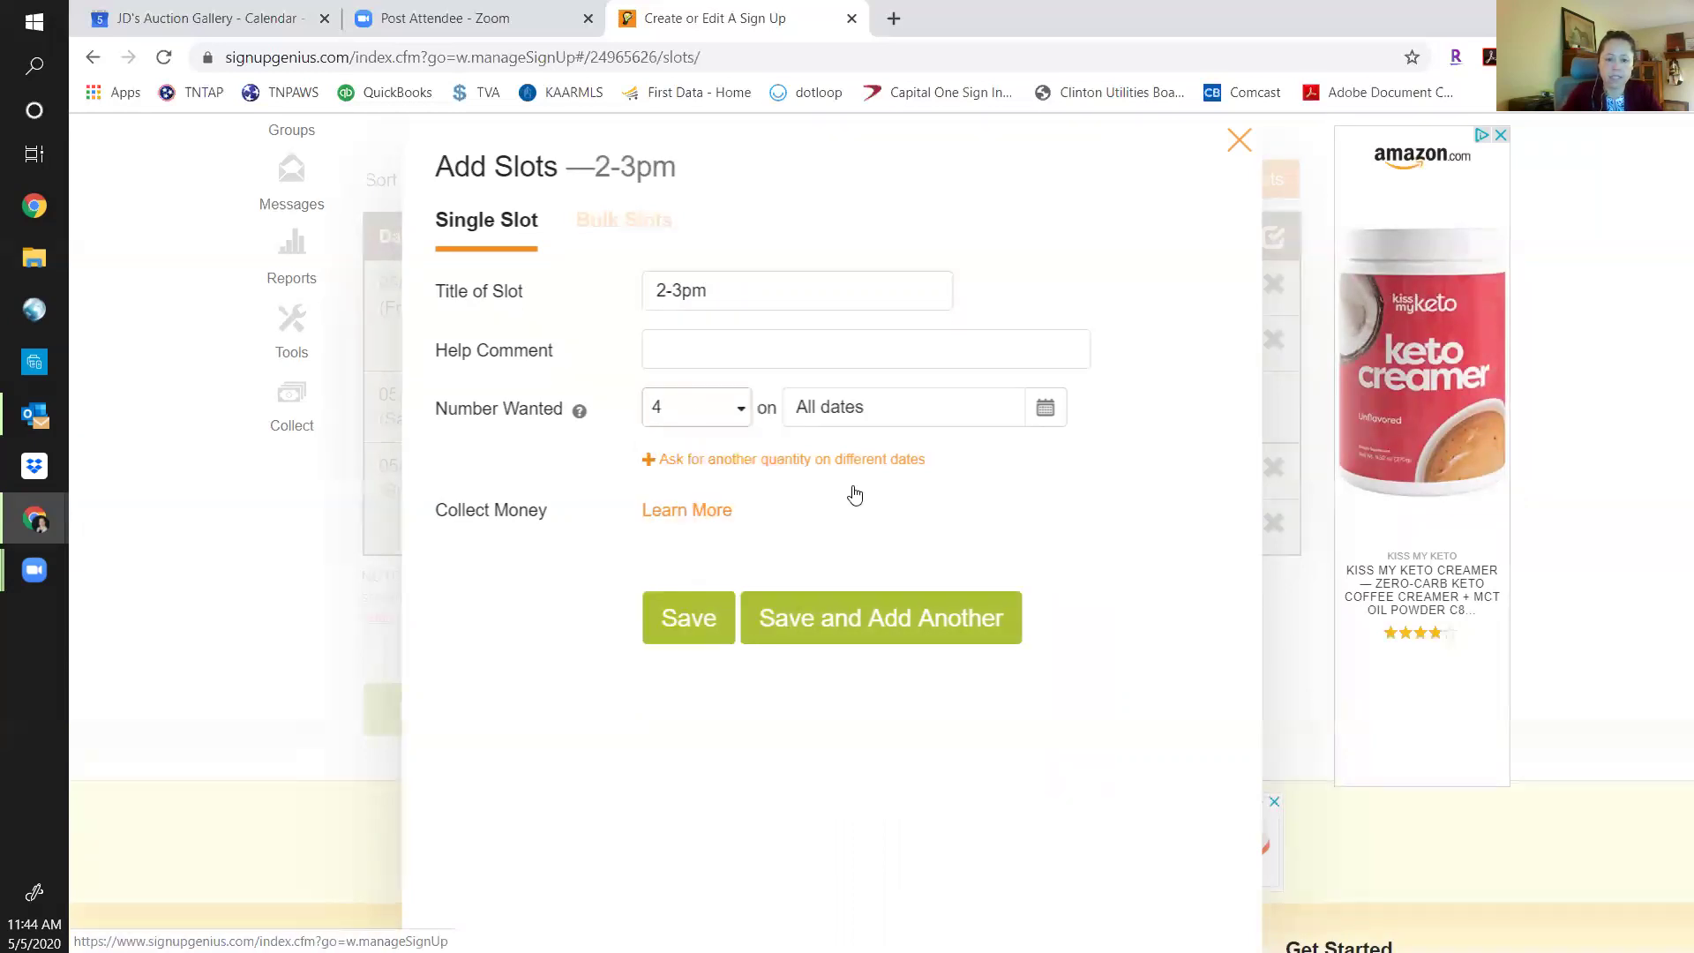
left_click(1044, 413)
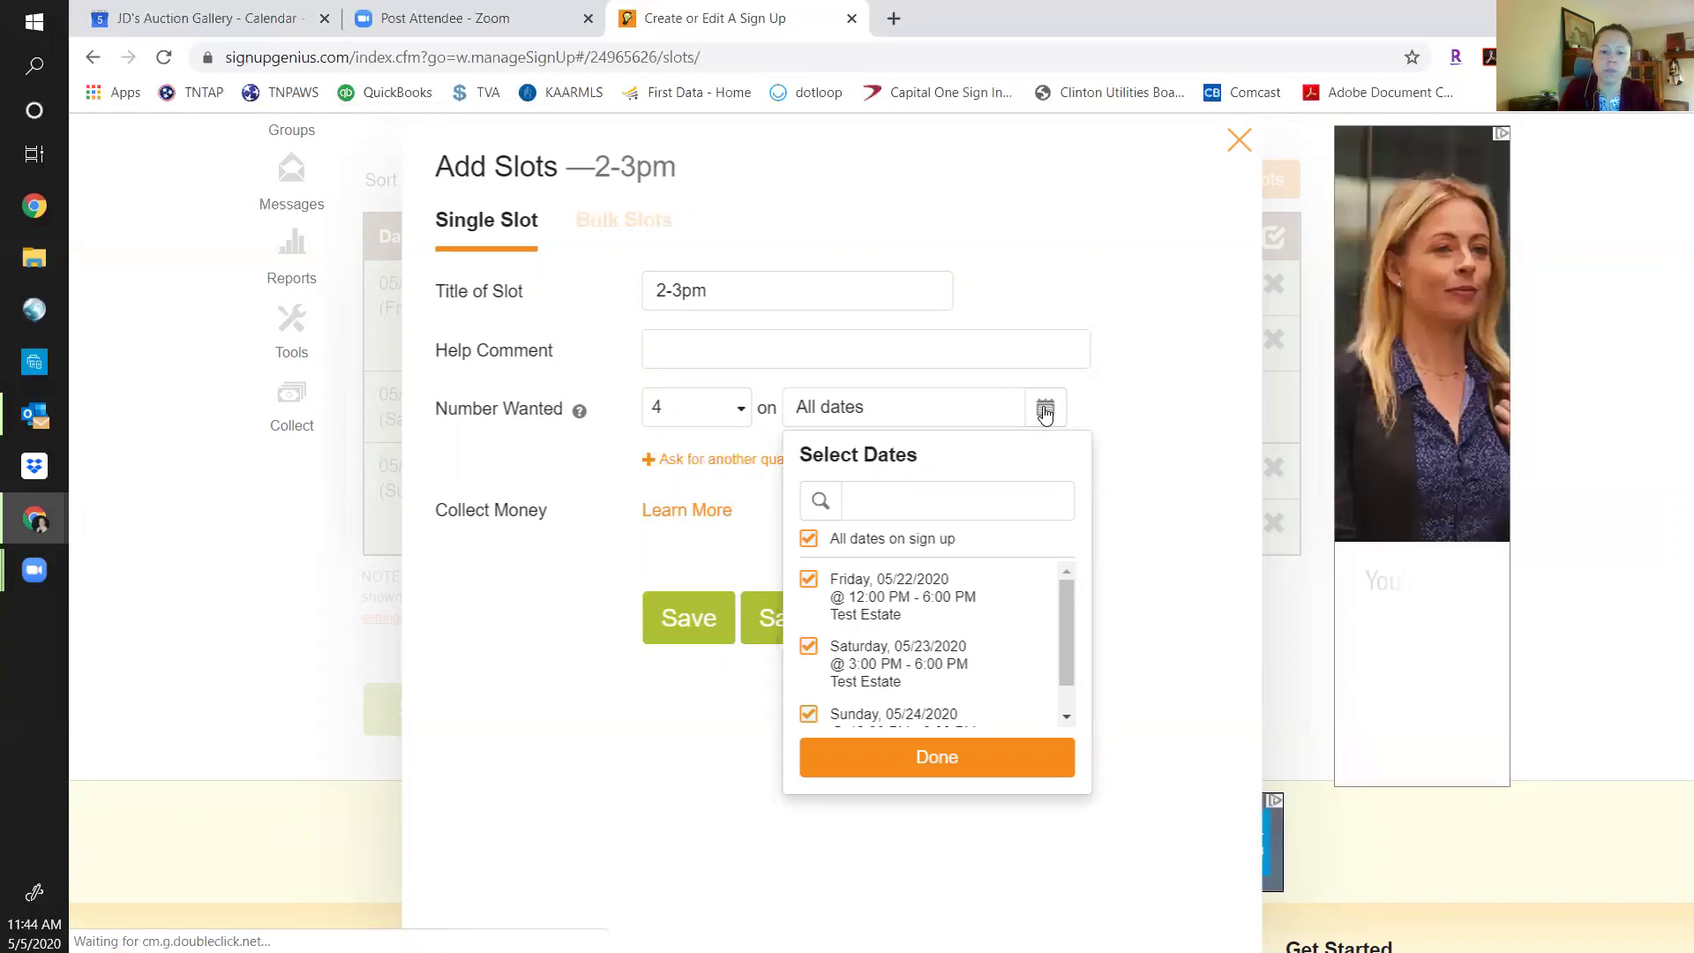
left_click(809, 648)
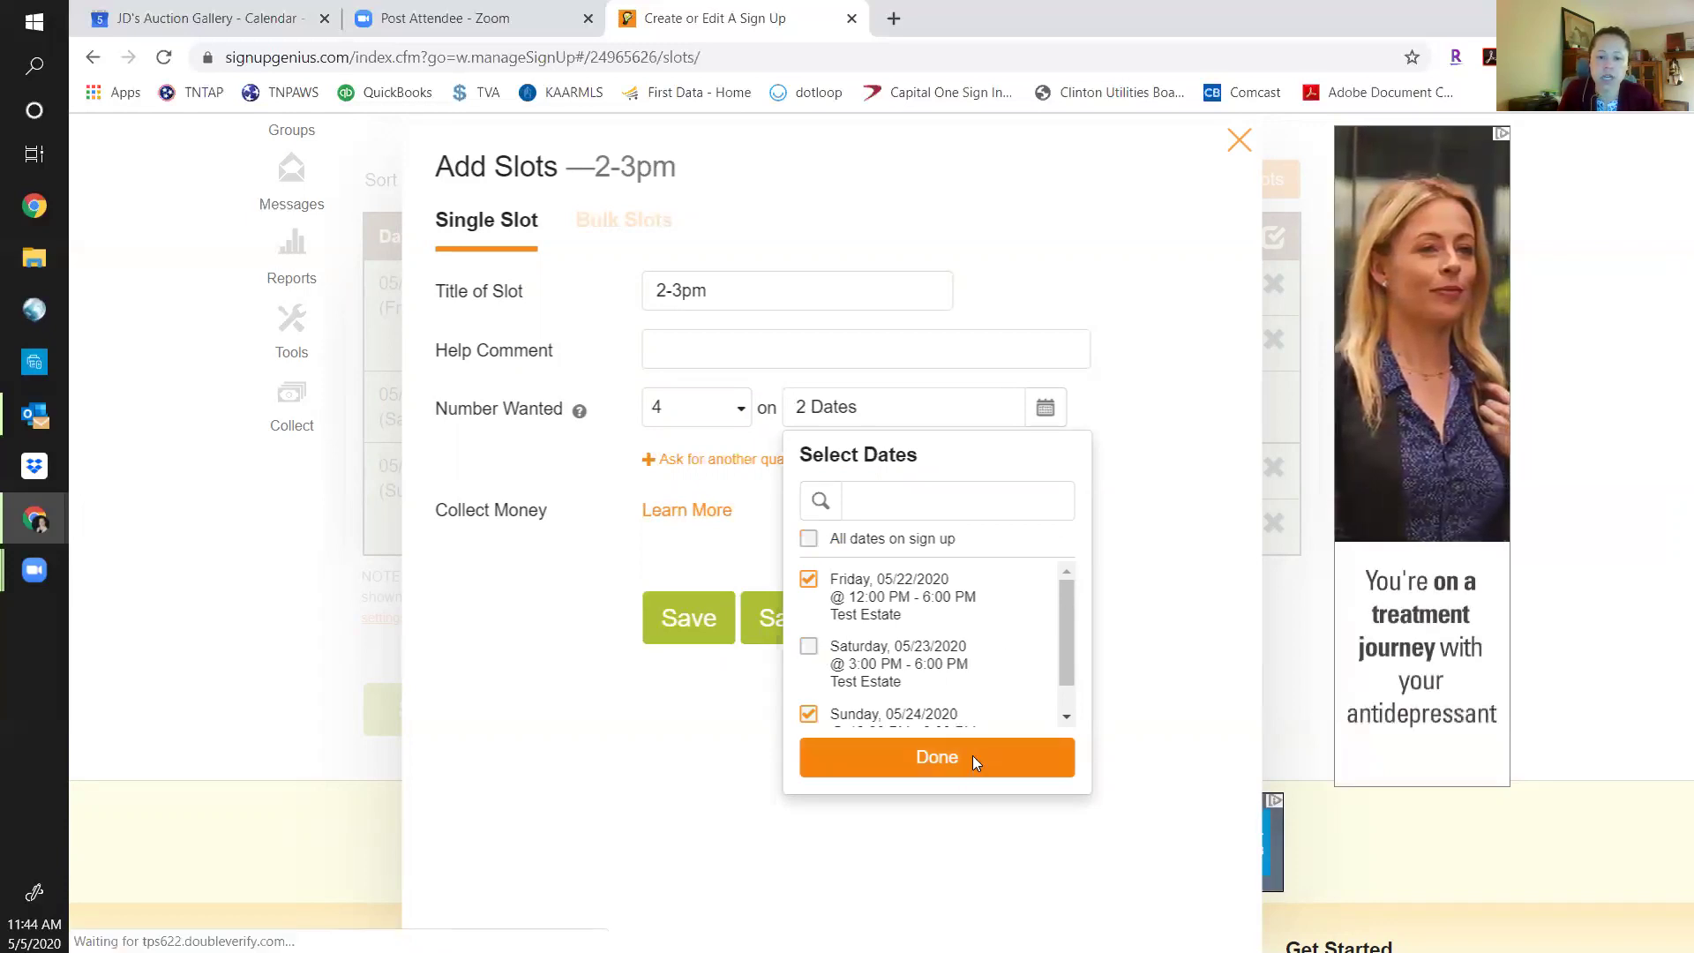
left_click(973, 755)
left_click(848, 622)
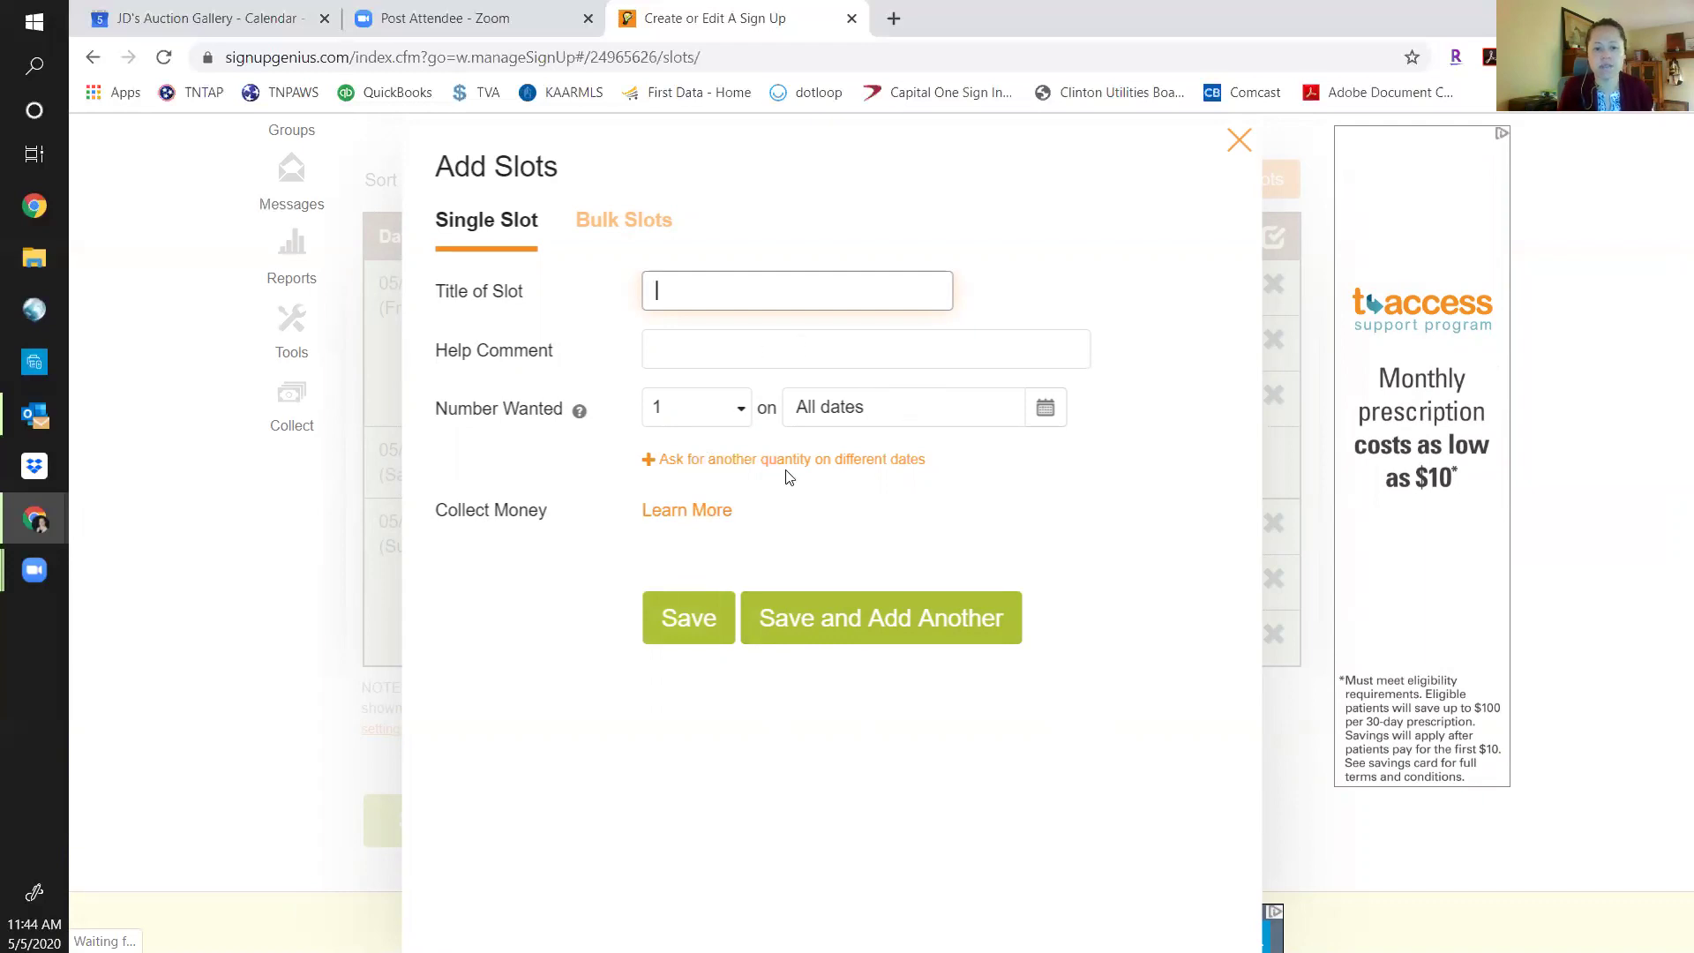
Save a 3-4pm slot wanting 4 people on all three dates.
type("3-4pm")
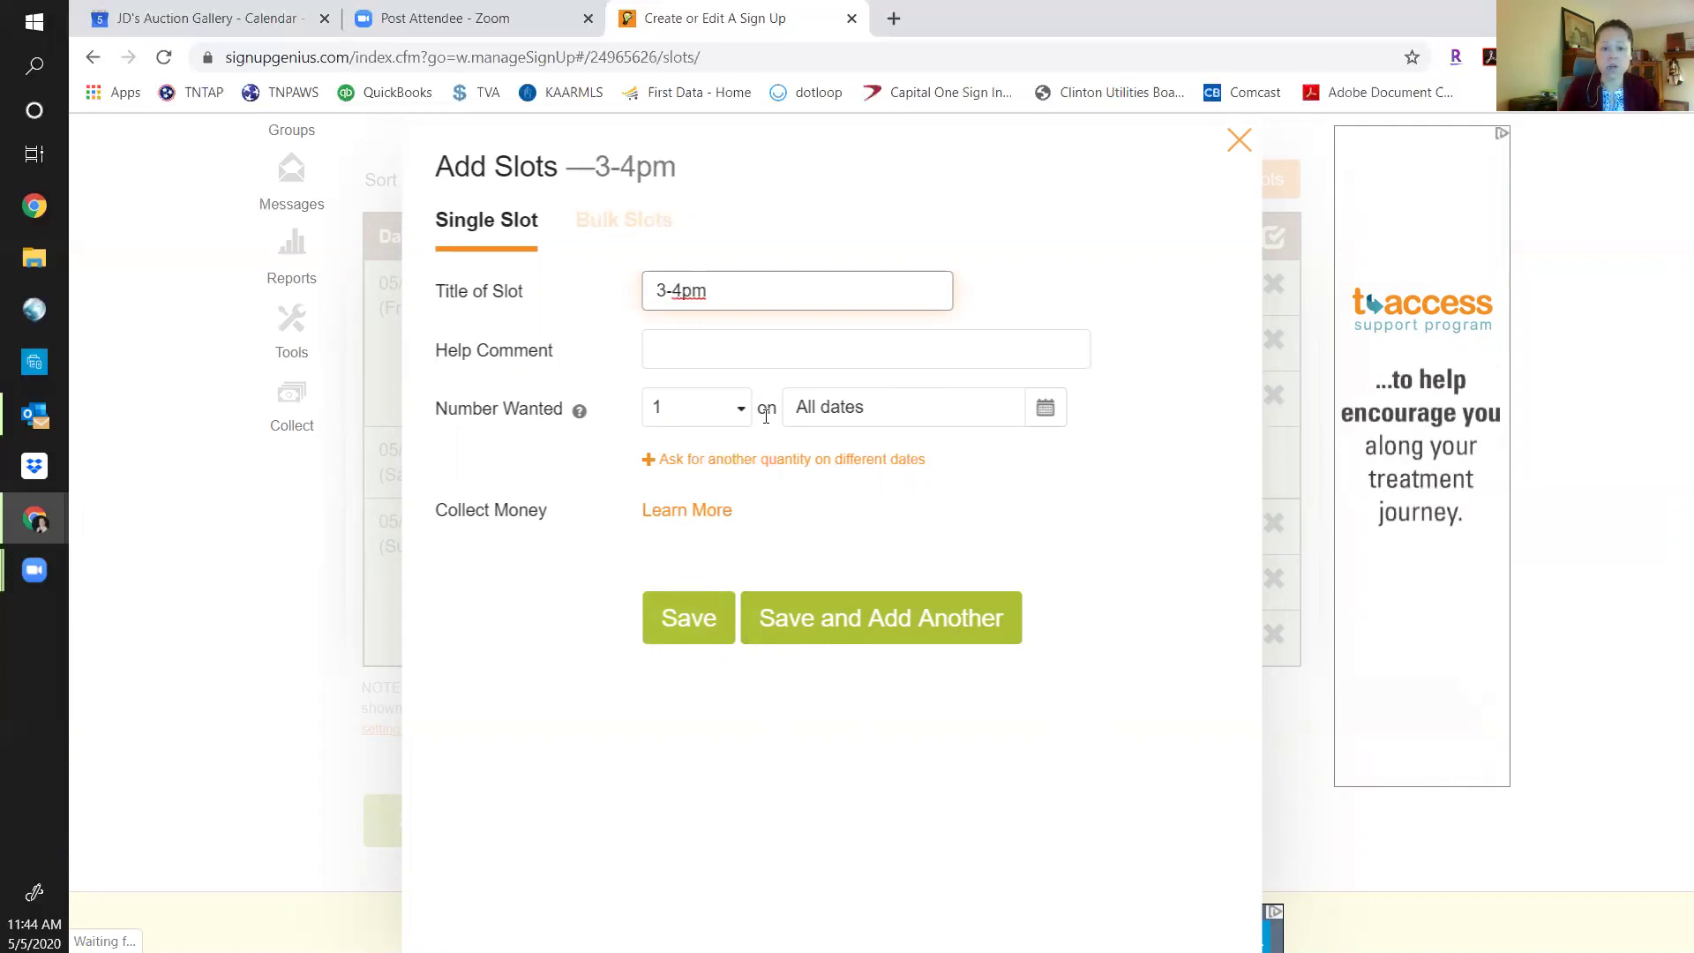
left_click(744, 419)
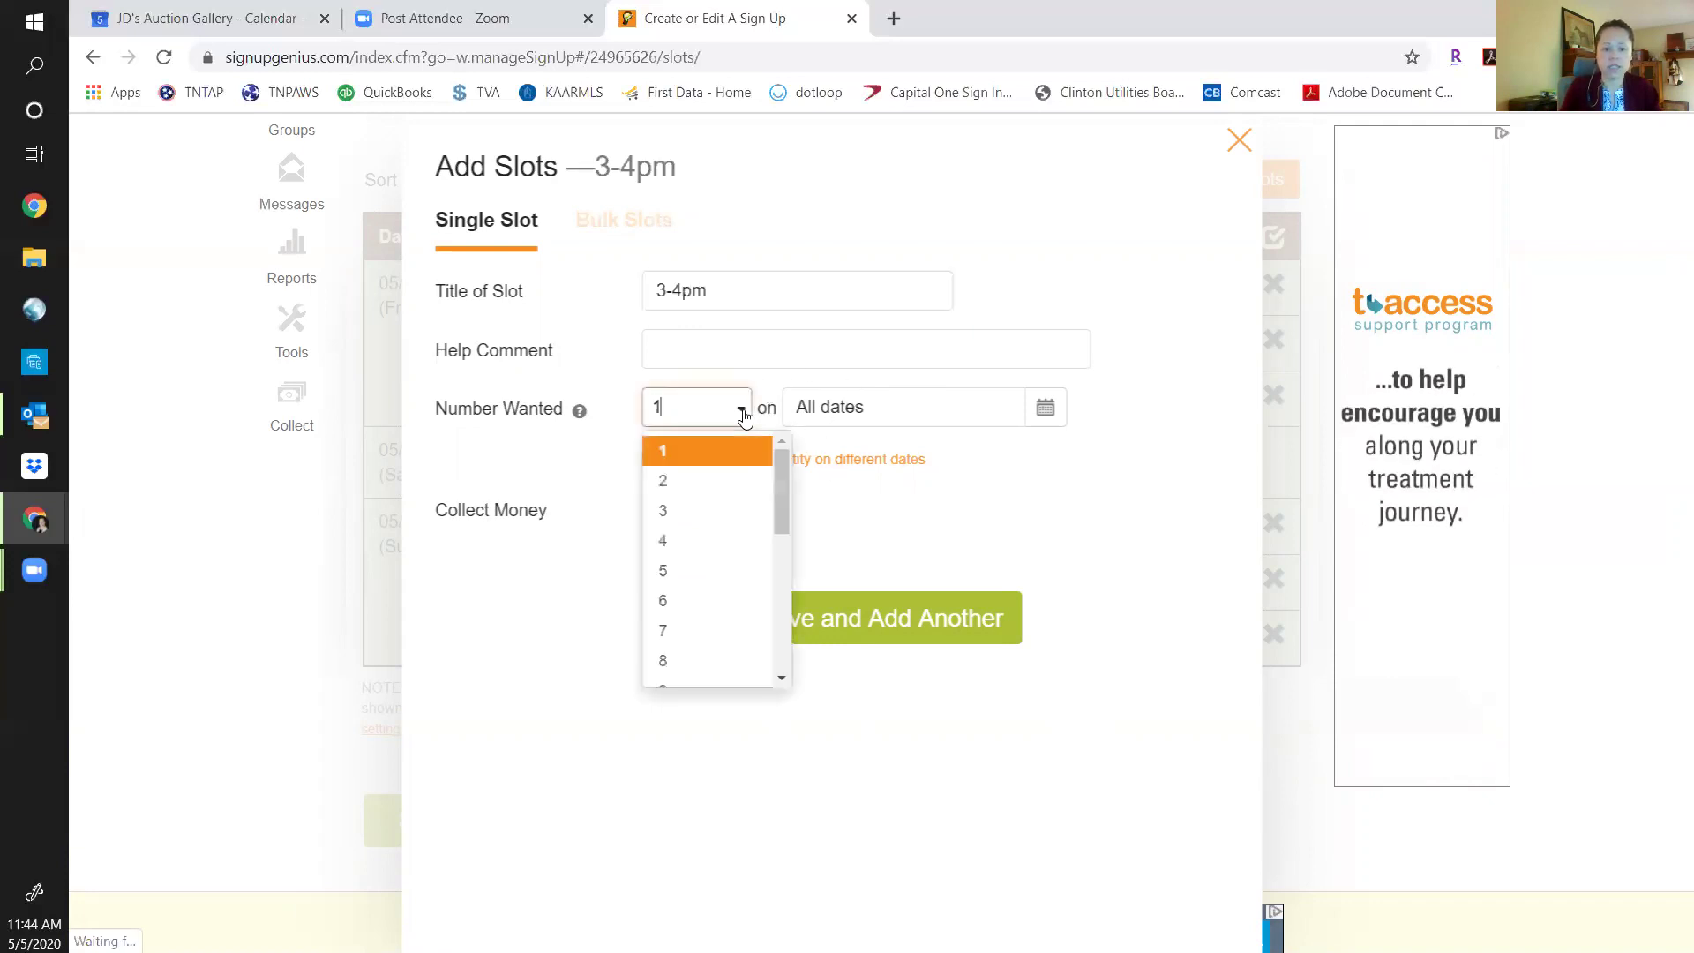
left_click(699, 542)
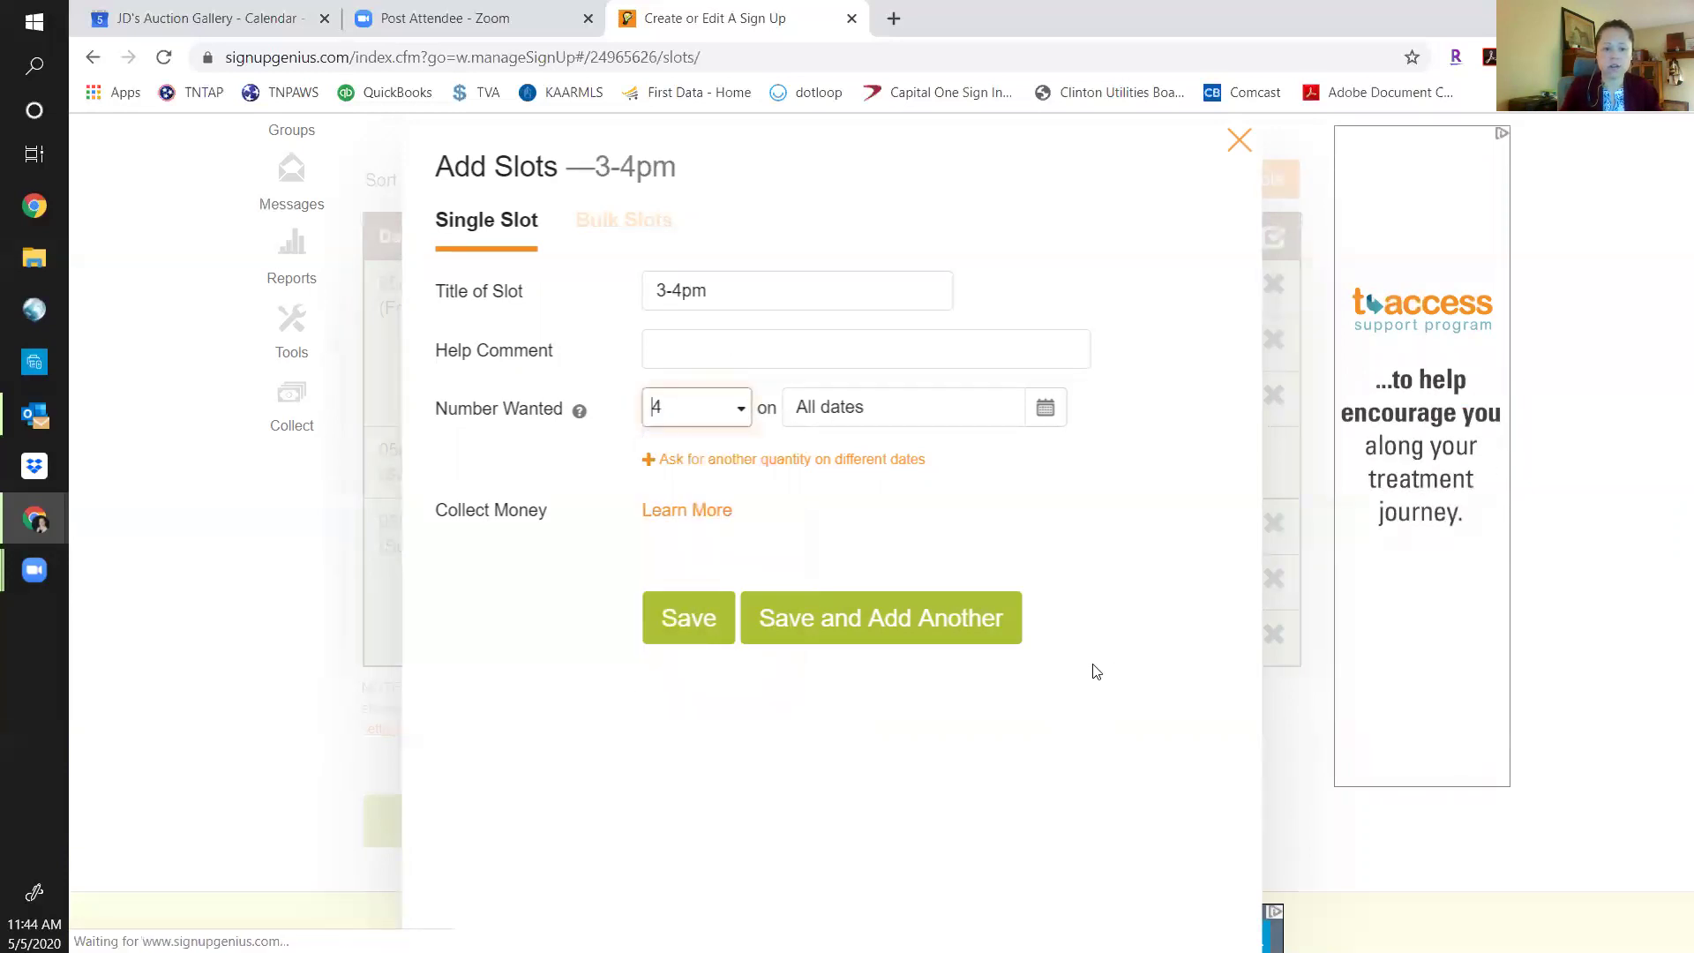
left_click(1046, 408)
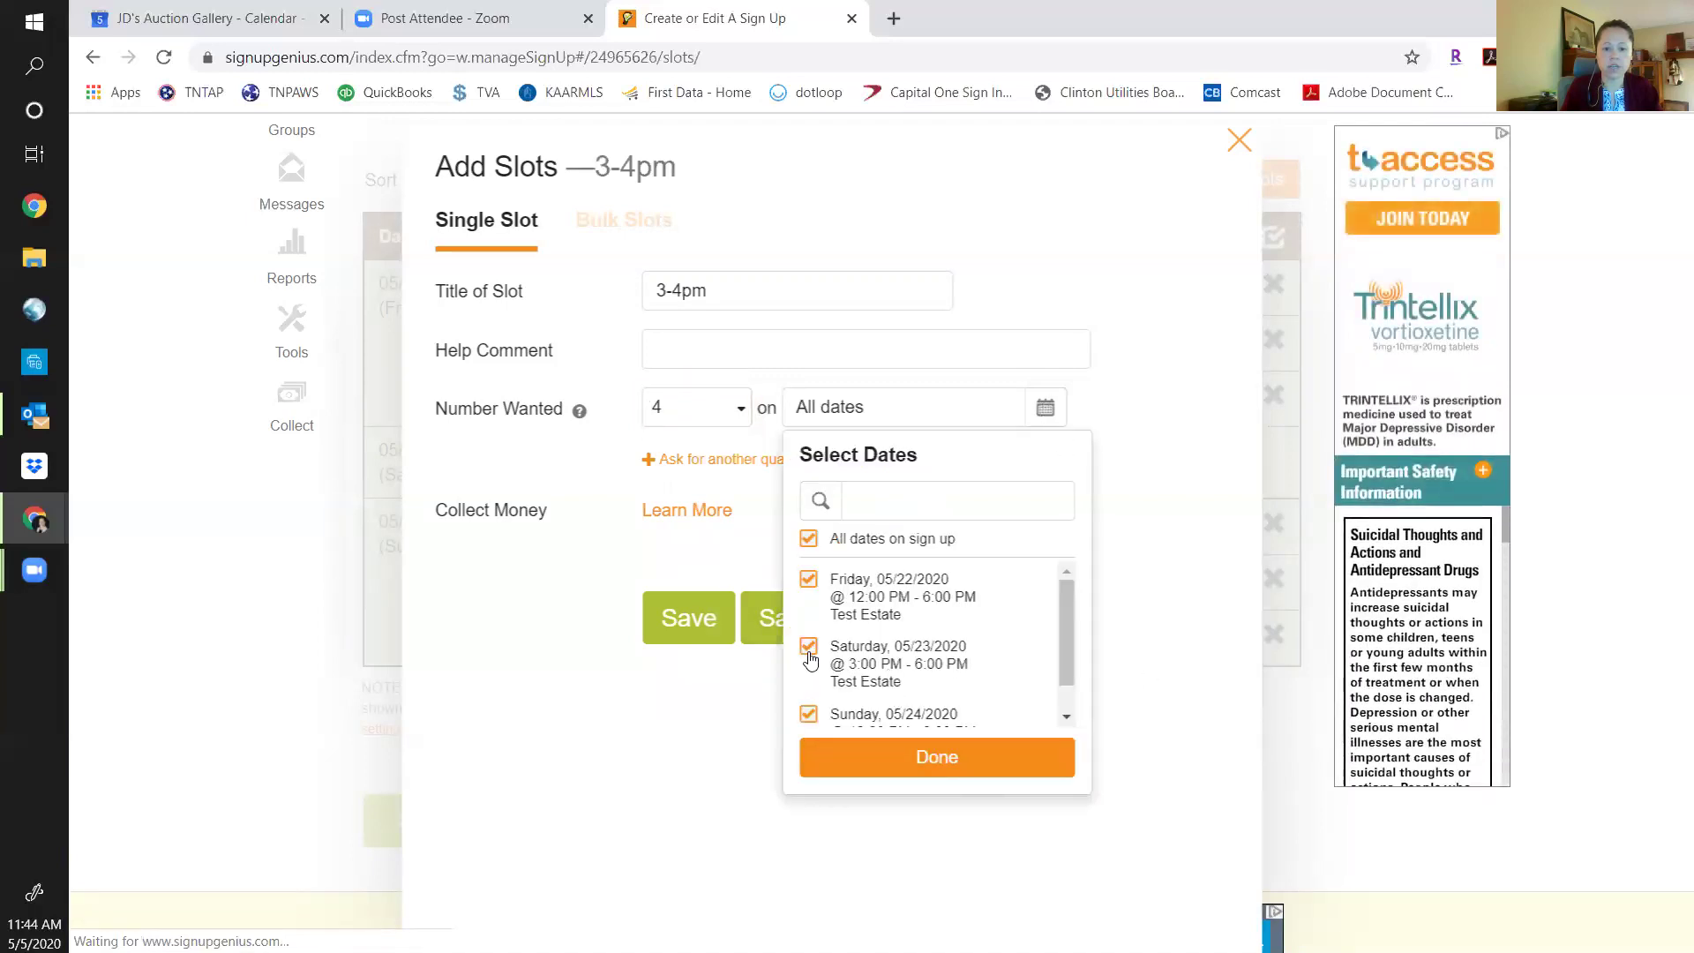
left_click(944, 754)
left_click(877, 617)
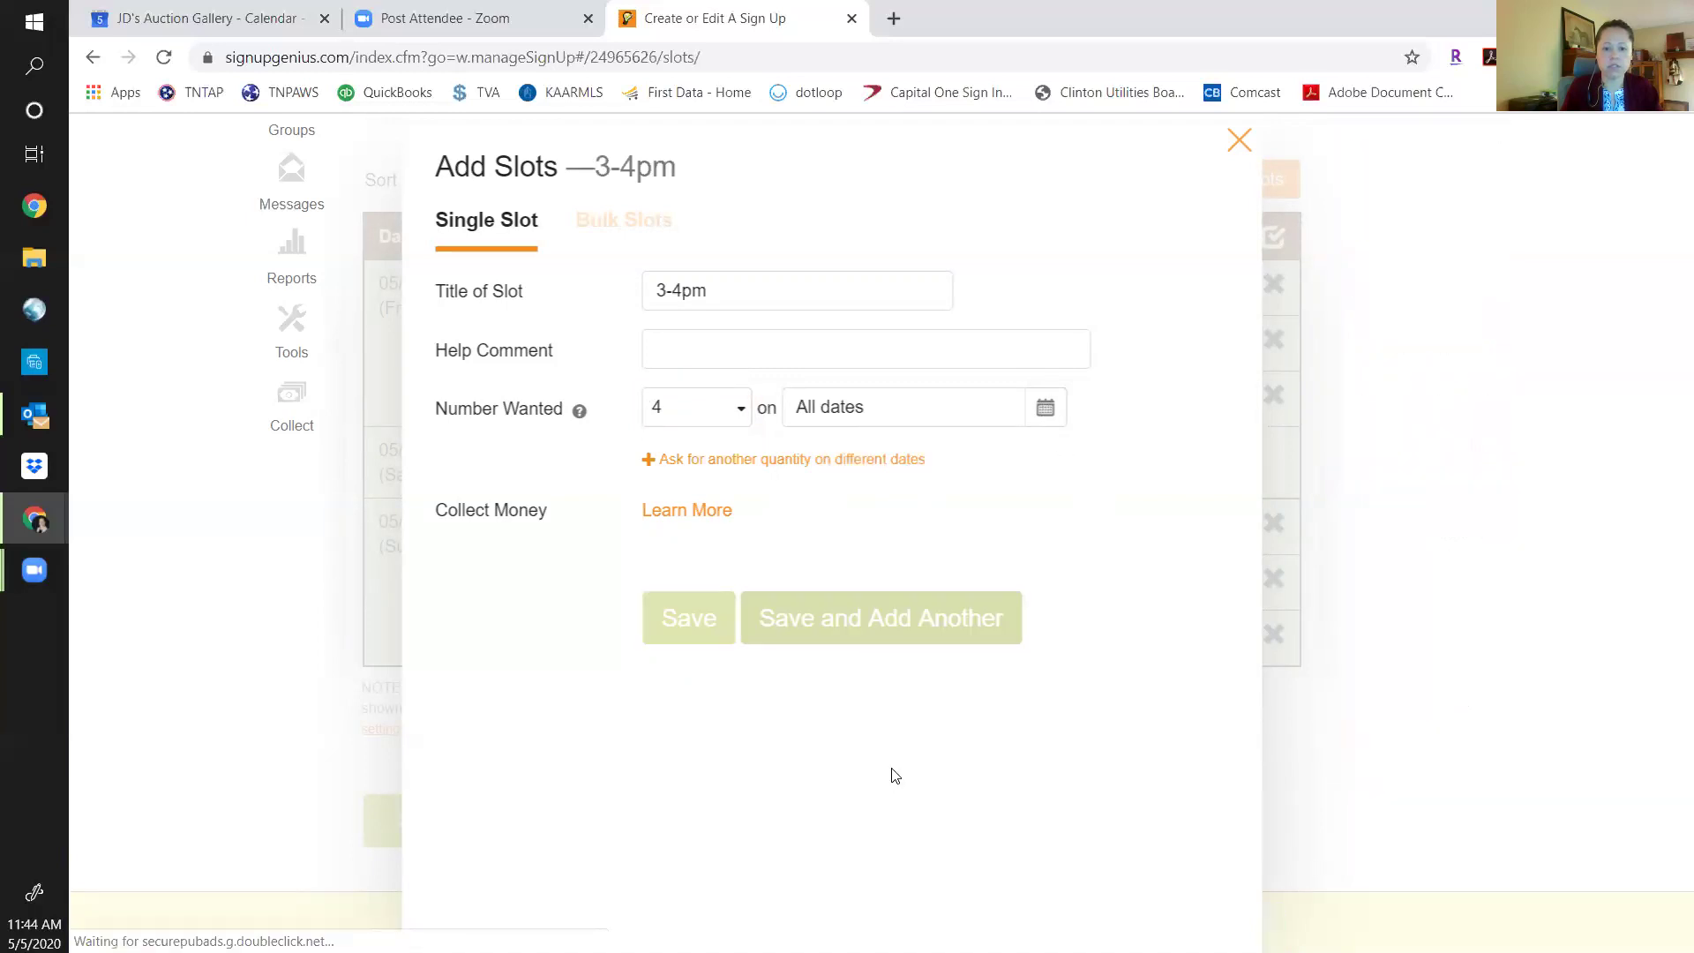
Save a 4-5pm slot wanting 4 and a 5-6pm slot wanting 1, then close the form.
type("4")
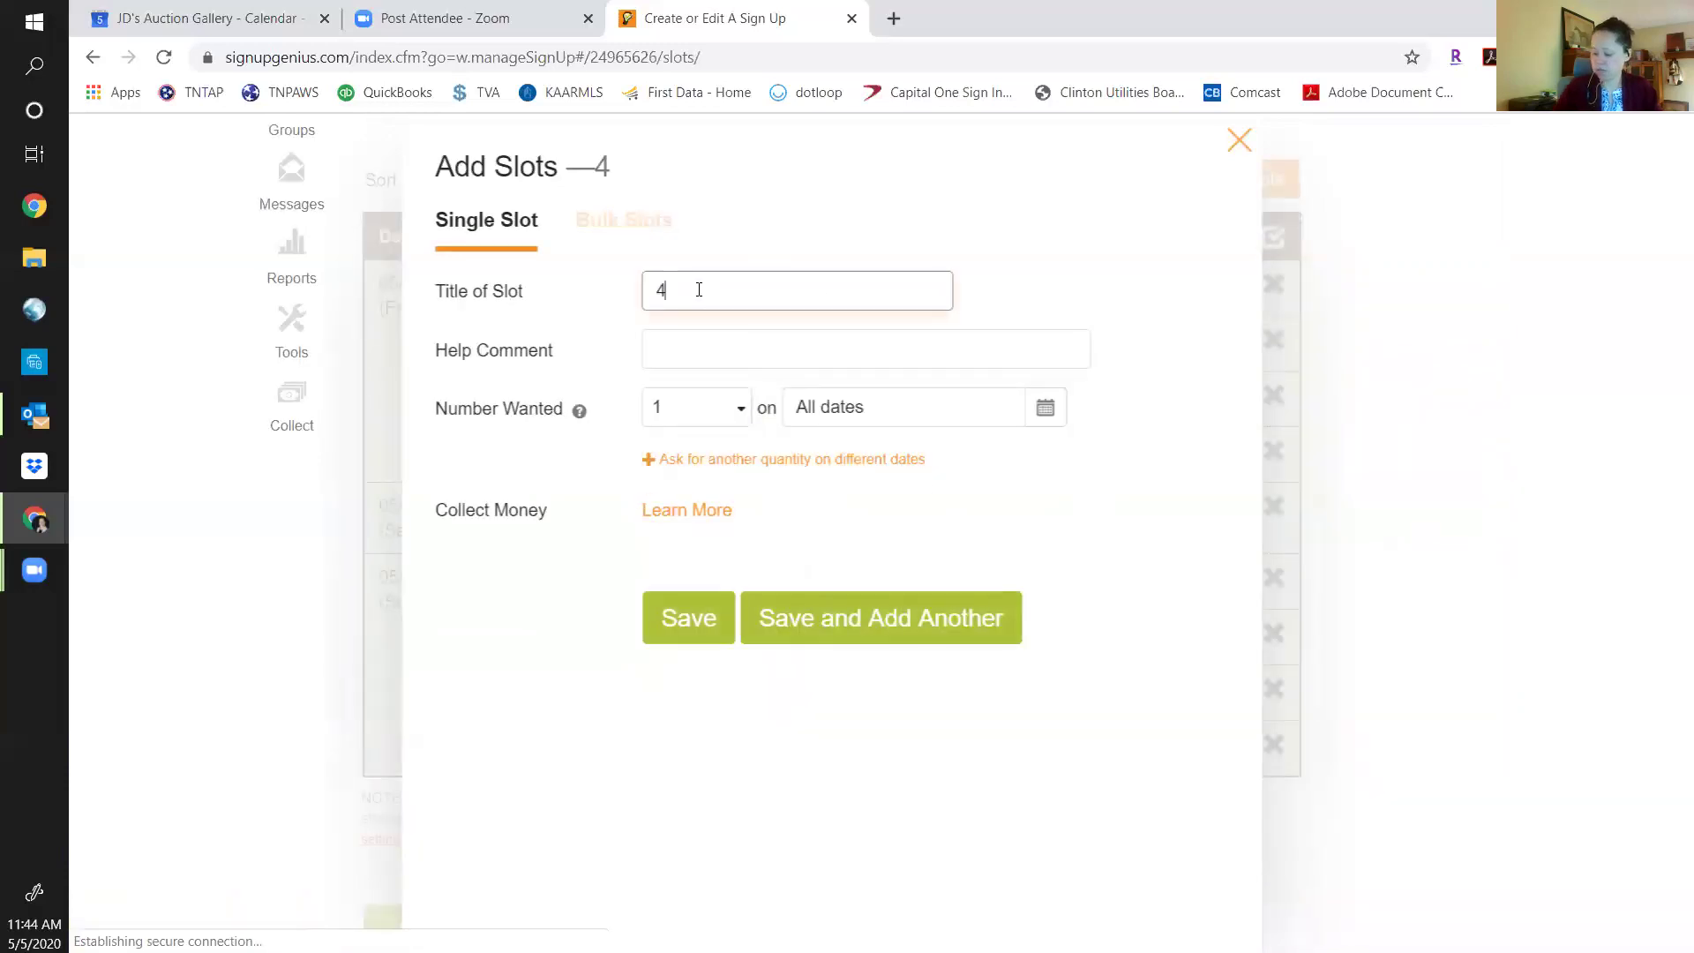
type("-5pm")
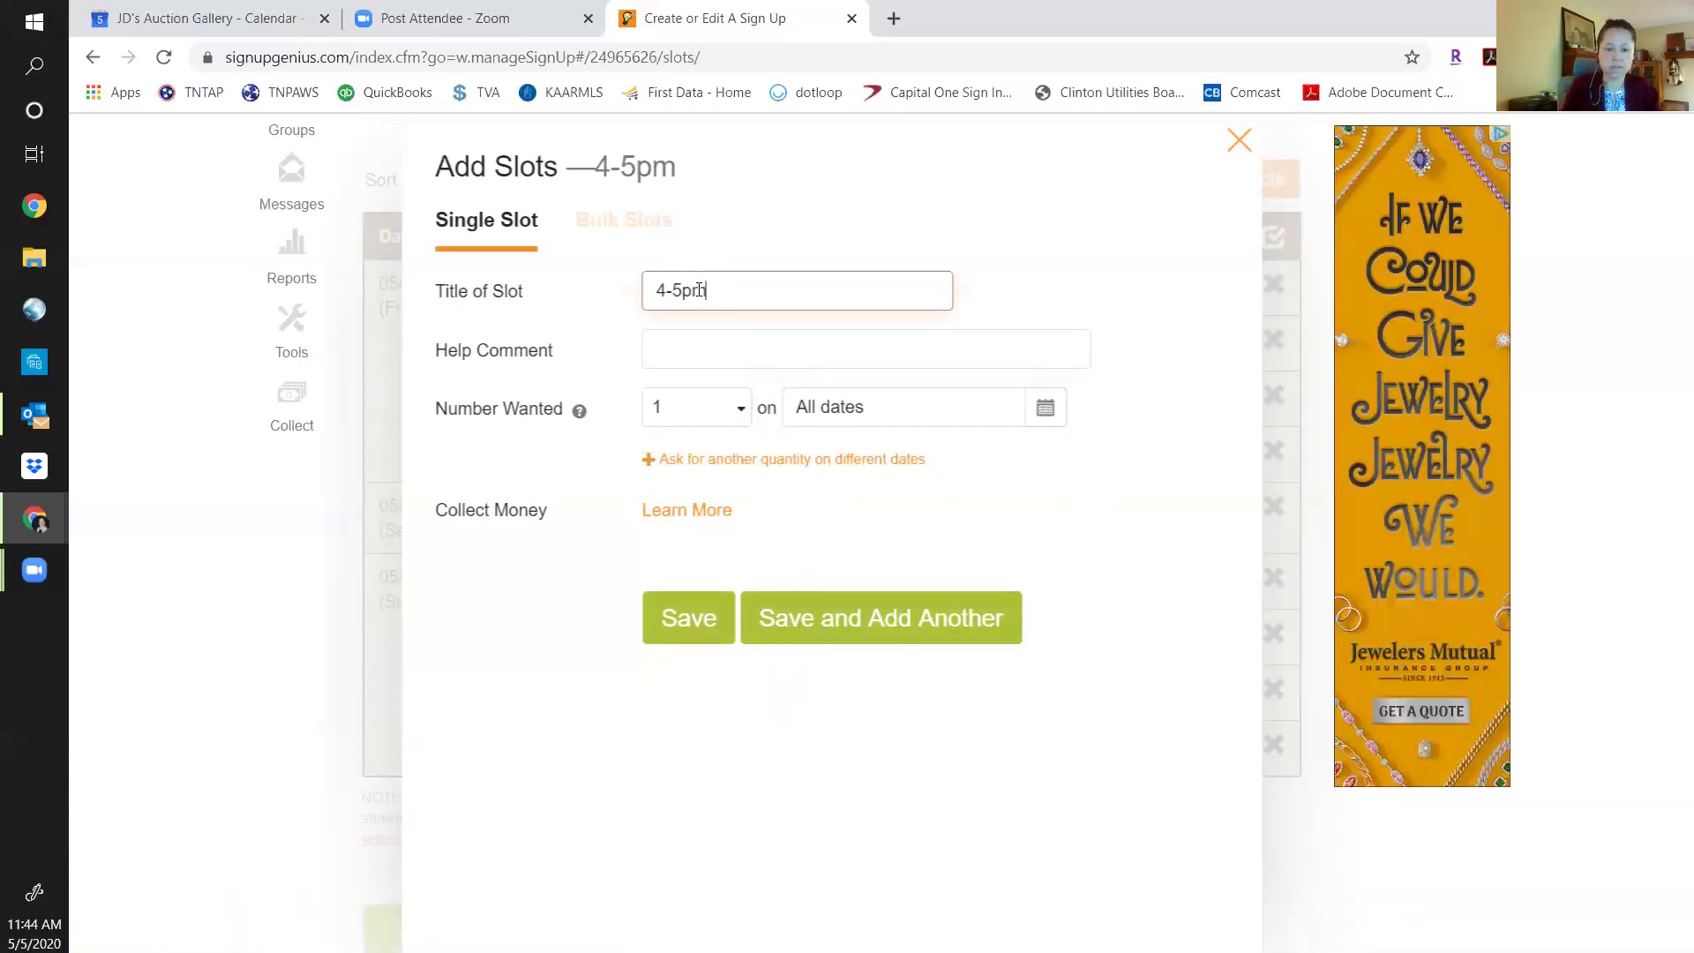
left_click(728, 420)
left_click(707, 543)
left_click(938, 638)
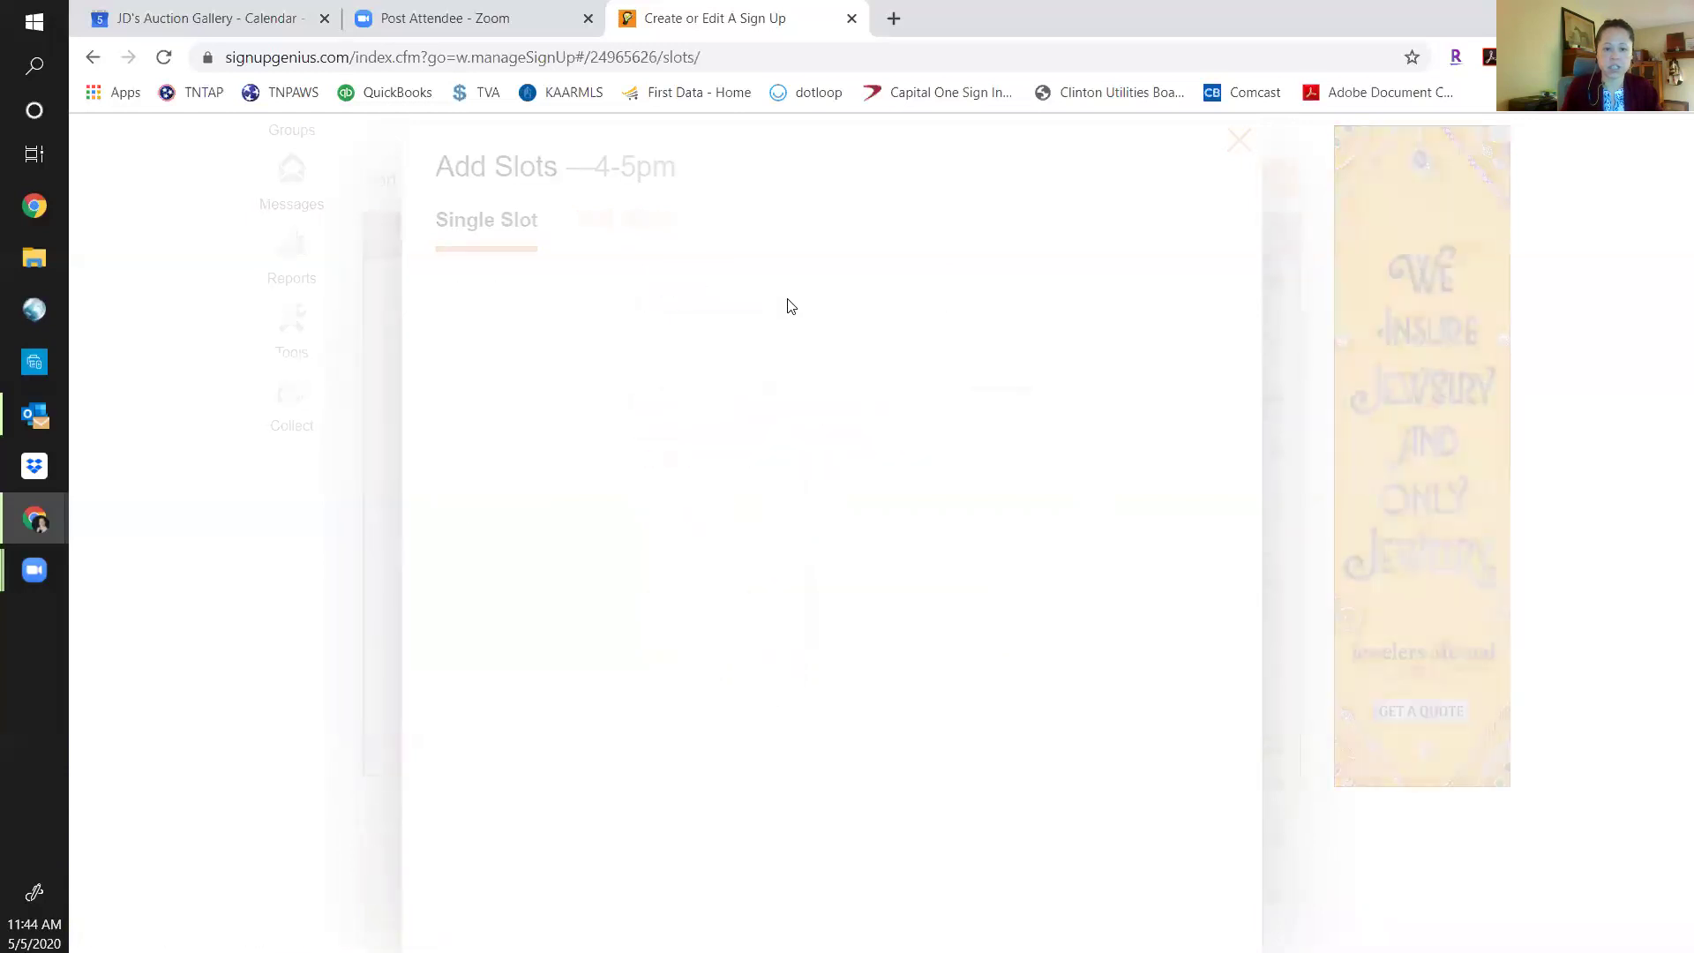
type("5-6pm")
left_click(834, 642)
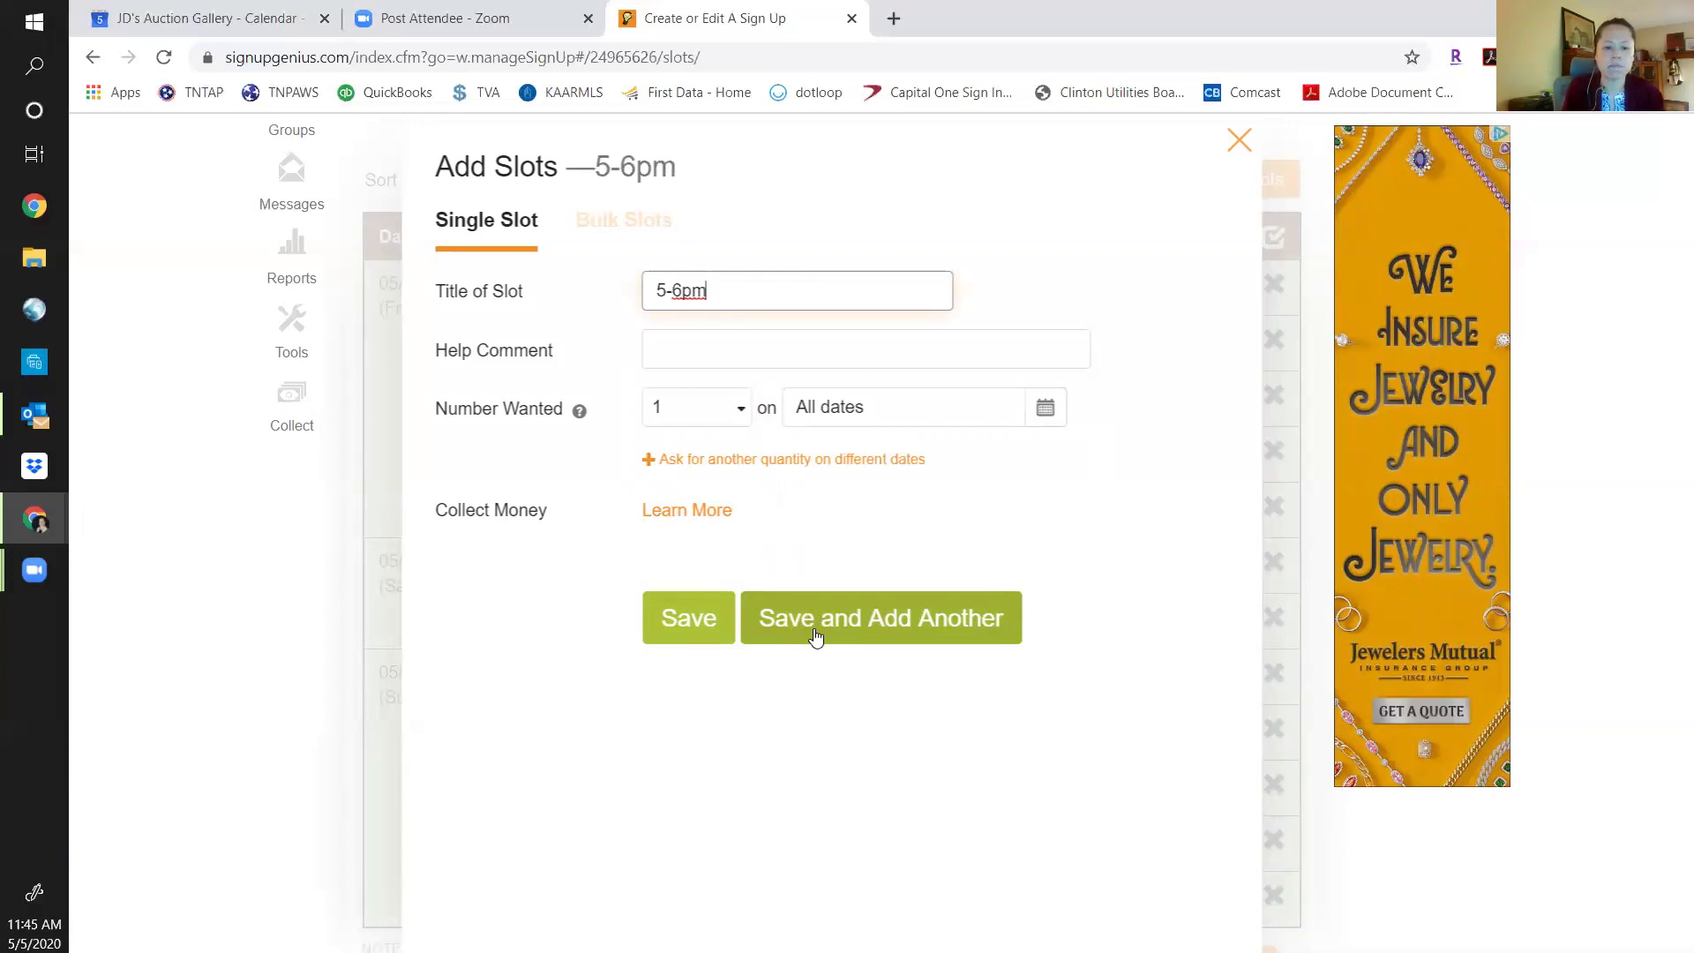
left_click(885, 647)
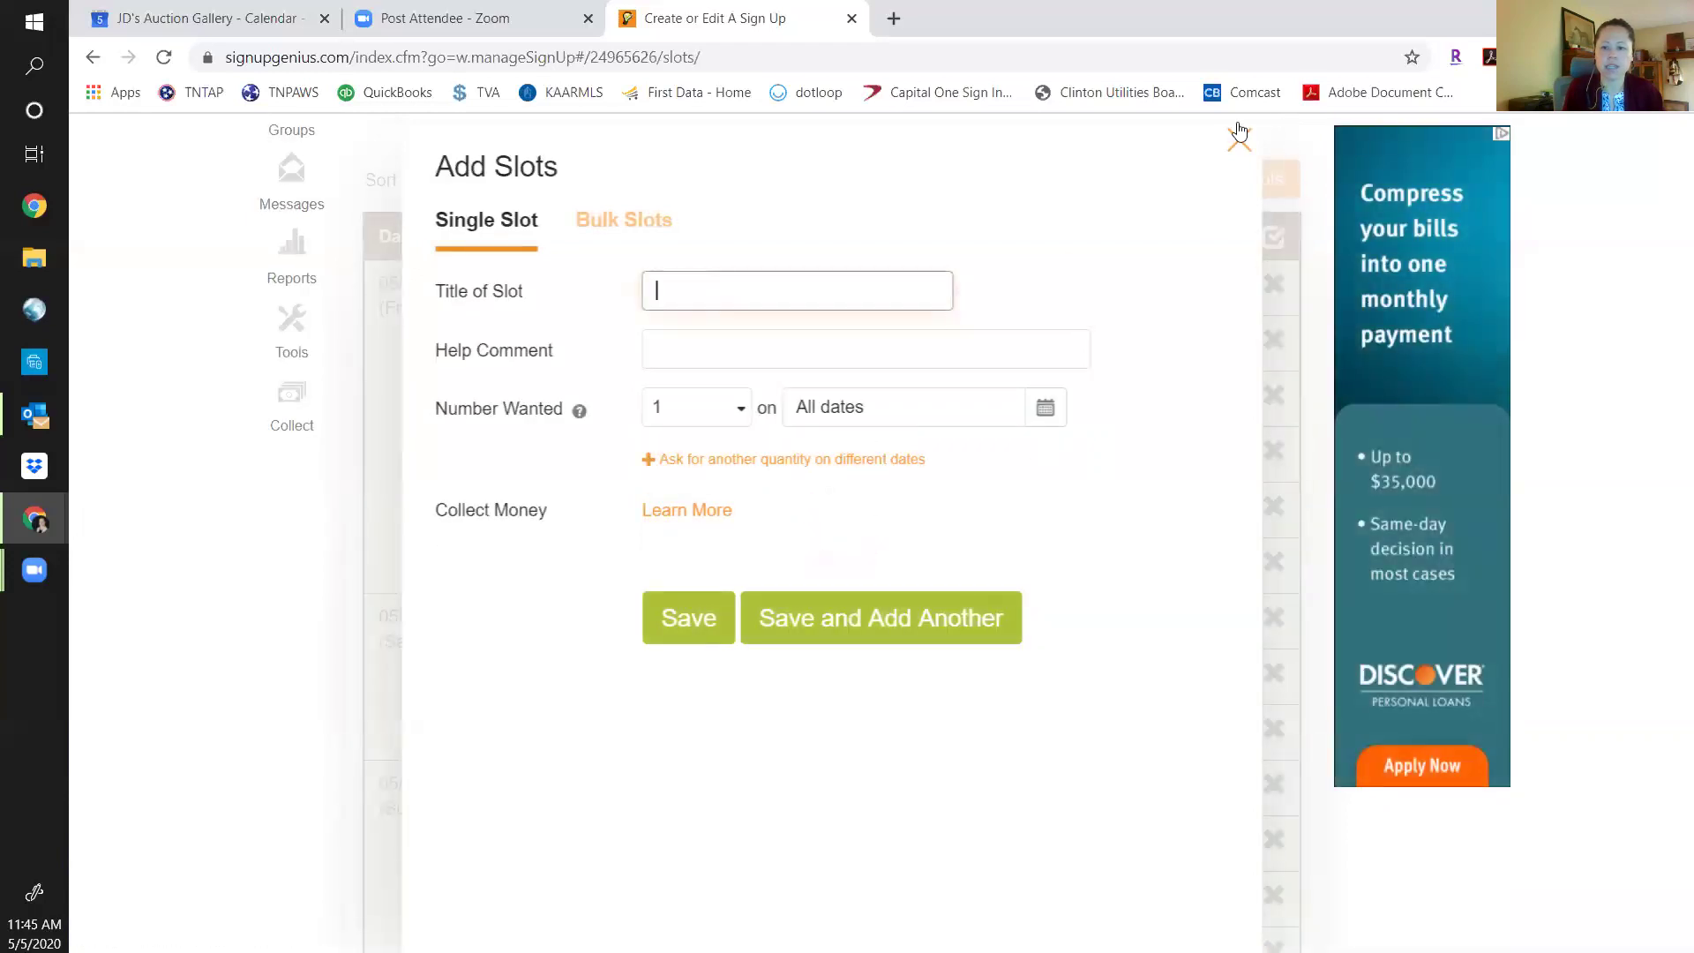
left_click(1239, 135)
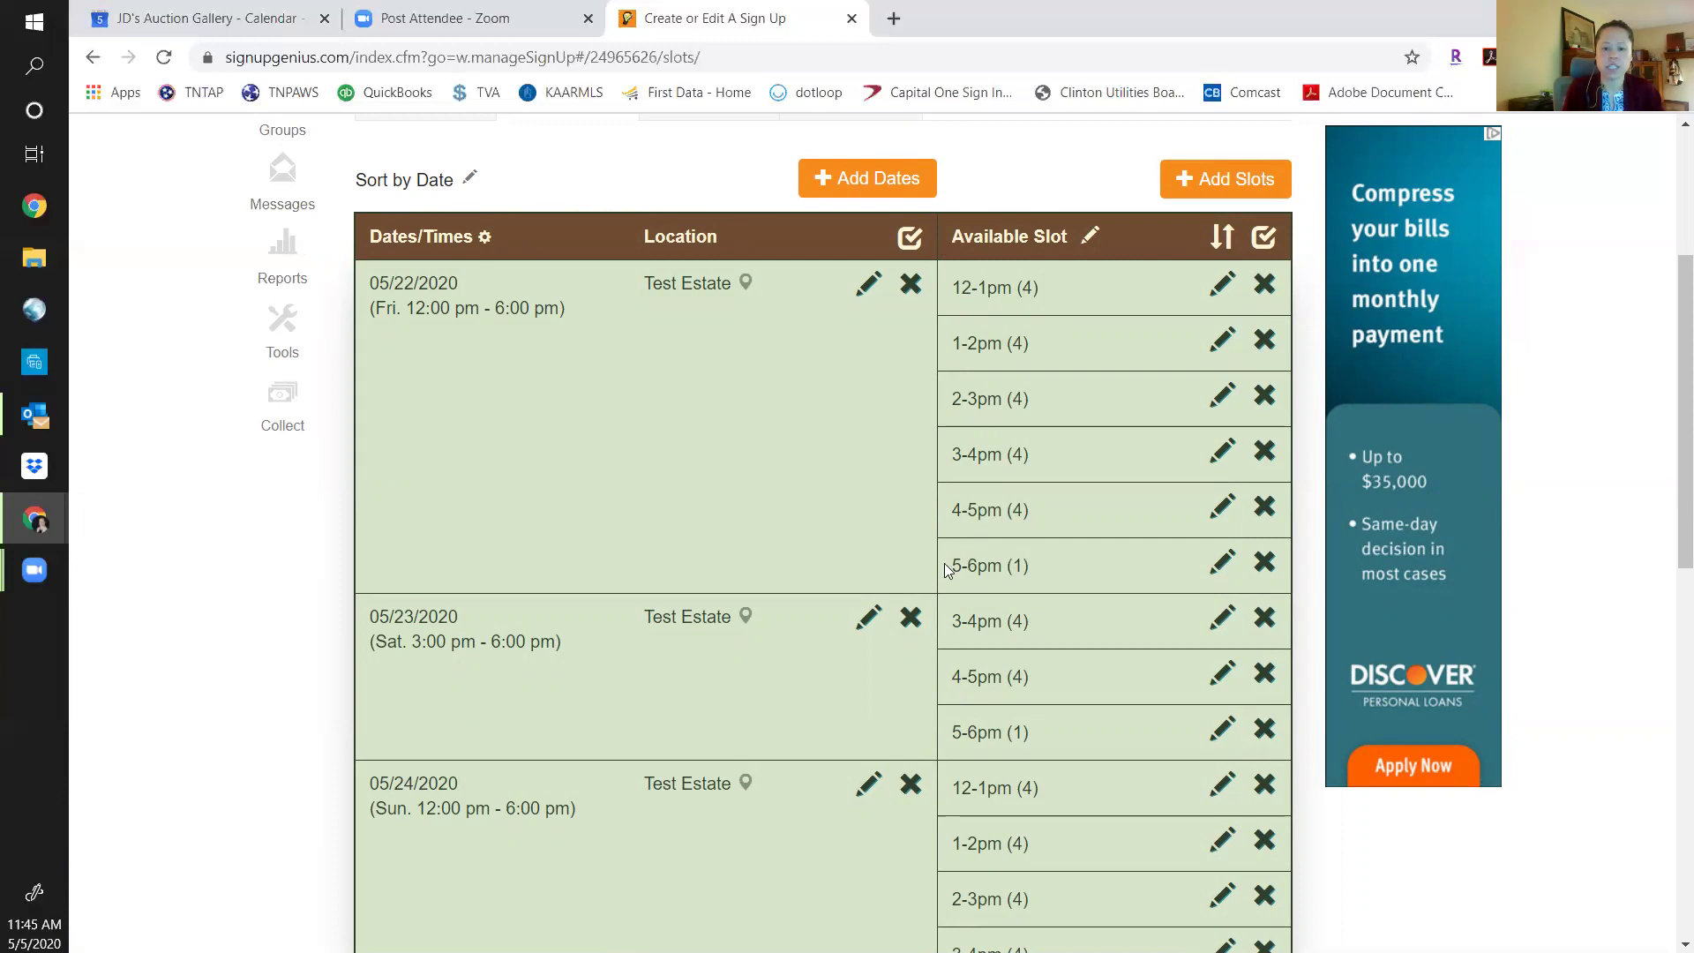
Open the 5-6pm slot for editing across all its dates.
scroll(1054, 563, "down", 1)
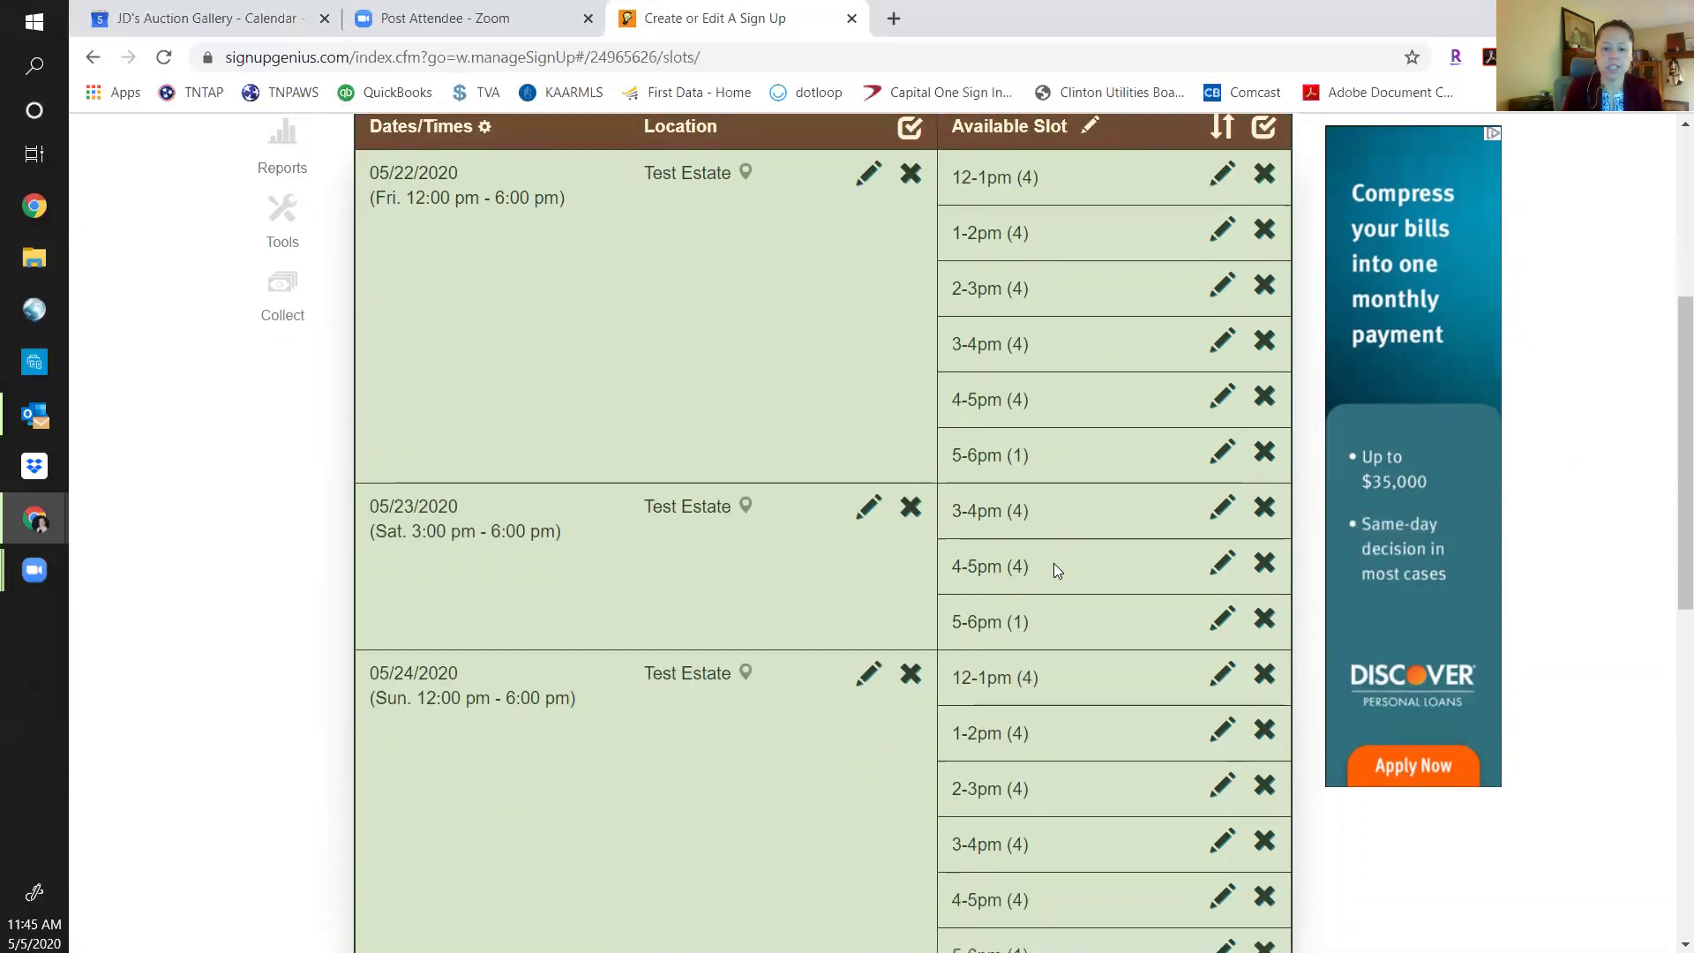
scroll(1041, 697, "down", 1)
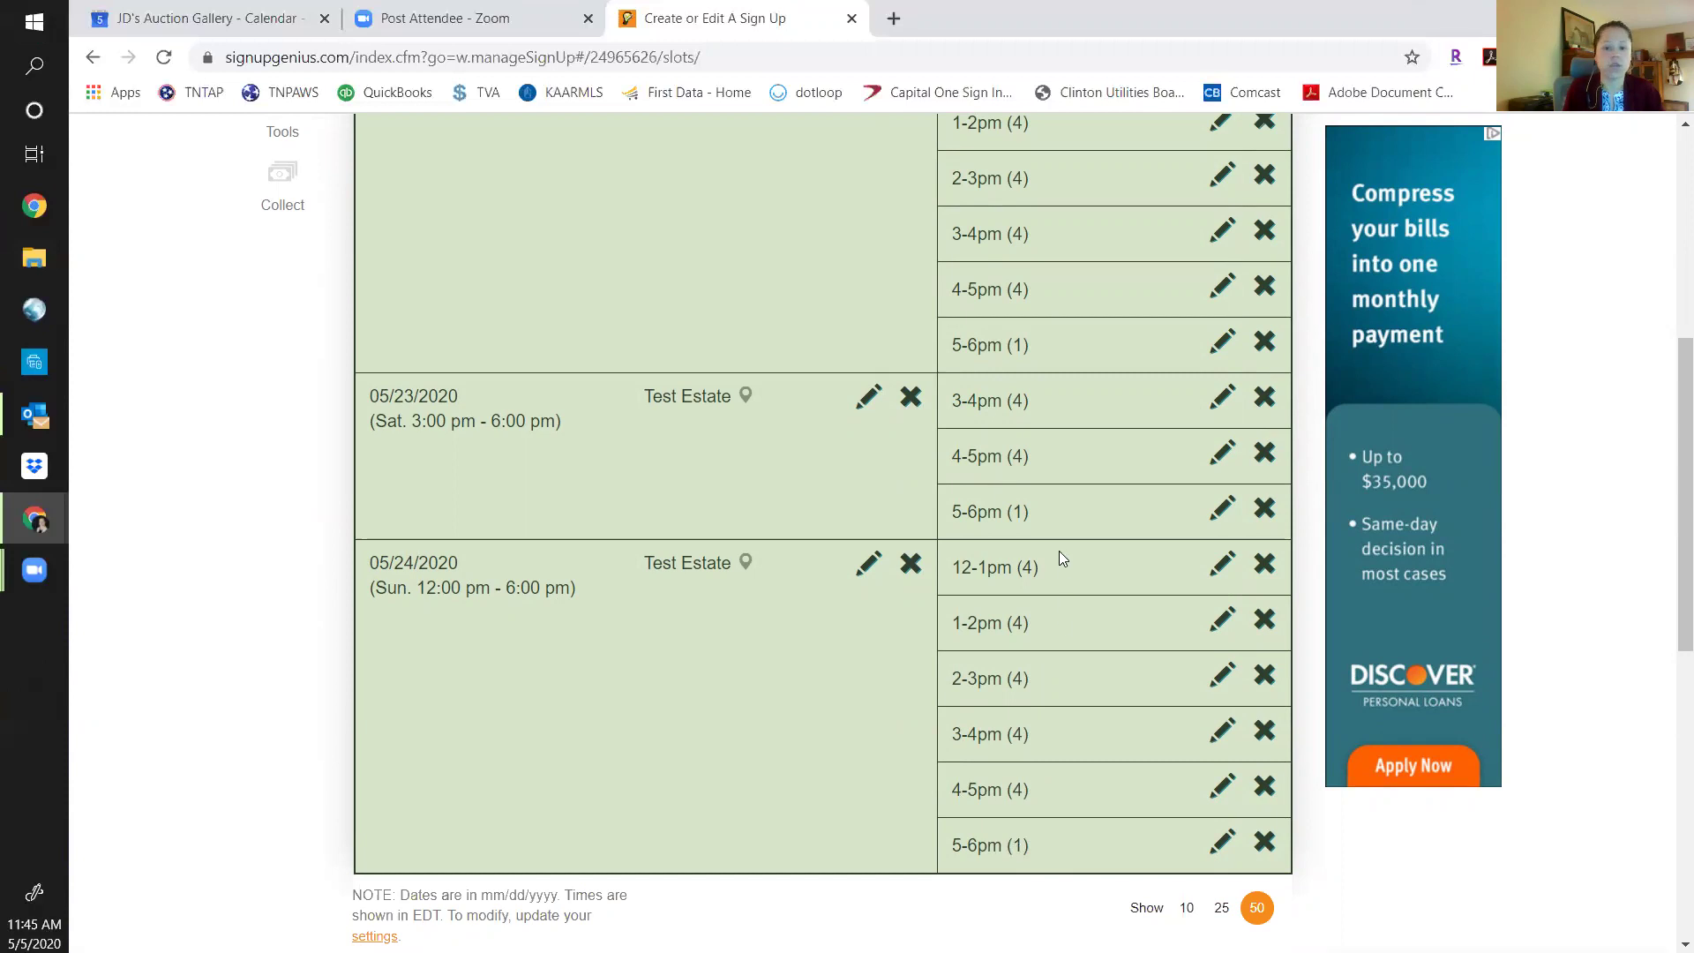
scroll(1077, 619, "up", 2)
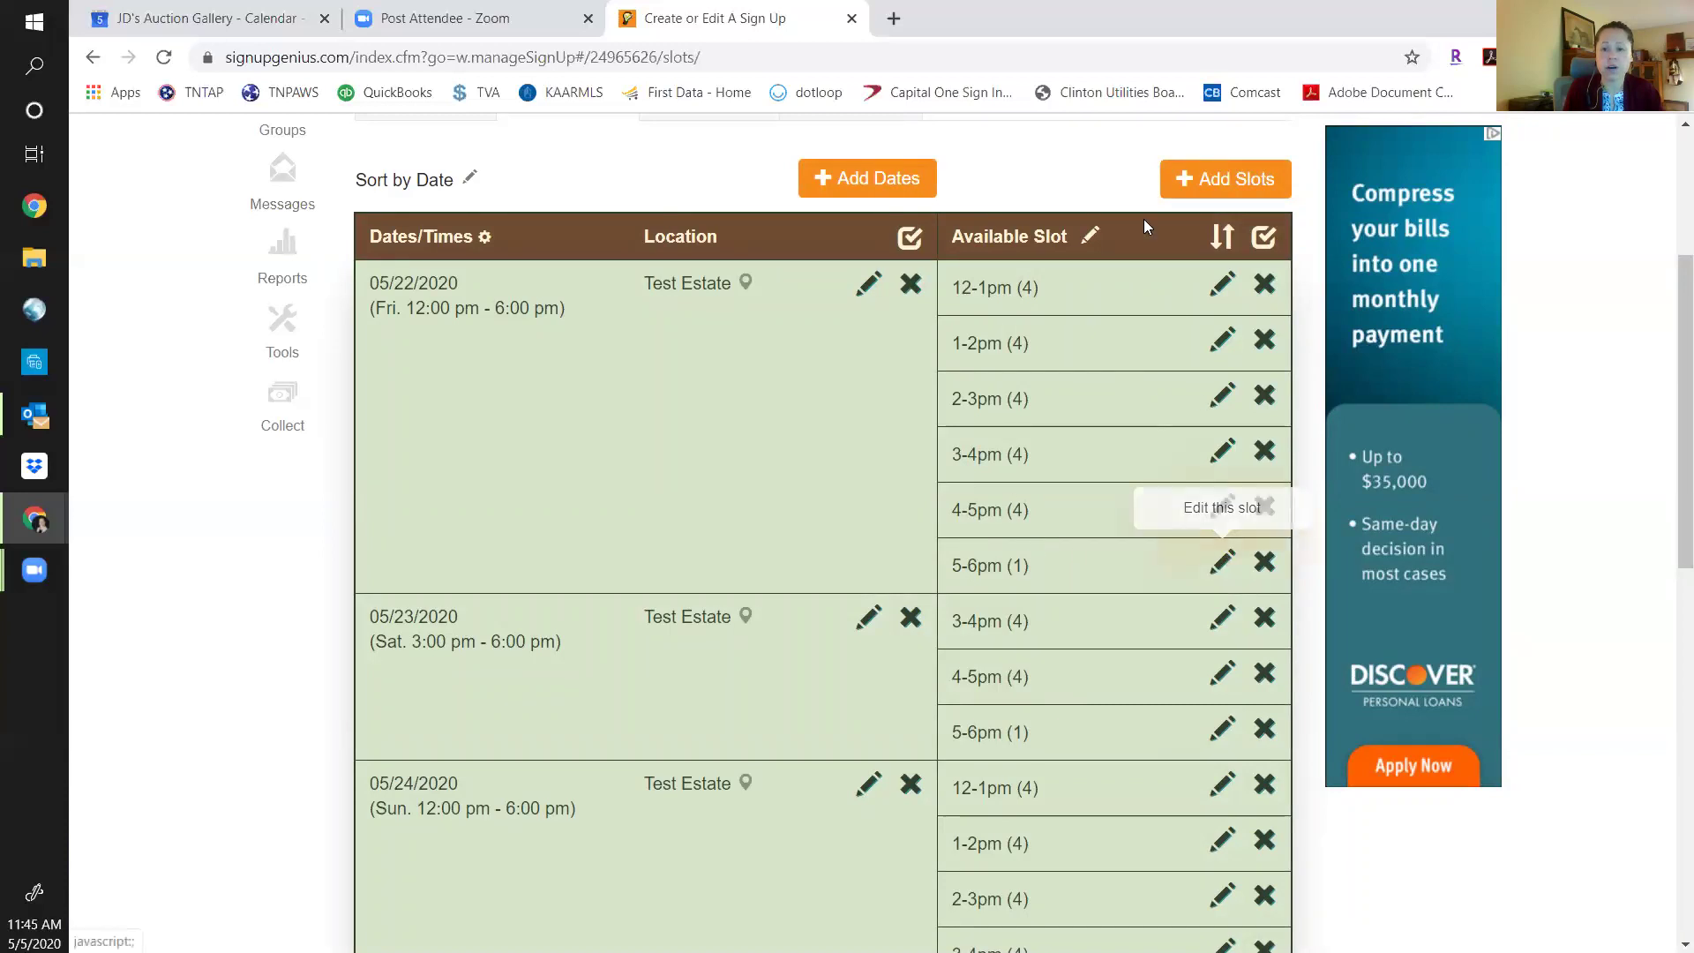
left_click(1227, 563)
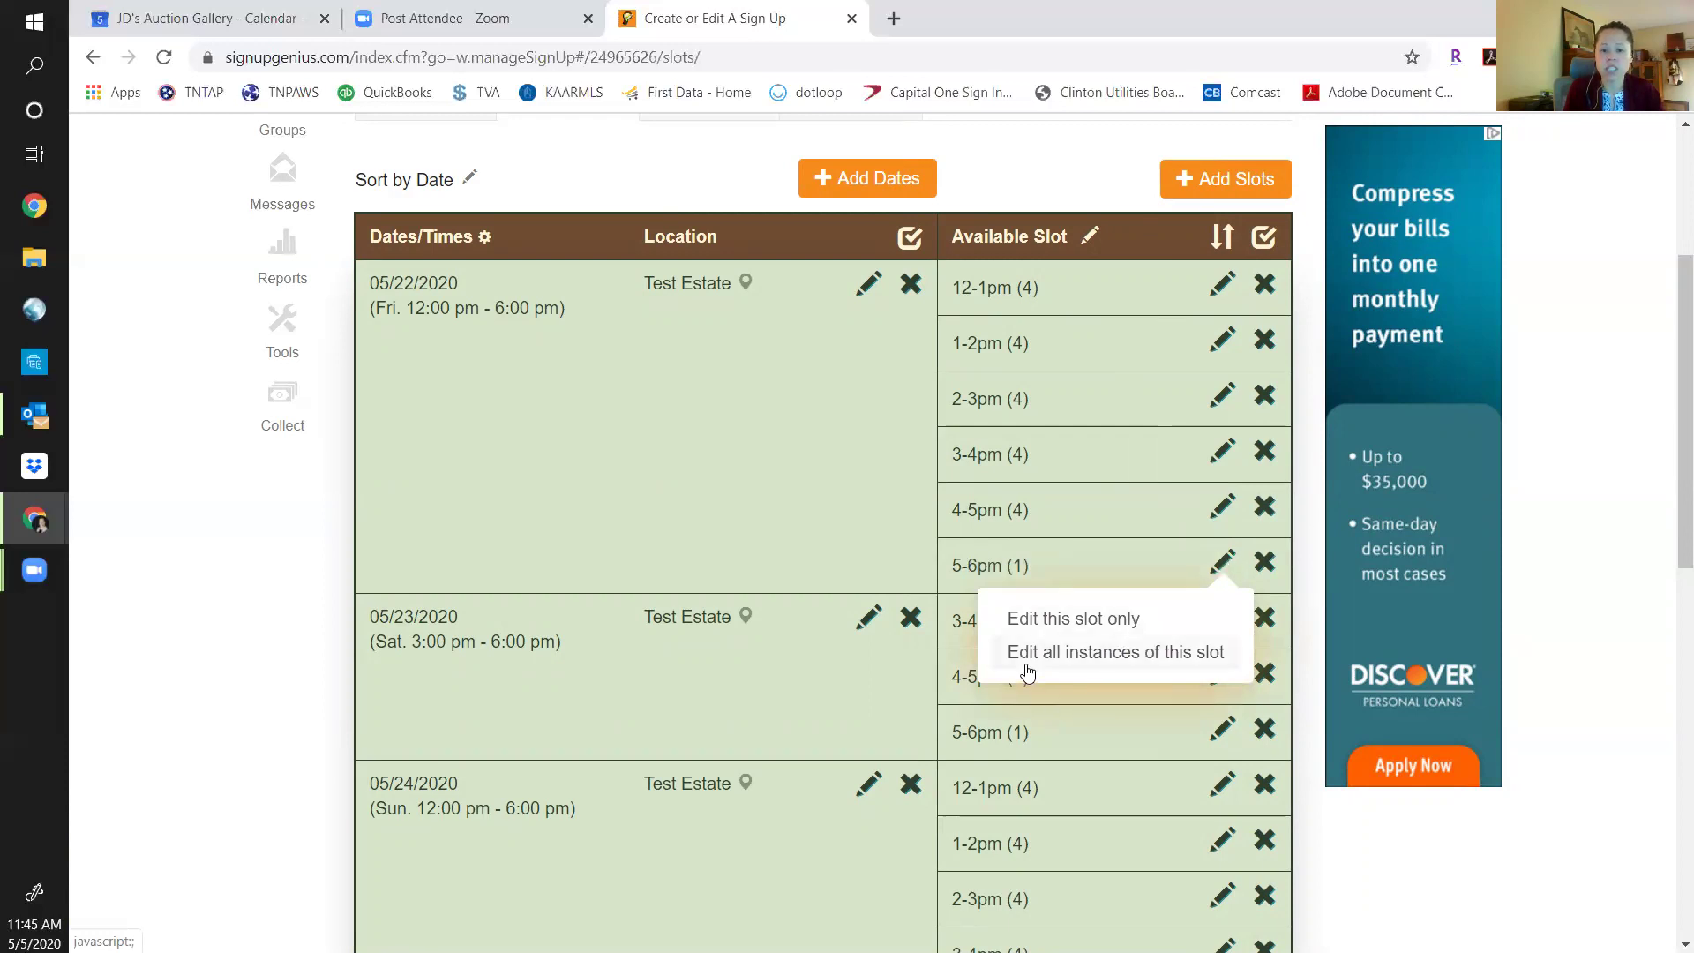
left_click(1094, 650)
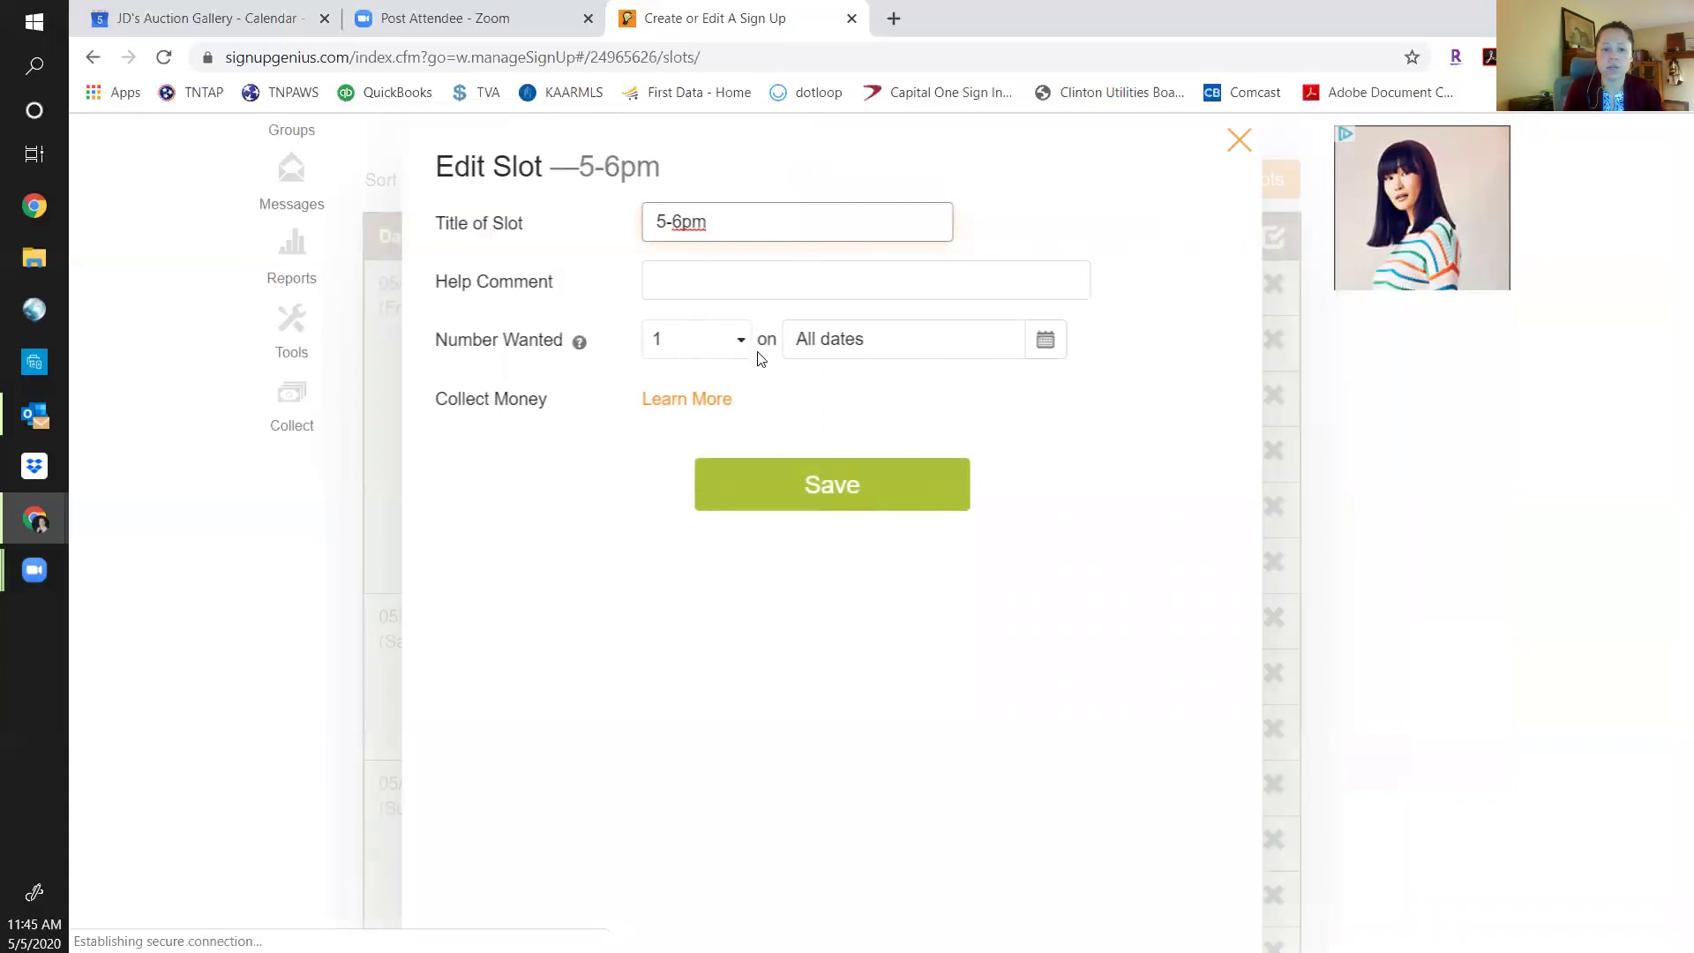
Raise the 5-6pm slot to 4 people wanted on all dates and save it.
left_click(743, 346)
left_click(704, 471)
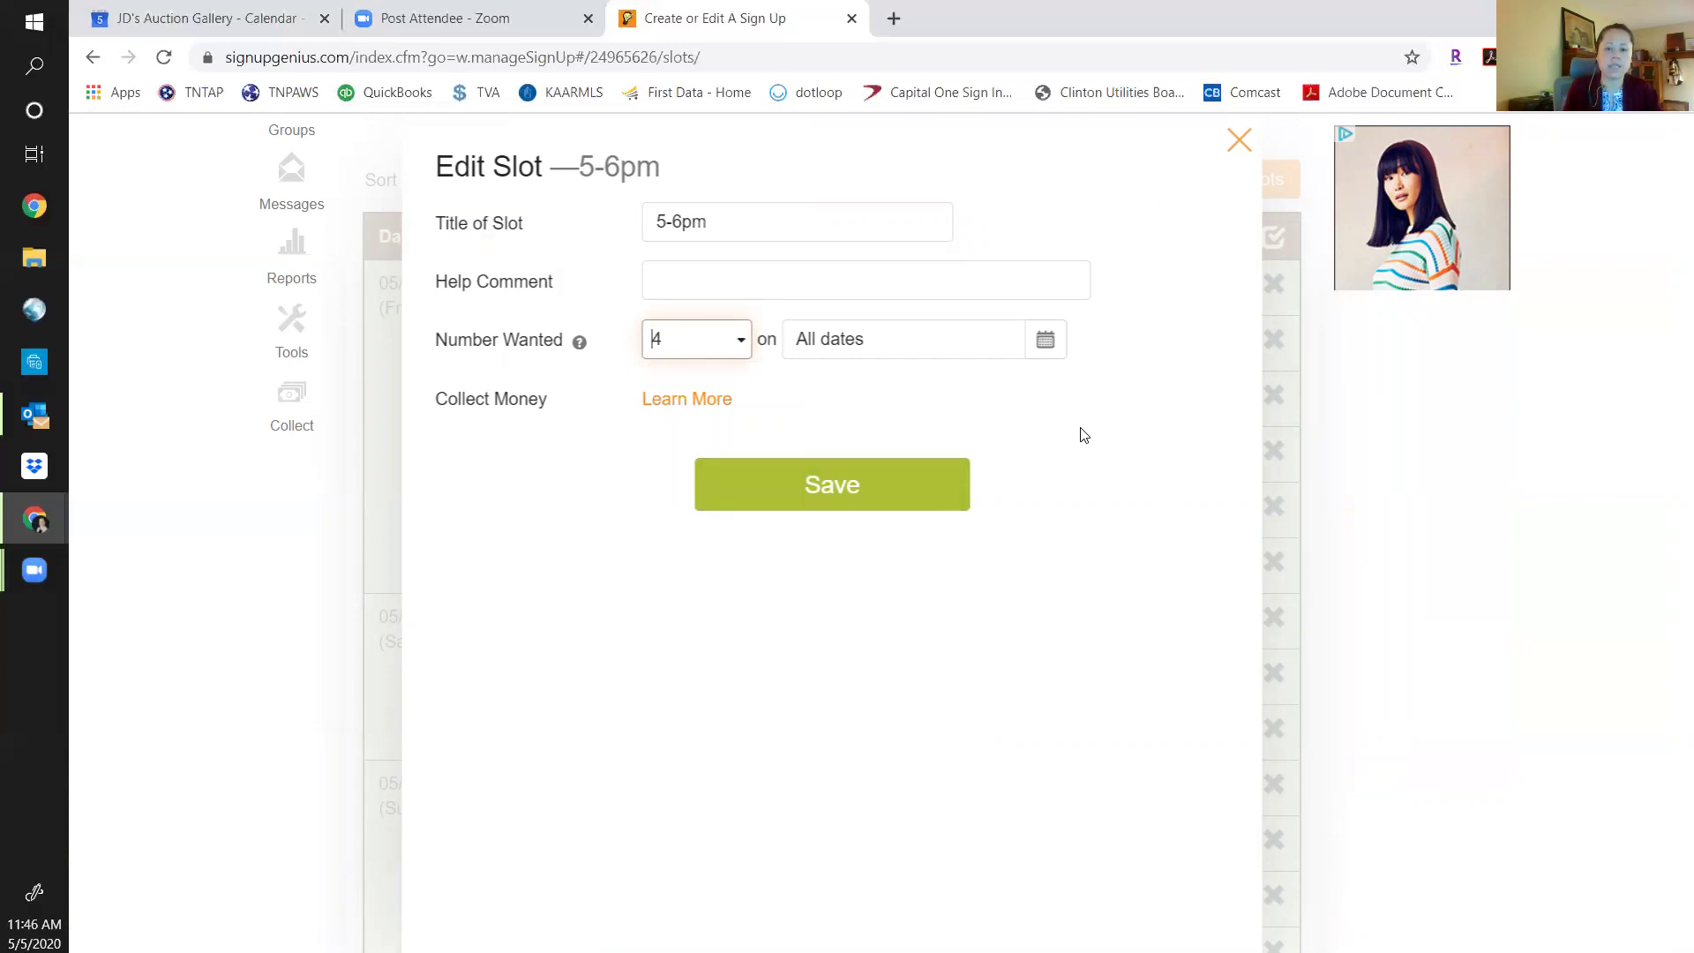
left_click(1046, 345)
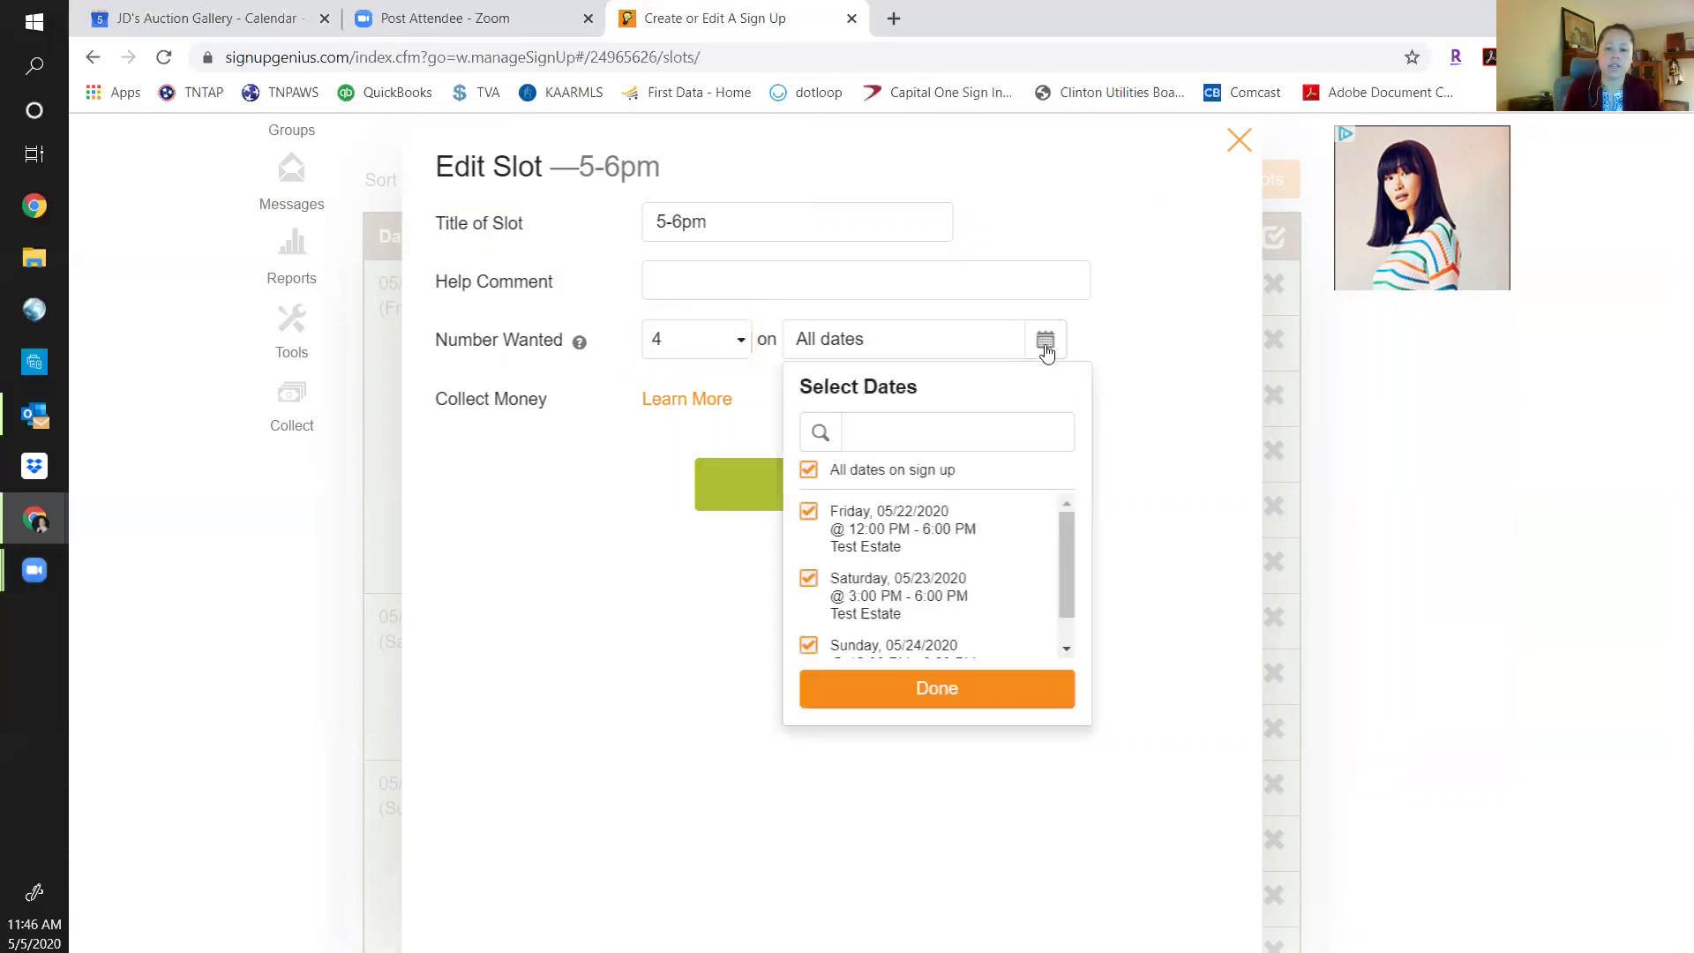
left_click(923, 702)
left_click(883, 502)
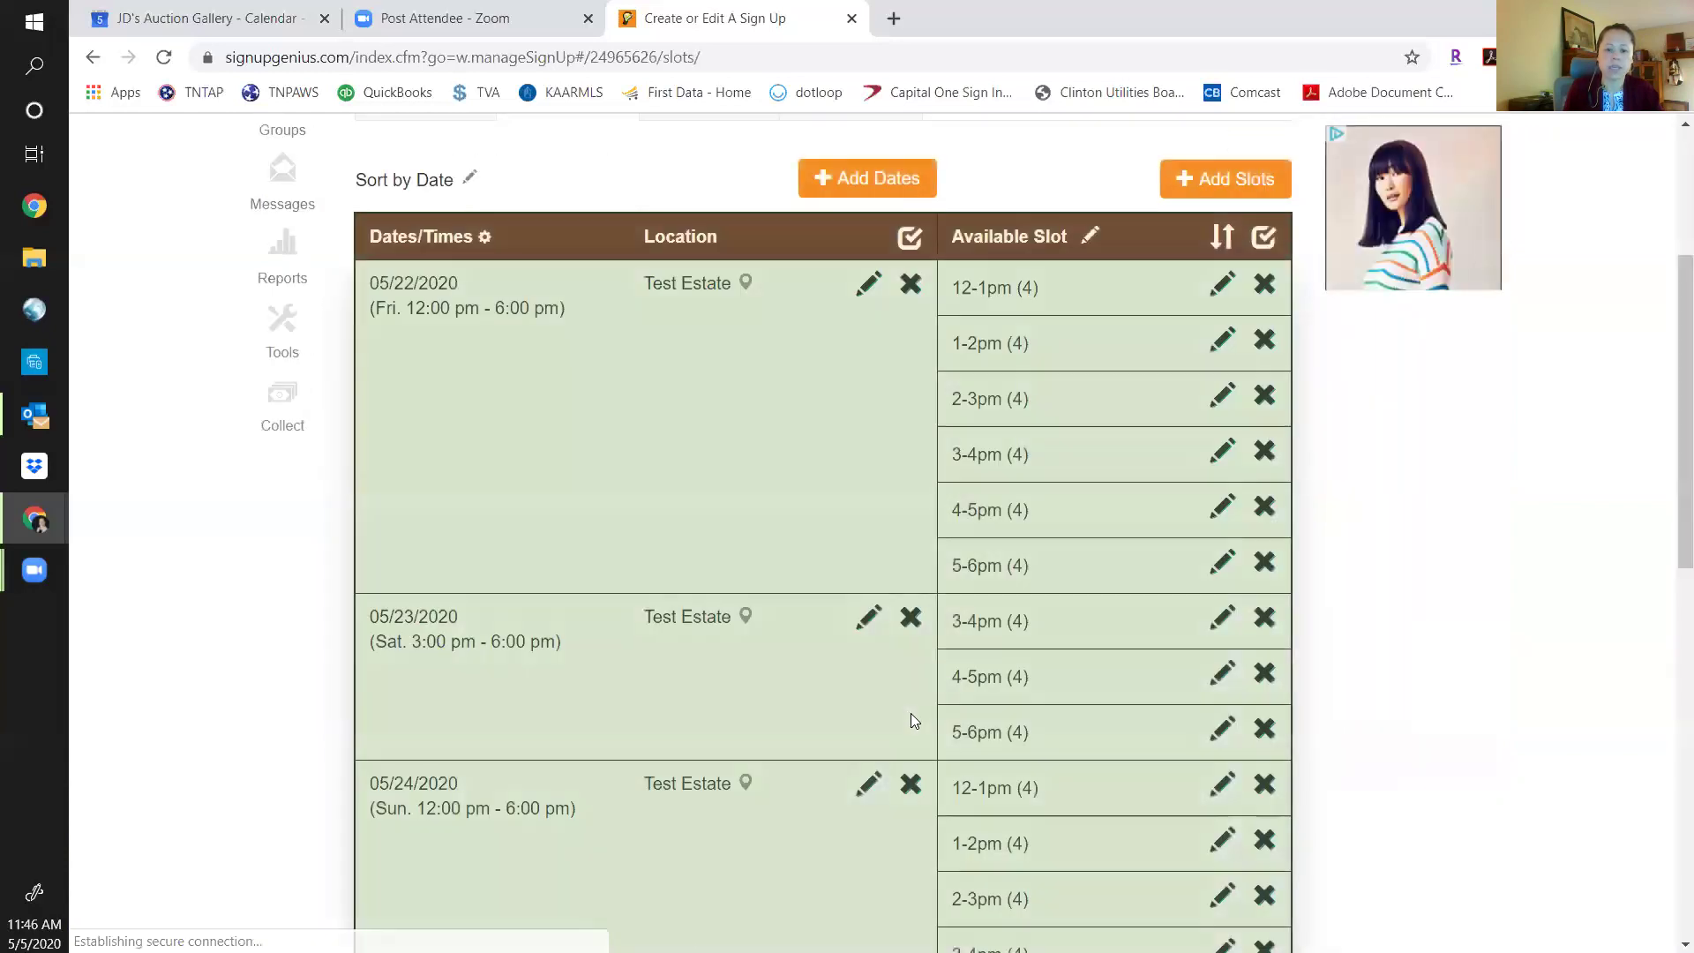
scroll(1119, 745, "down", 3)
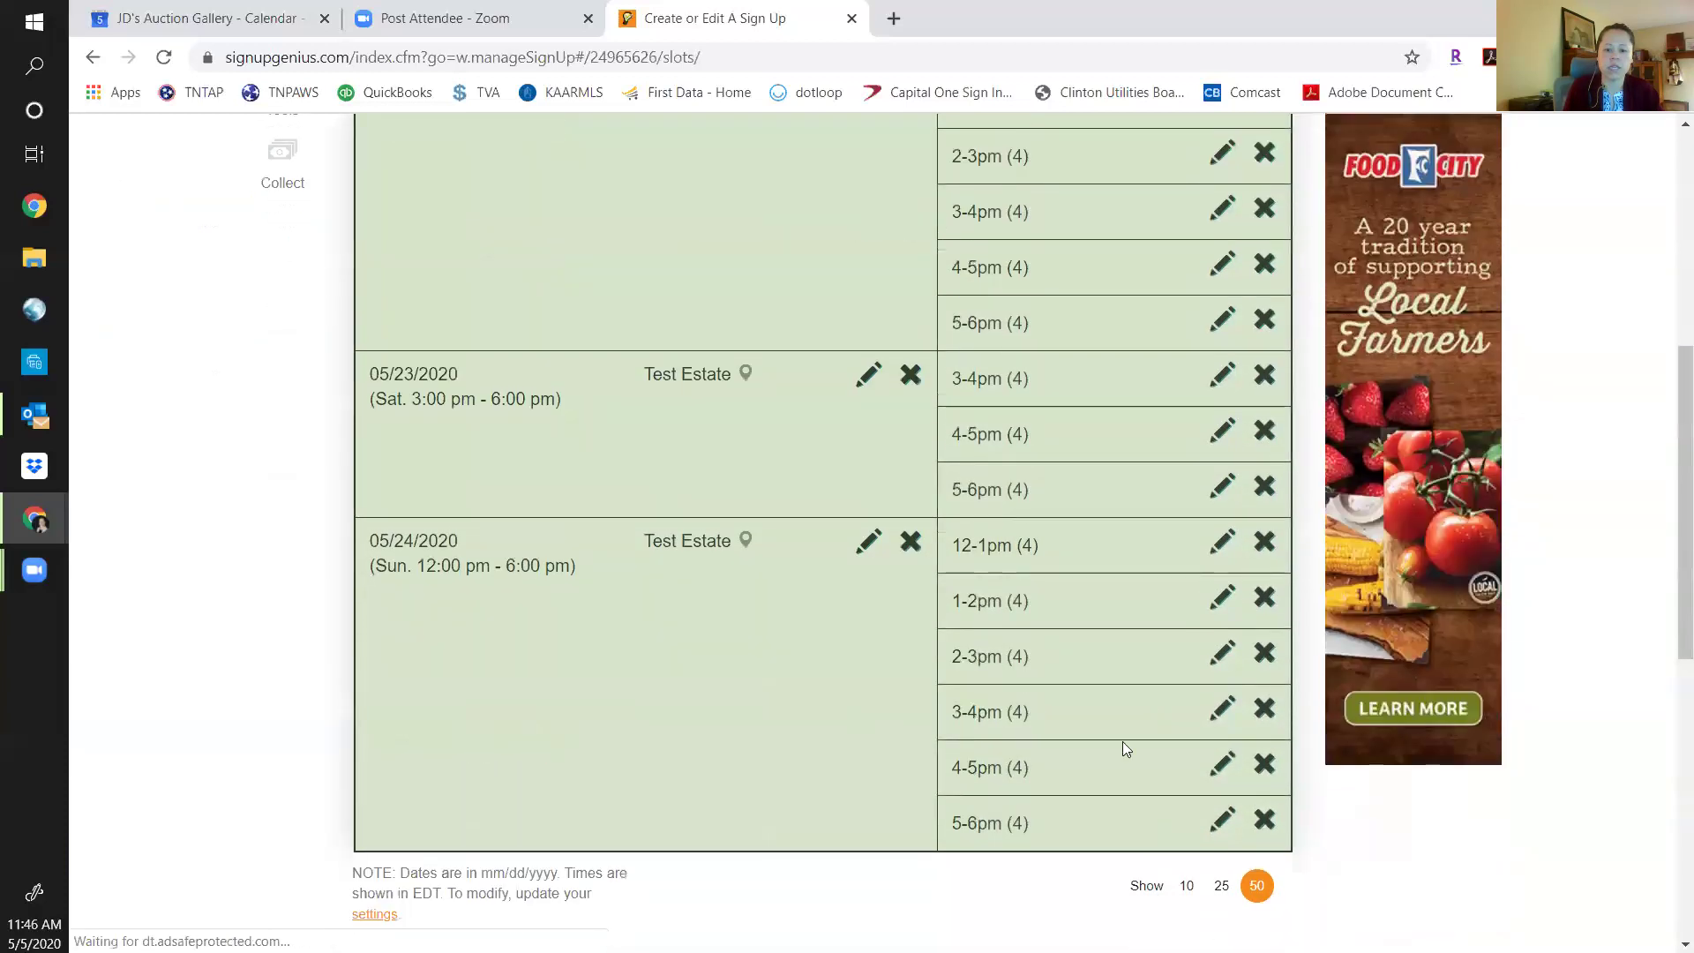
scroll(1114, 745, "up", 4)
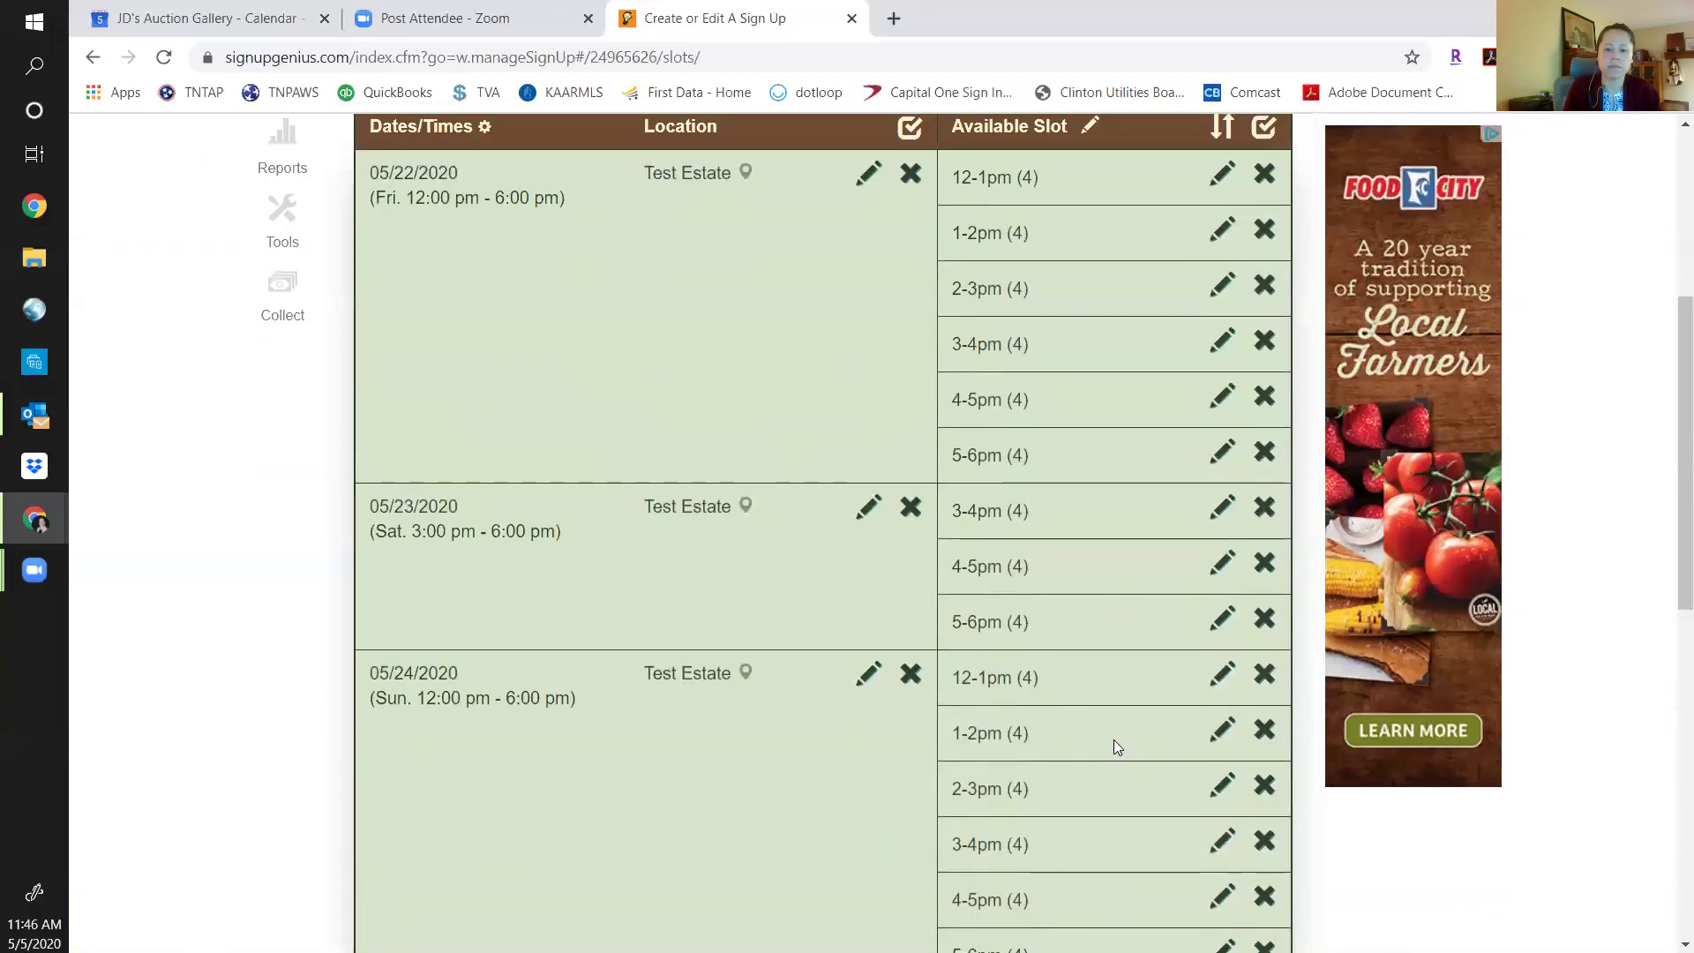
scroll(1114, 740, "up", 3)
scroll(767, 724, "down", 7)
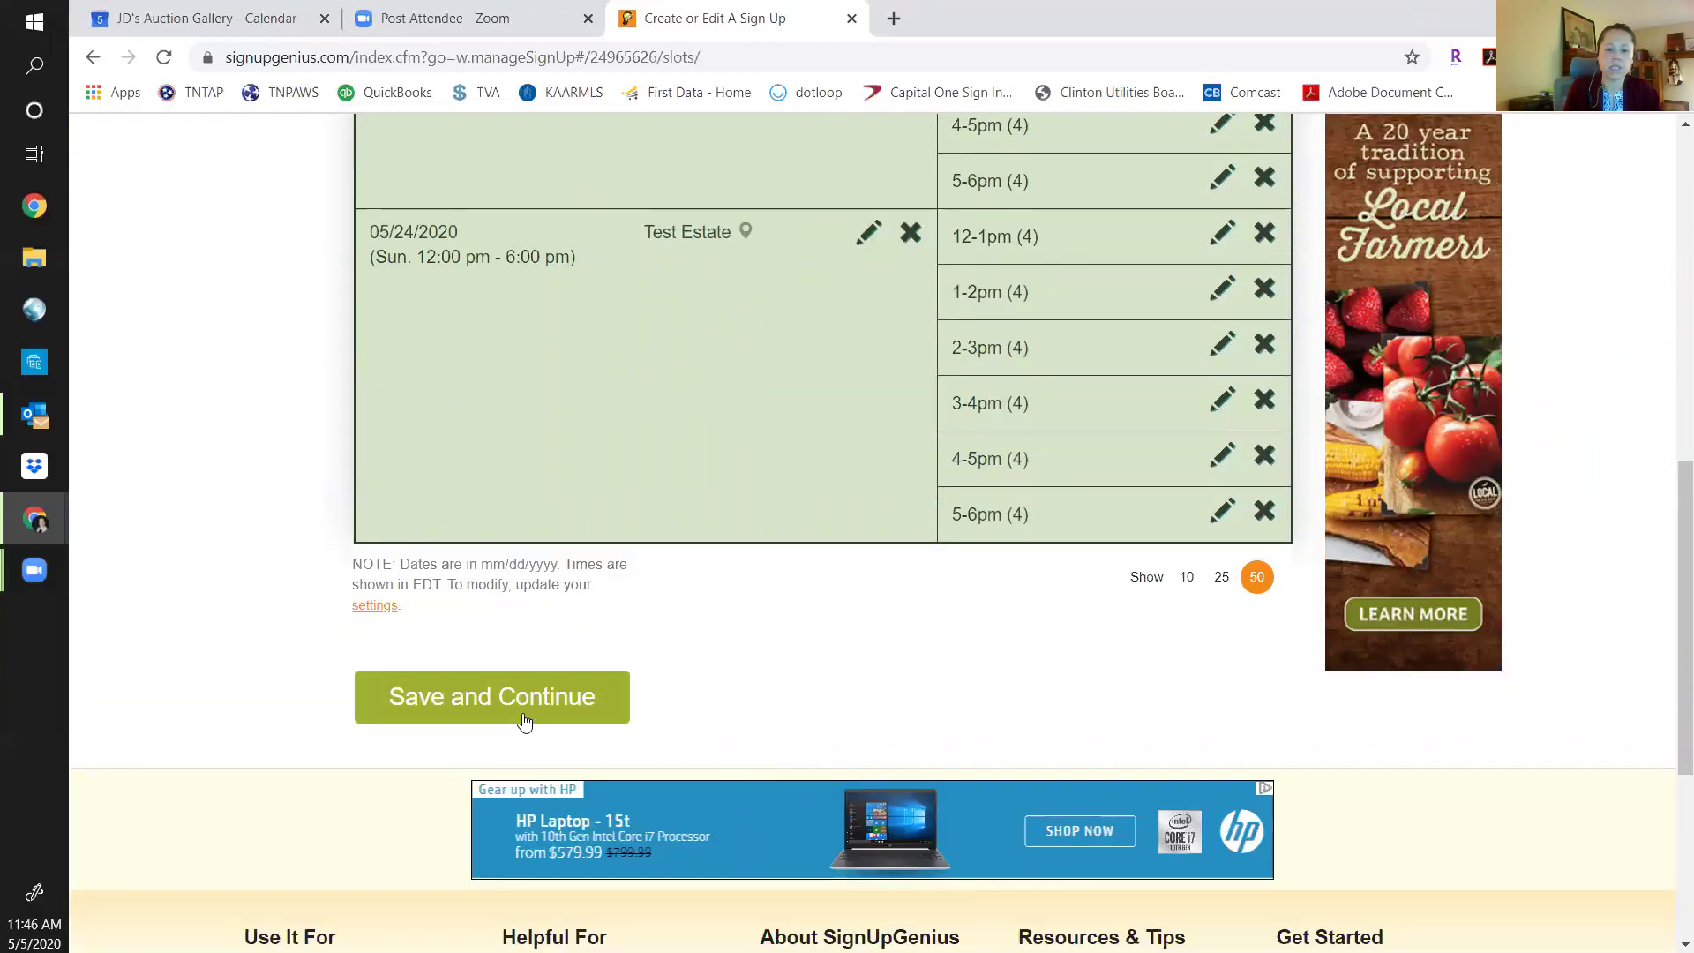
Save the slots, continue to Settings, and make participant email Optional.
left_click(523, 717)
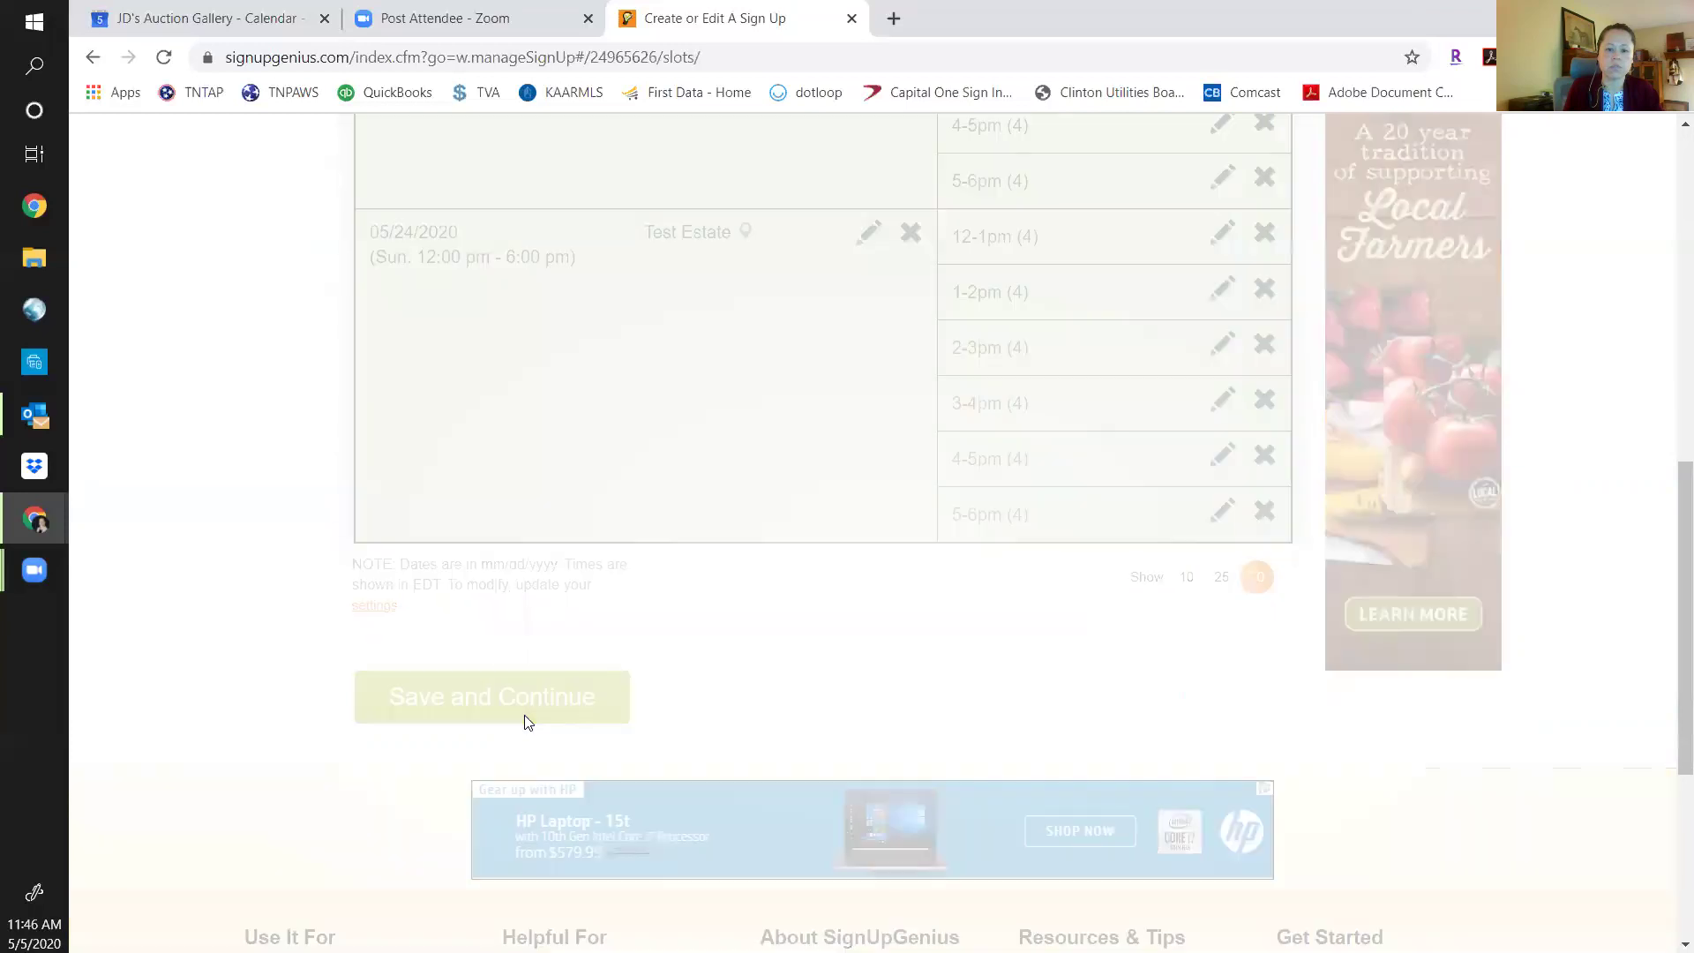
scroll(942, 708, "down", 2)
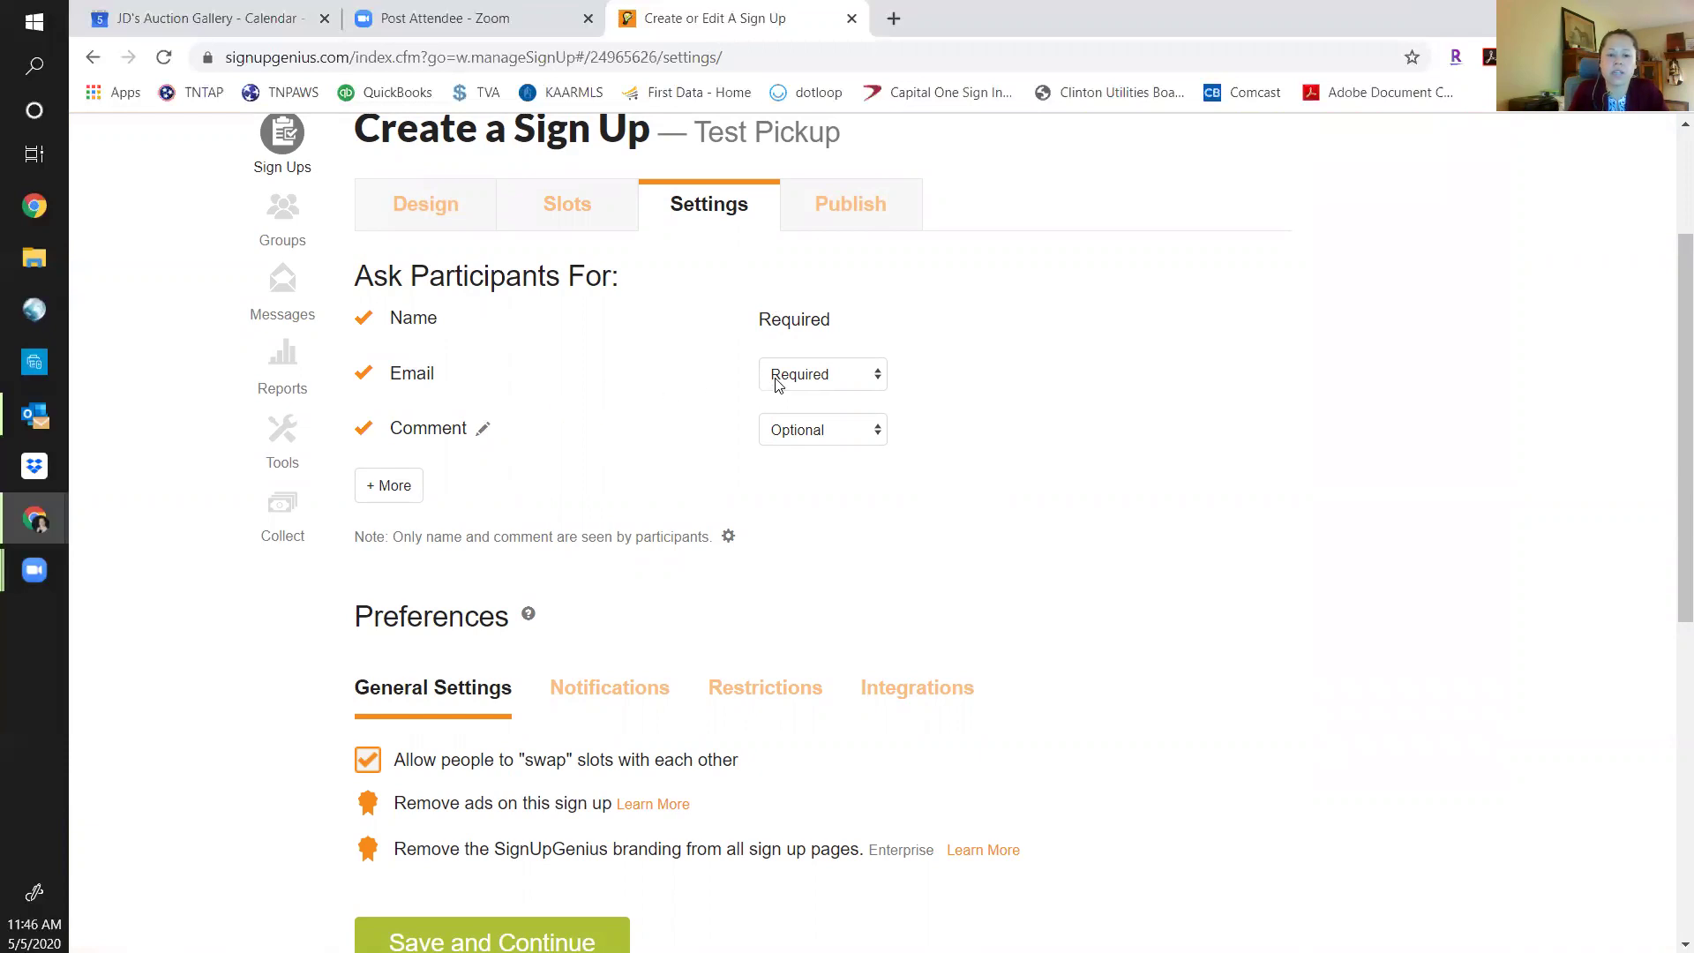
left_click(879, 375)
left_click(840, 444)
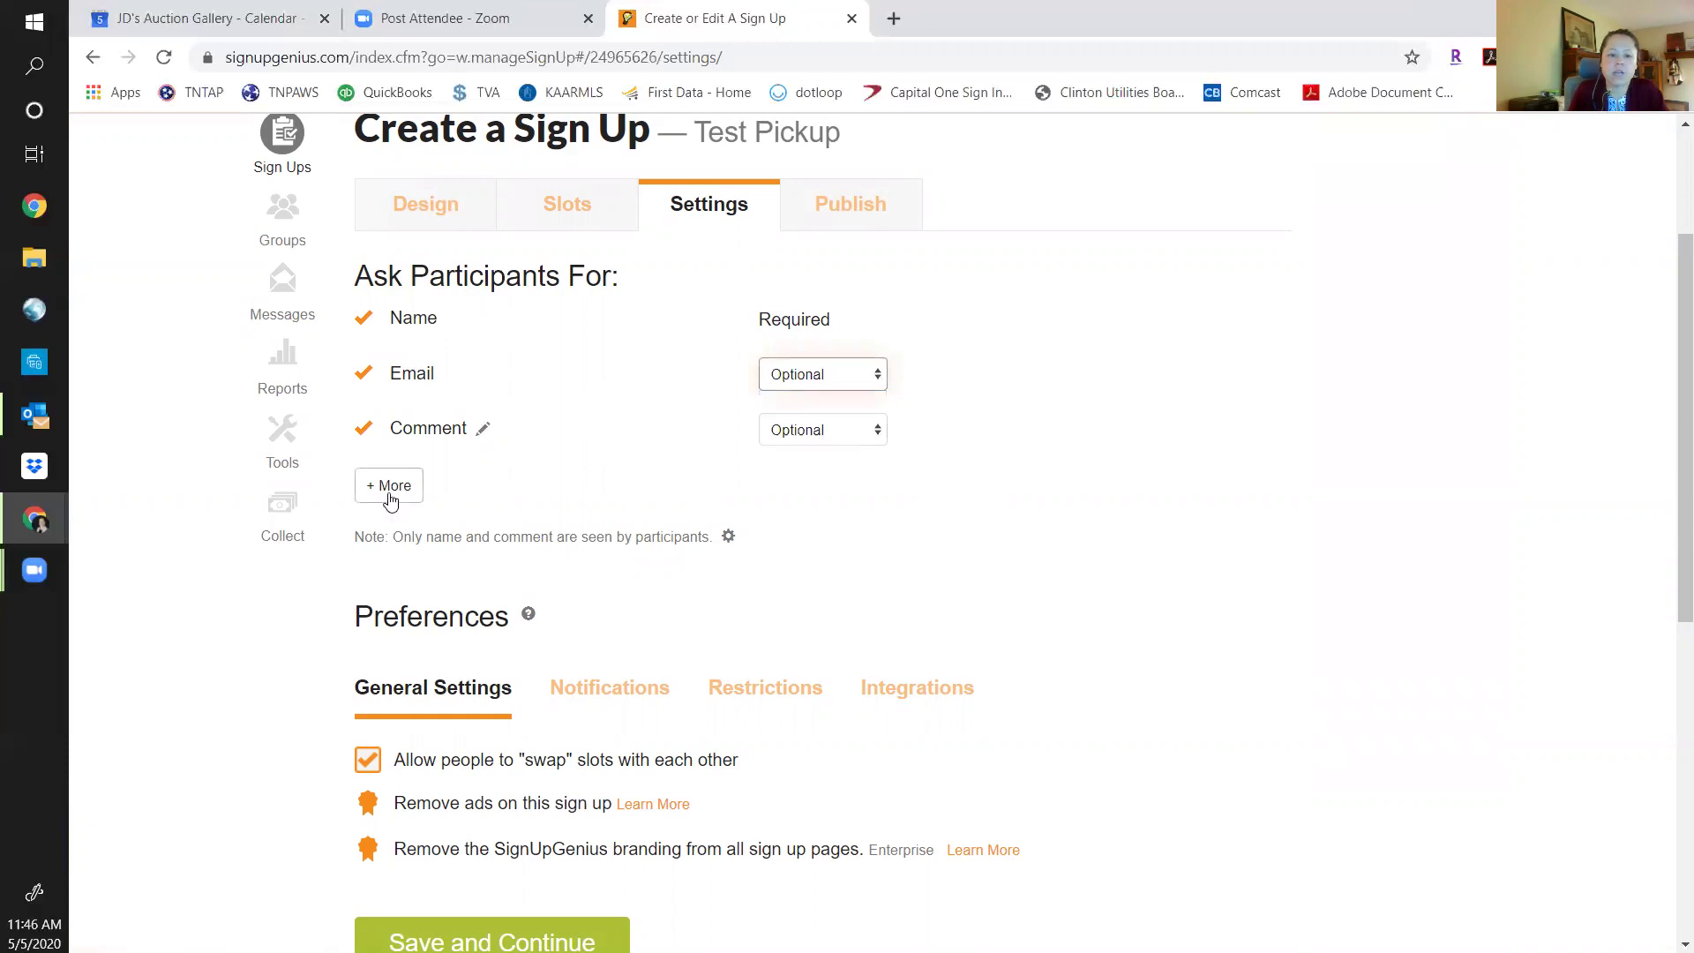
Add Phone as a Required participant field.
left_click(391, 492)
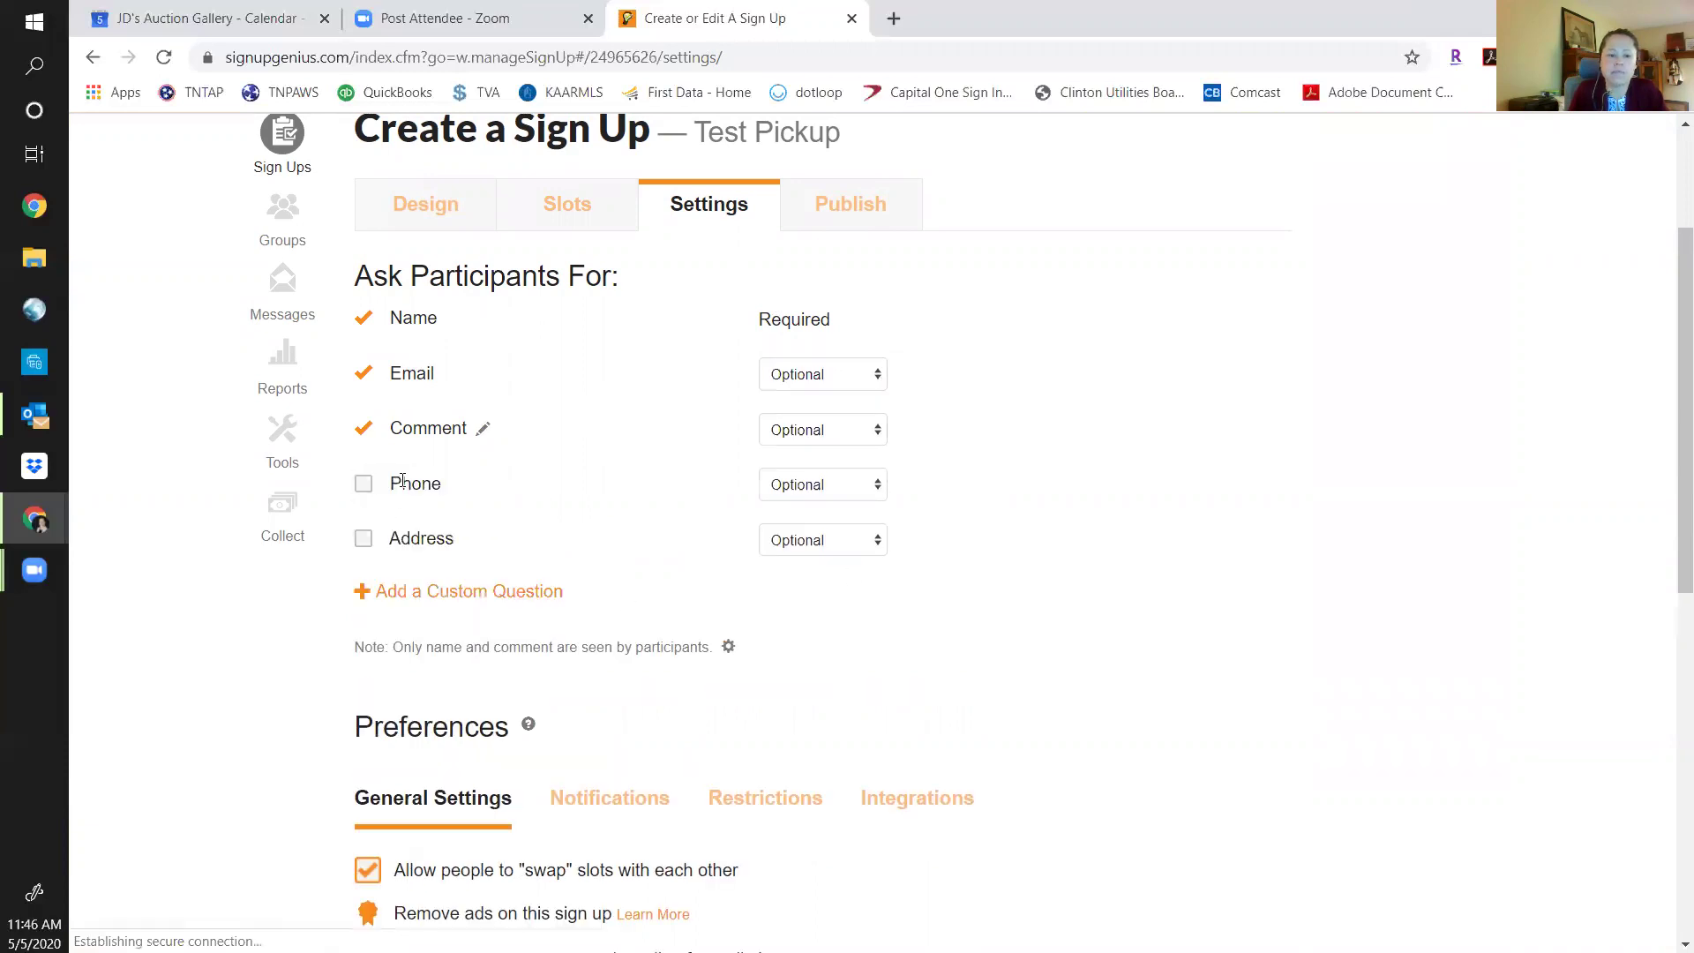
left_click(362, 491)
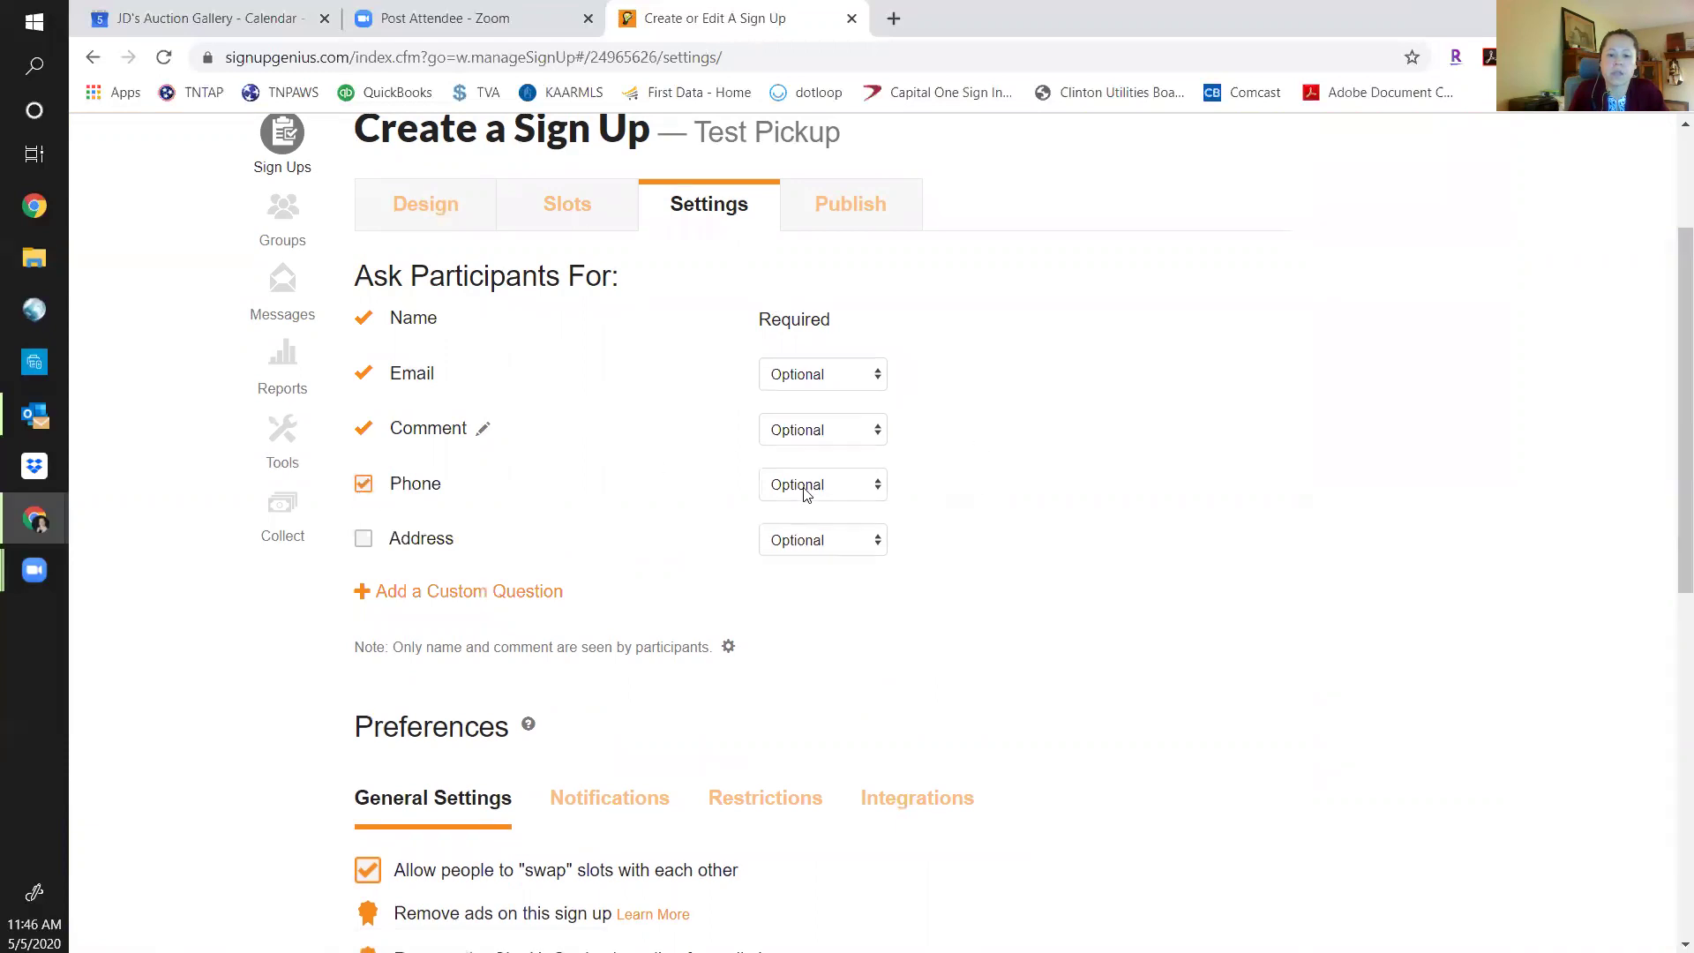
left_click(878, 484)
left_click(799, 518)
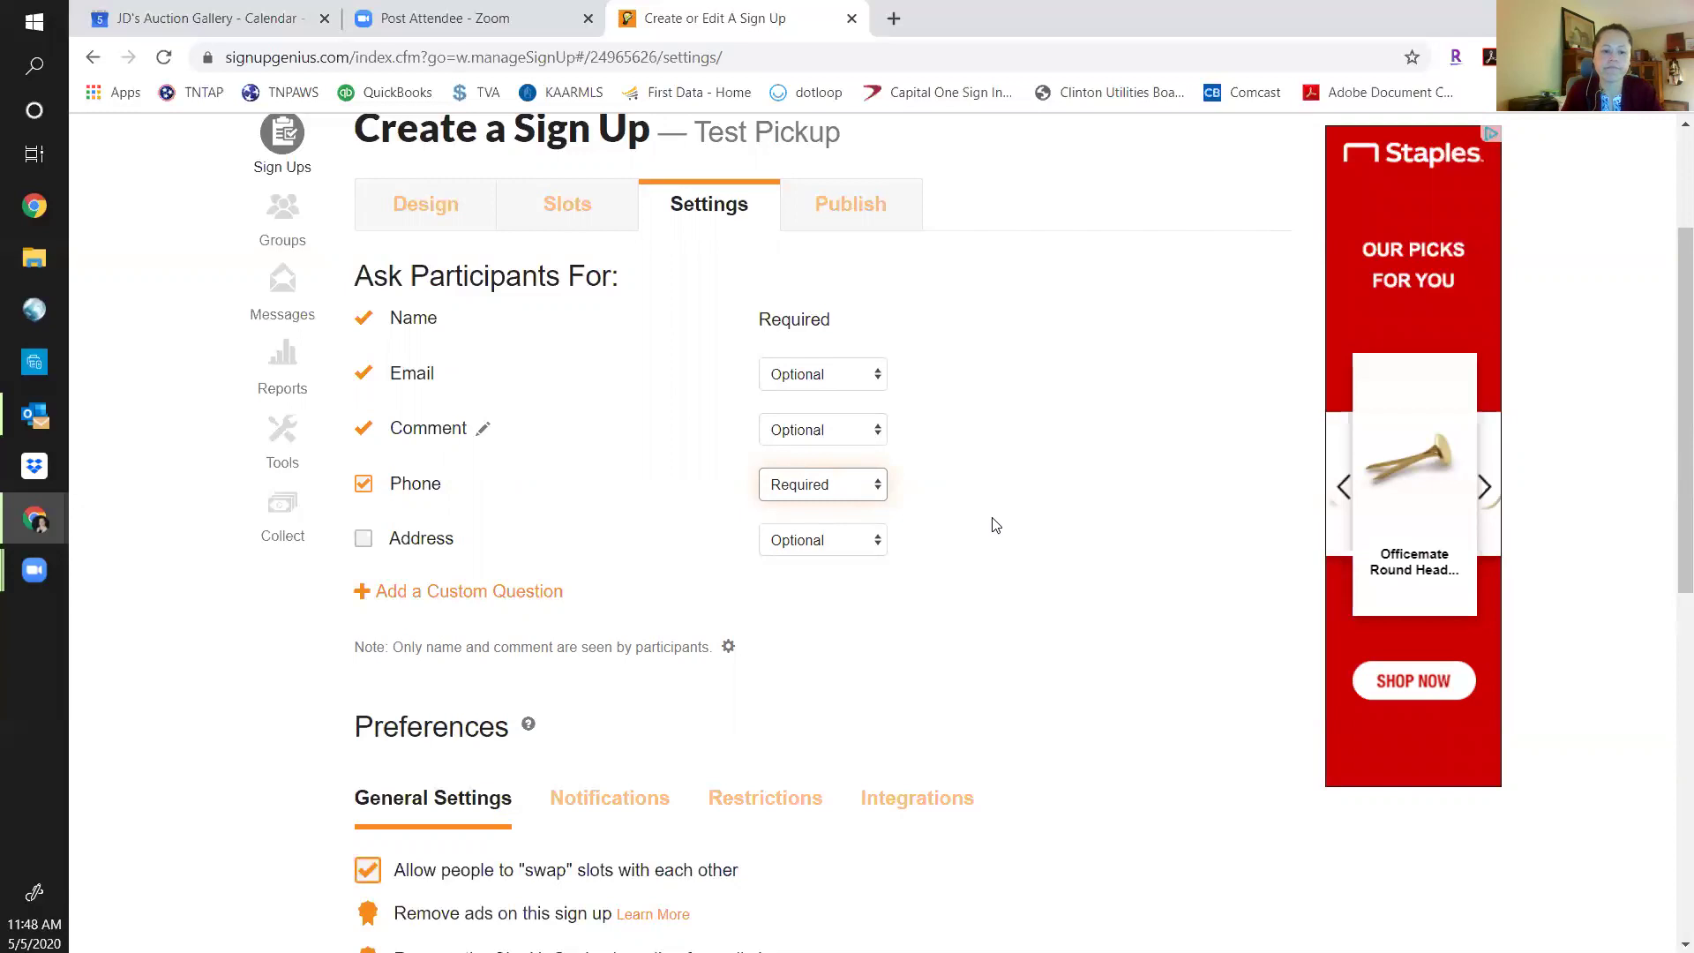
Save the settings and look over the Test Pickup preview on the Publish step.
scroll(1024, 534, "down", 3)
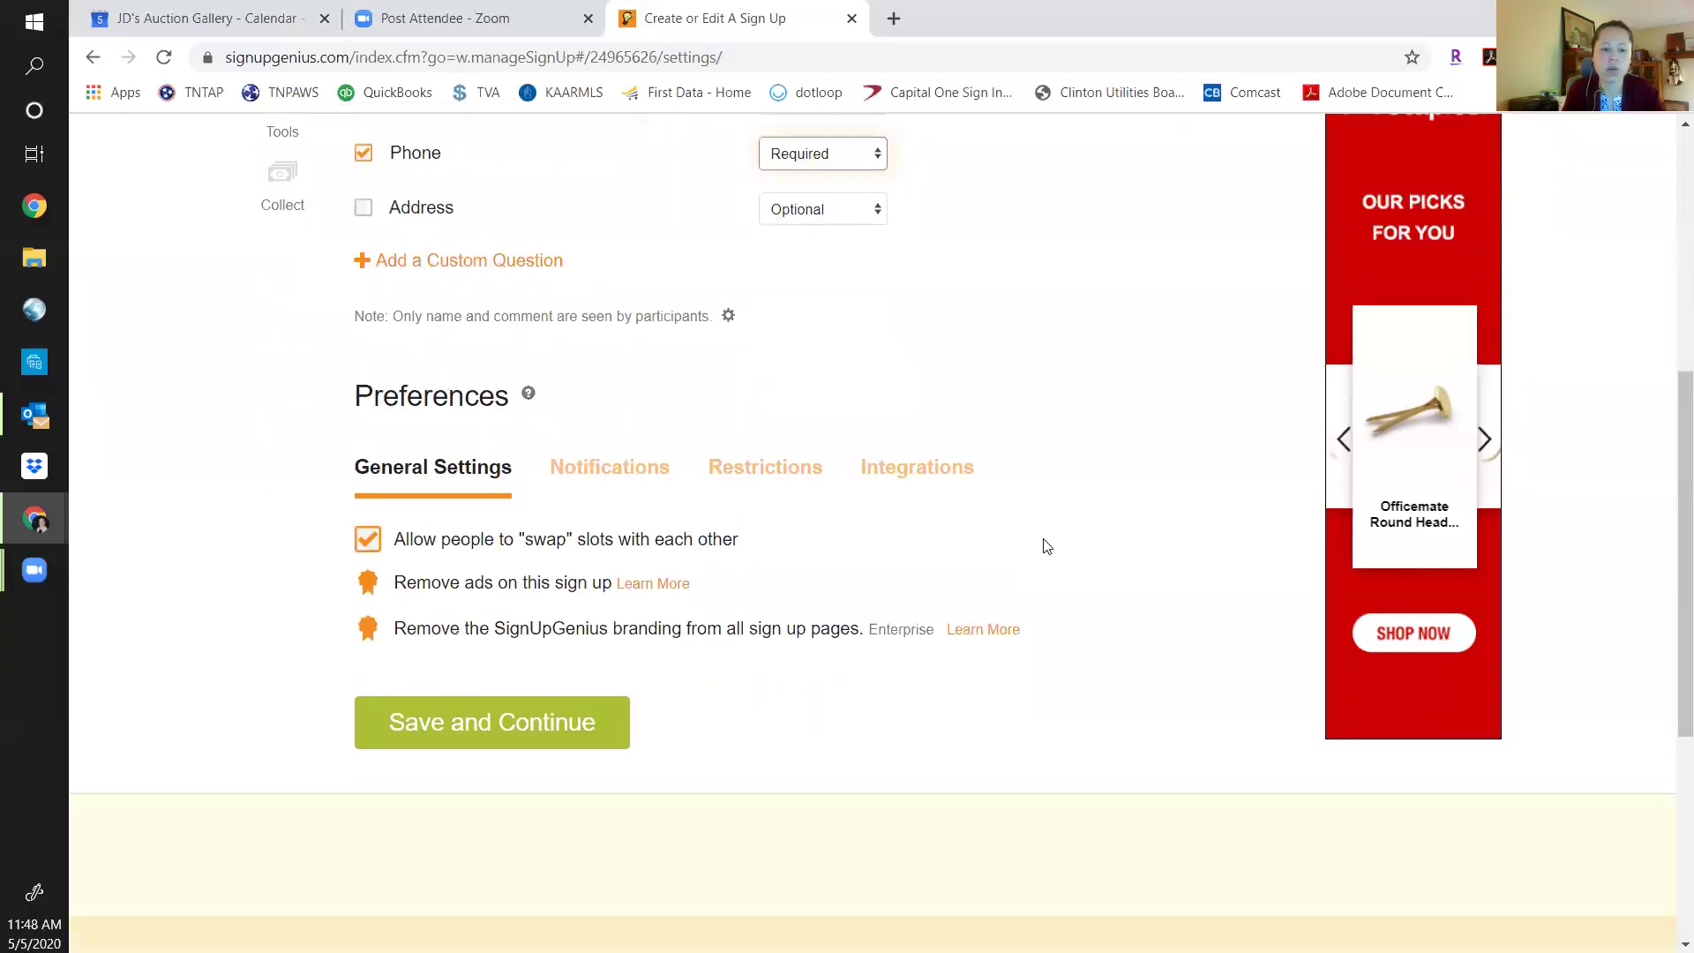
left_click(514, 744)
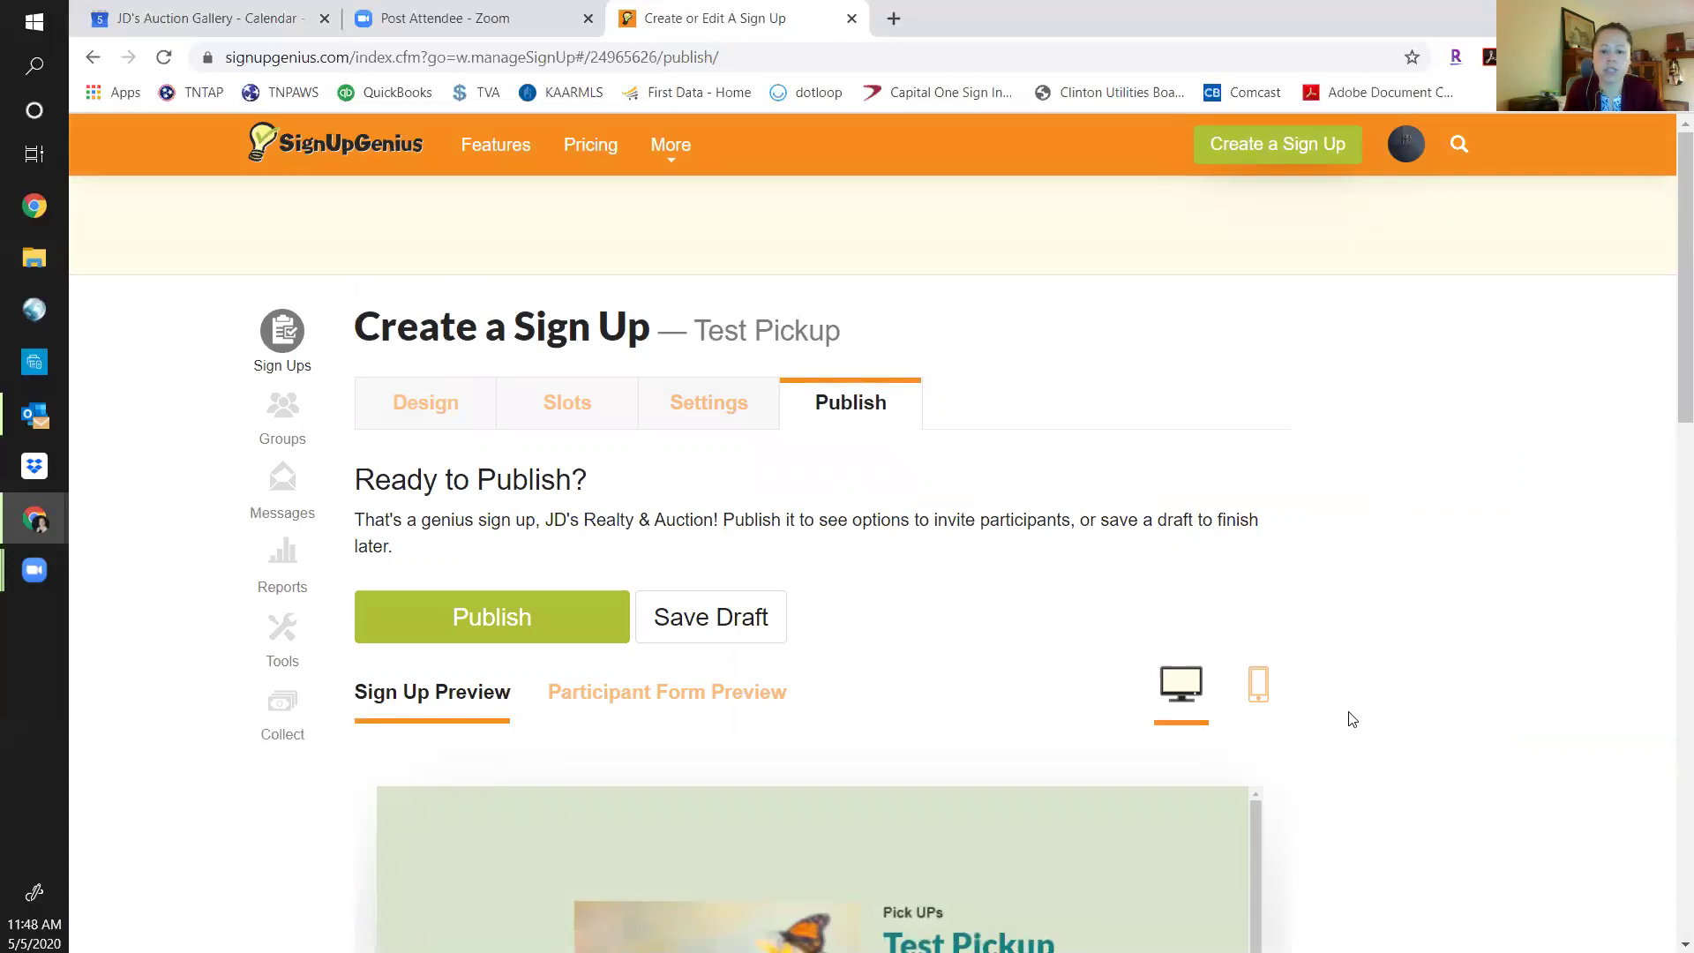
scroll(1351, 717, "down", 8)
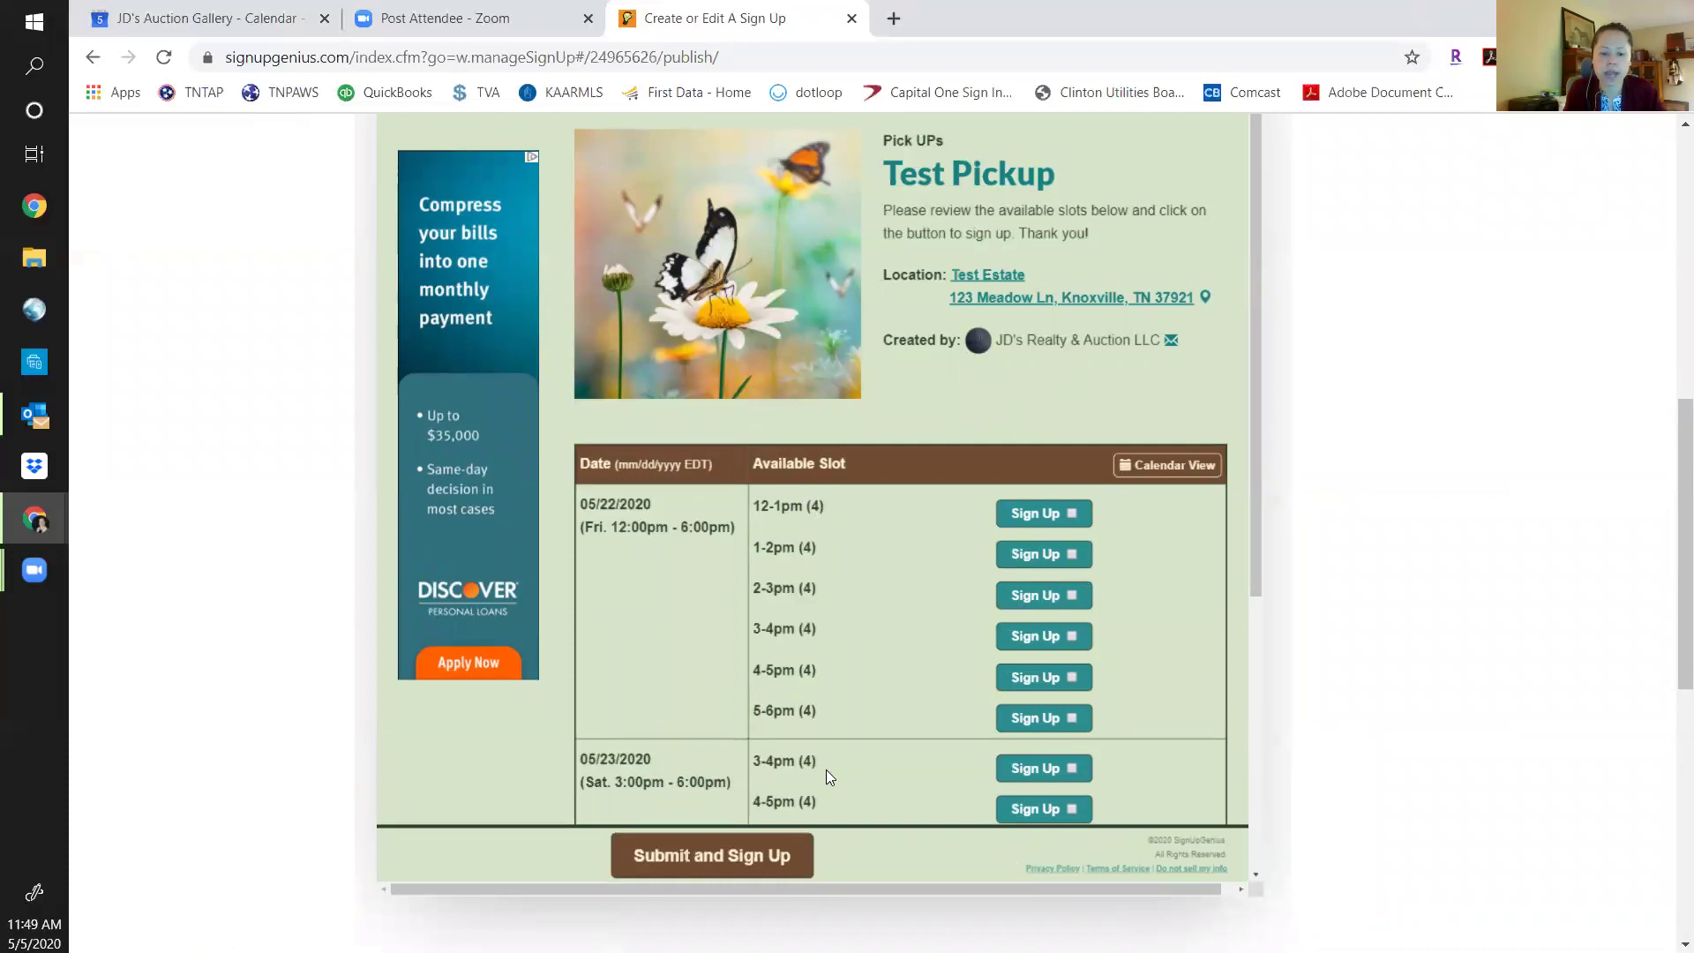
scroll(1003, 776, "up", 8)
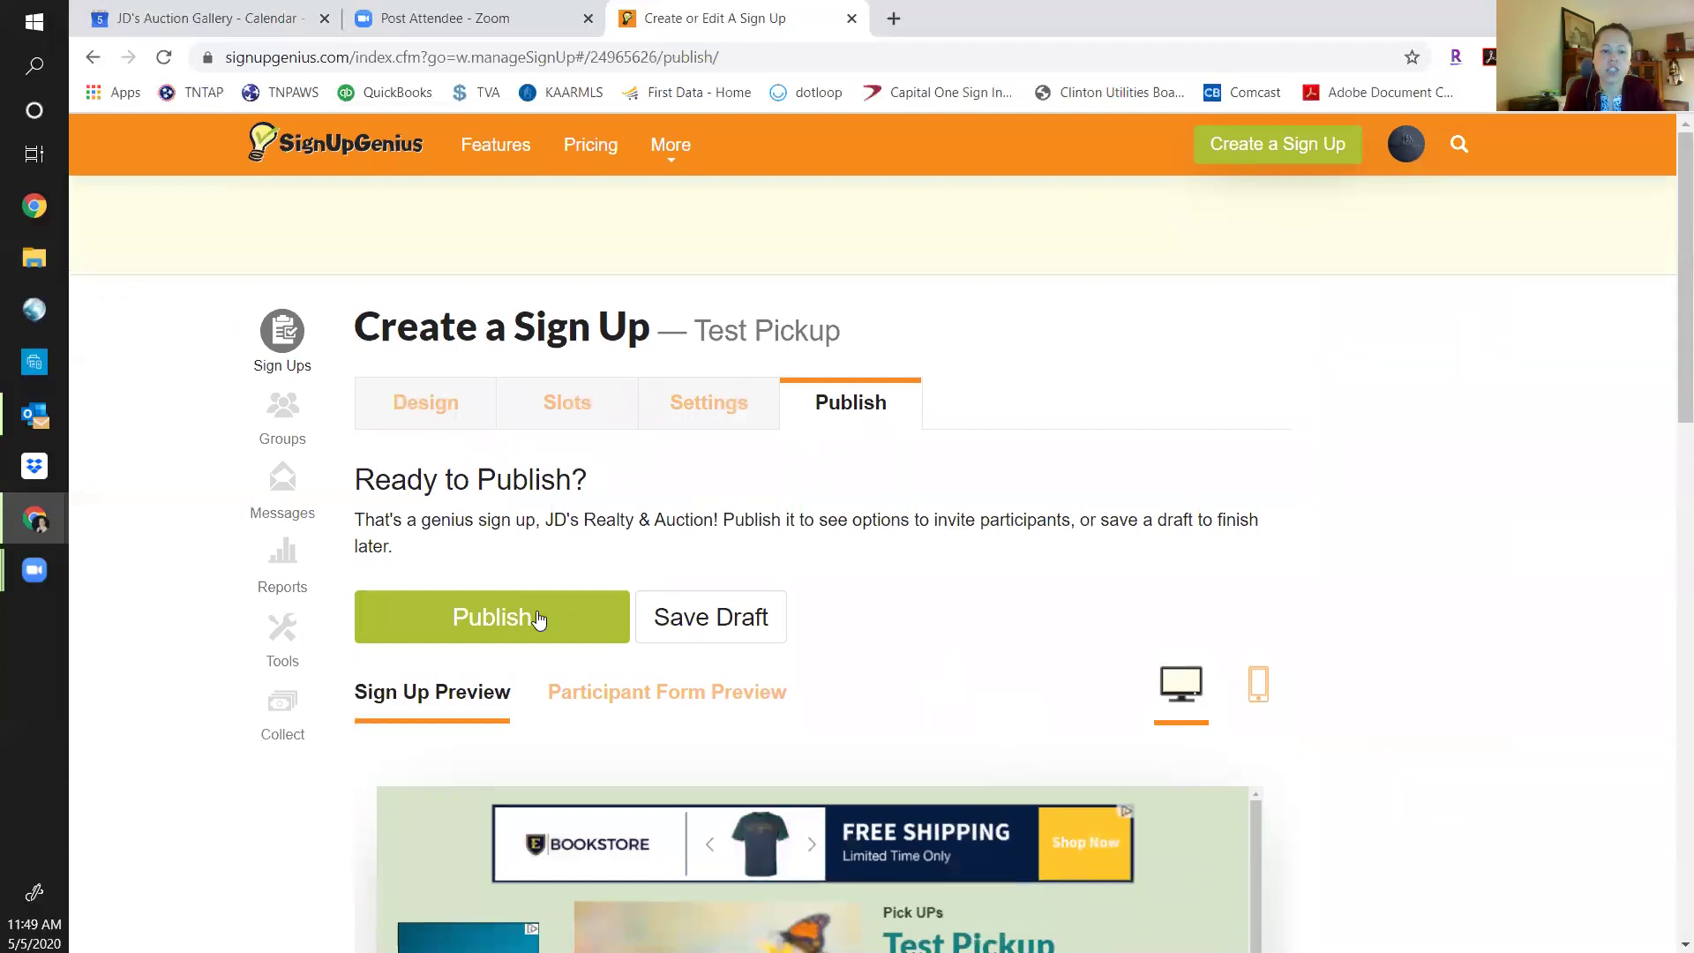
Publish Test Pickup and open its live sign-up page in a new tab.
left_click(537, 618)
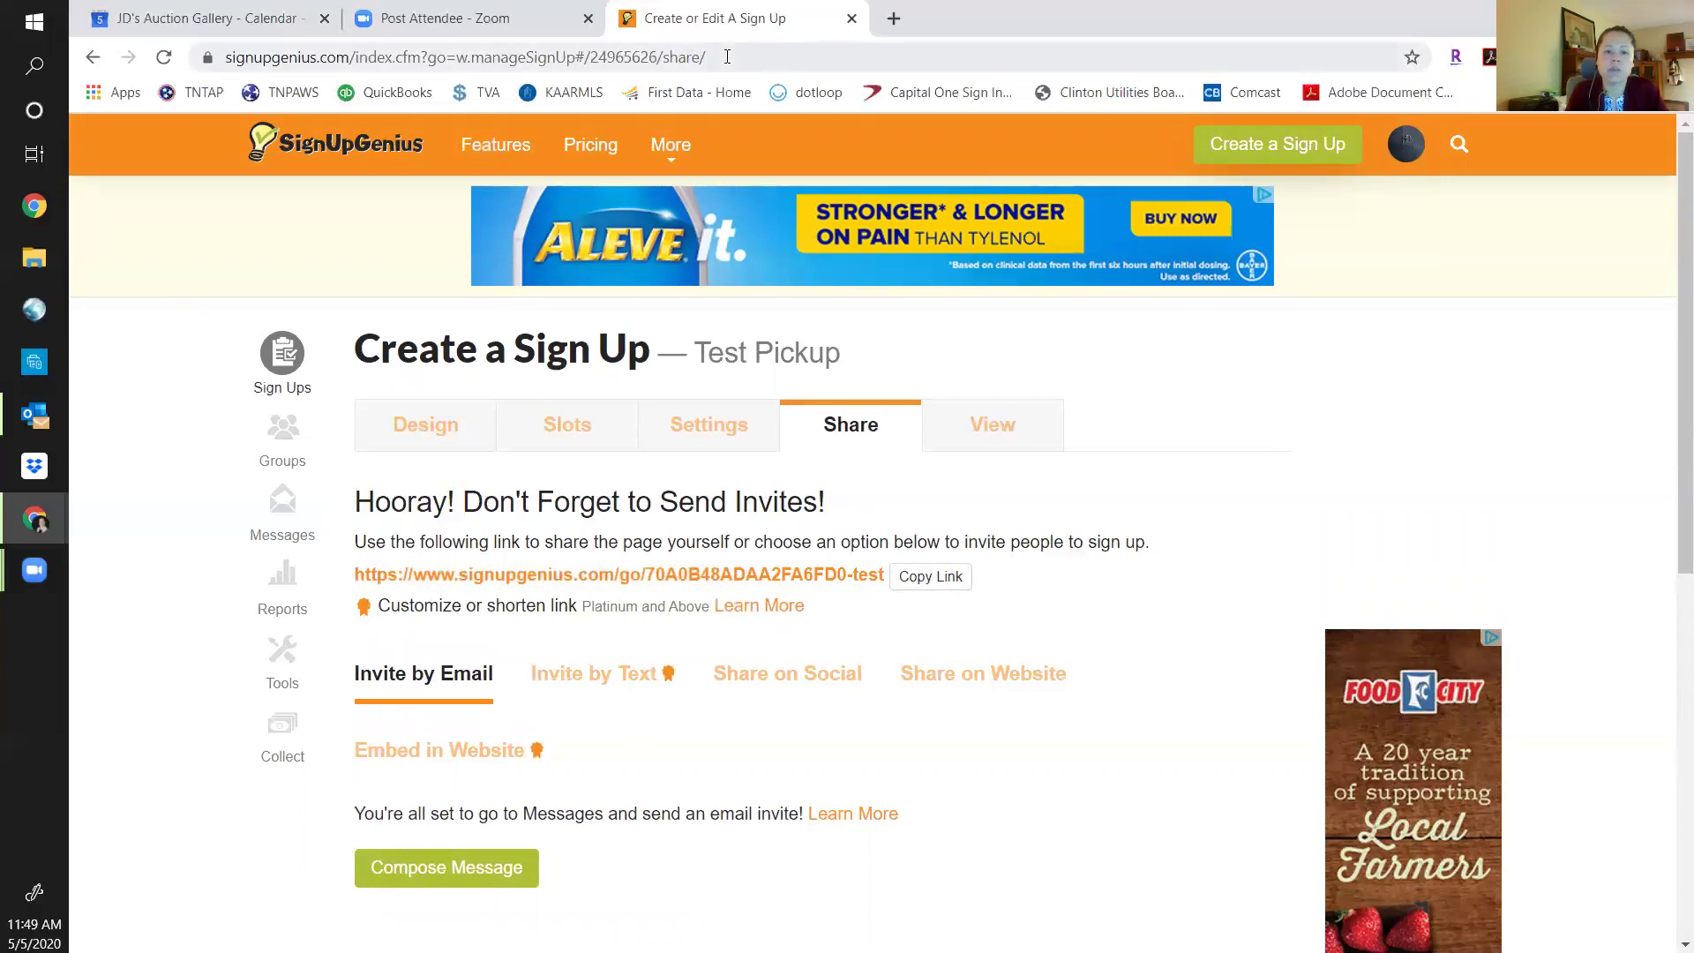
left_click(727, 56)
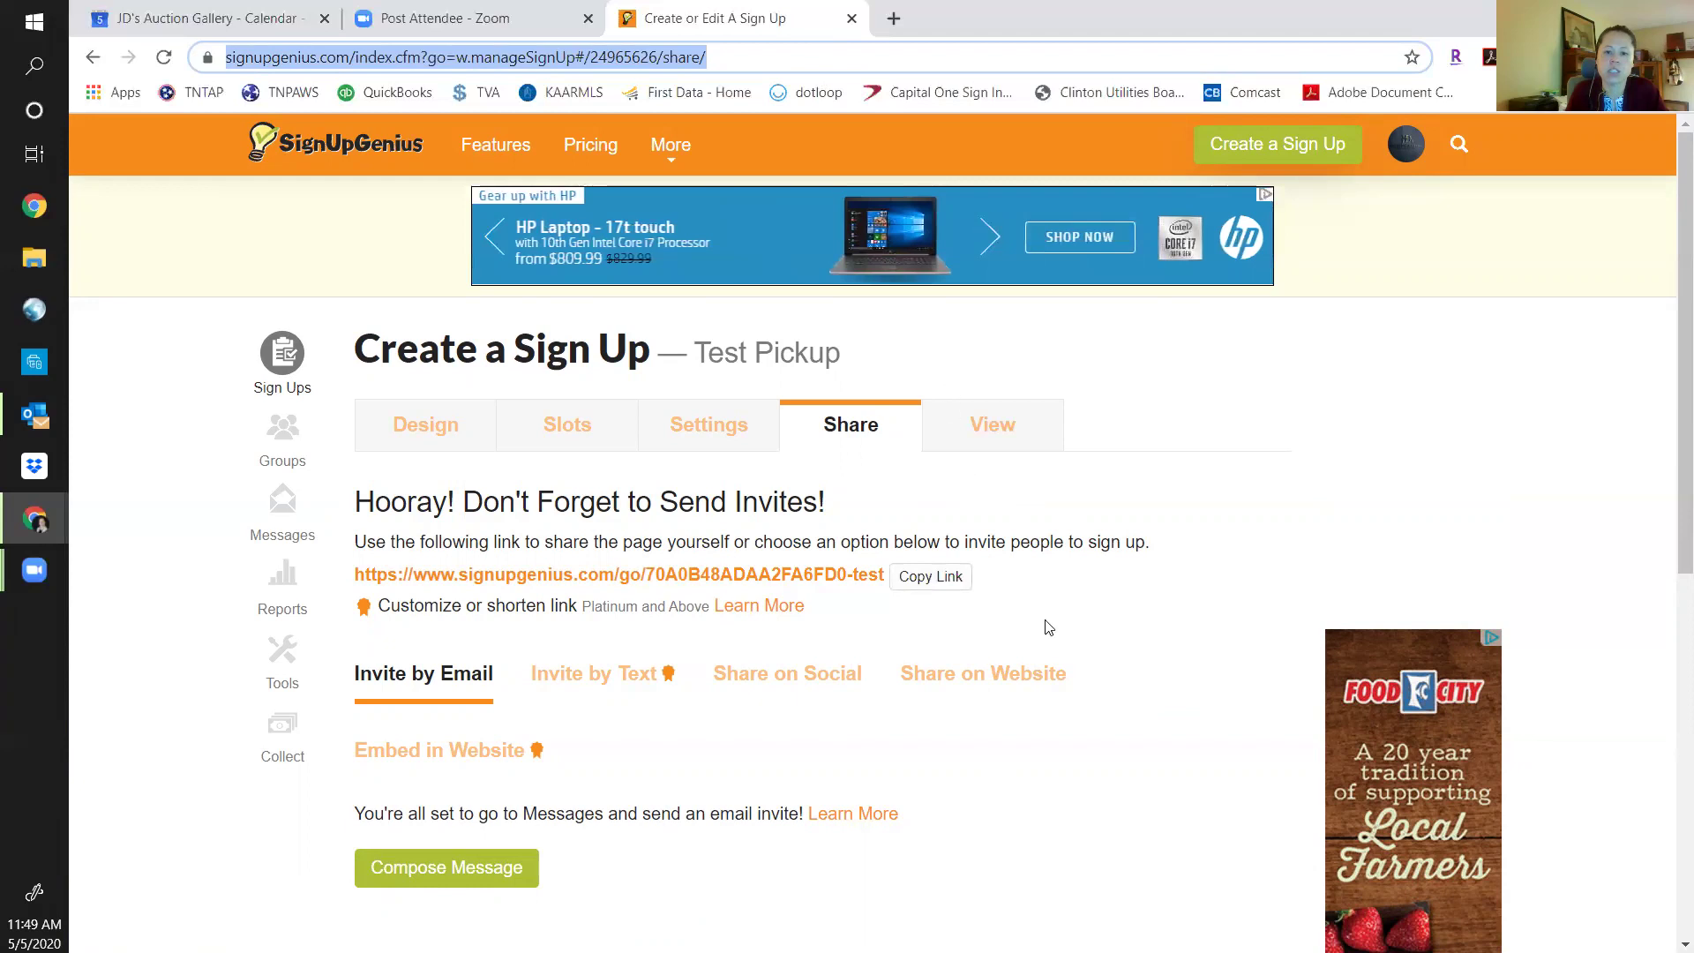
left_click(1000, 431)
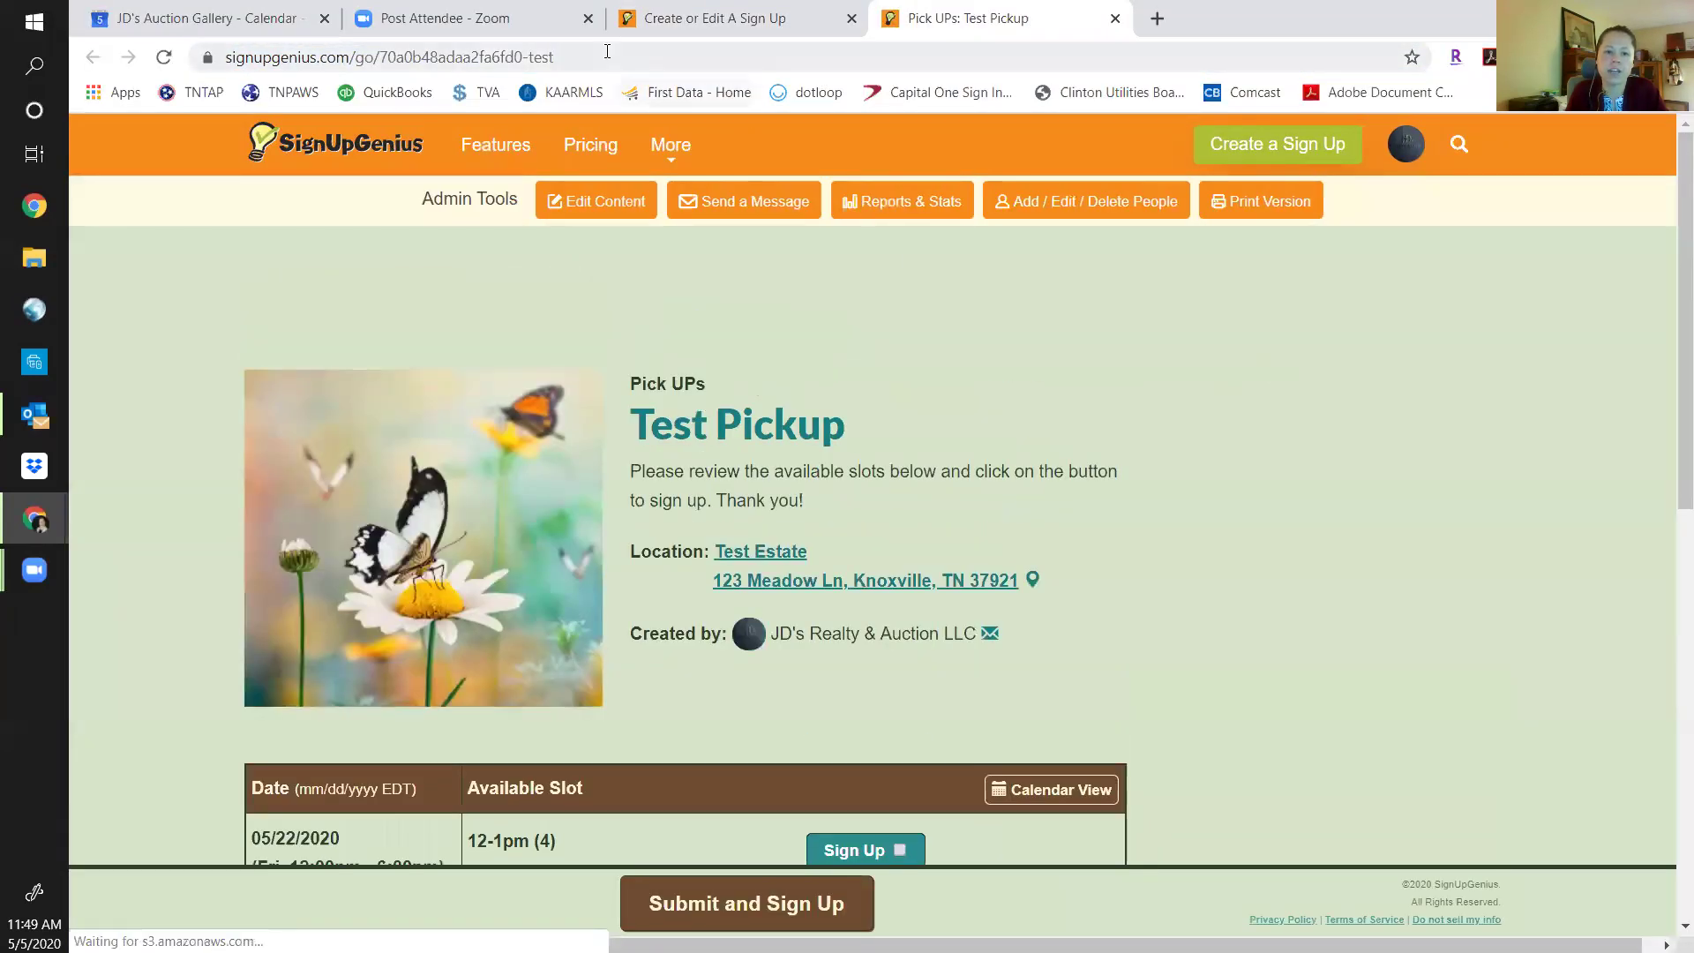
Open Test Pickup's Edit Sign Up page in the live tab, then reopen the public page from Share.
left_click(607, 55)
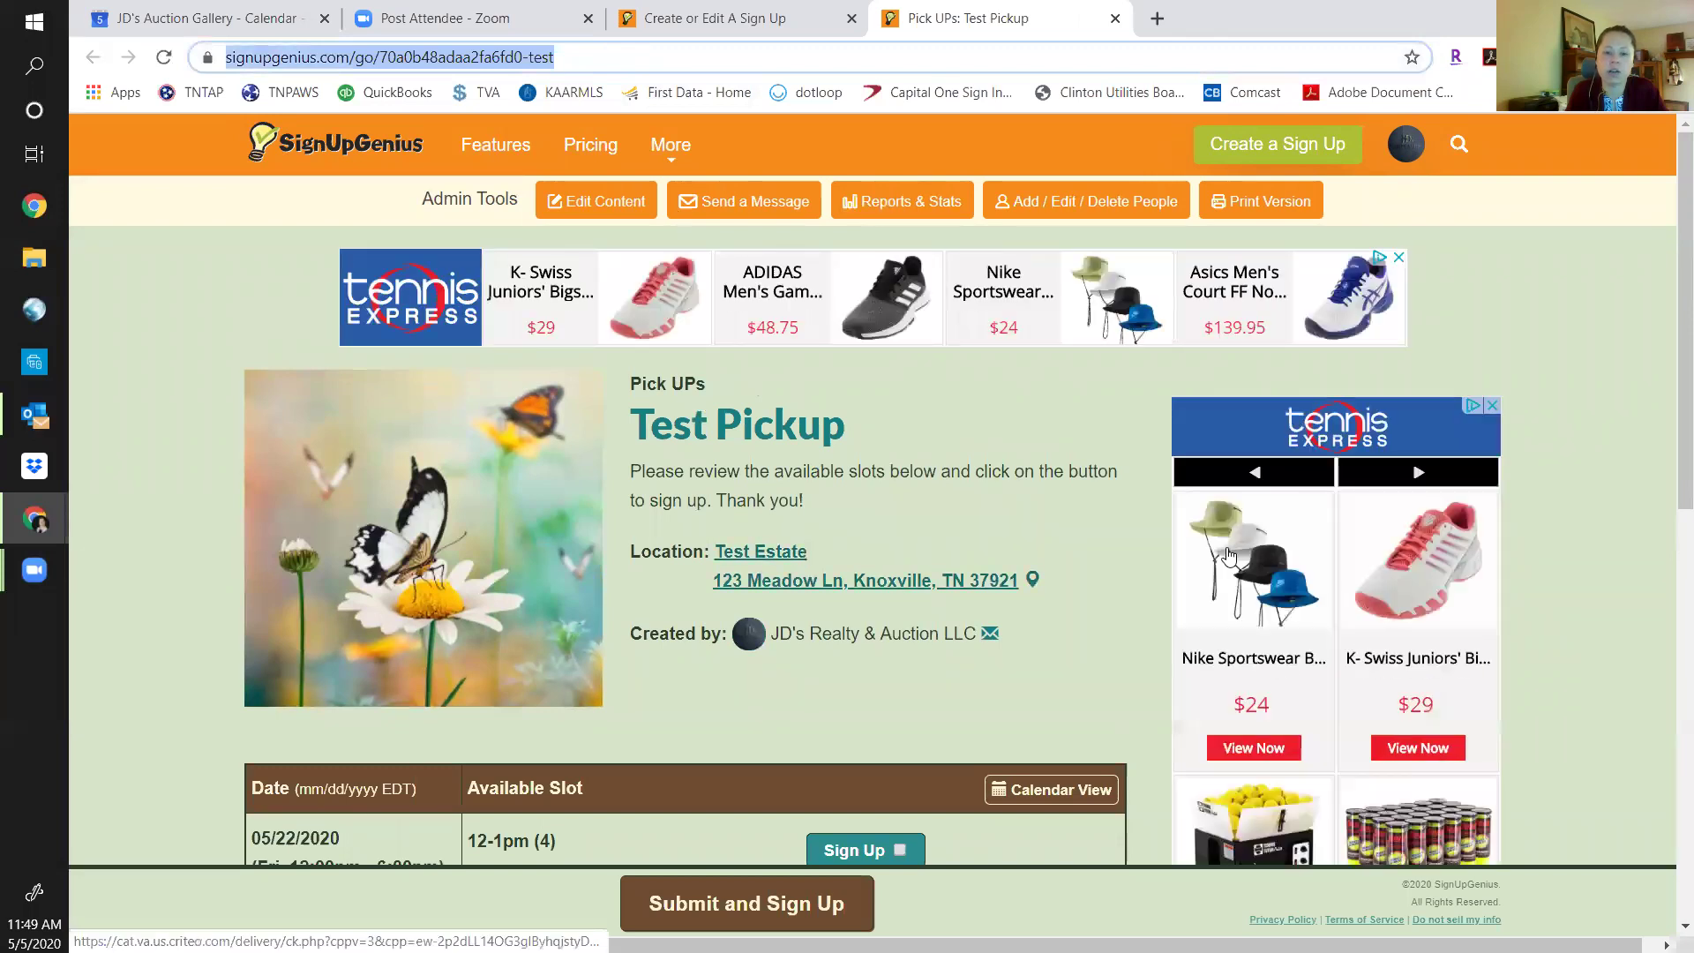
left_click(758, 21)
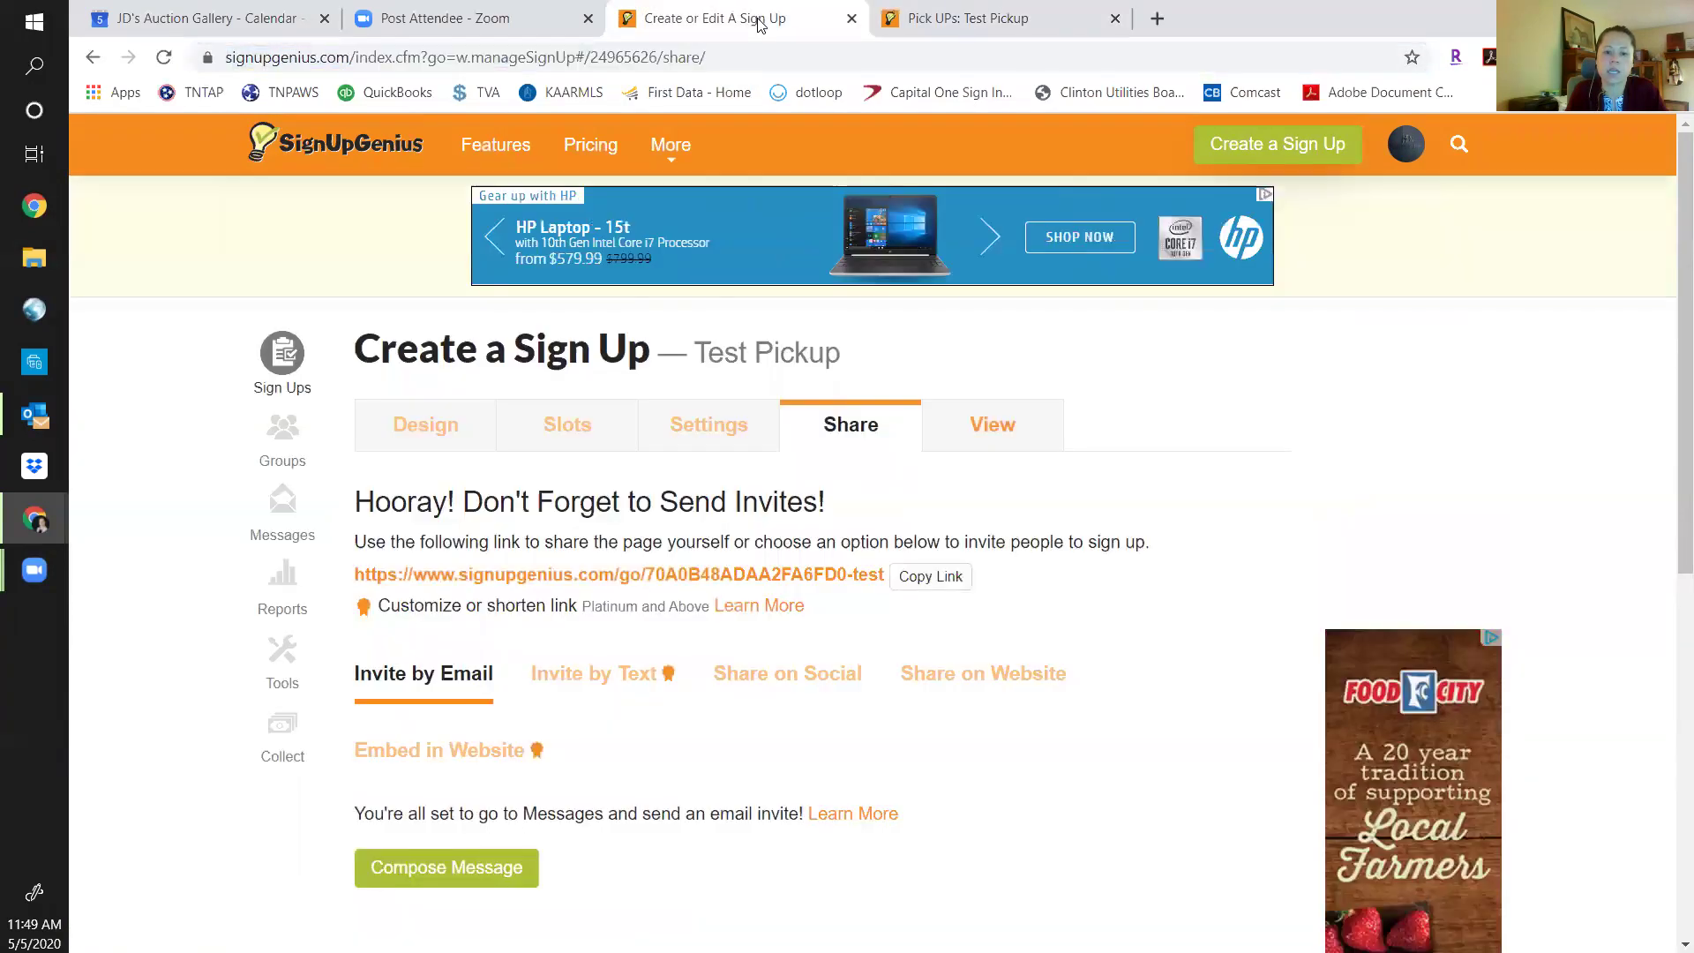
left_click(1037, 21)
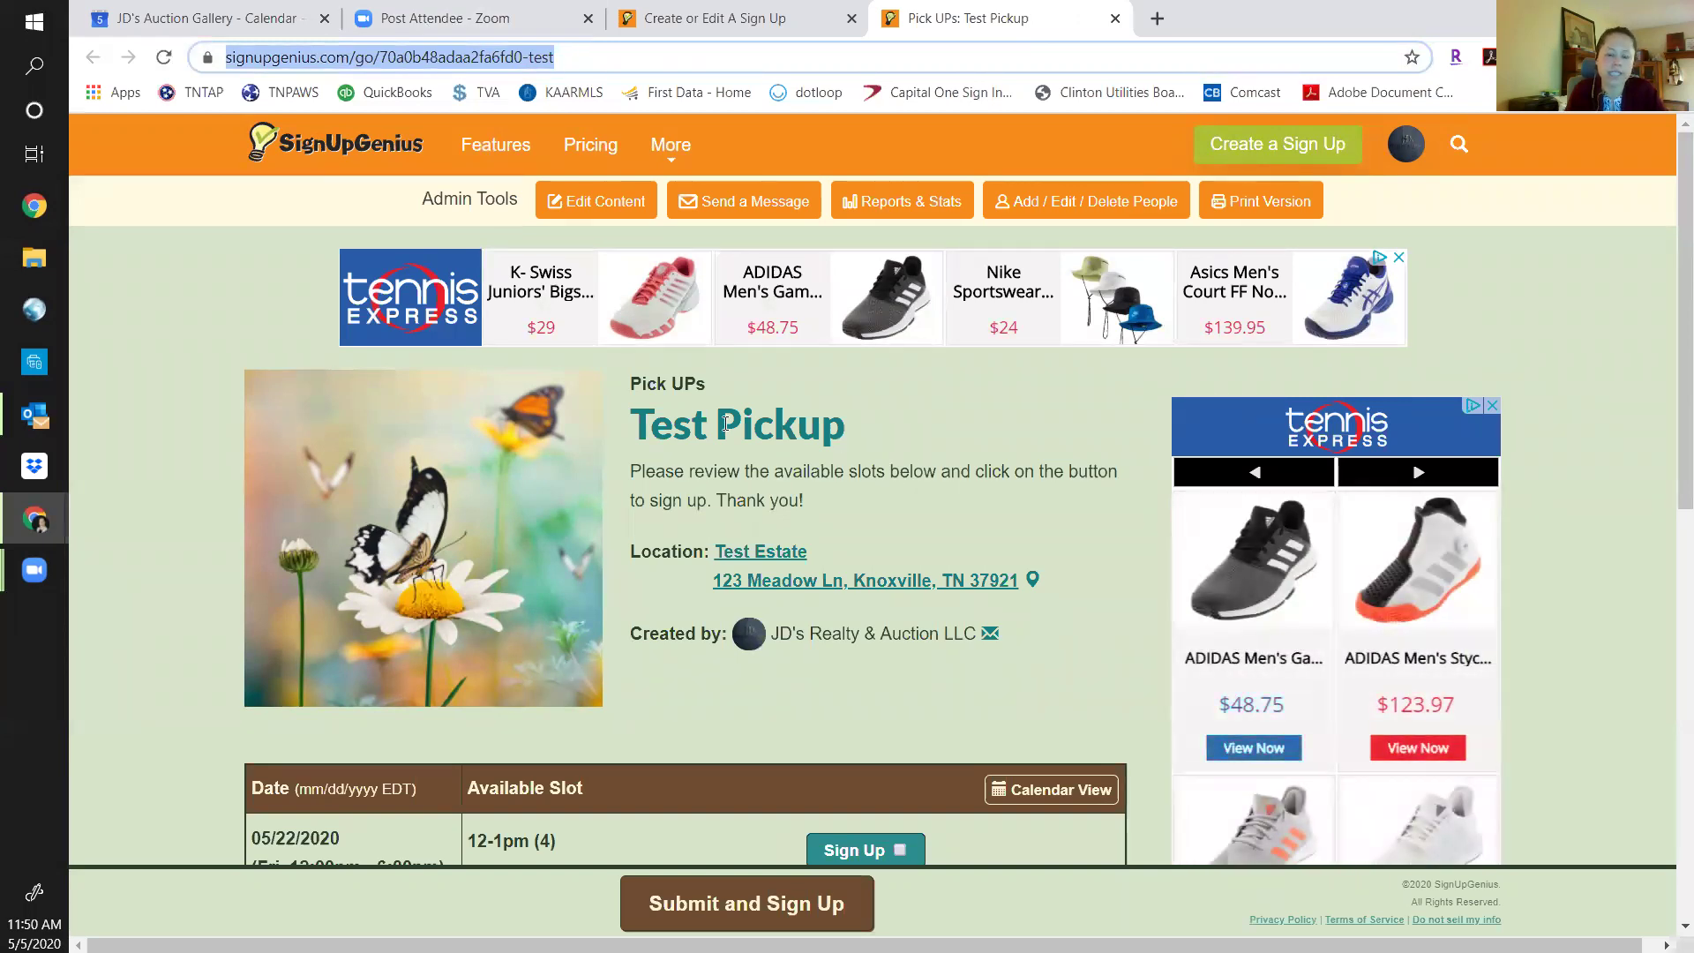
left_click(647, 205)
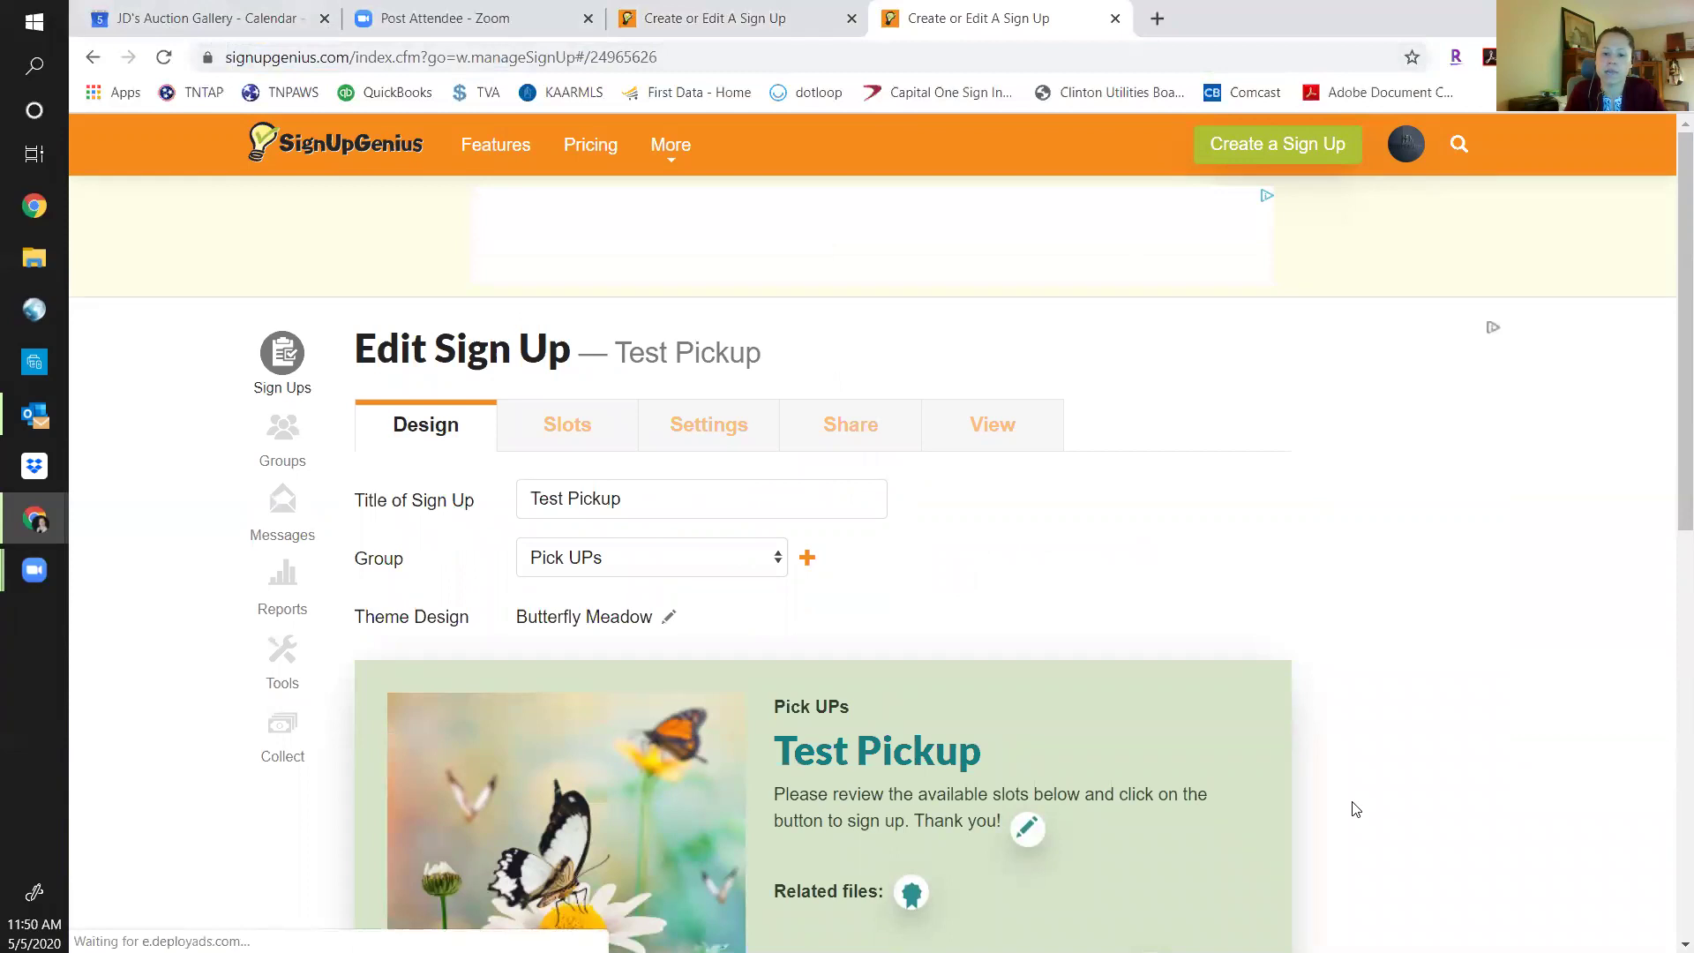
scroll(1357, 809, "down", 5)
scroll(1357, 809, "up", 5)
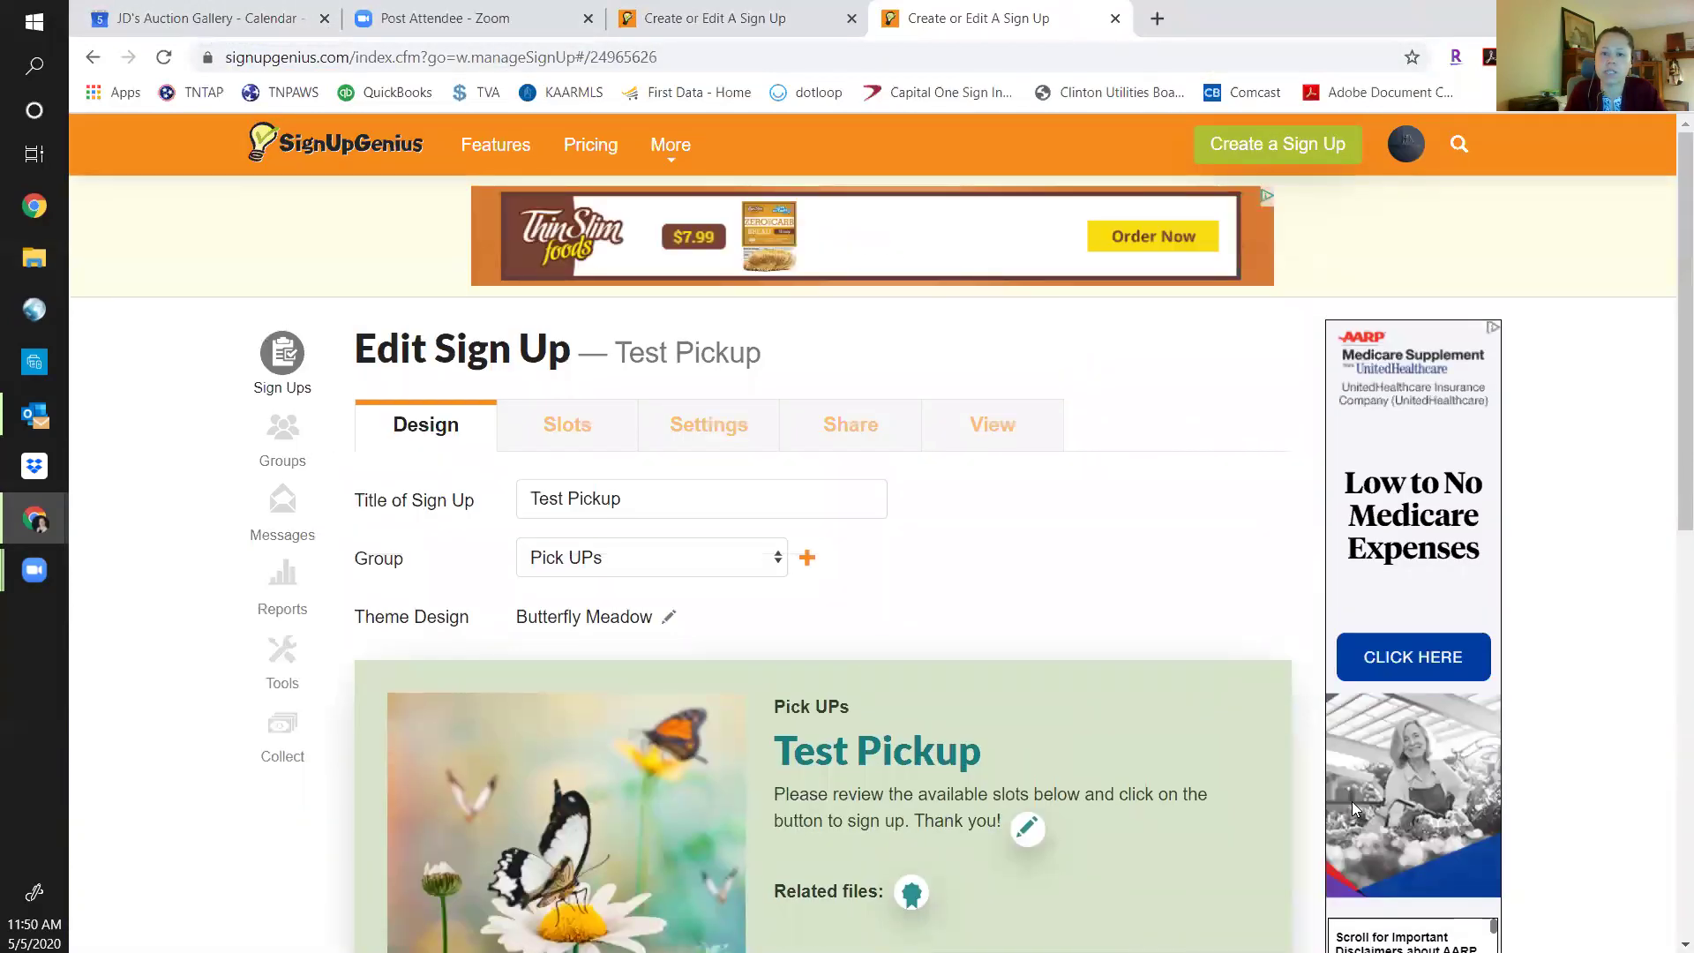
left_click(748, 34)
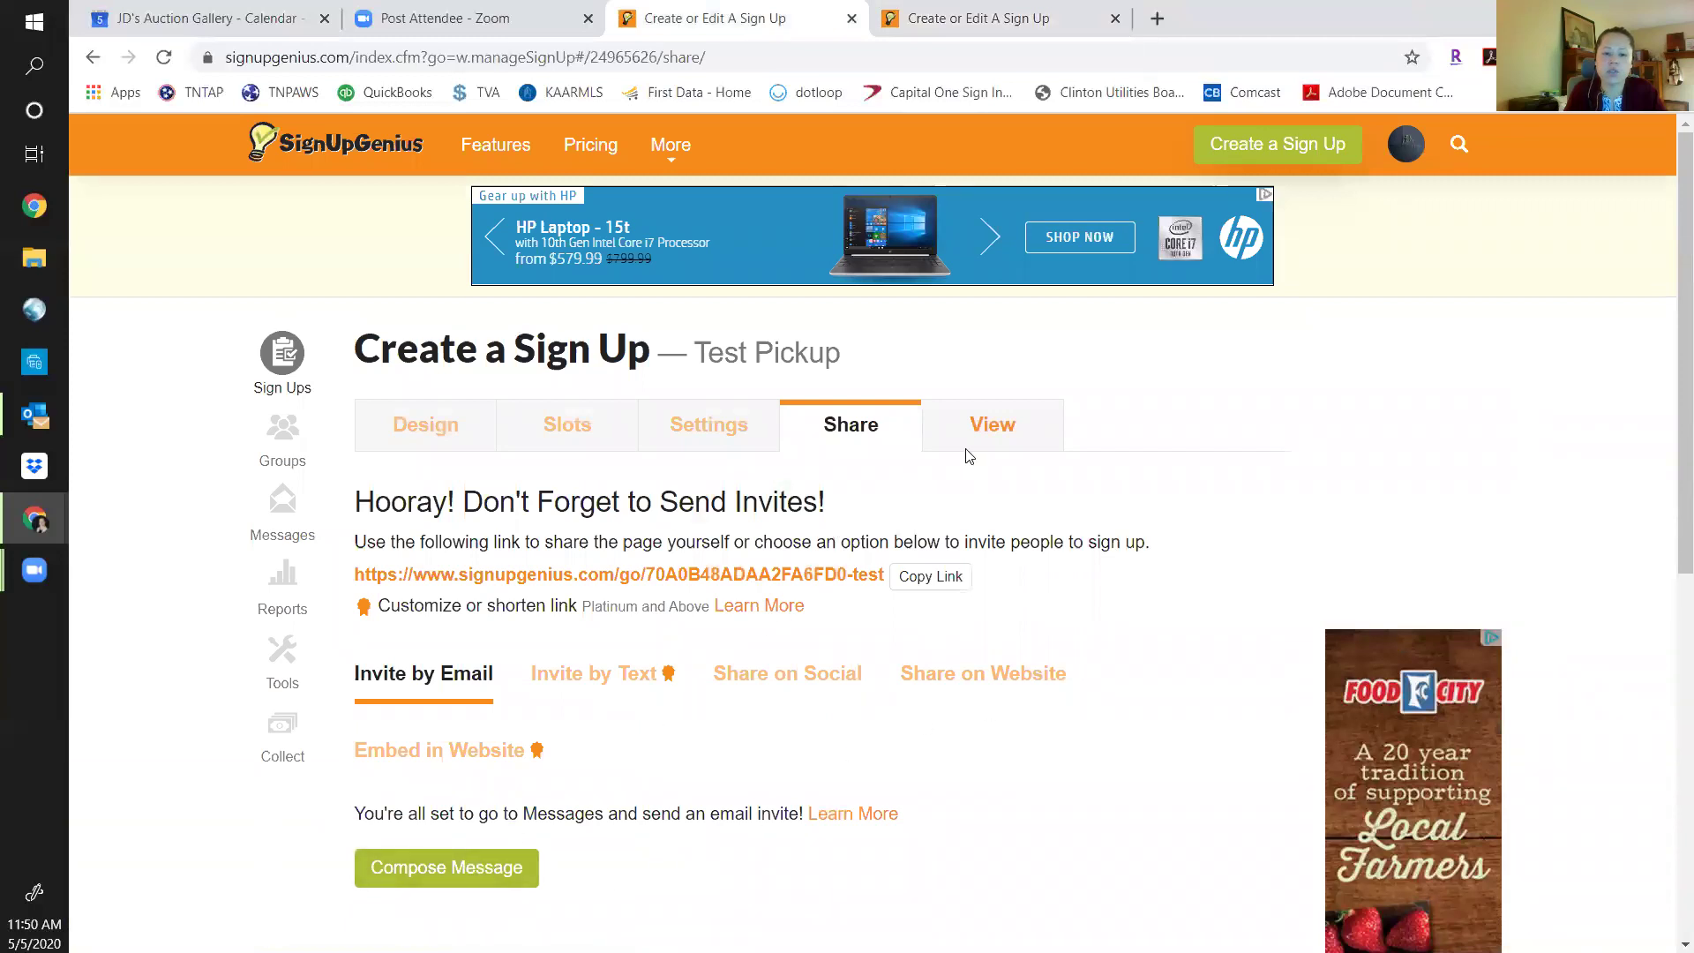
left_click(993, 434)
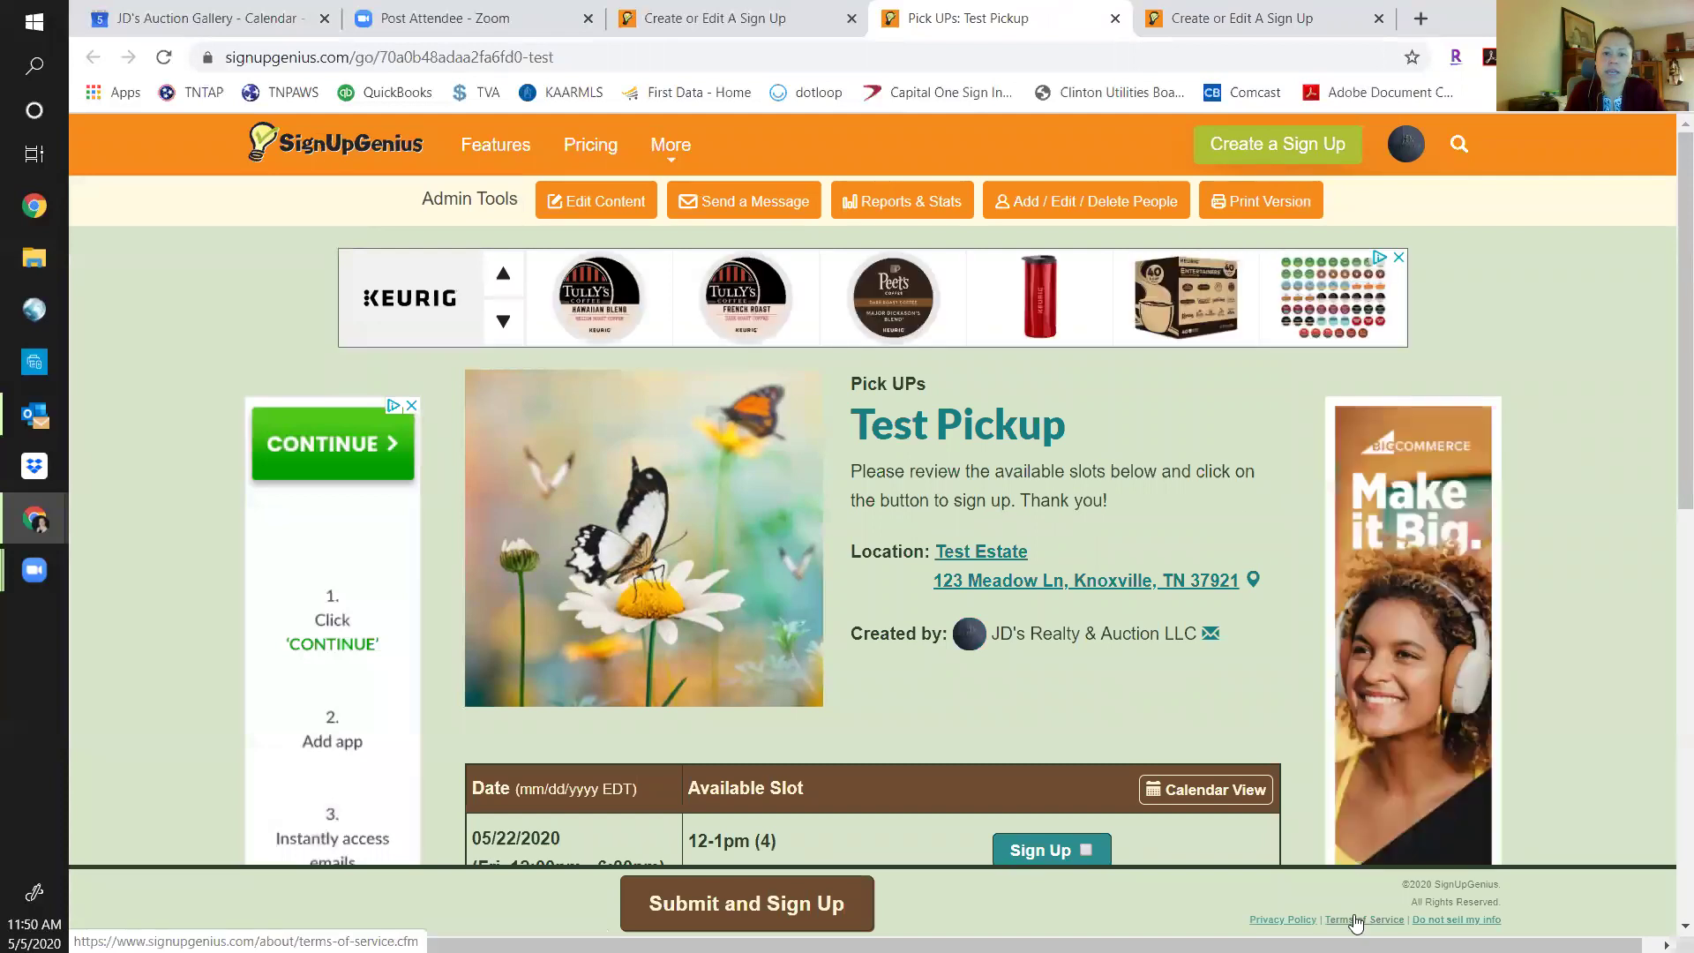
scroll(1108, 832, "down", 9)
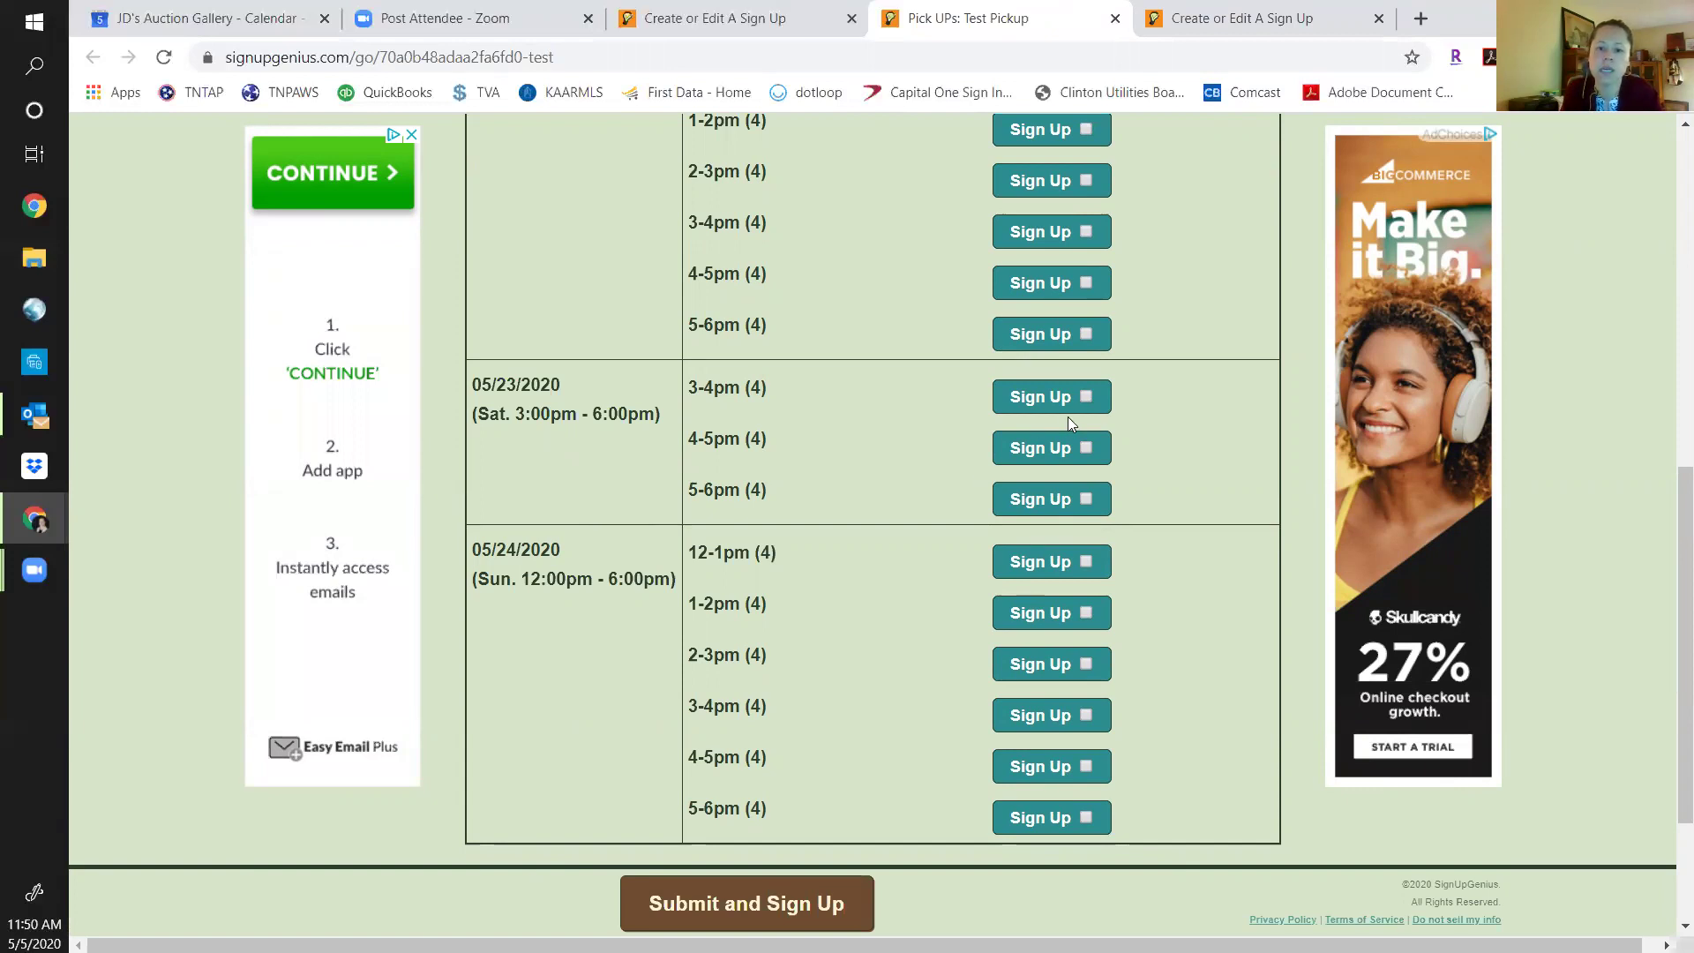
key("Home")
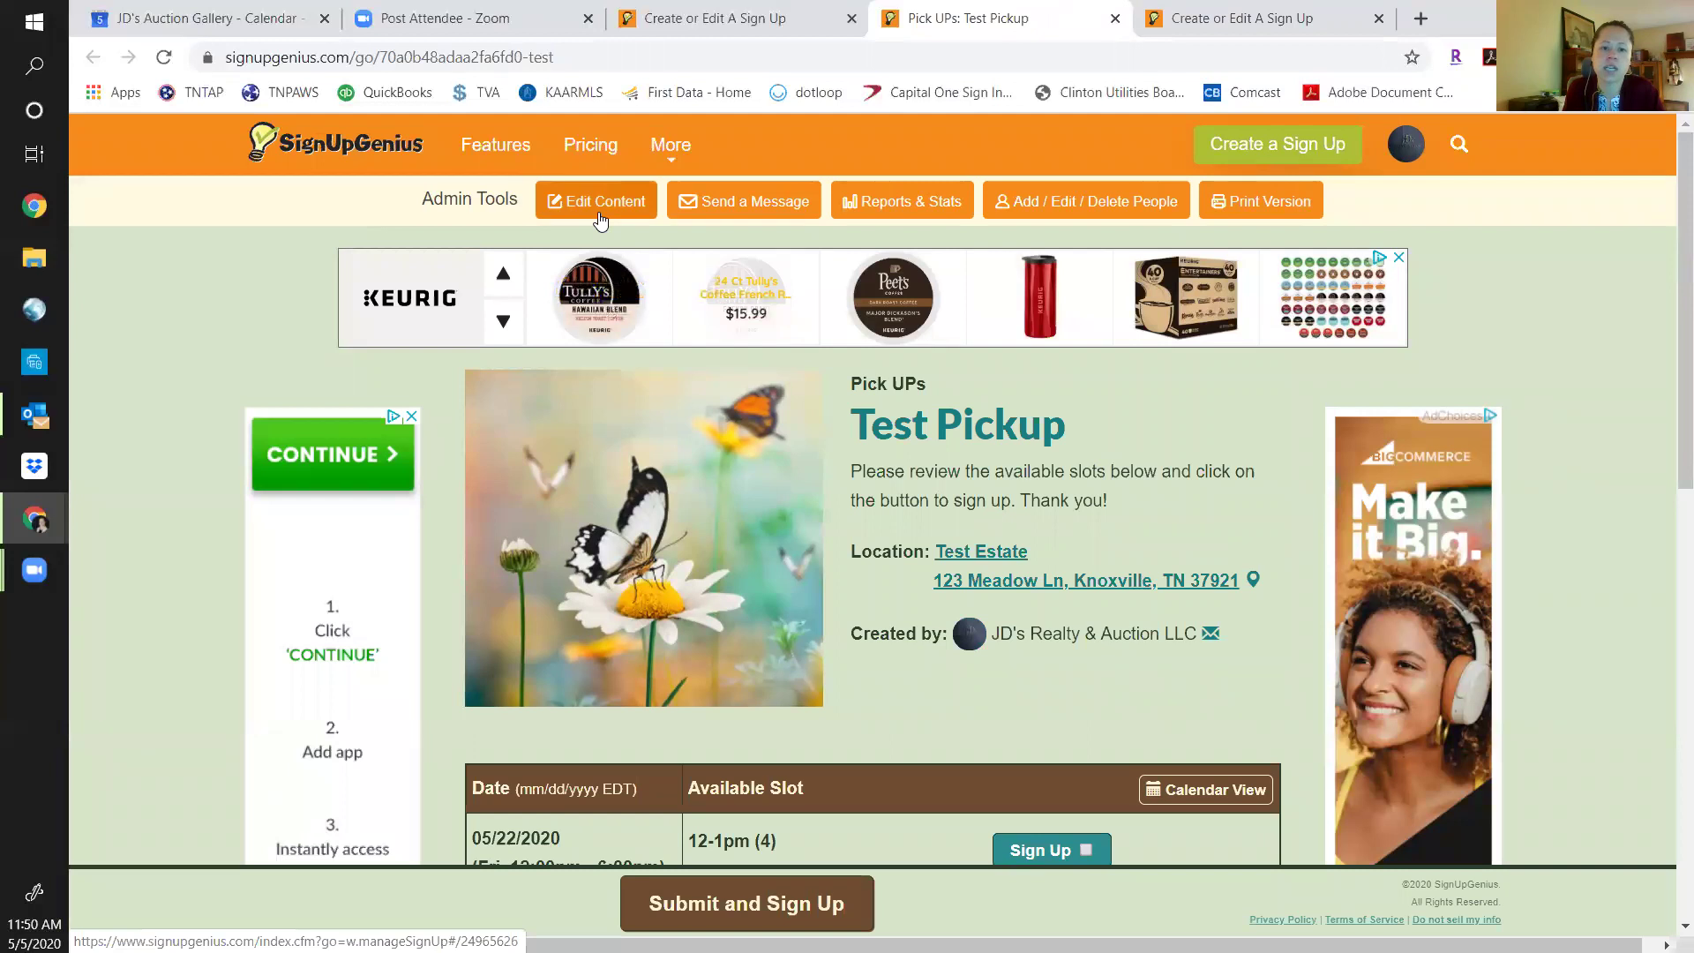
scroll(844, 567, "down", 7)
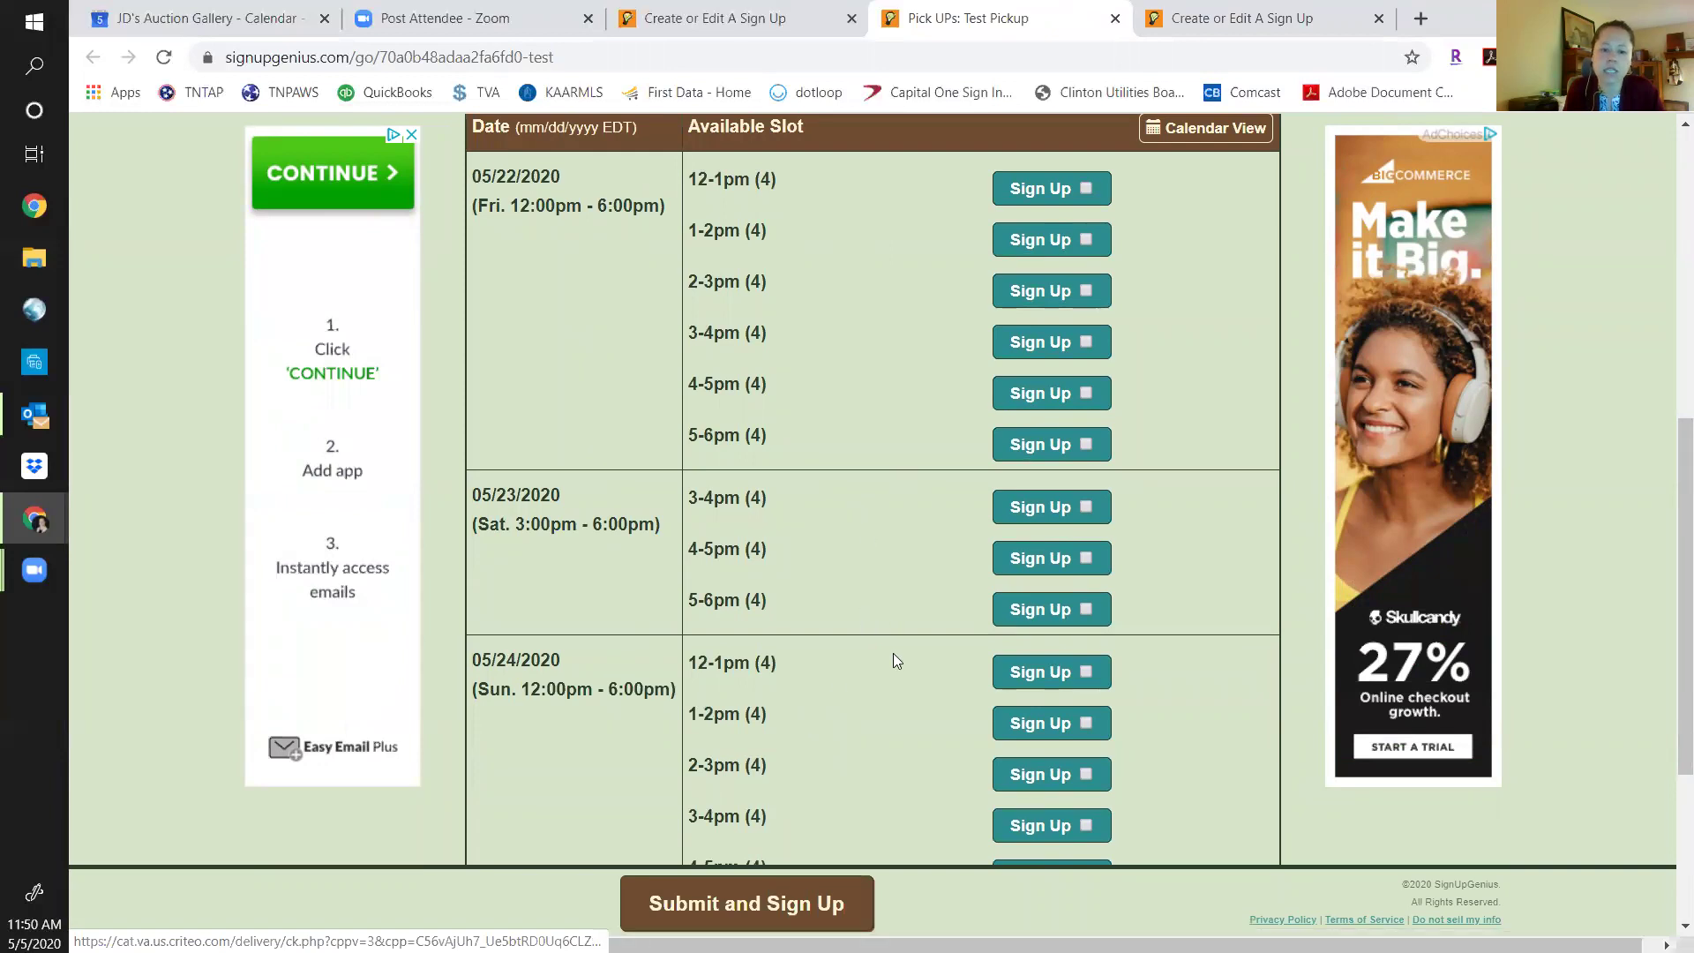
scroll(894, 655, "up", 7)
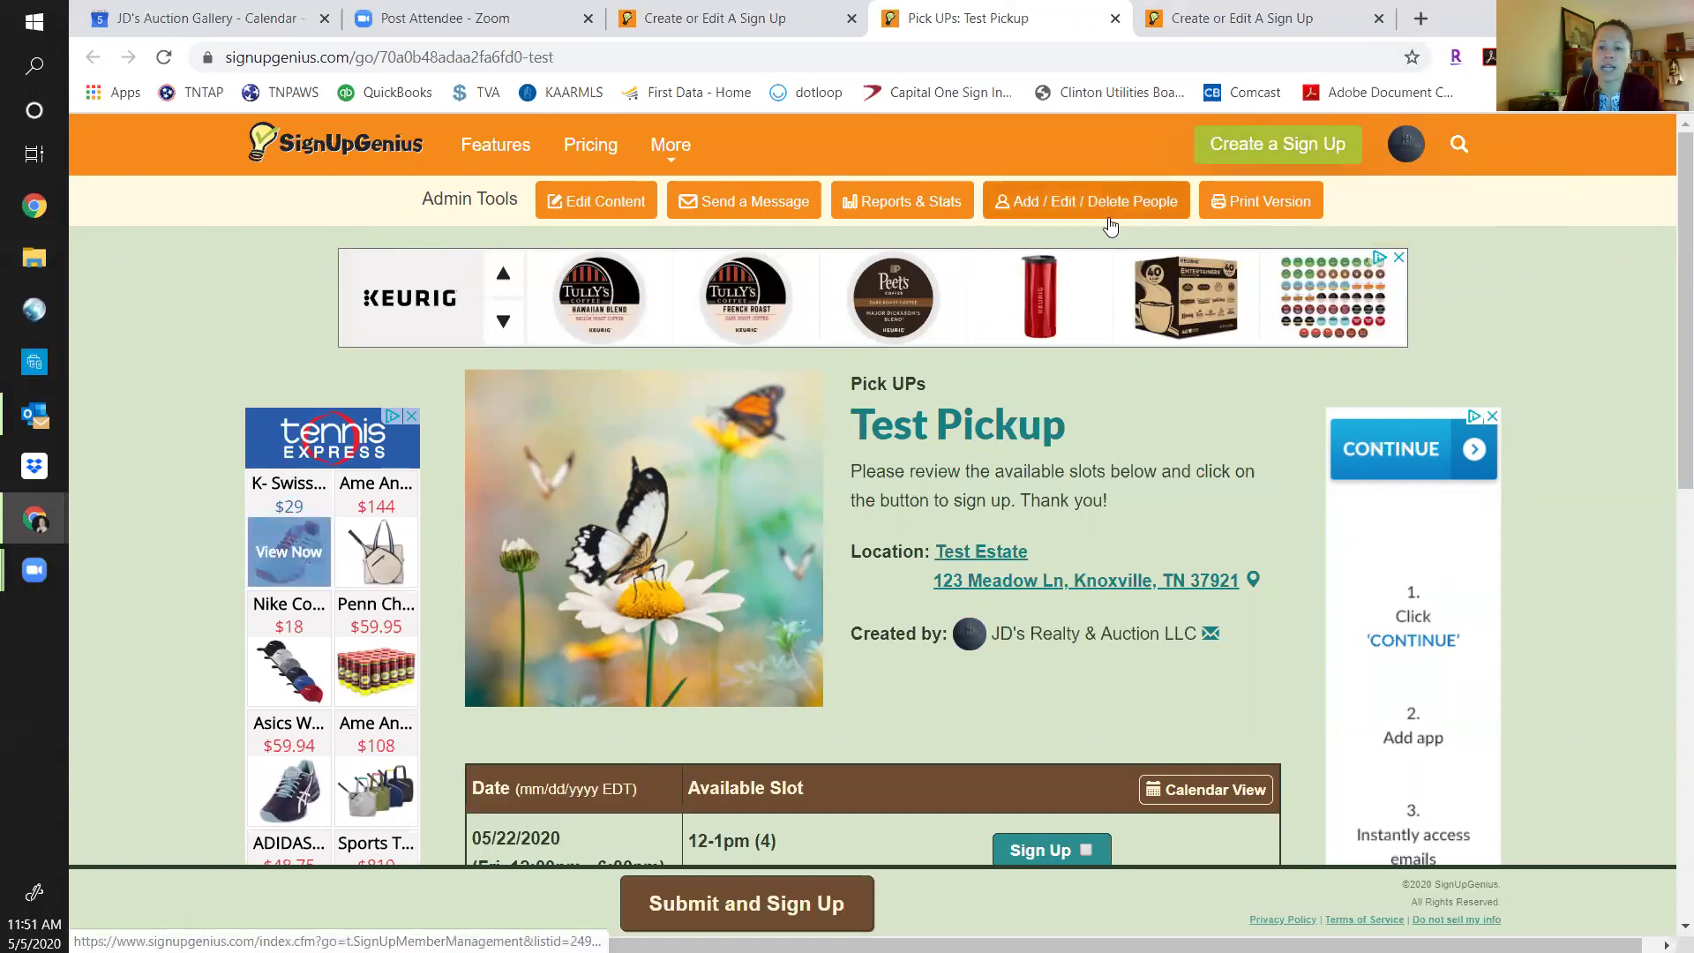
scroll(976, 682, "down", 10)
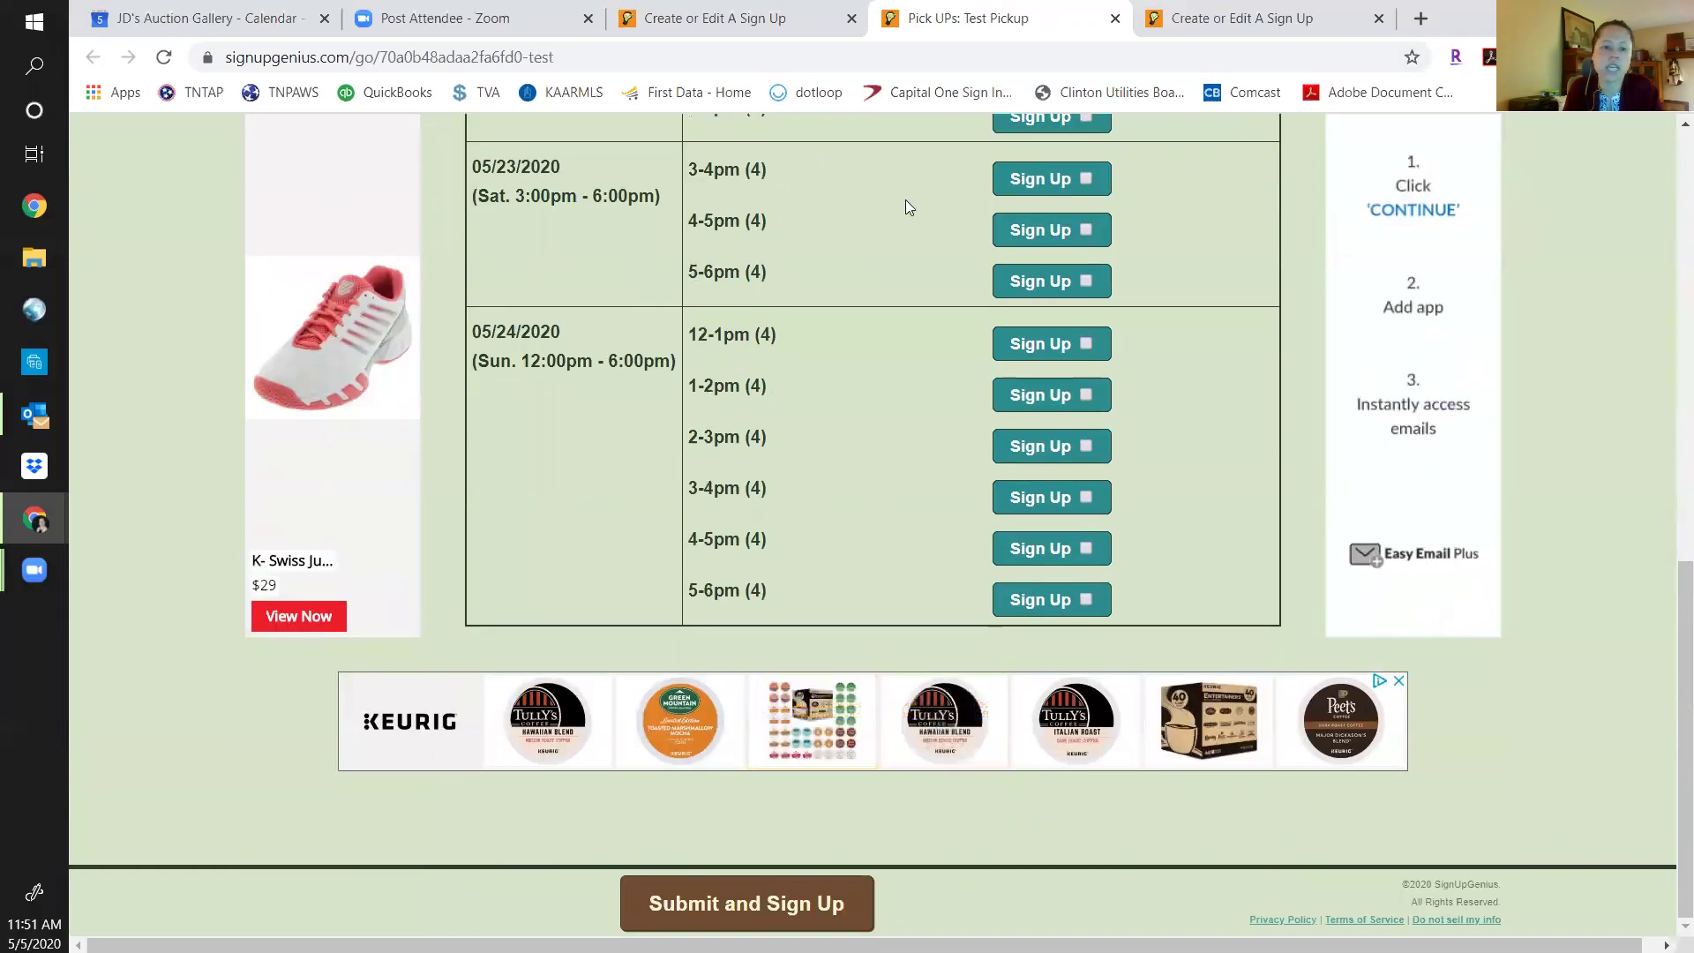
scroll(932, 544, "up", 10)
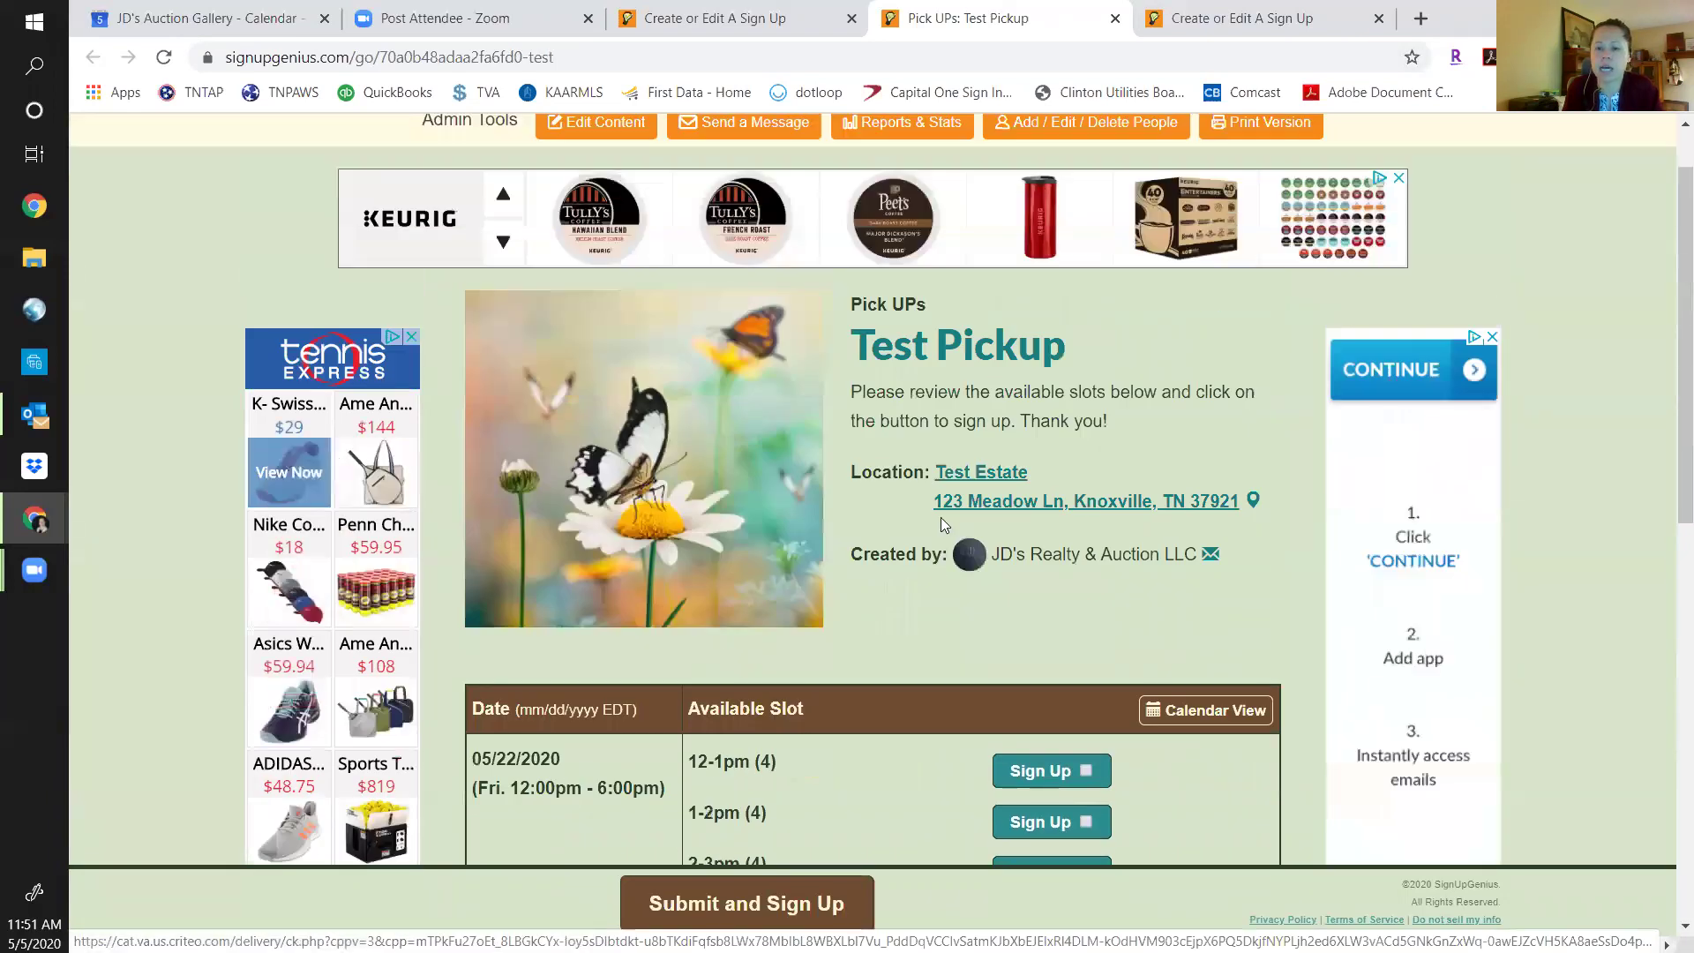
scroll(941, 524, "up", 3)
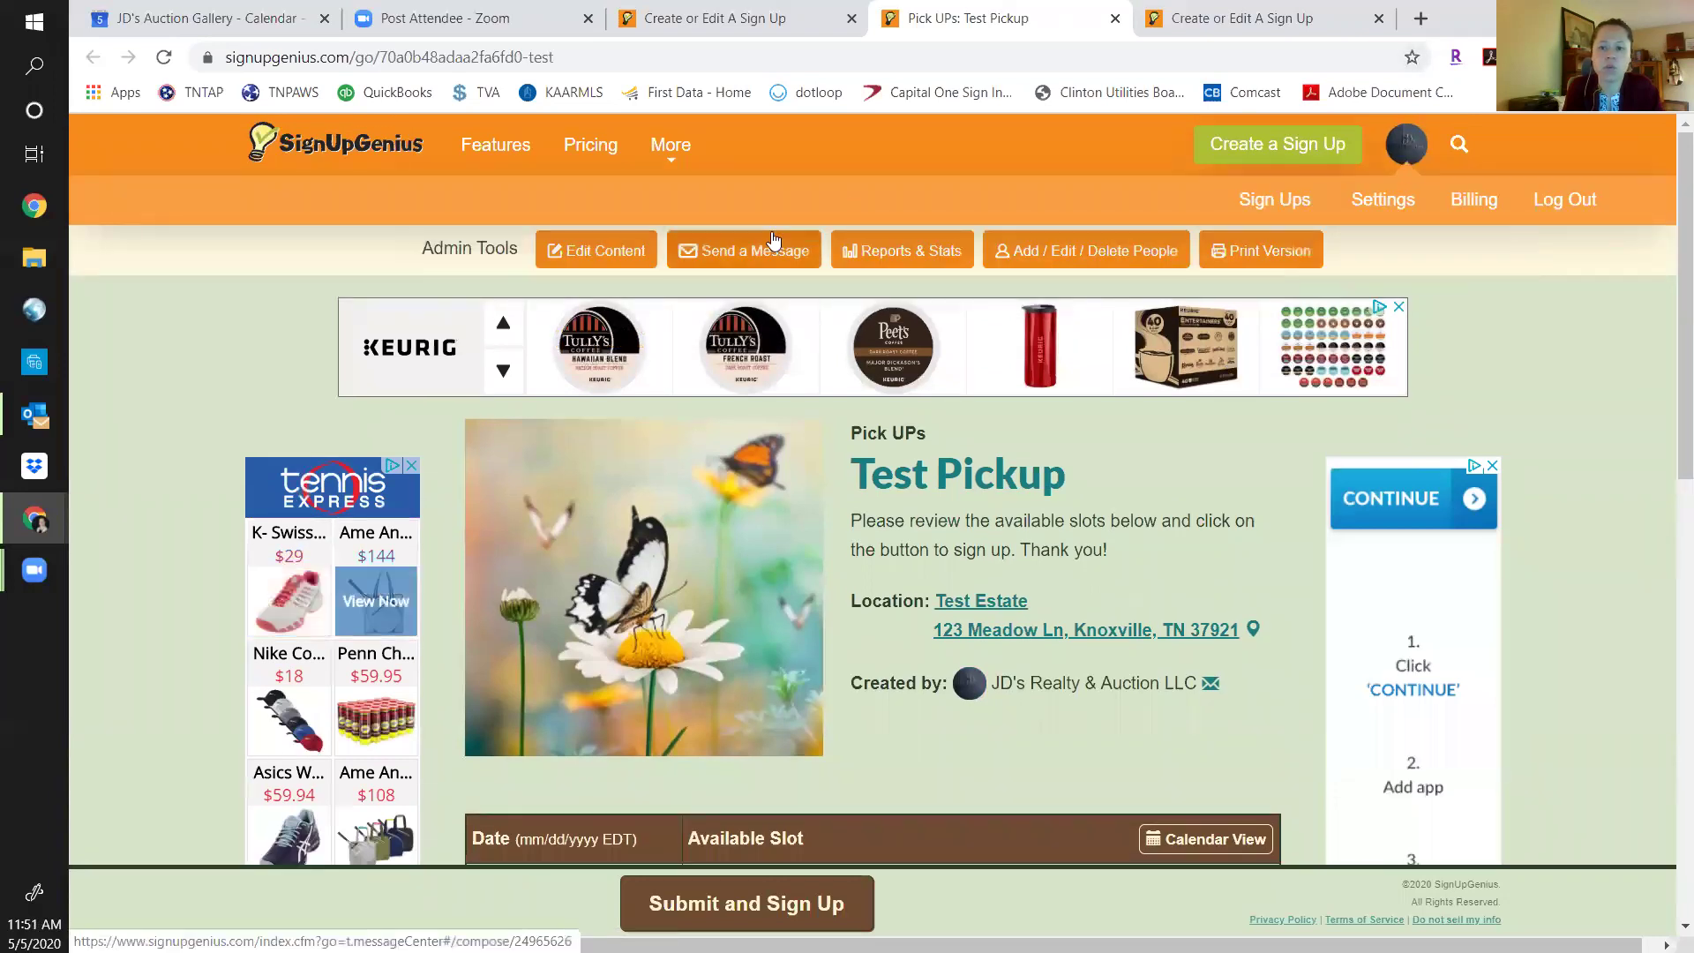
Uncheck Show Unpublished Sign Ups in the created list and open Dobson Pick Up.
left_click(1274, 199)
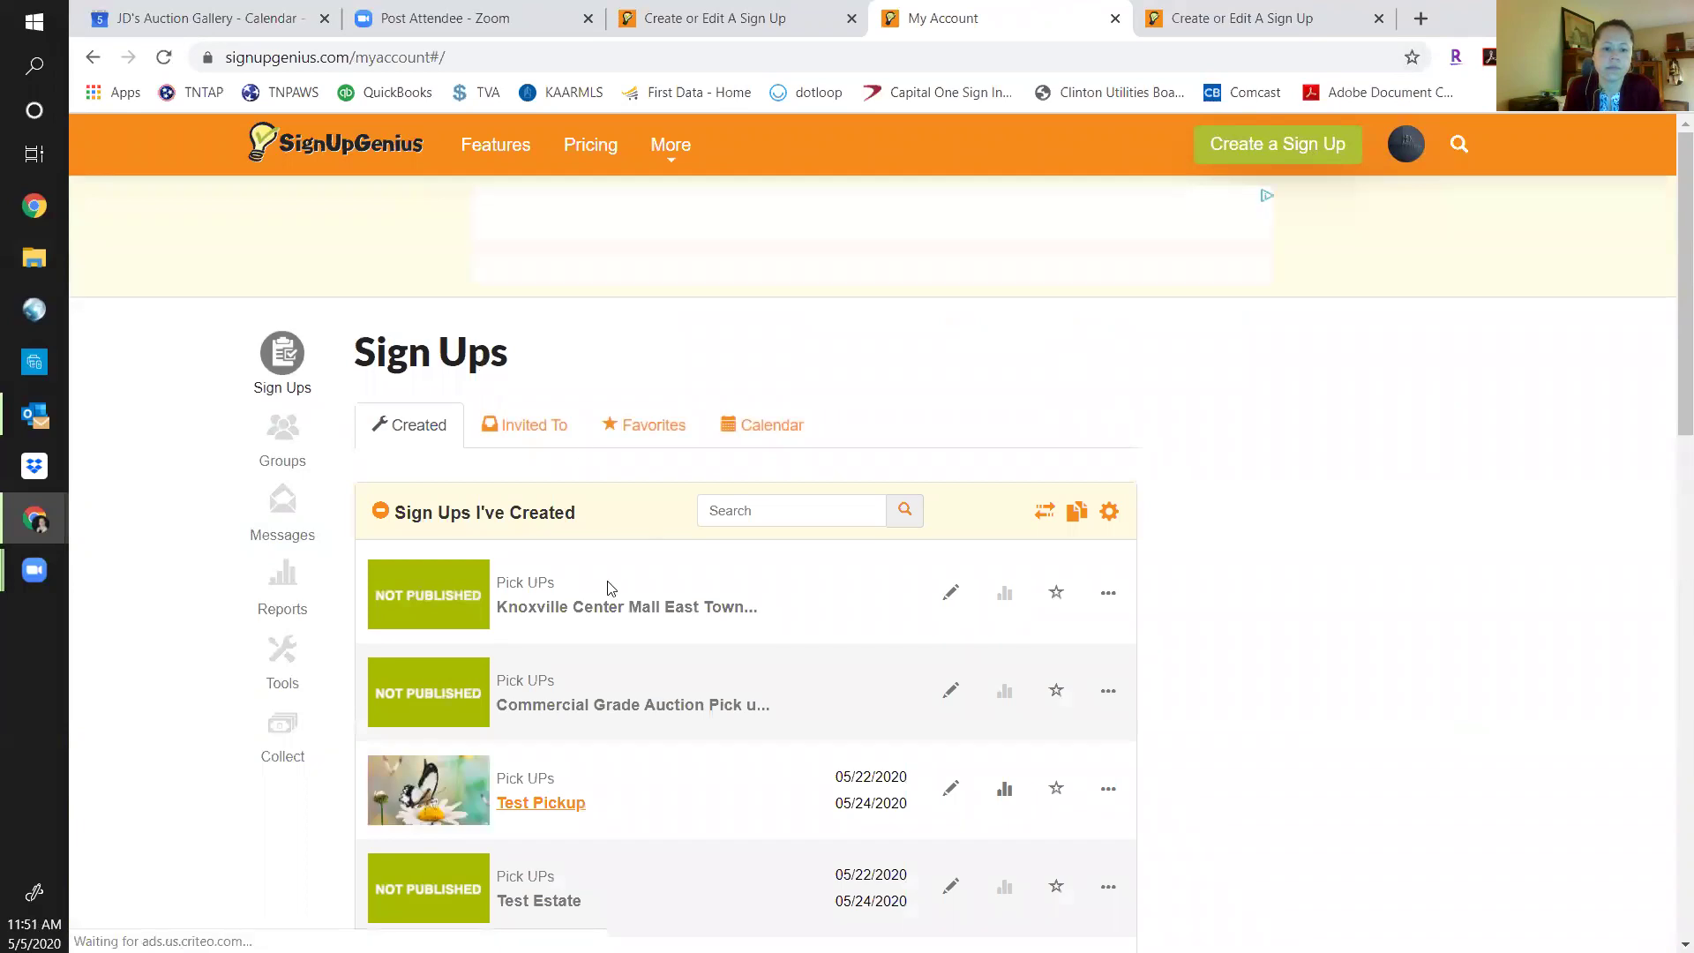
left_click(1109, 512)
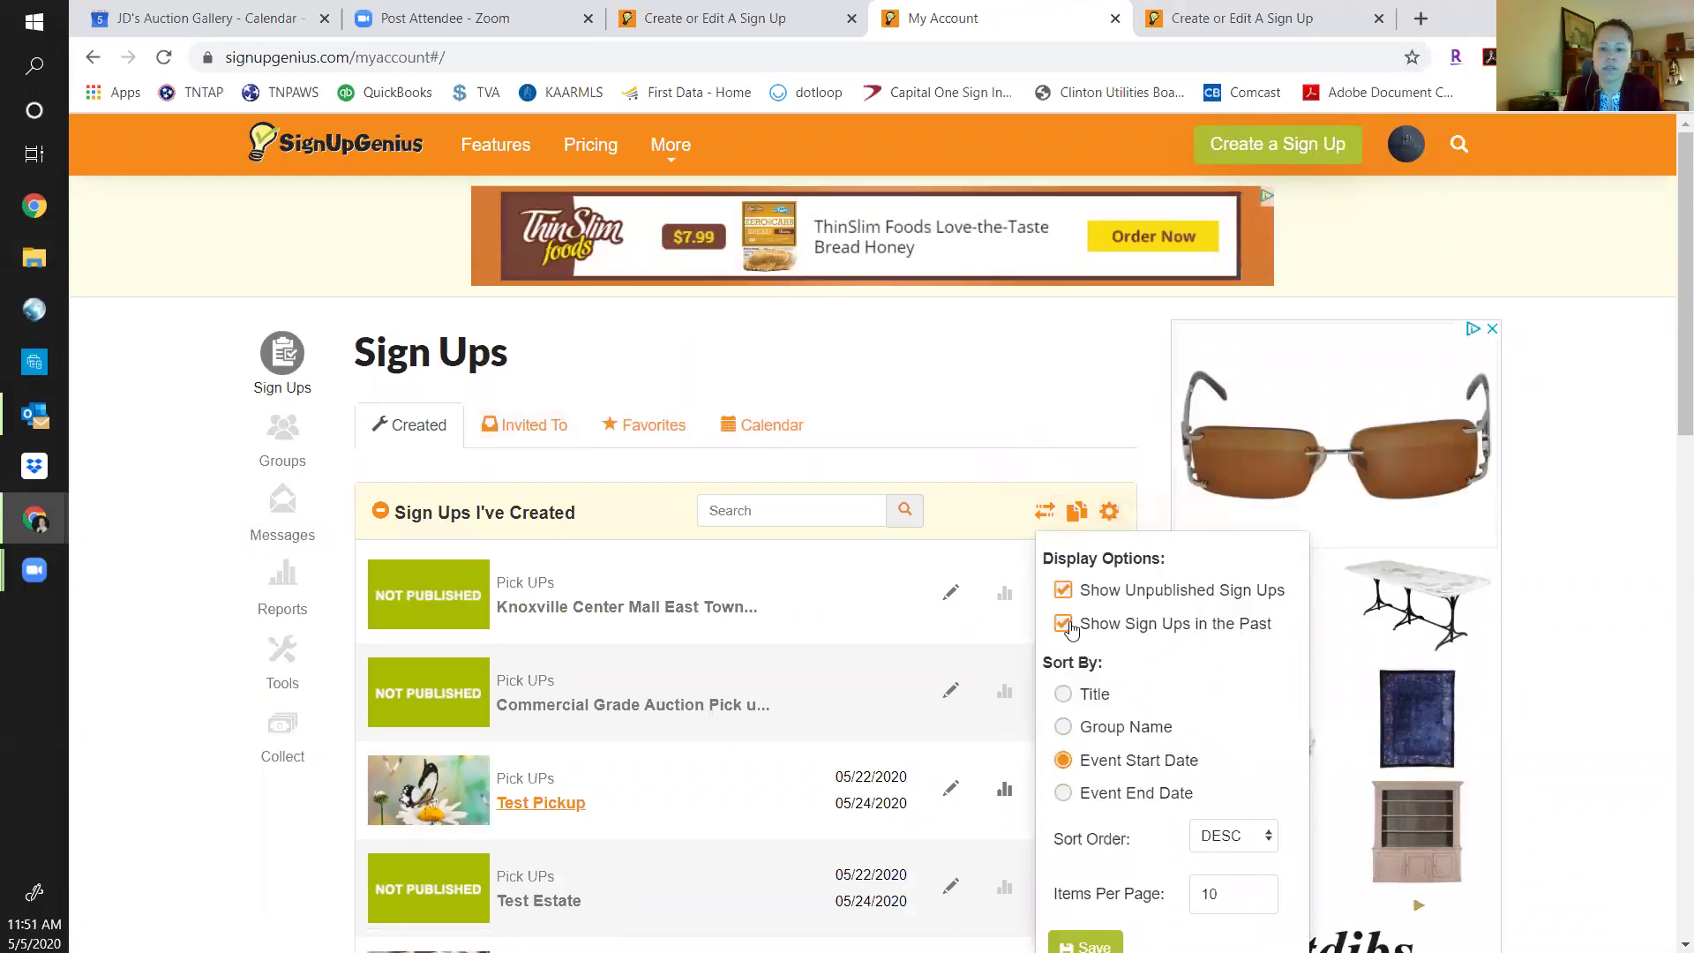
left_click(1063, 593)
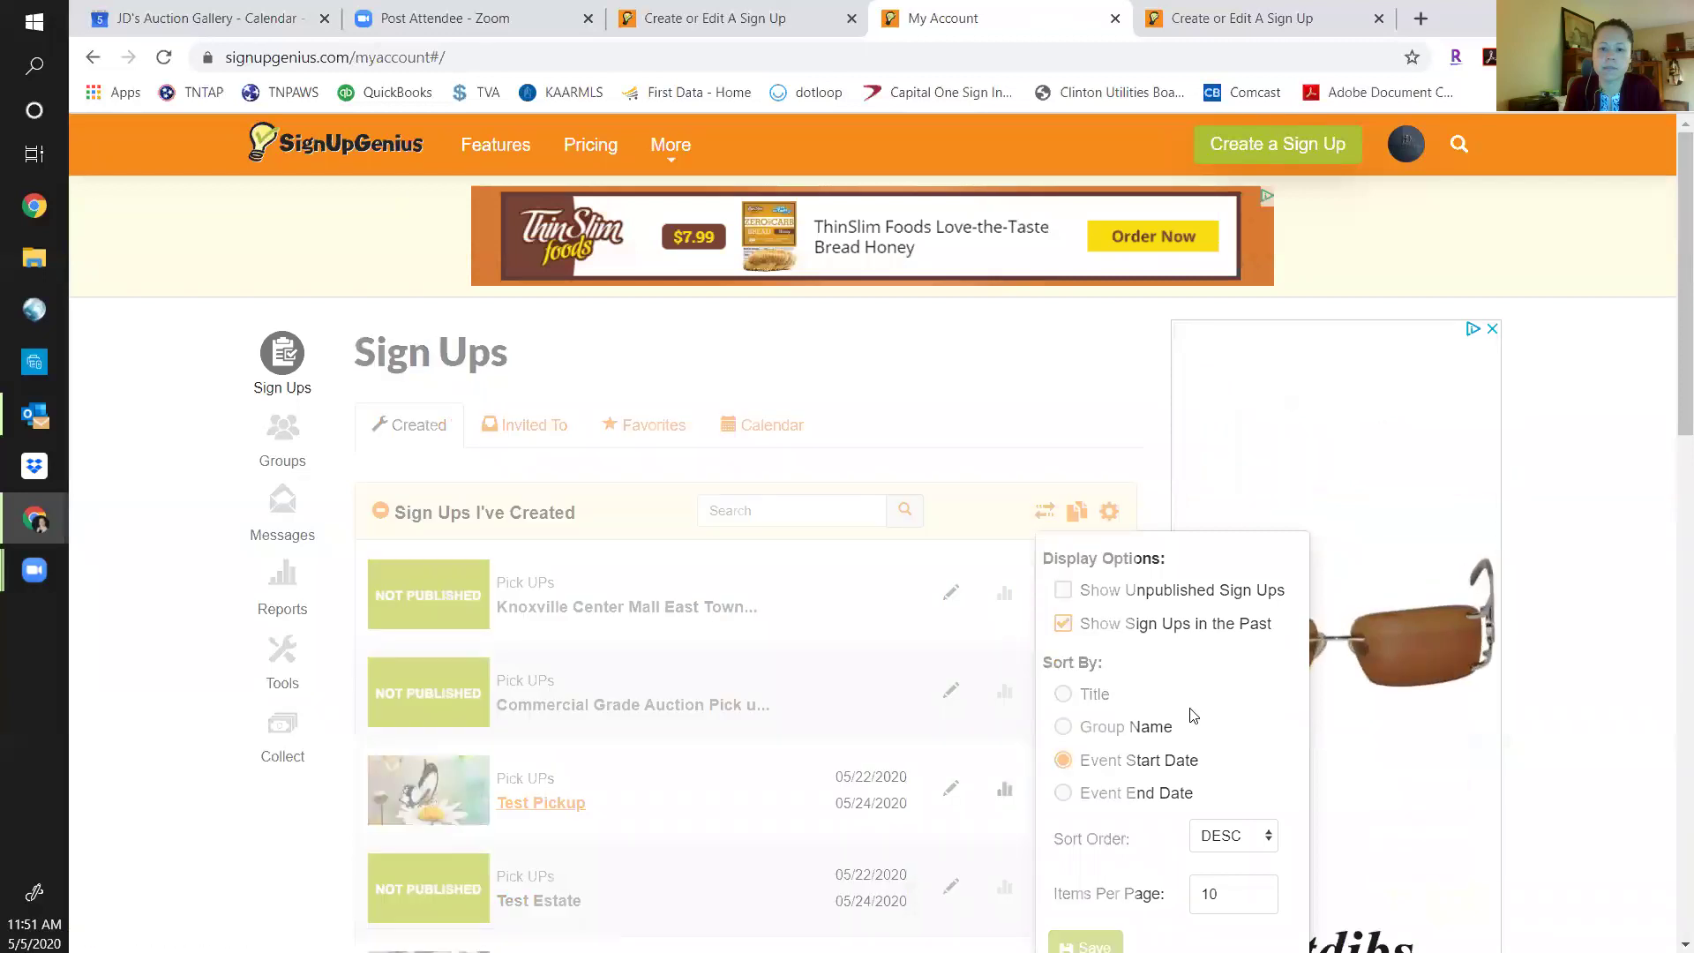
left_click(1085, 944)
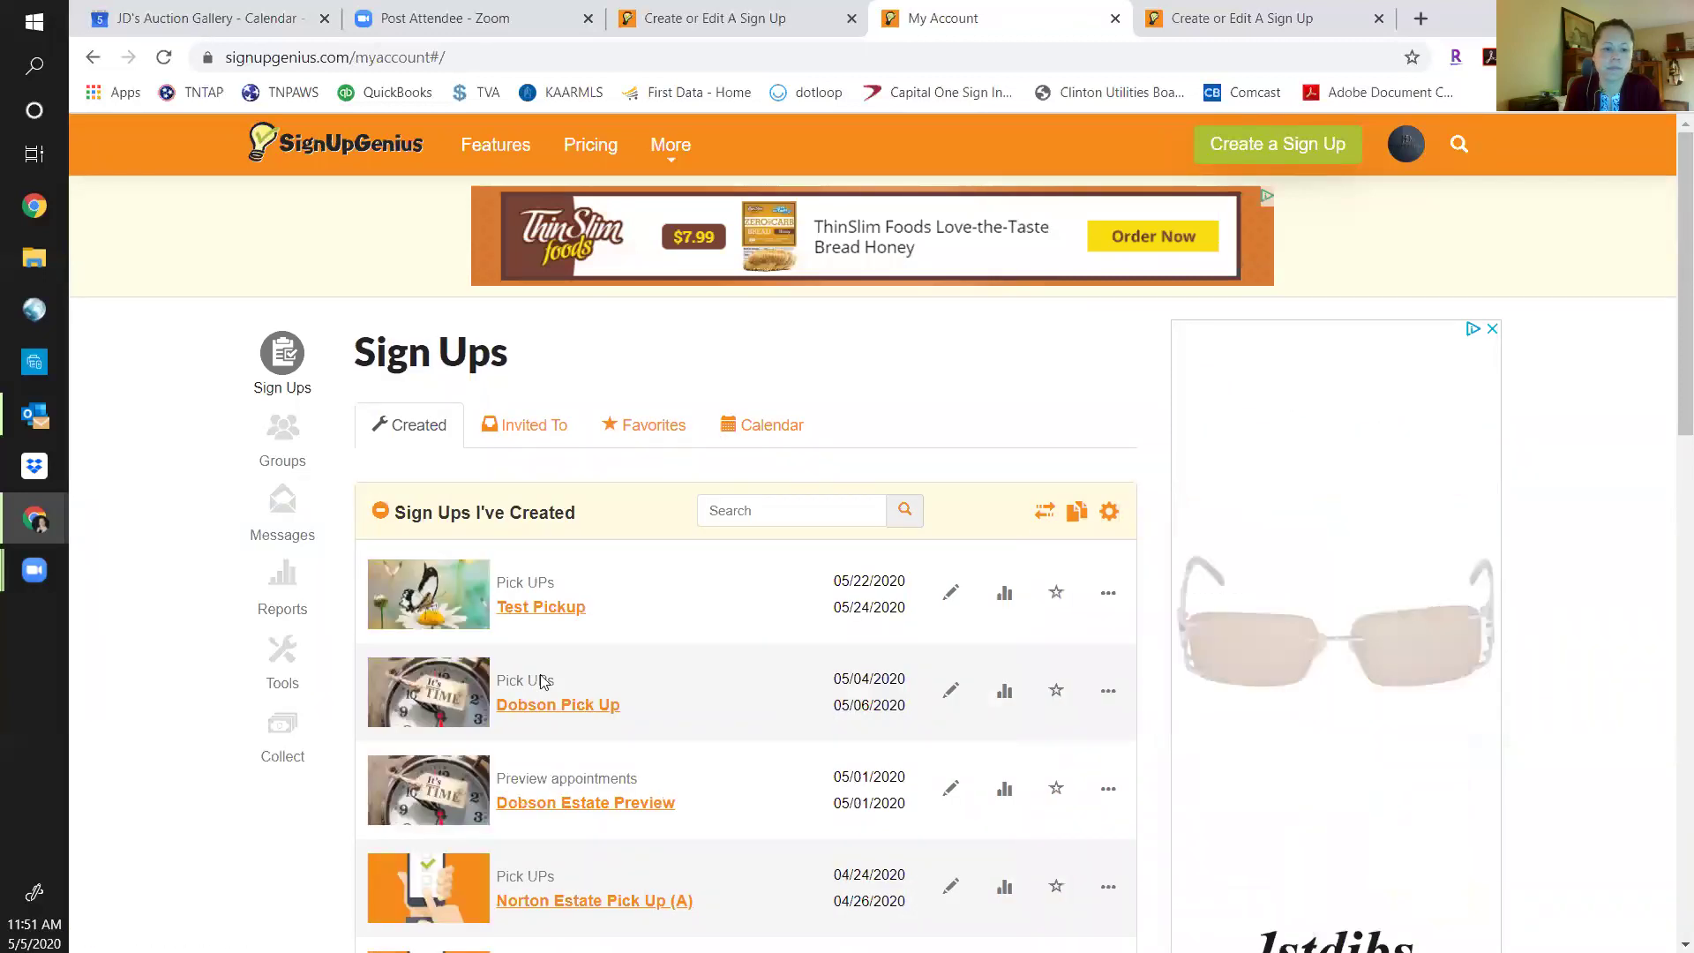
left_click(558, 703)
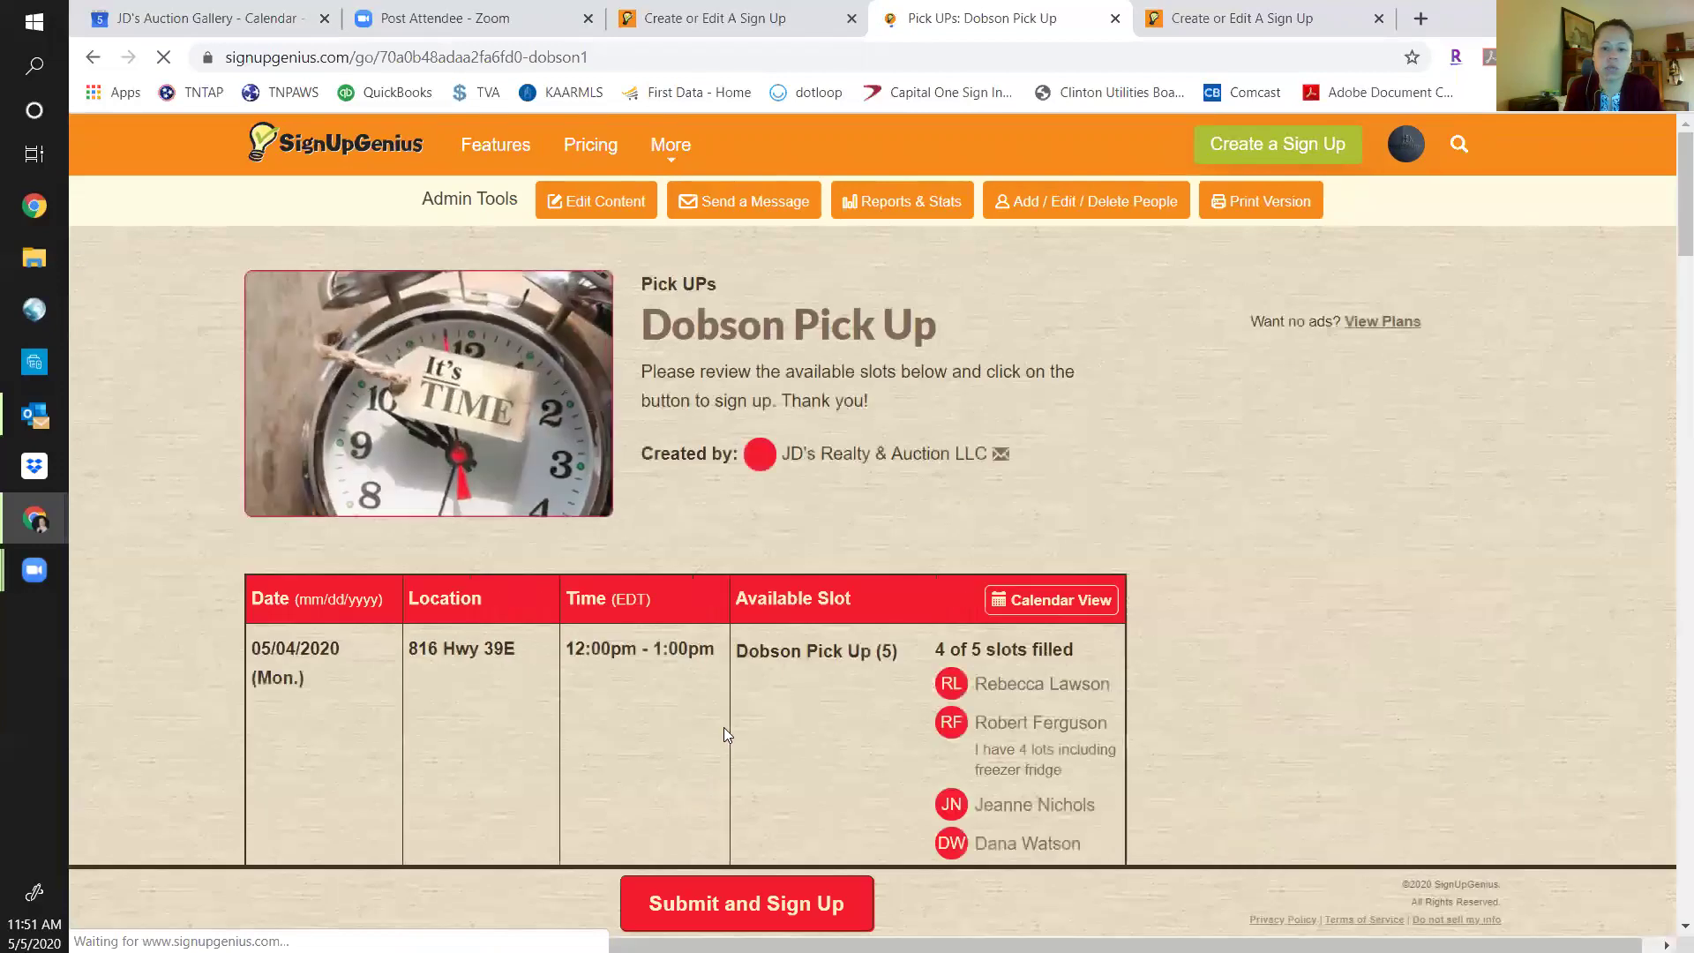
Open the Add/Edit/Delete People page for the Dobson Pick Up sign-up.
left_click(1050, 218)
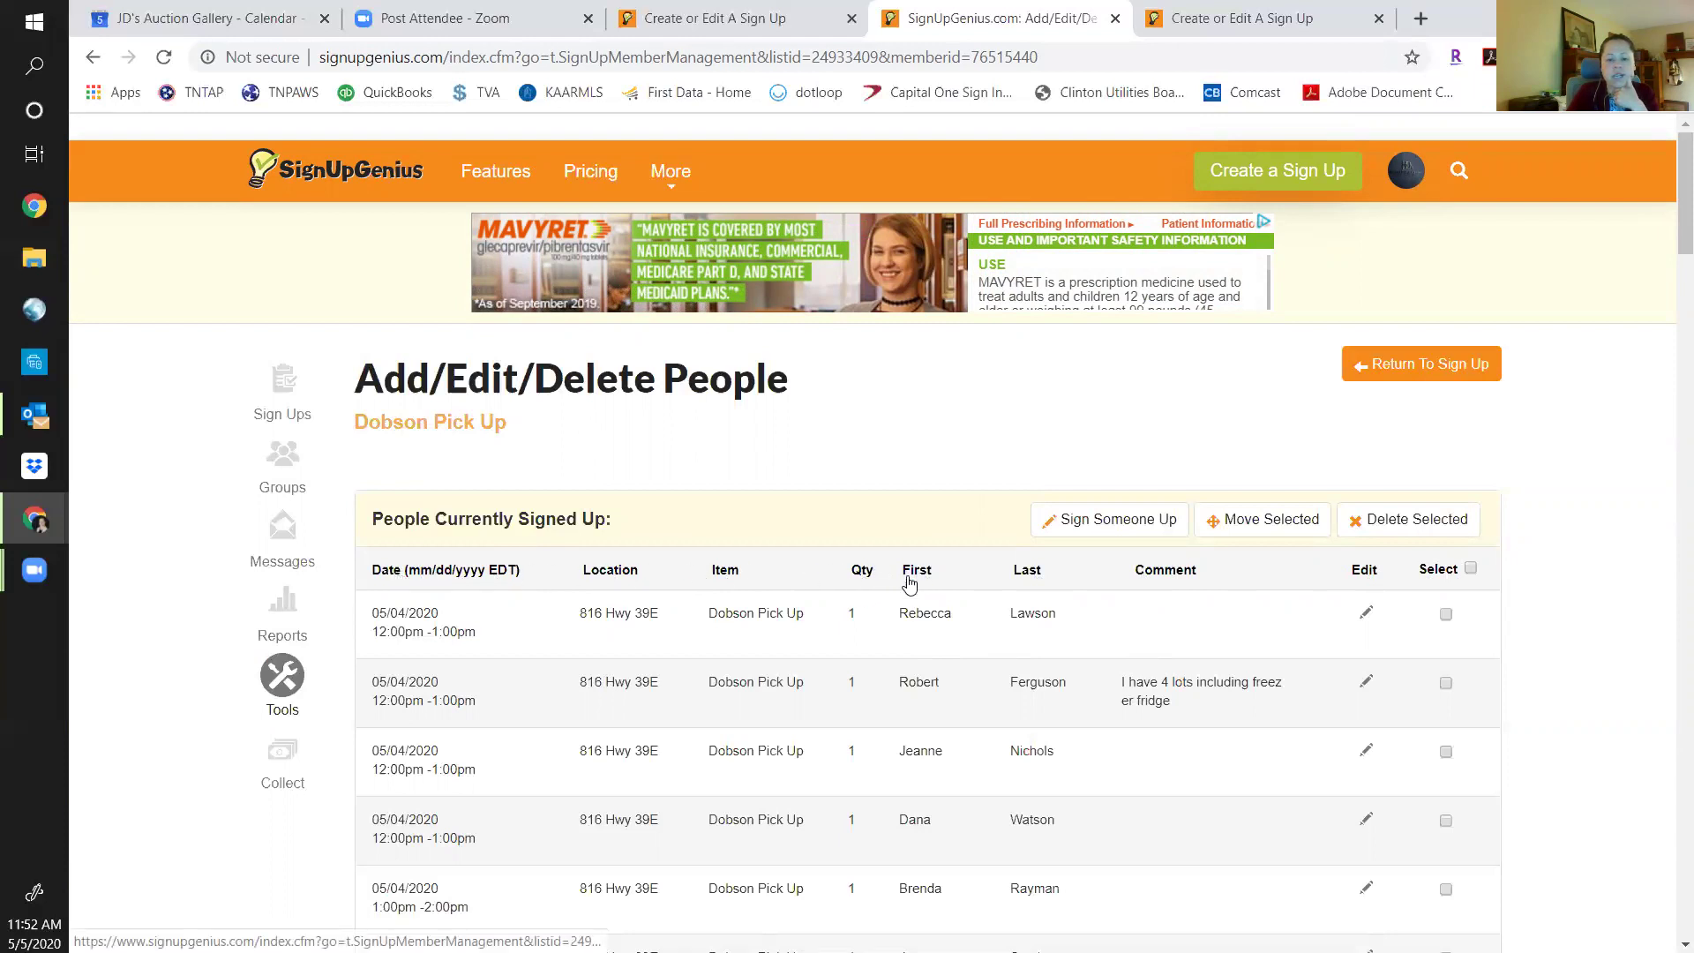
Sort the Dobson Pick Up people by Qty and review the list from May 4 through May 6.
left_click(862, 574)
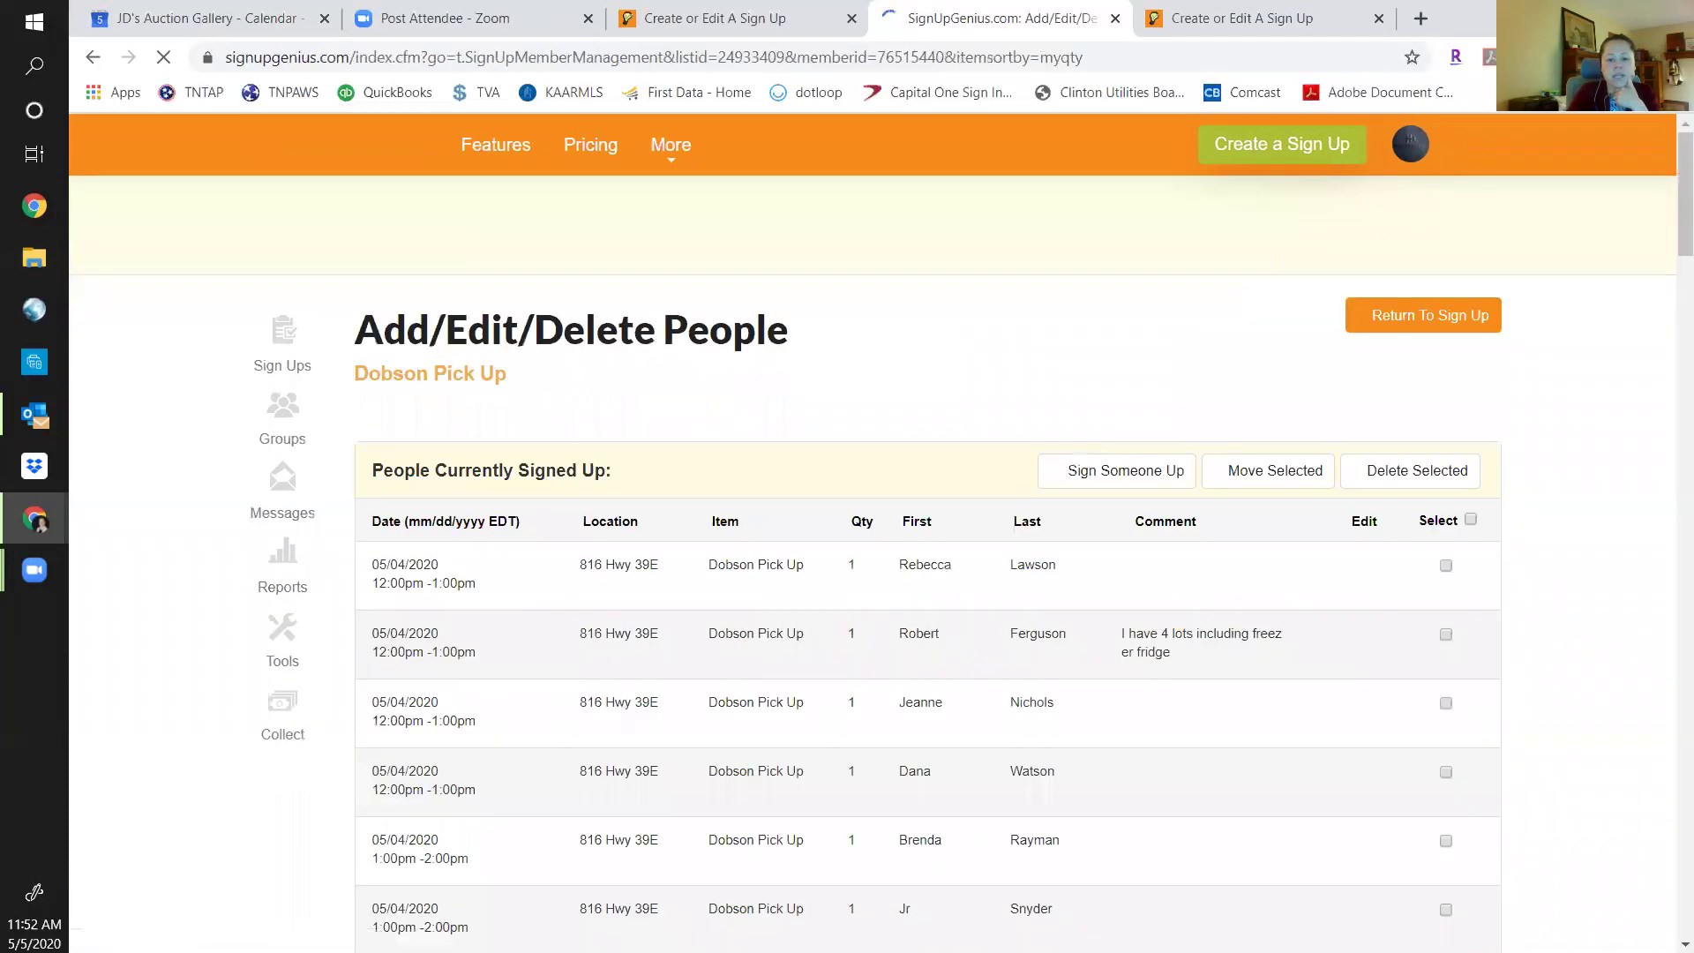
scroll(820, 711, "down", 7)
scroll(827, 719, "down", 20)
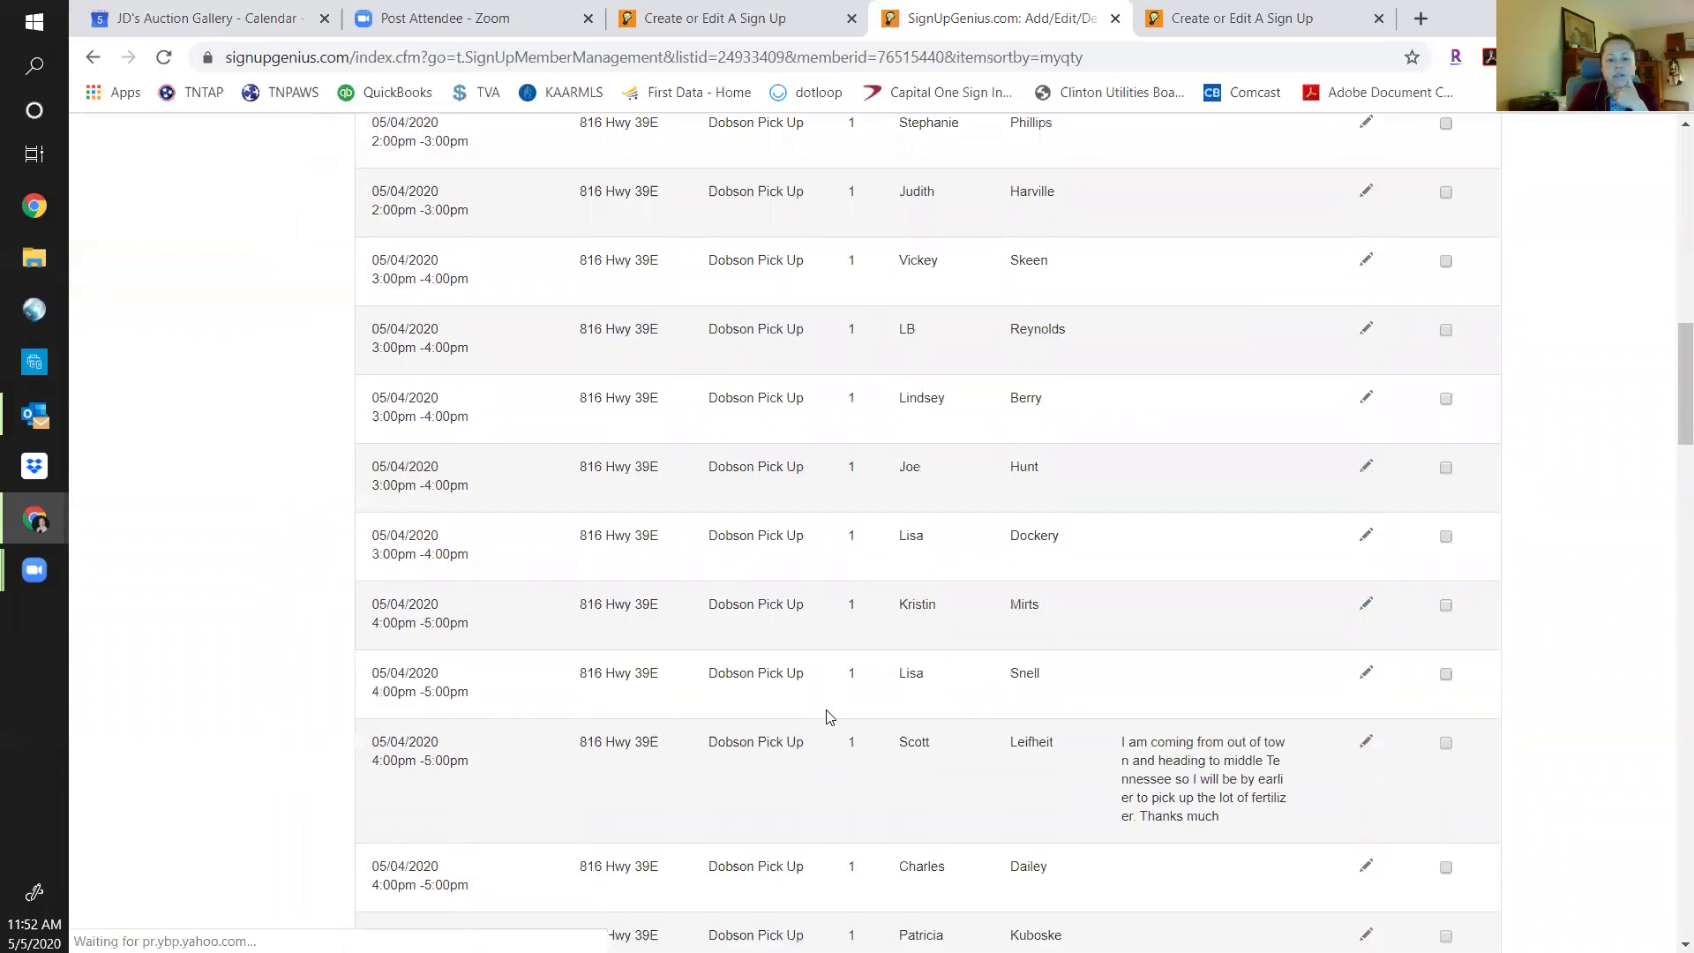
scroll(827, 716, "down", 19)
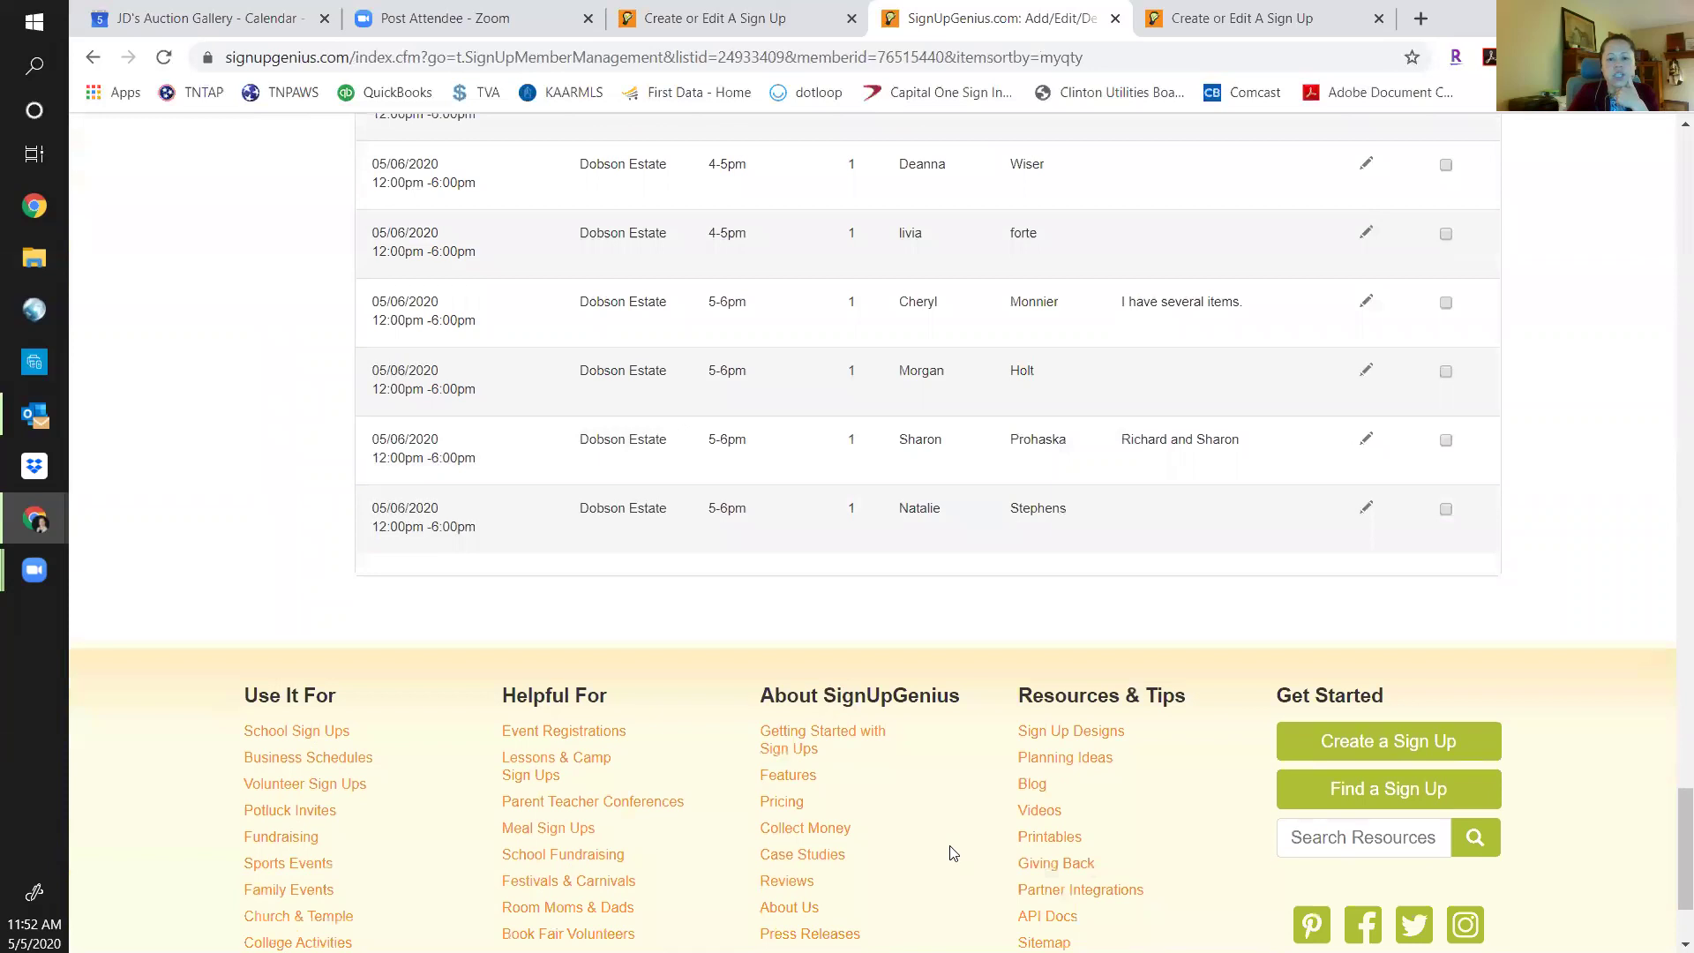
scroll(870, 666, "up", 12)
scroll(874, 660, "up", 20)
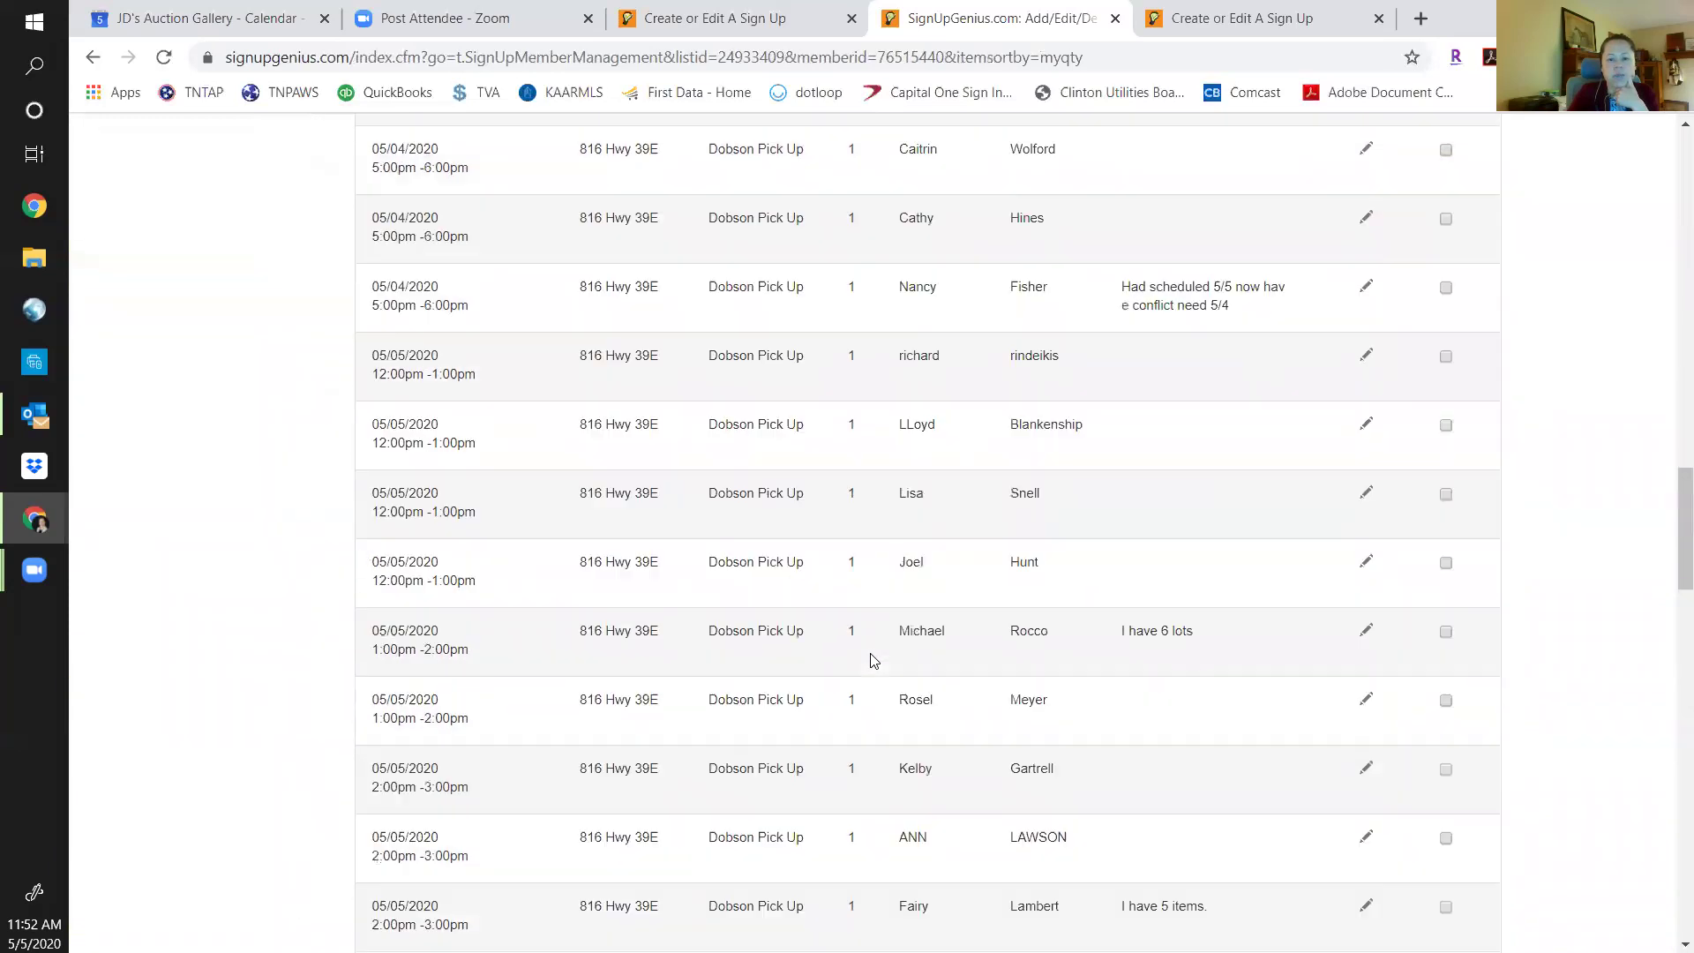
scroll(874, 660, "up", 10)
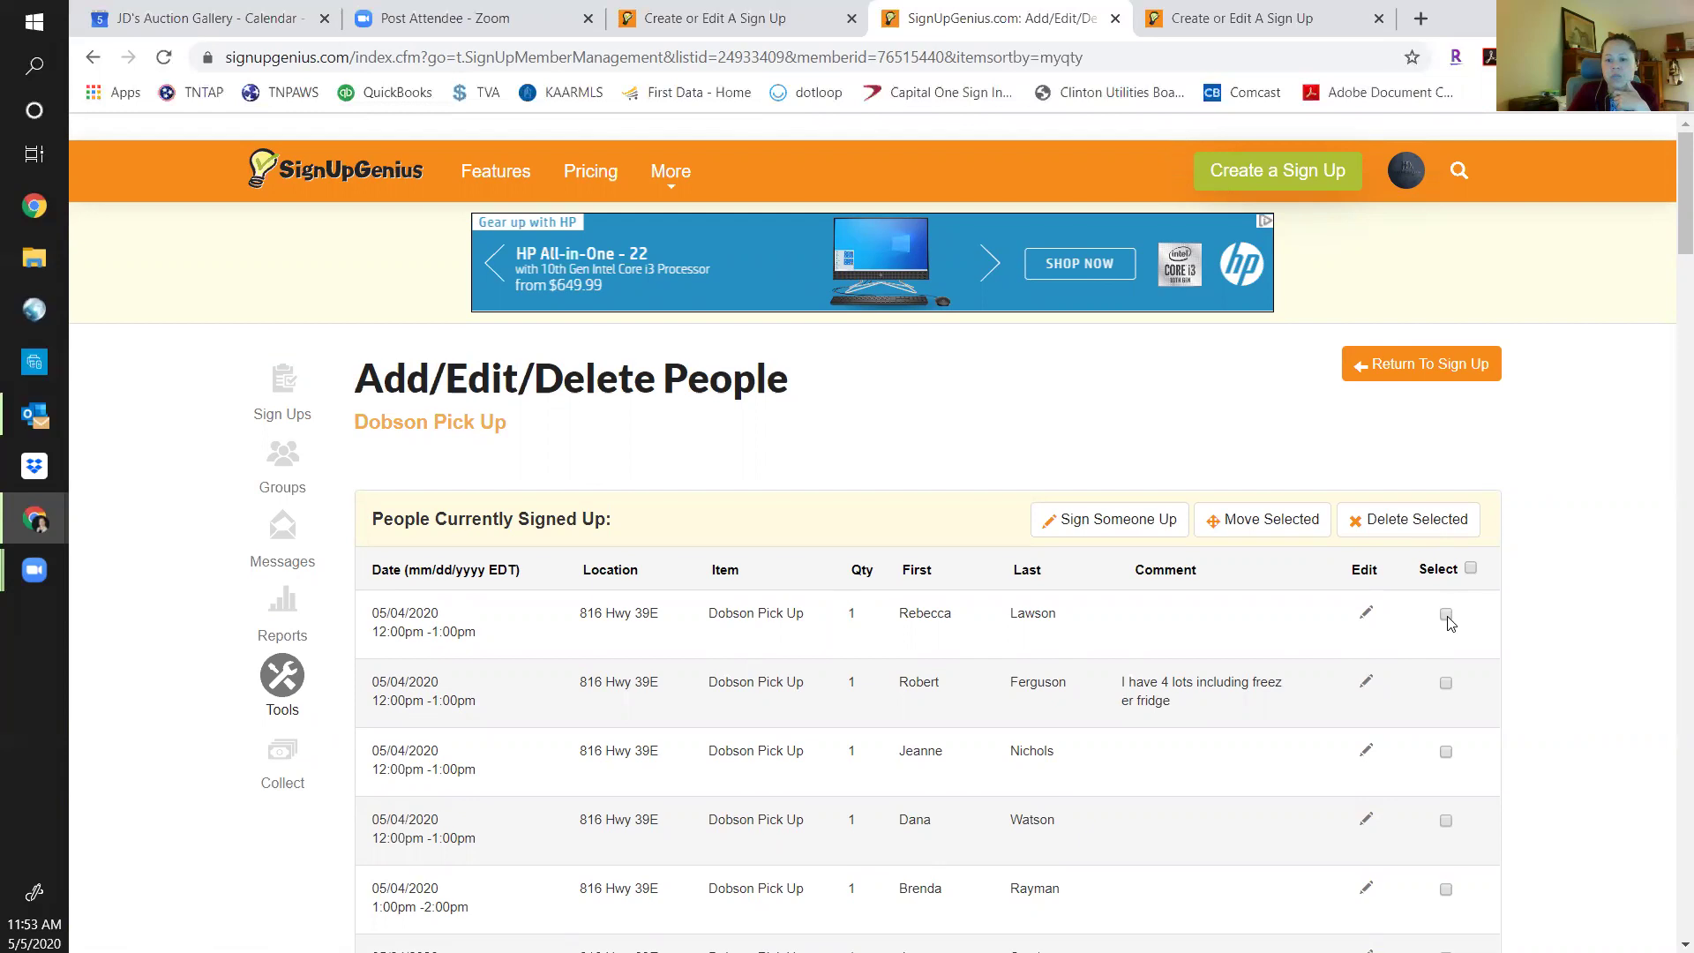
left_click(1366, 621)
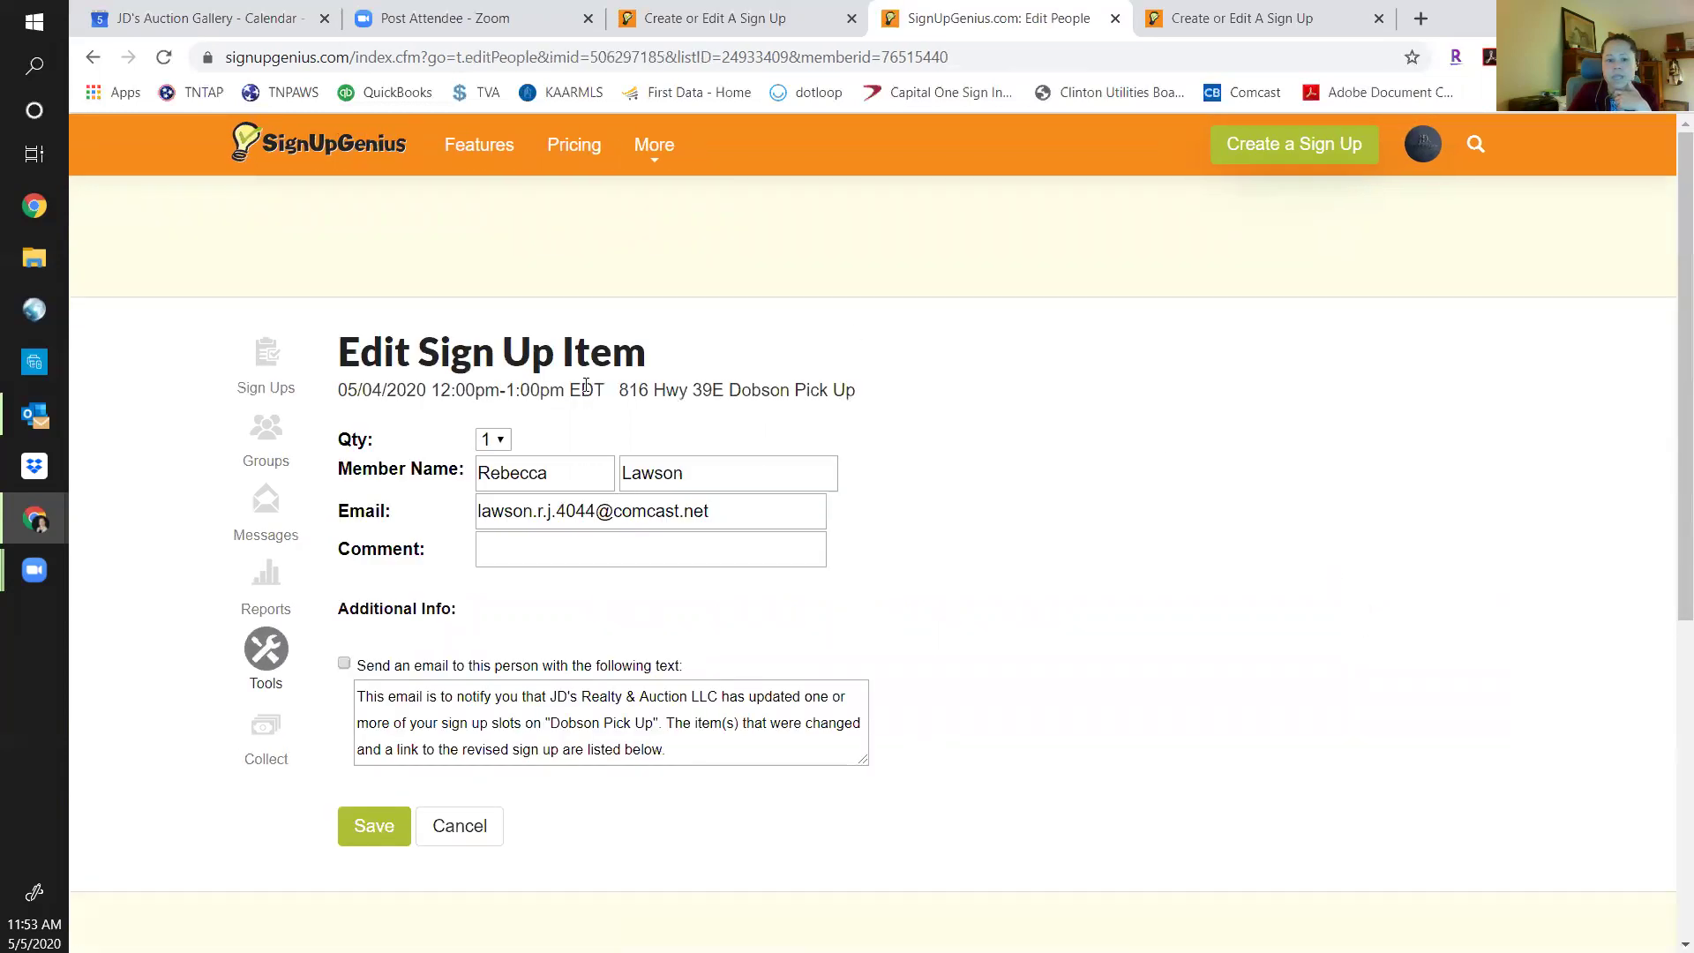
left_click(499, 440)
left_click(500, 441)
left_click(499, 441)
left_click(500, 441)
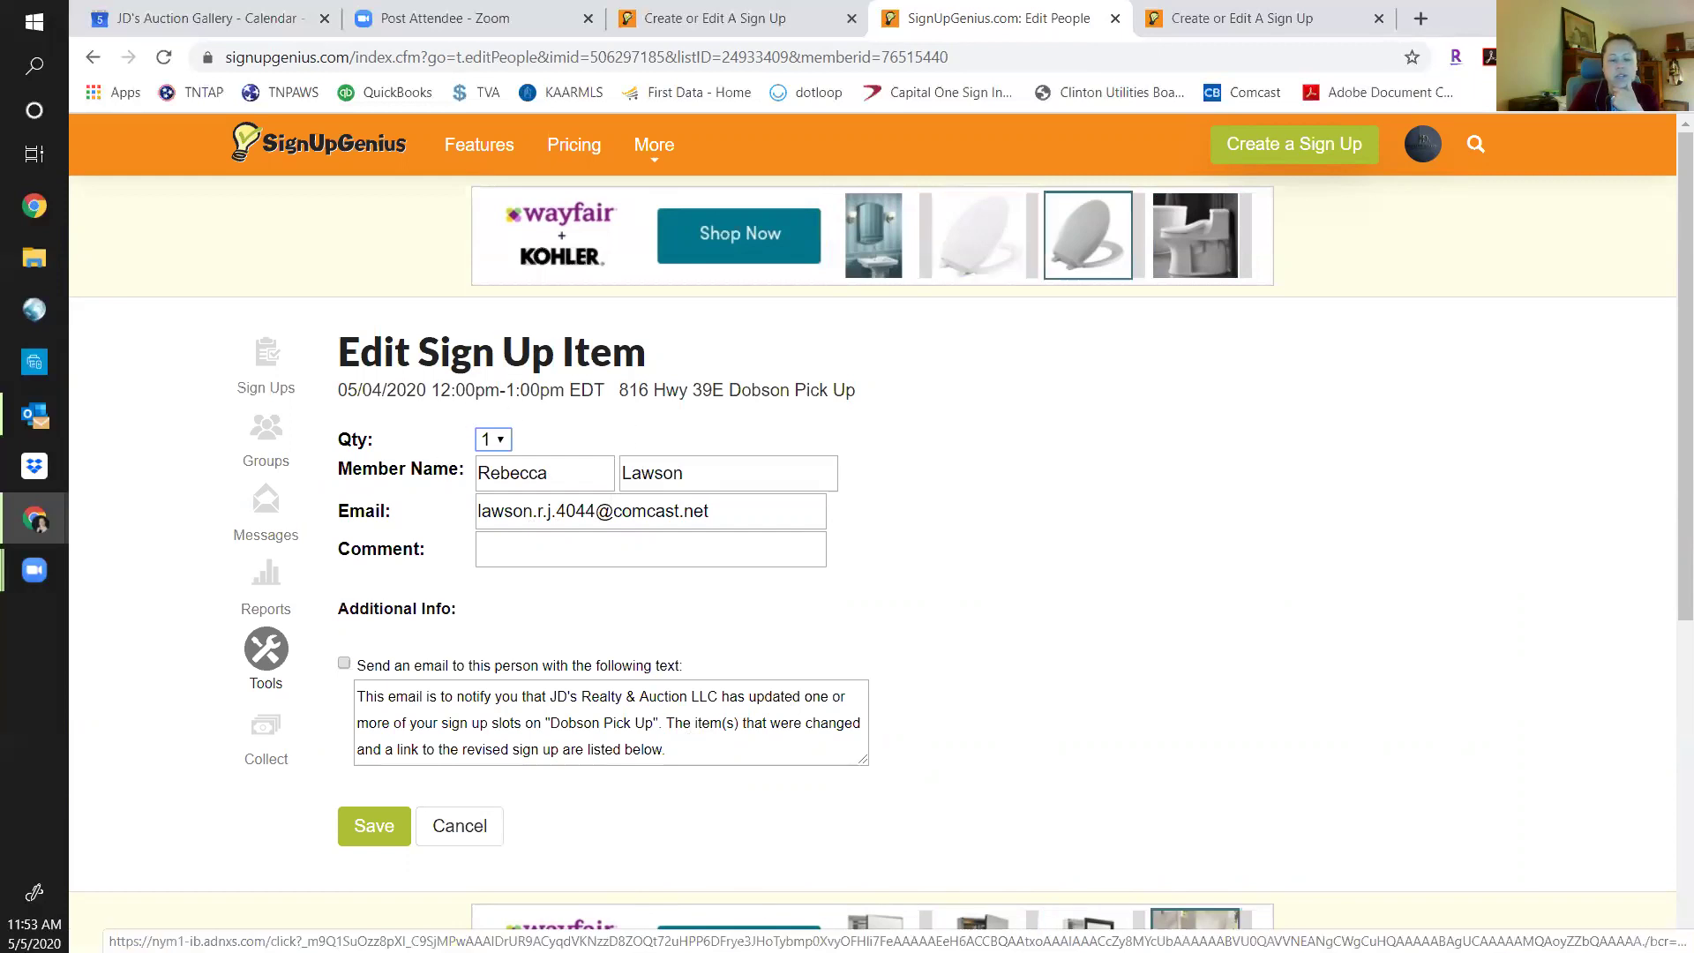
left_click(481, 832)
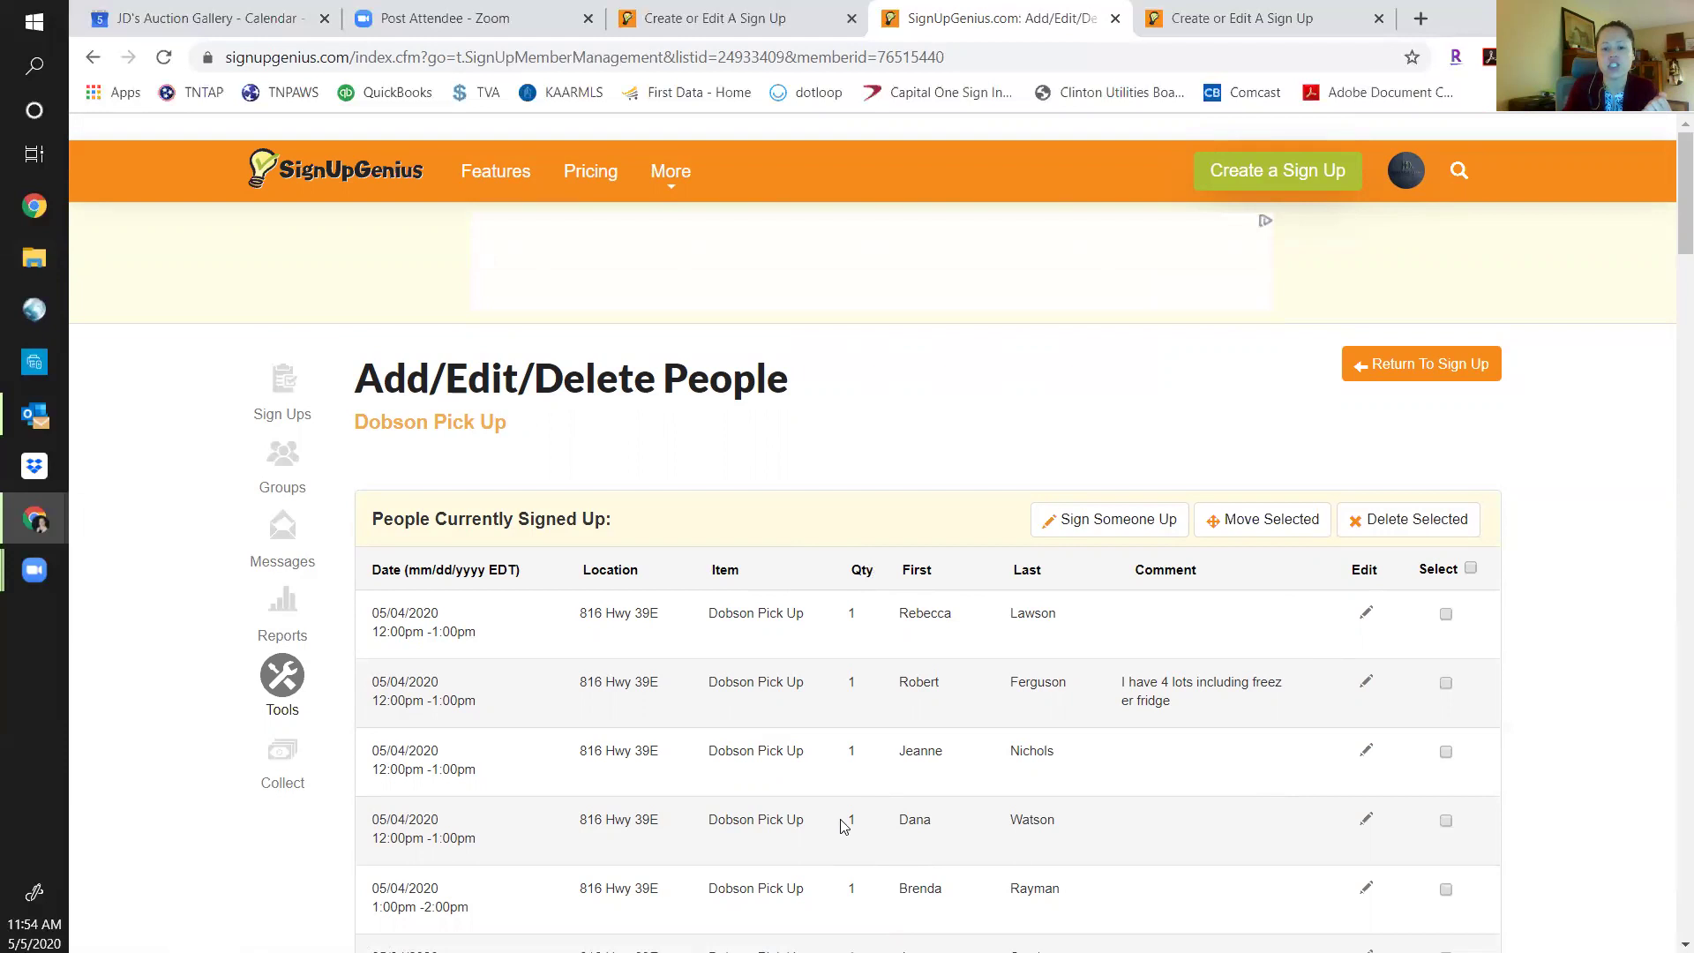
Review the Sign Someone Up form, then return to the public Dobson Pick Up sign-up page.
left_click(1131, 524)
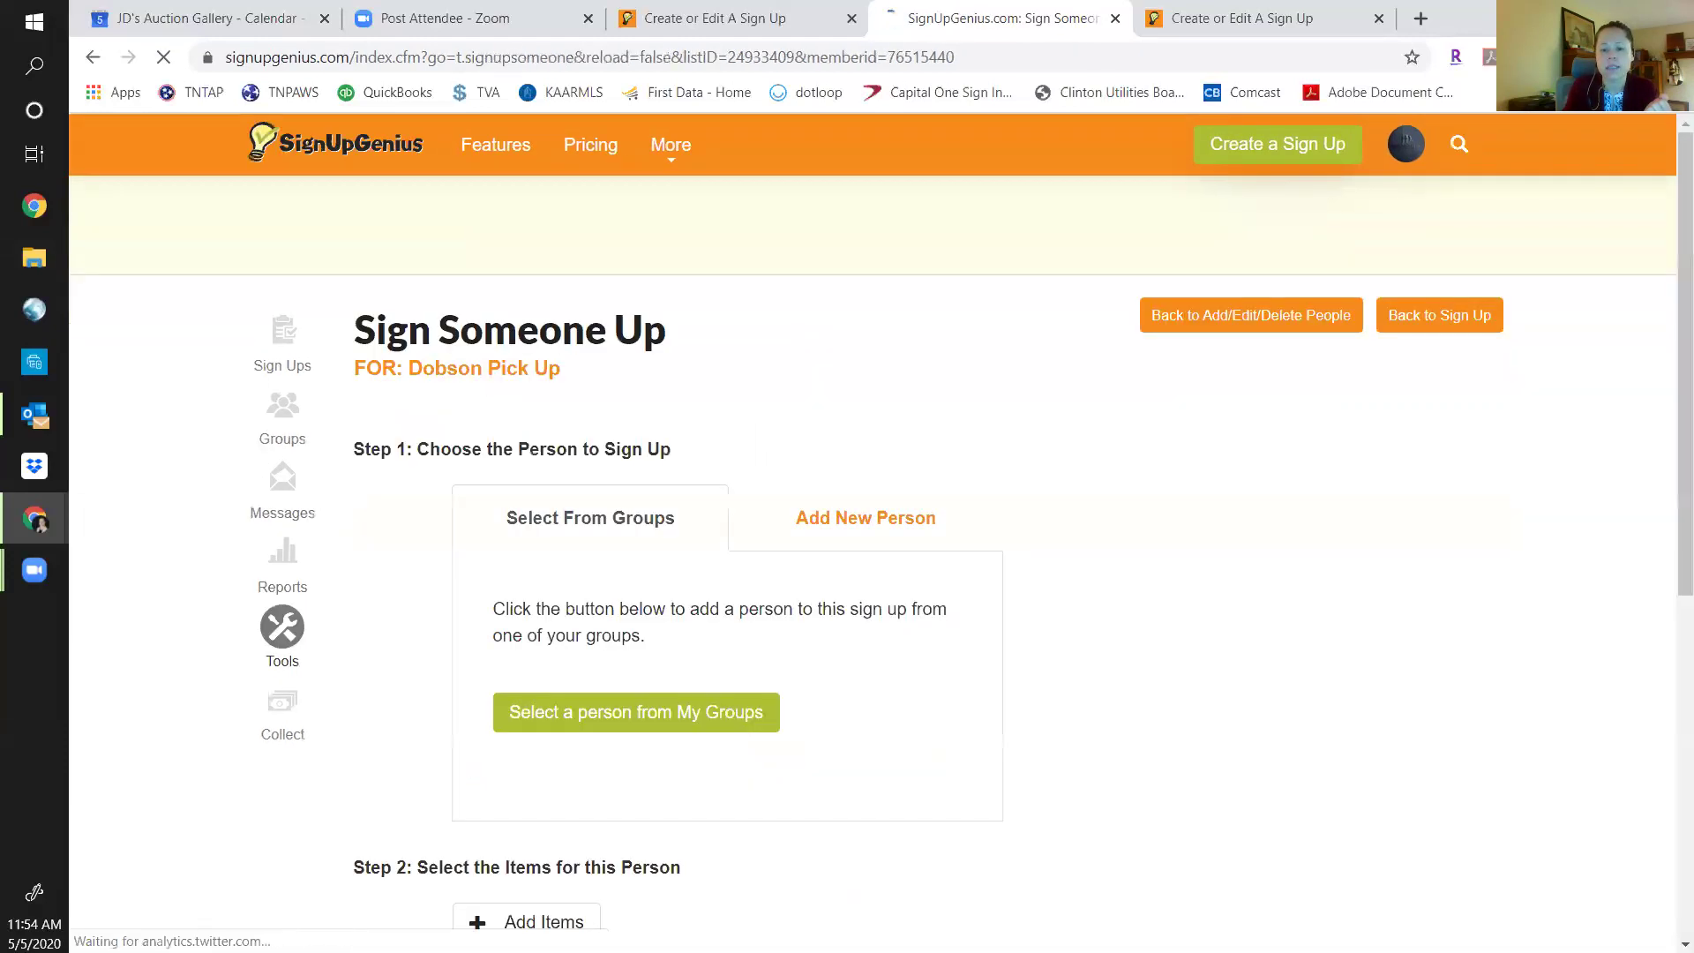
scroll(1076, 765, "down", 5)
scroll(1077, 756, "up", 3)
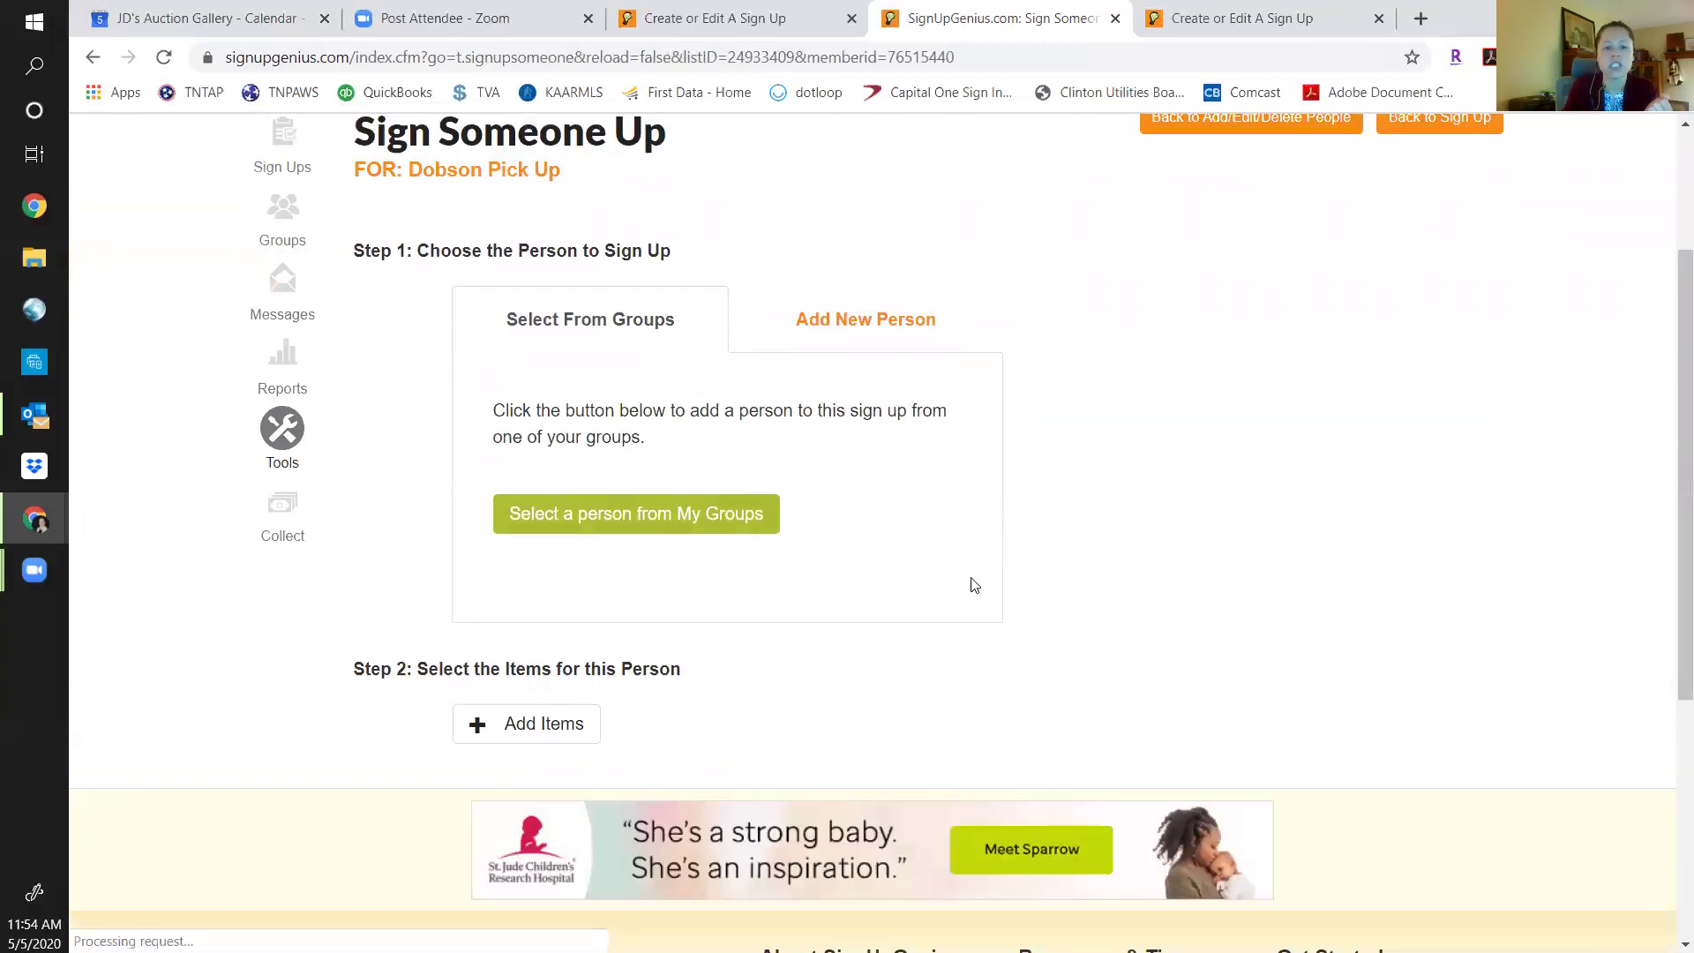
scroll(1156, 605, "up", 3)
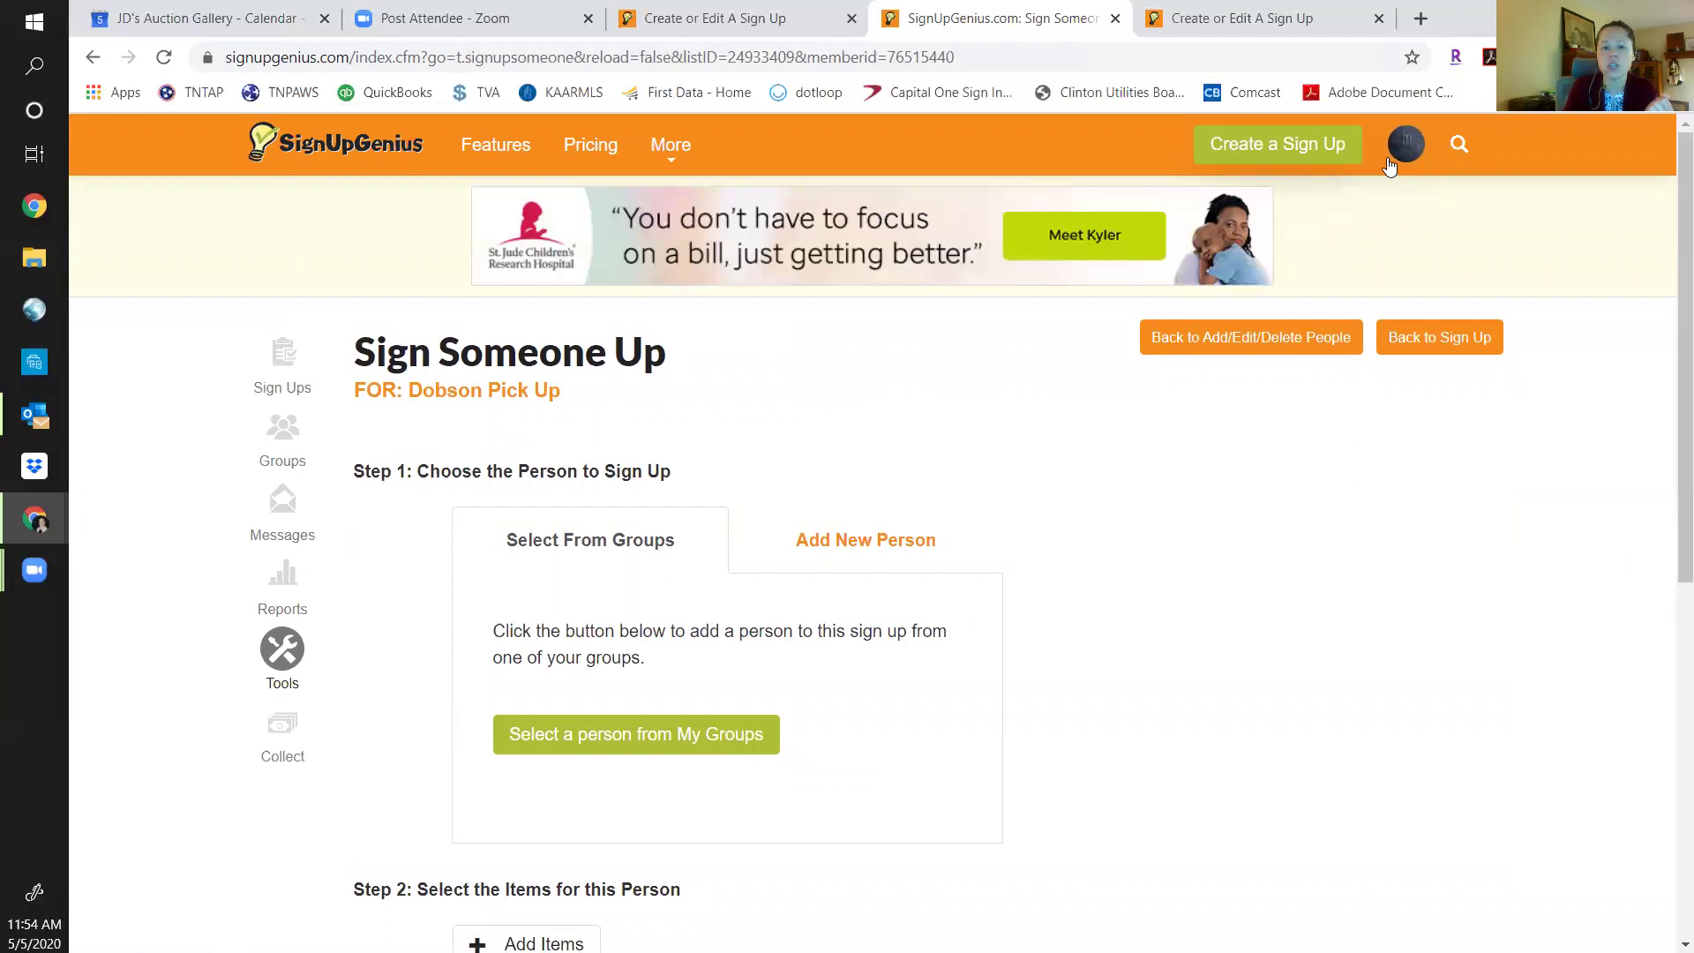
left_click(1436, 340)
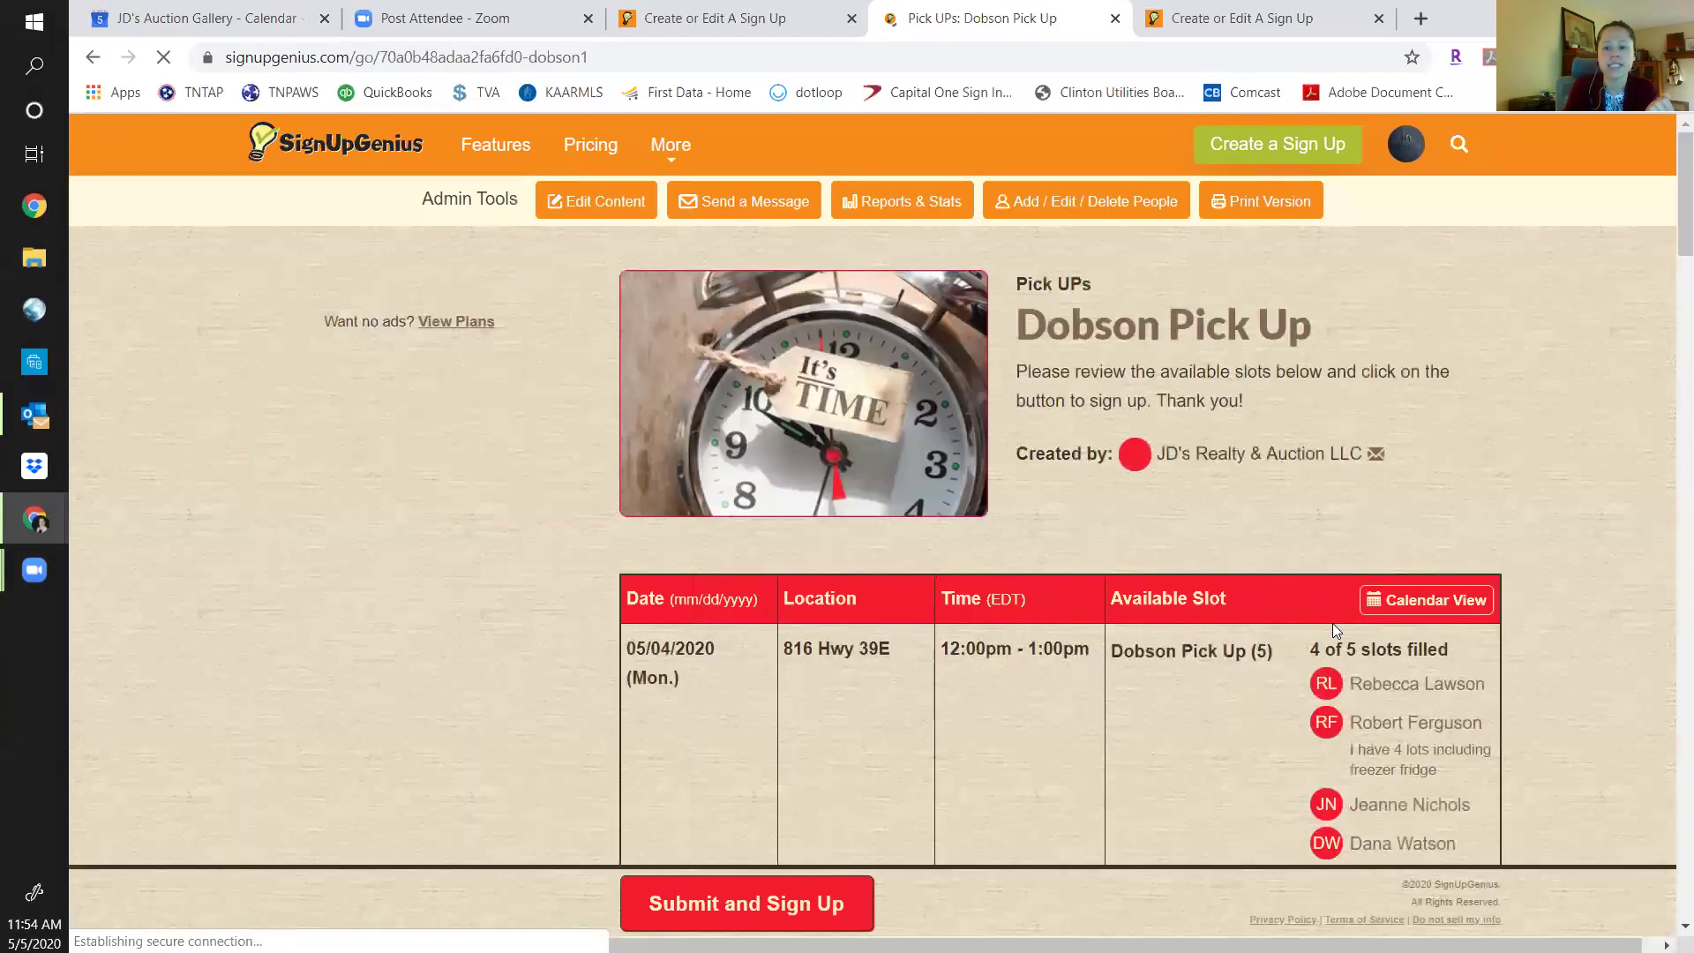
Select the 05/04 12:00pm–1:00pm Dobson Pick Up slot and submit it for sign-up.
scroll(1342, 618, "down", 7)
scroll(1350, 494, "up", 5)
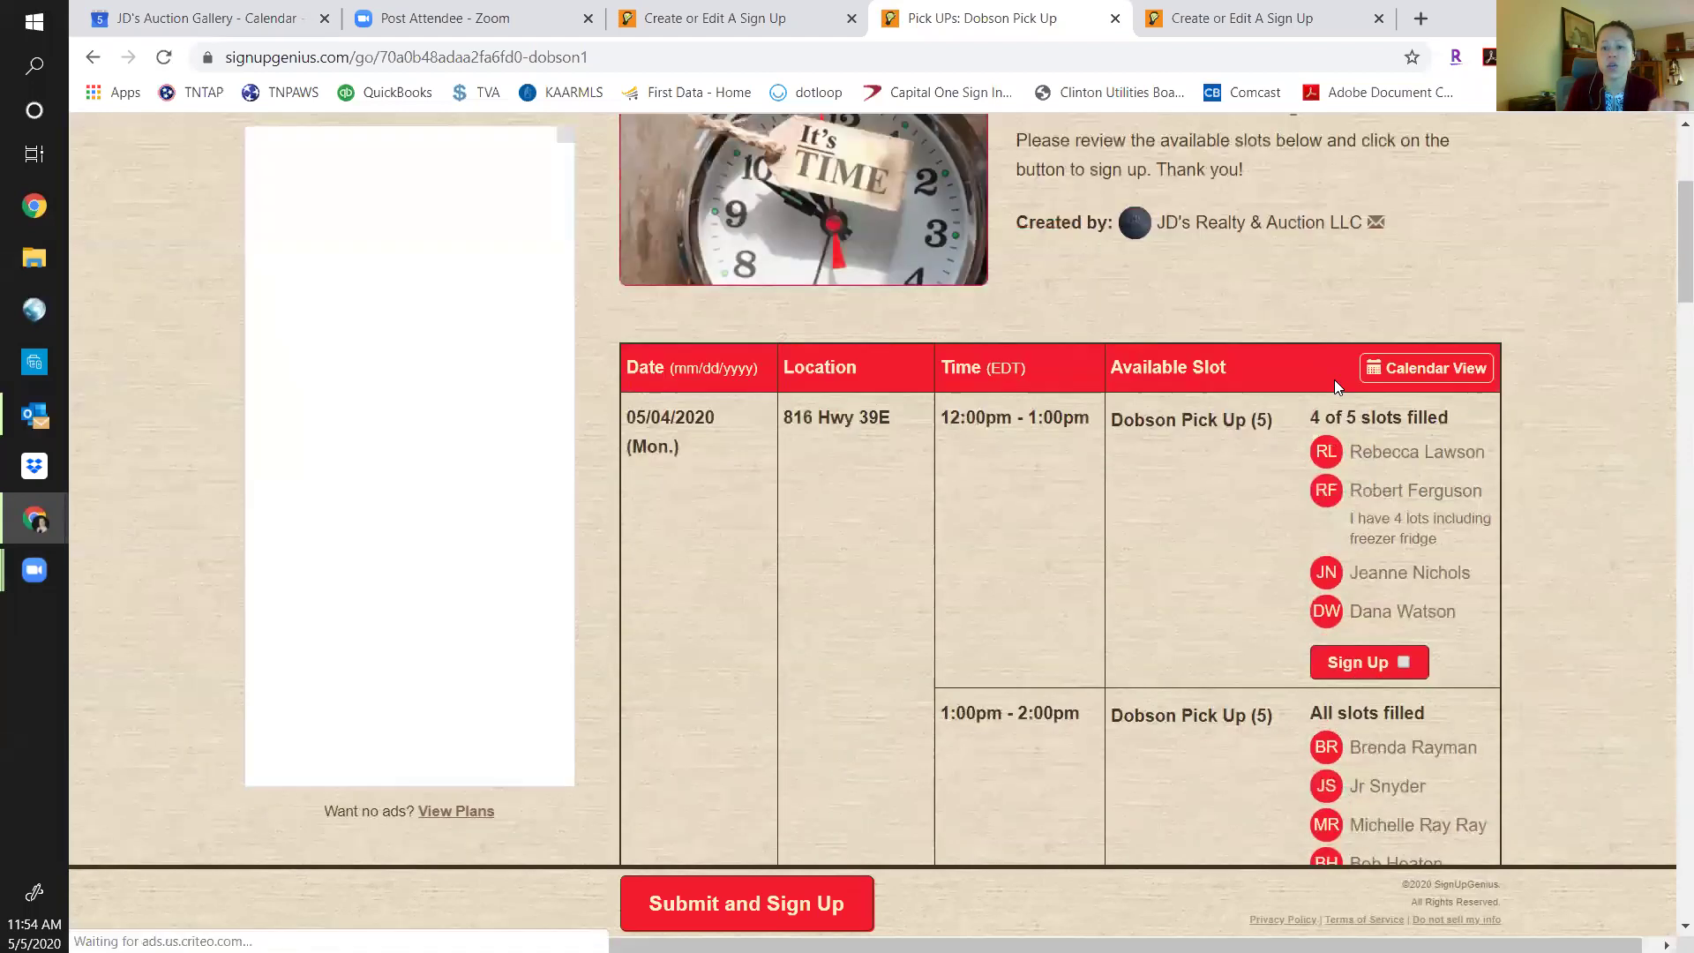
left_click(1369, 662)
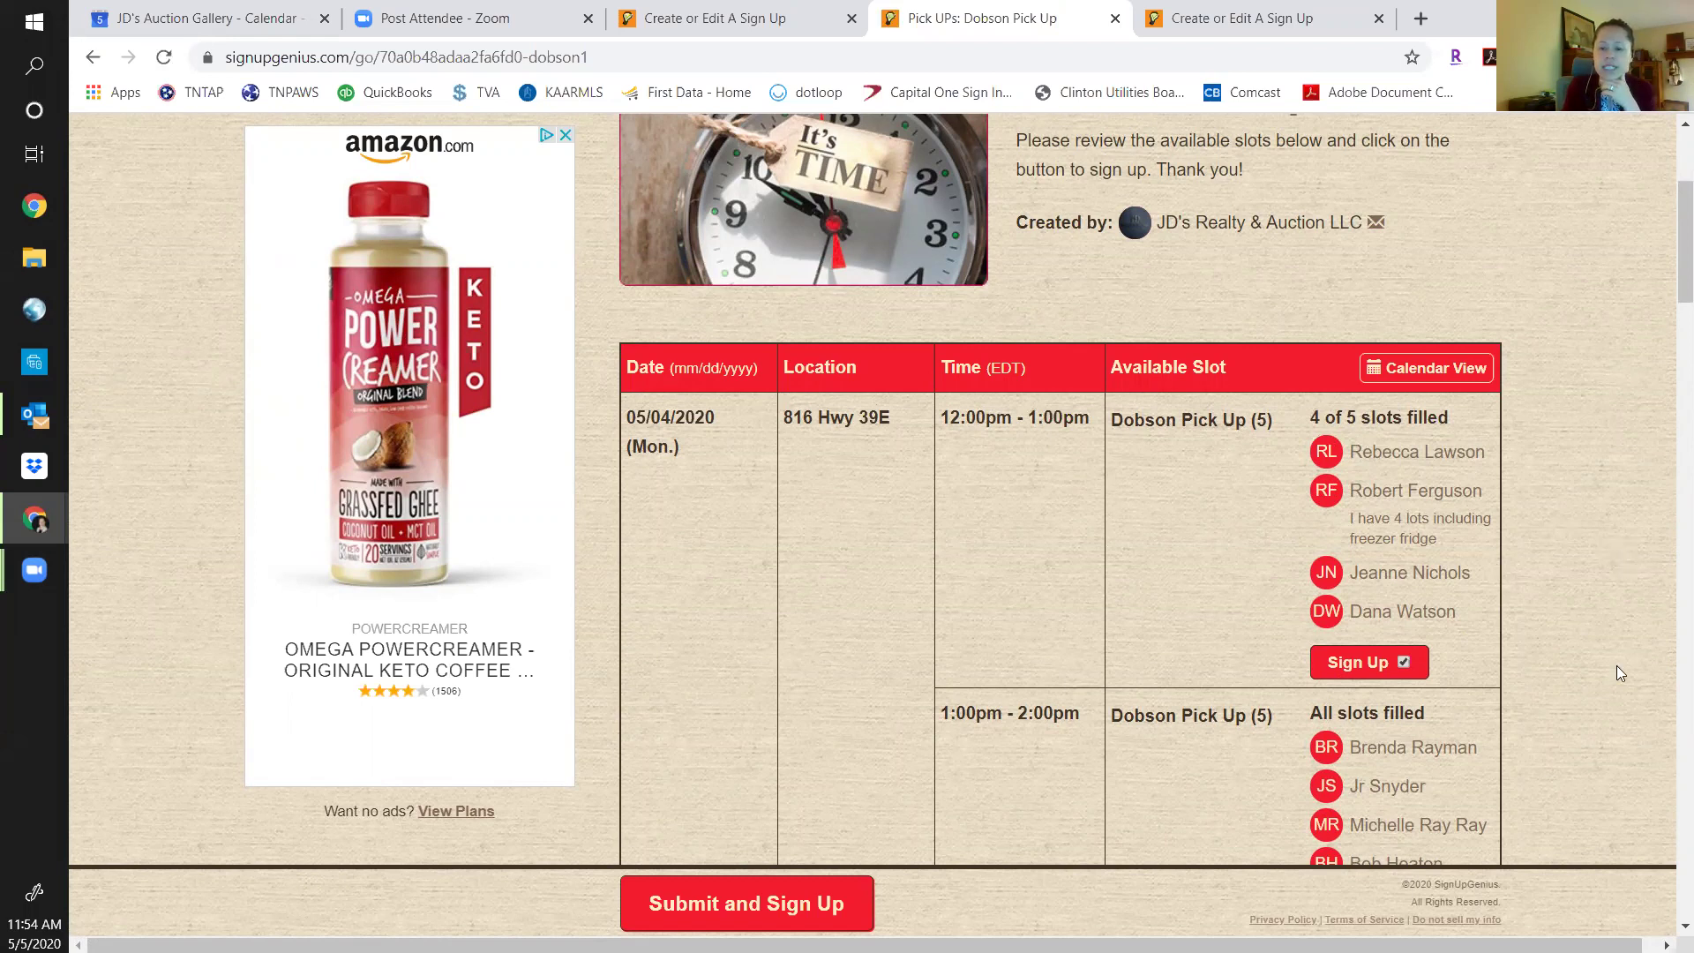
left_click(813, 909)
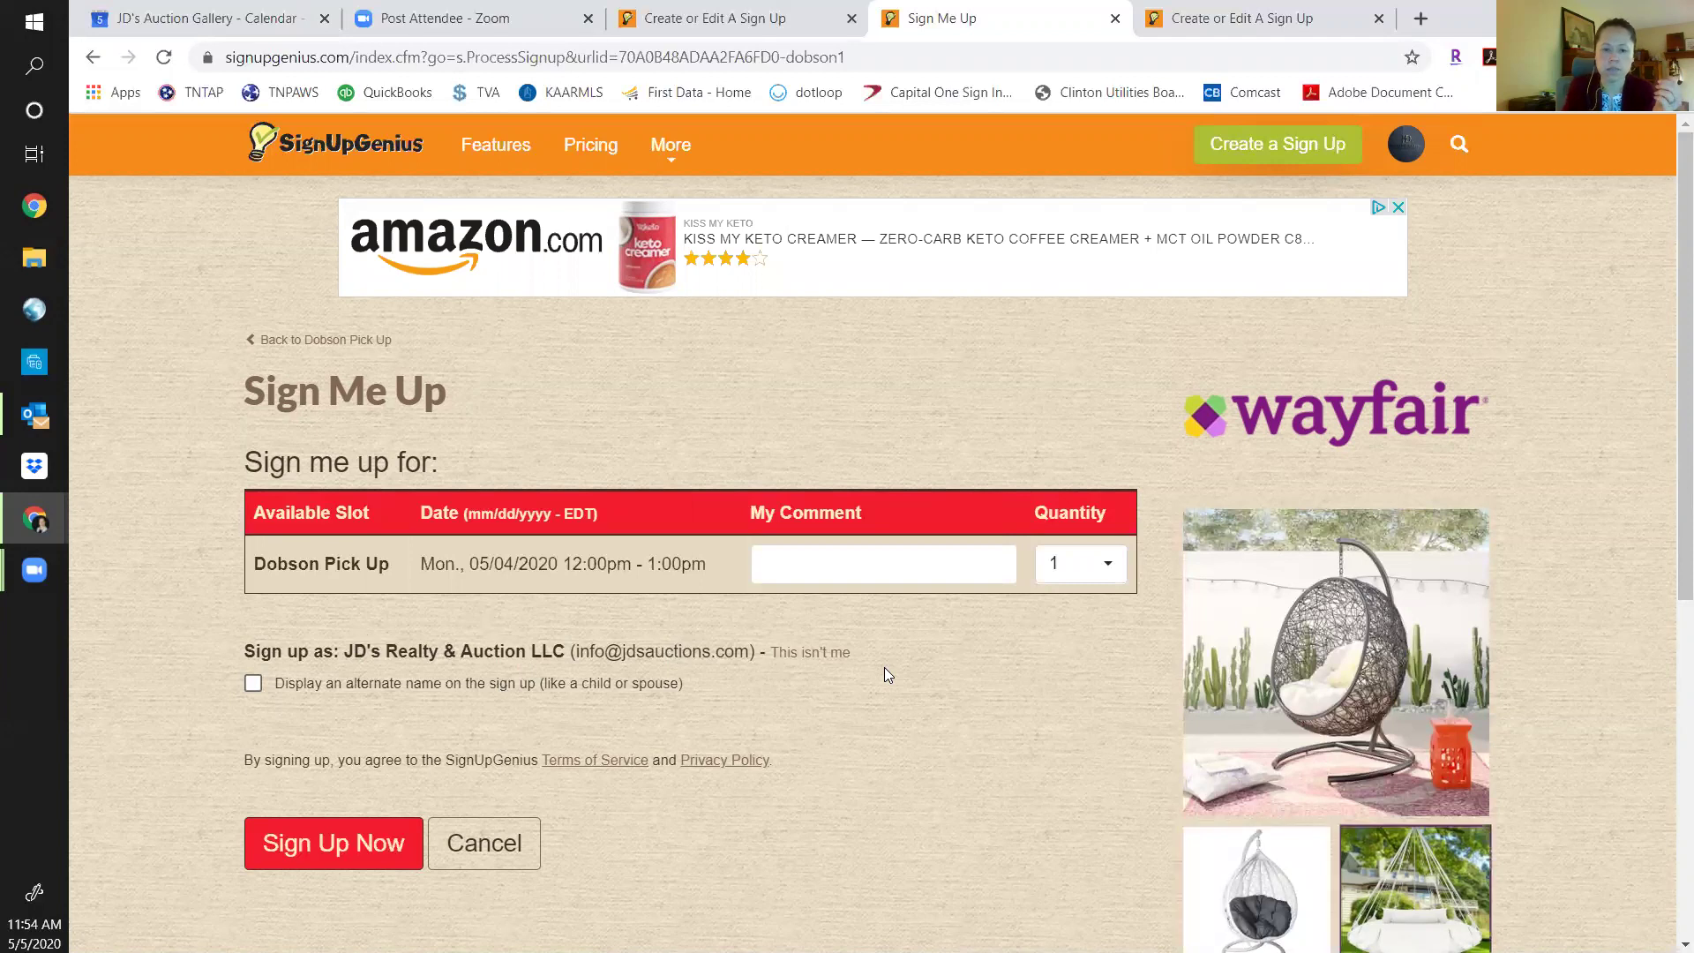
Use 'This isn't me' to clear the name, email and comment fields for another person.
left_click(816, 654)
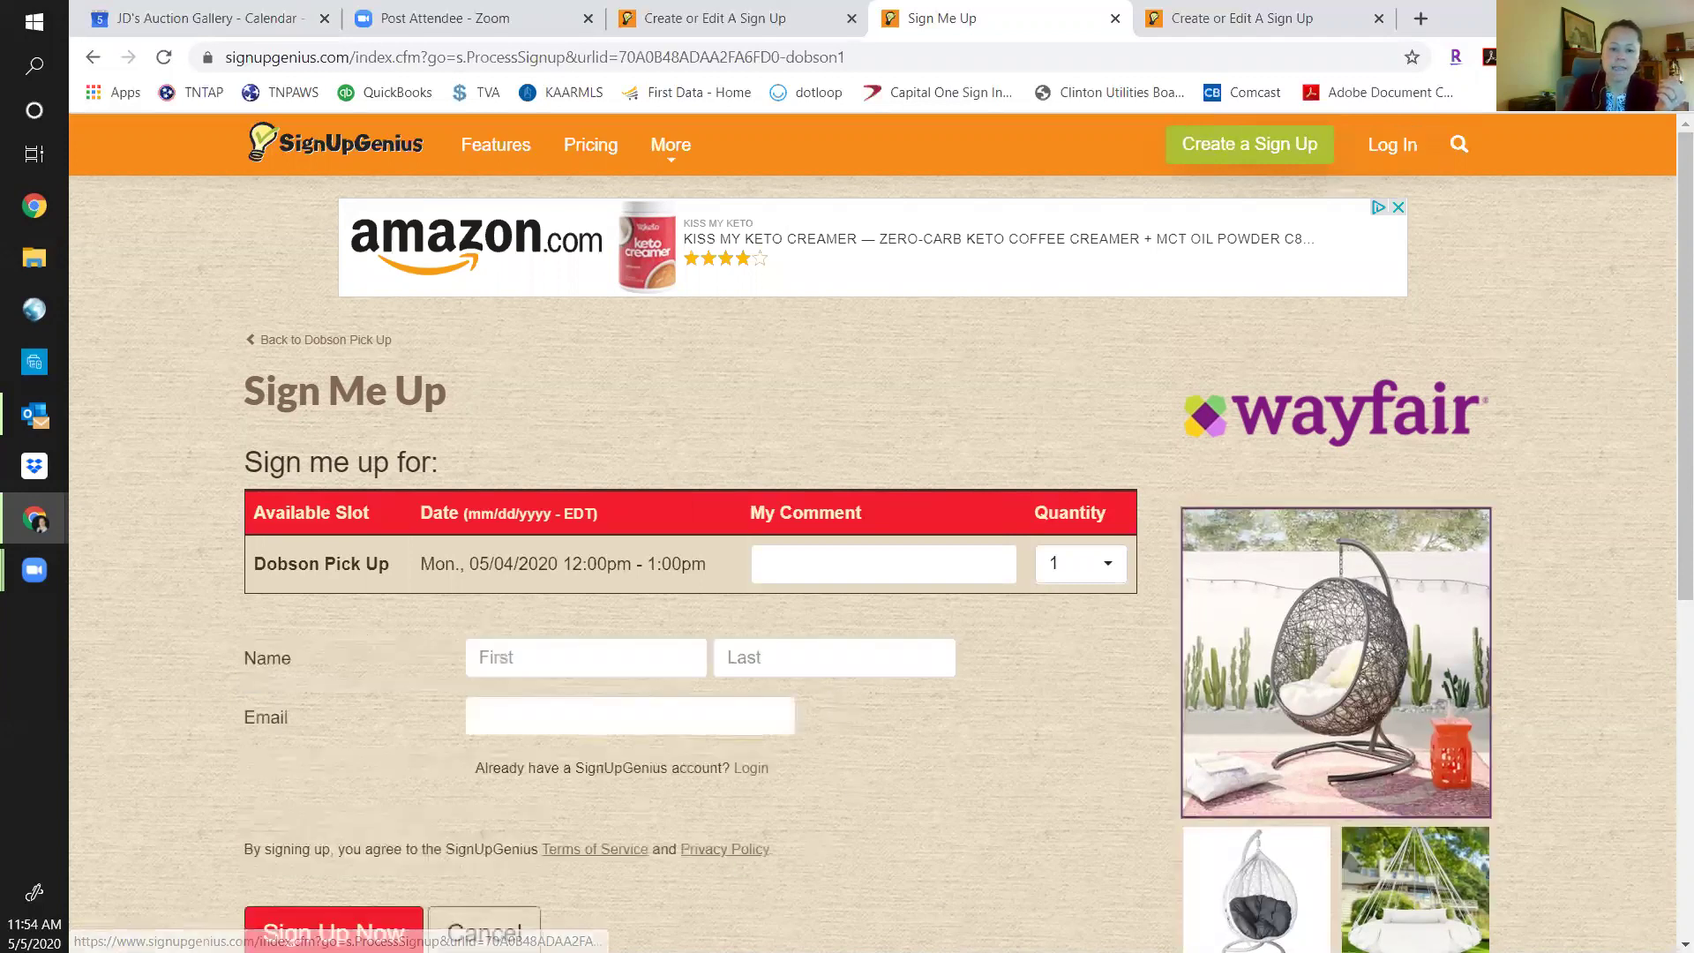
left_click(580, 658)
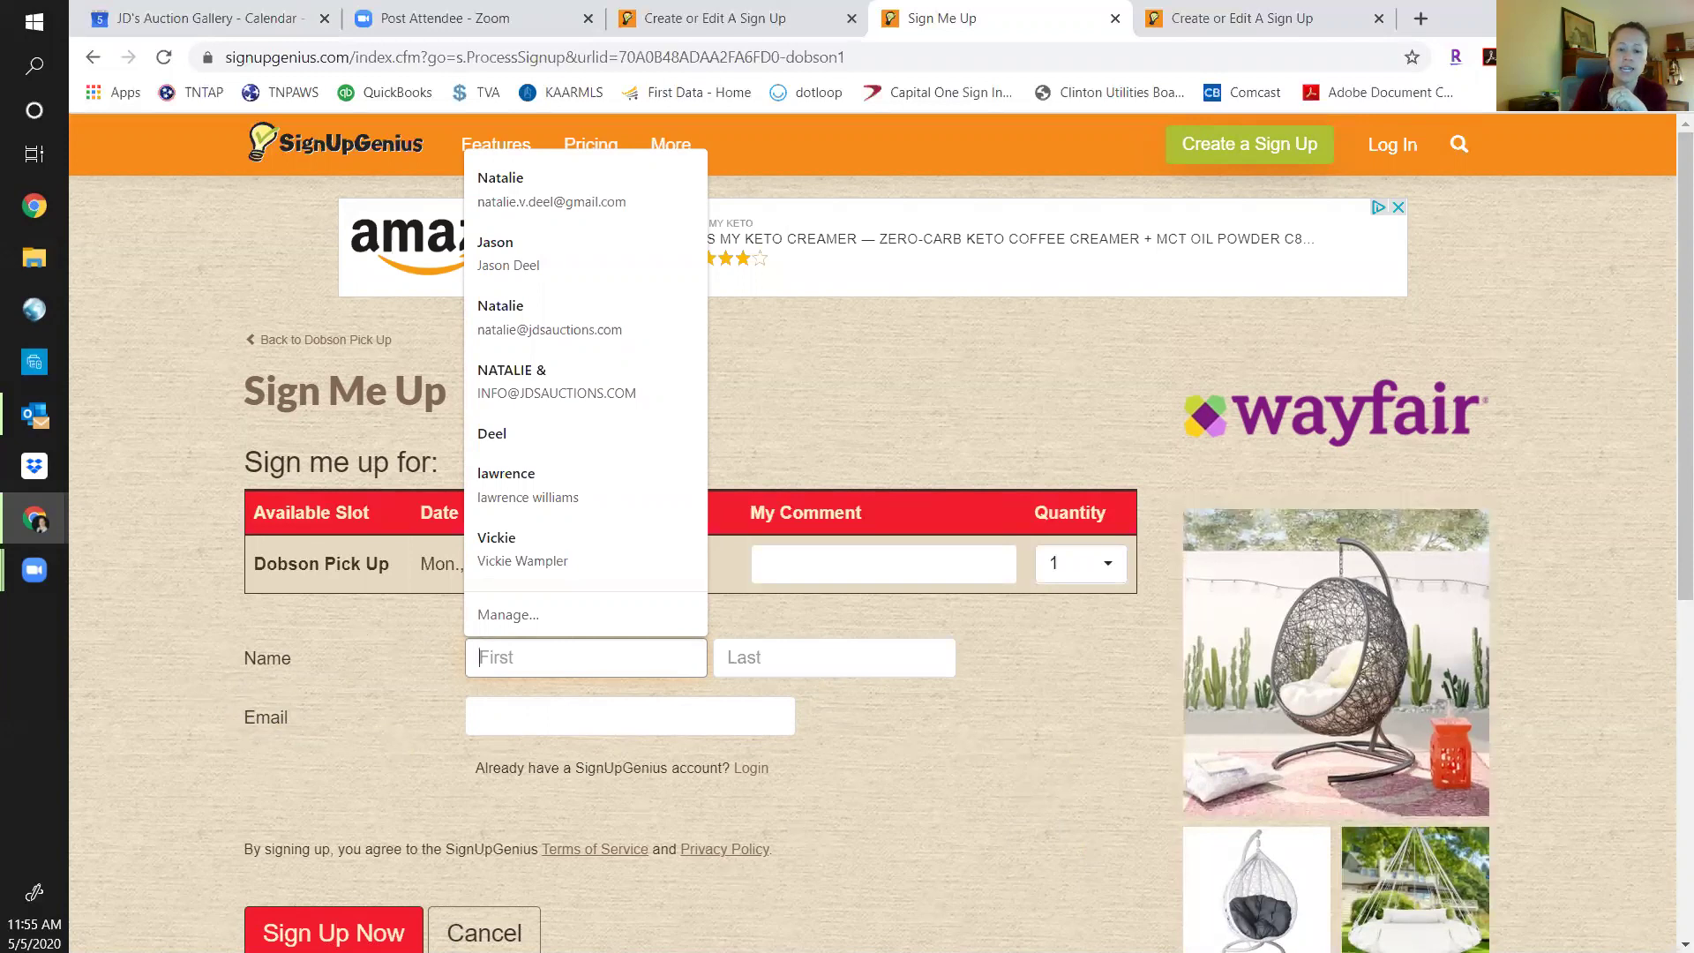
left_click(1045, 718)
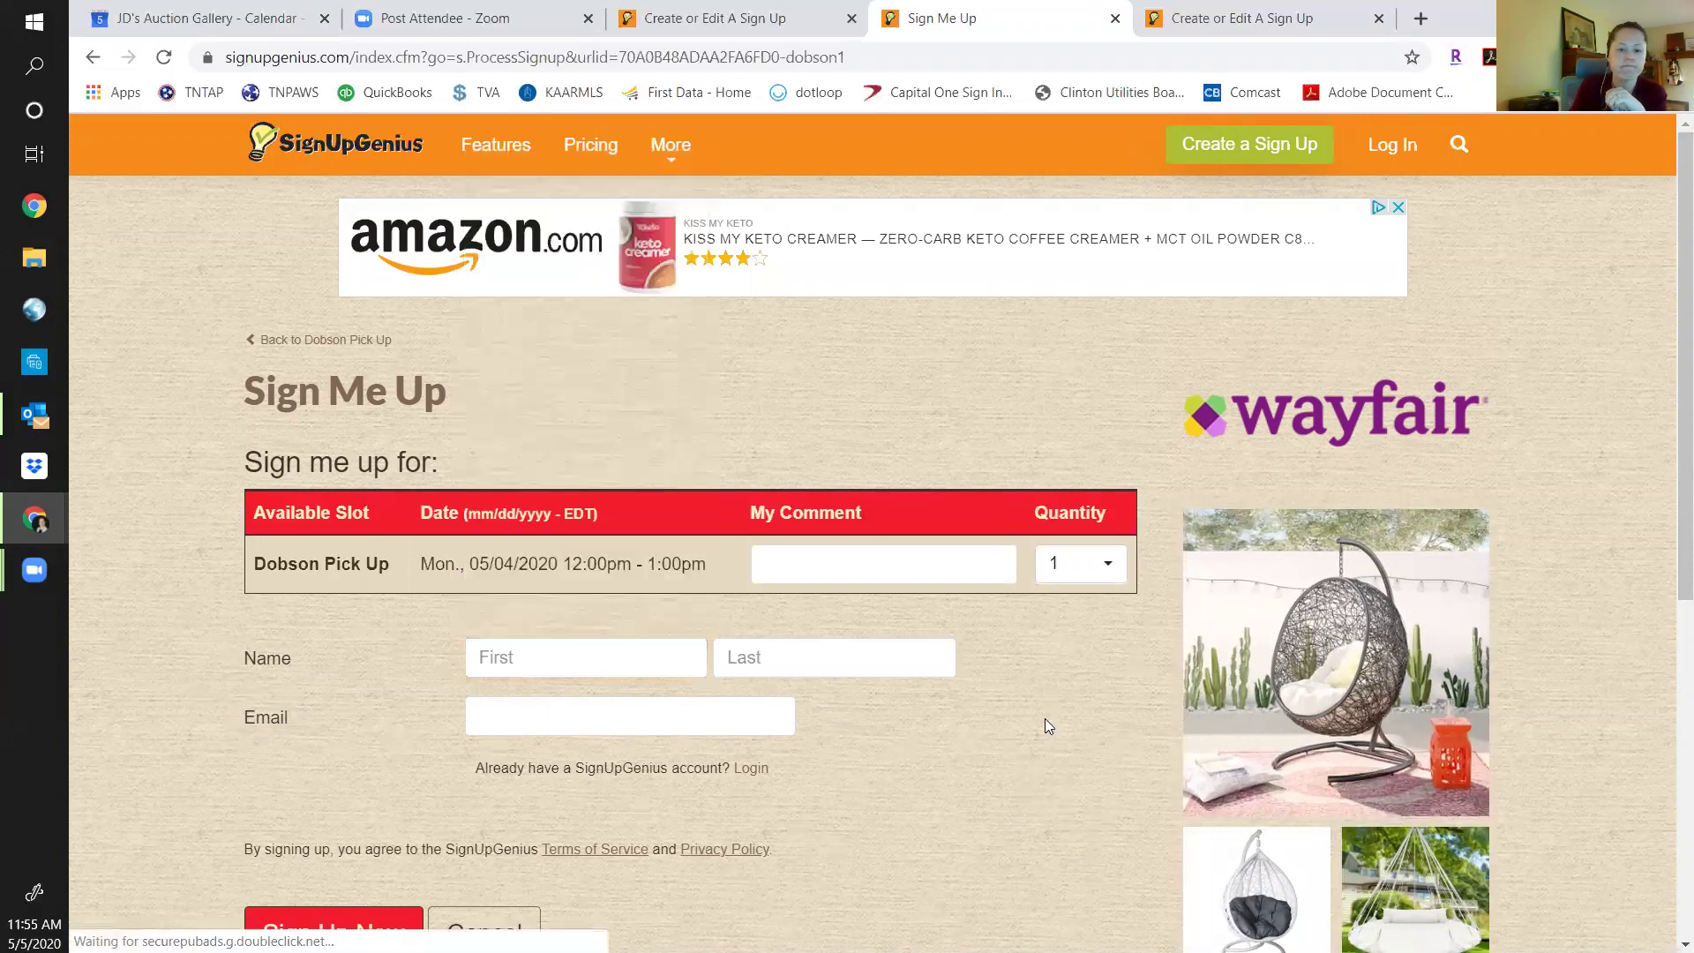
scroll(1040, 767, "down", 5)
scroll(1038, 754, "up", 4)
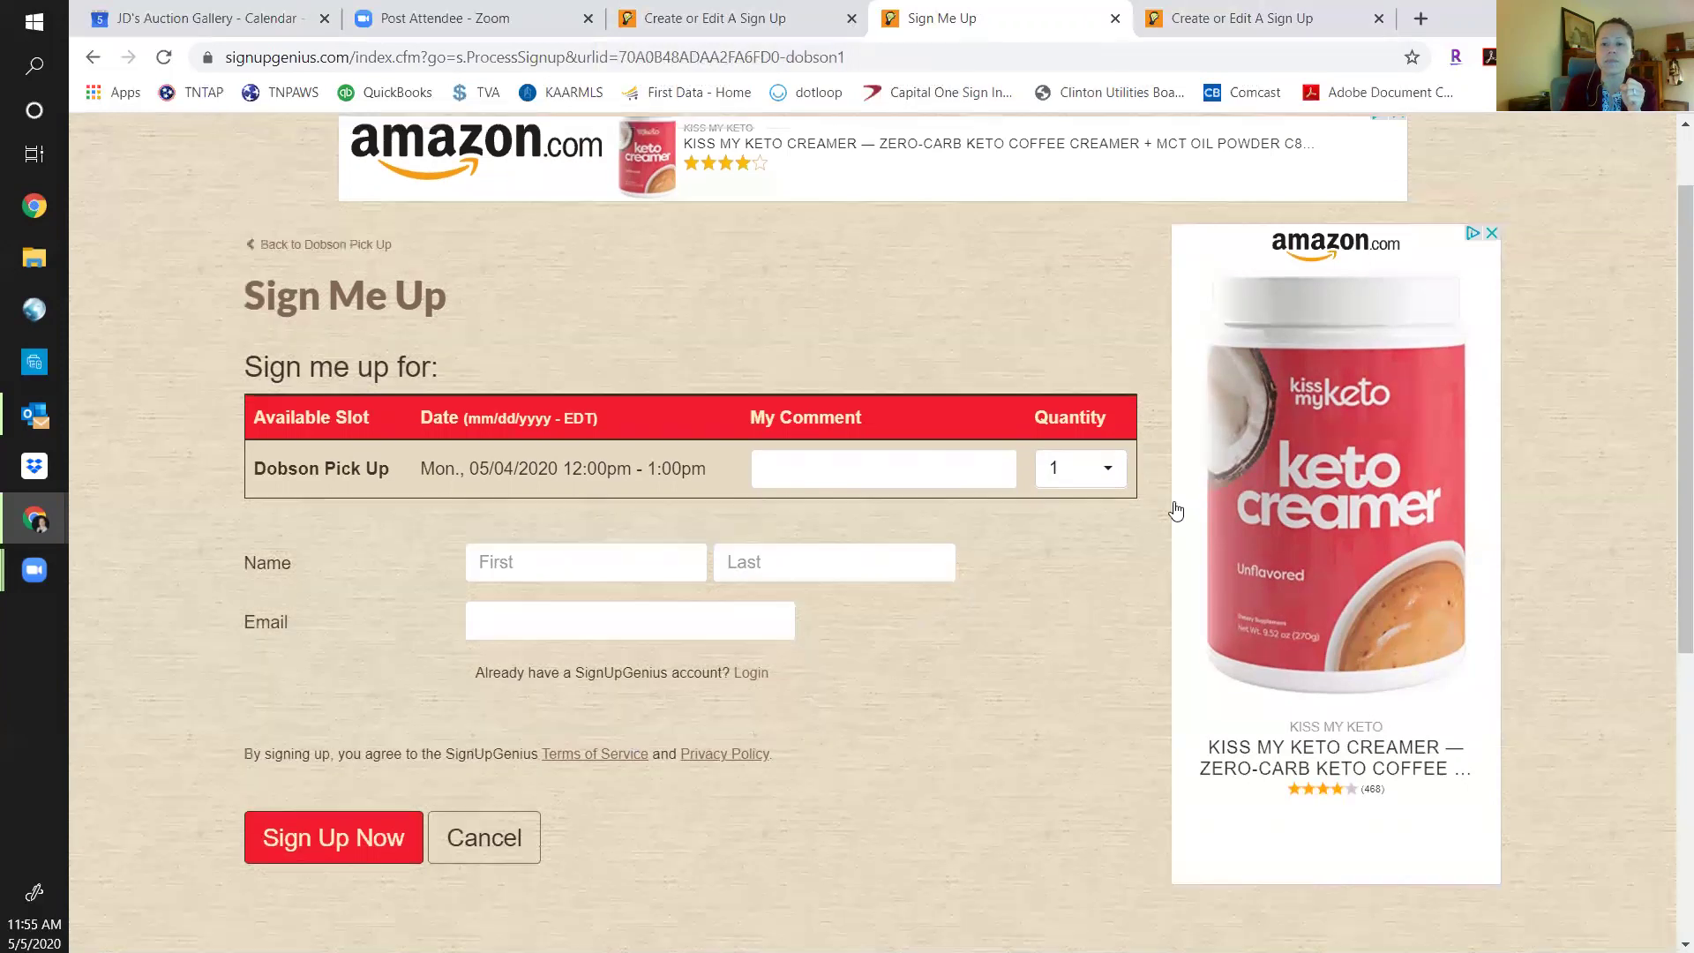
scroll(1172, 510, "up", 1)
Log back into the SignUpGenius account using the saved credentials.
left_click(1383, 148)
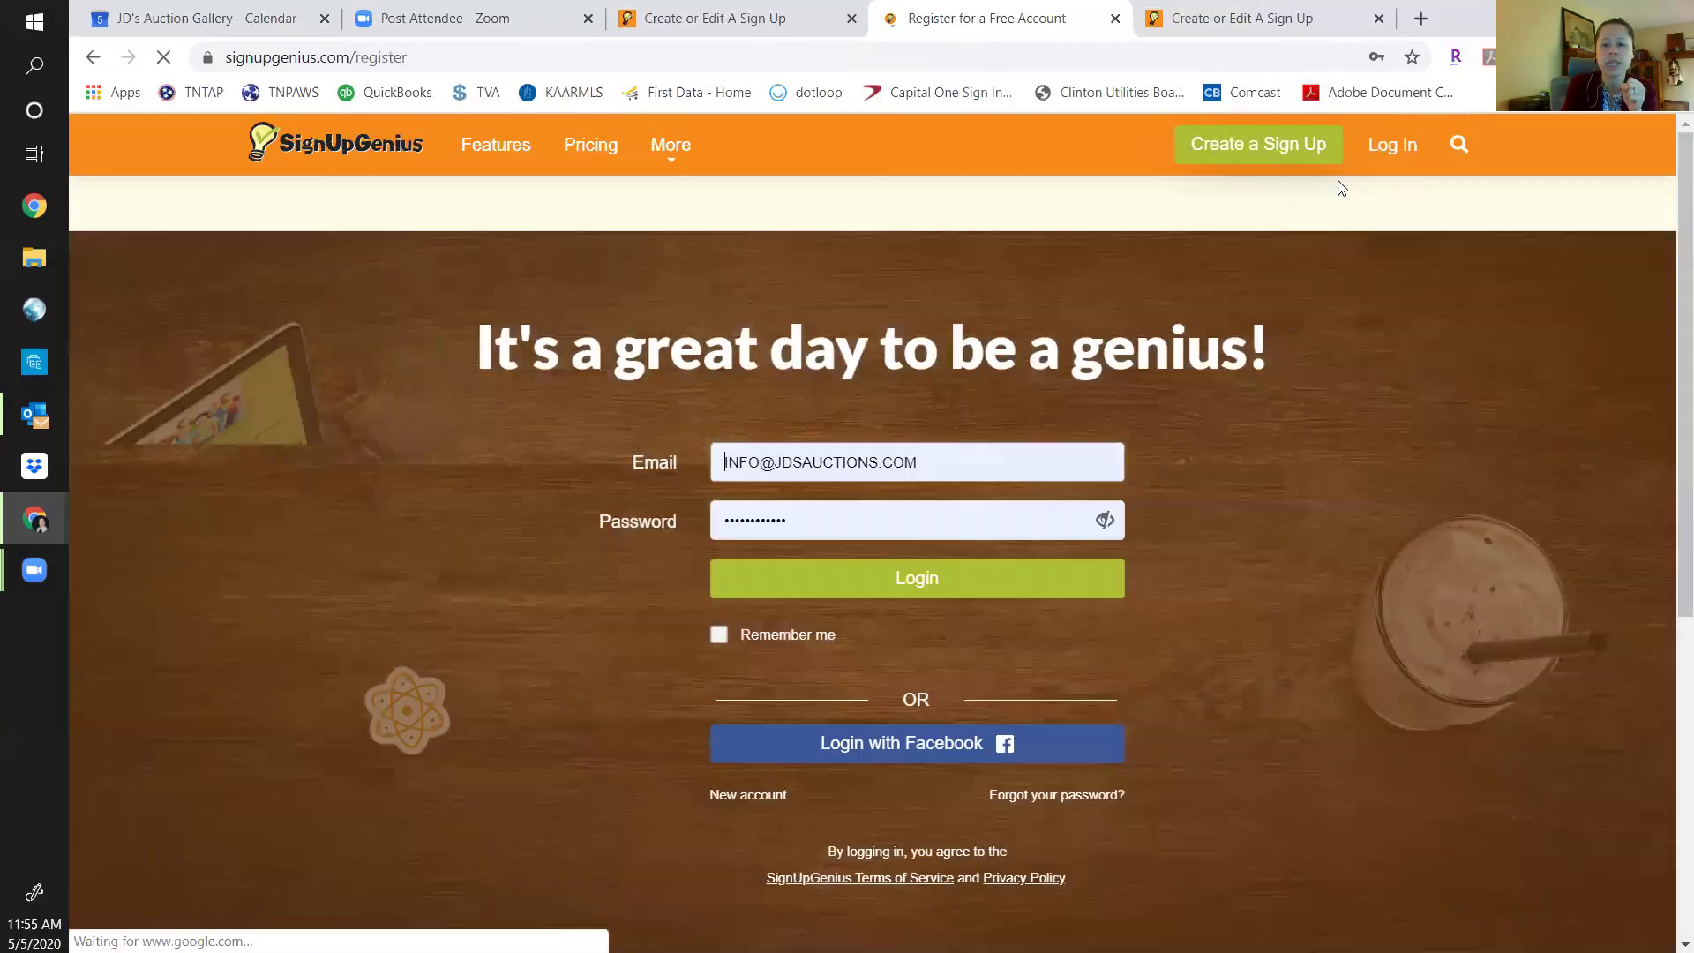
left_click(868, 670)
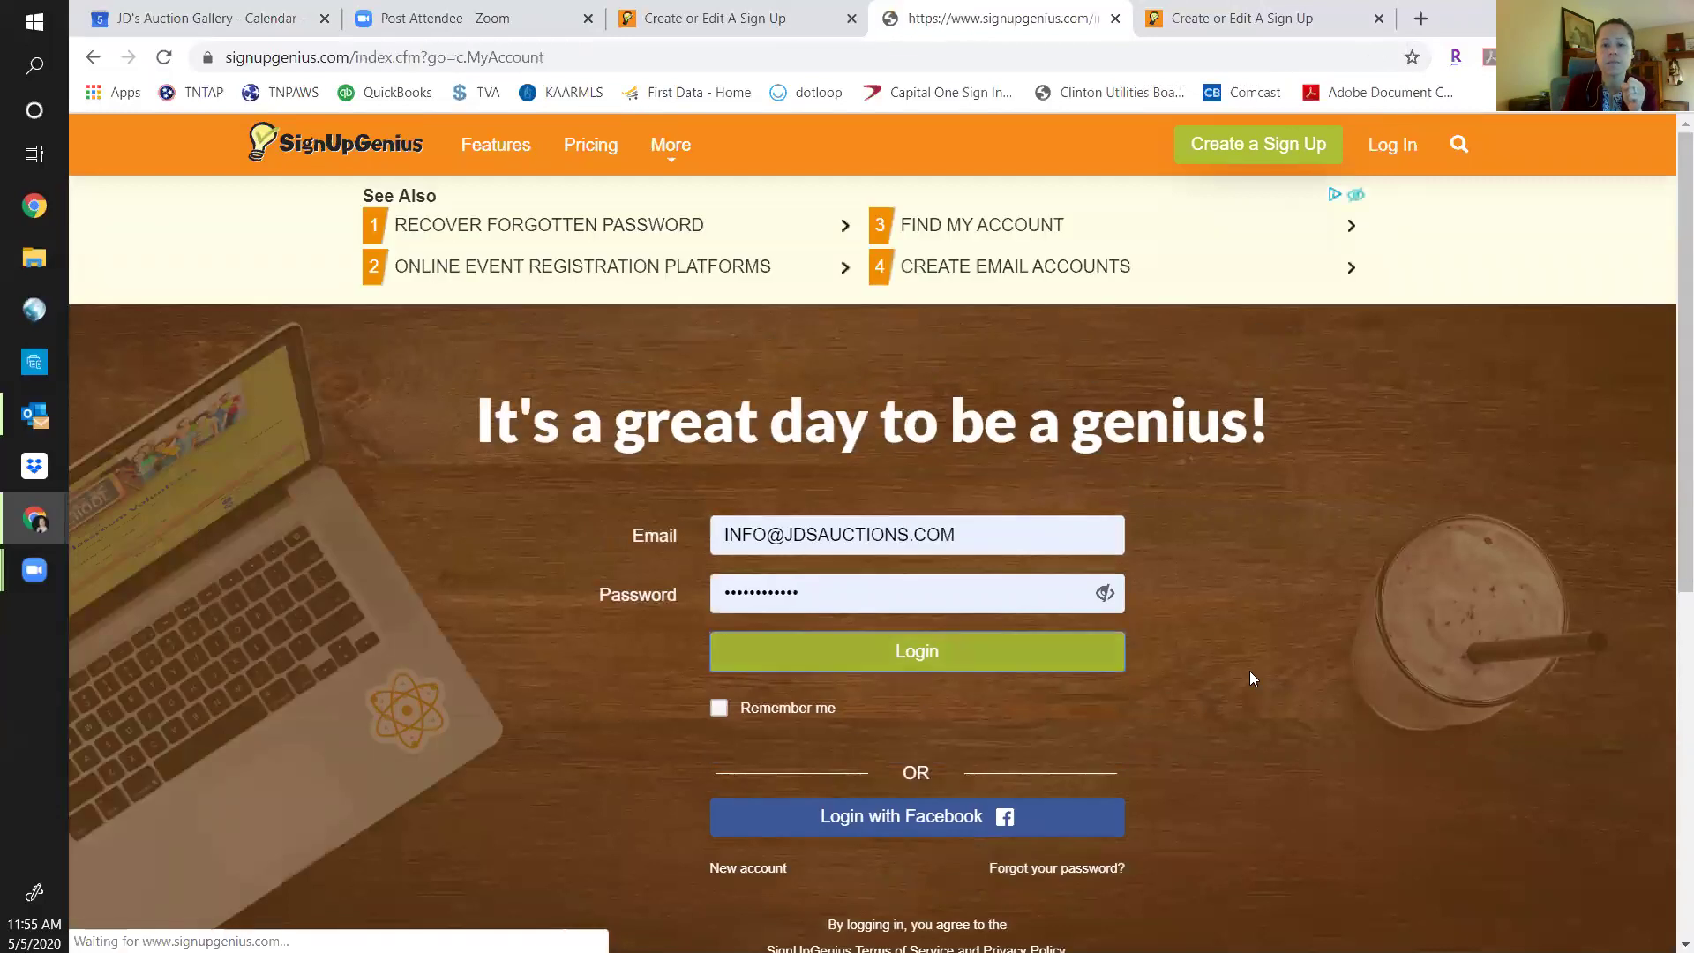